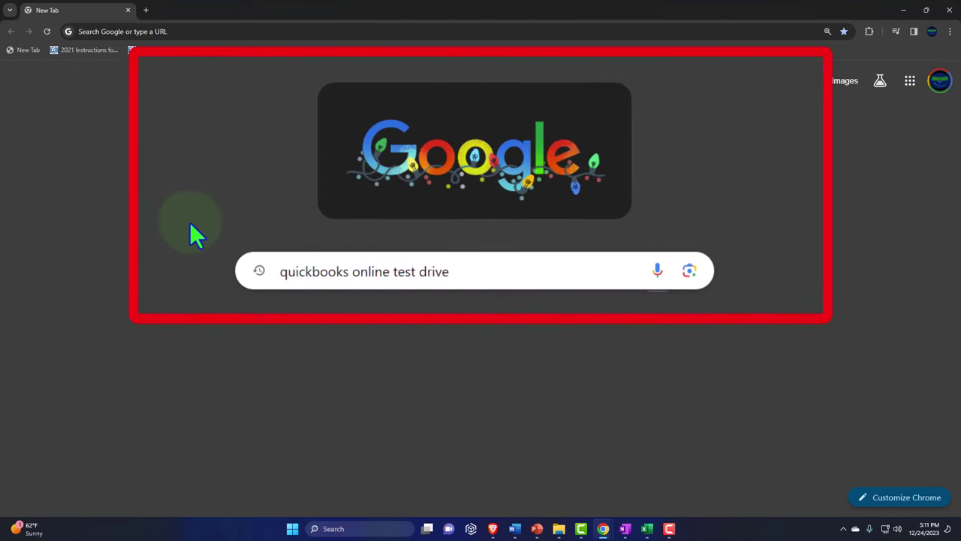
Step: Search Google for "quickbooks online test drive", launch the United States test drive from Intuit's help article, and complete the security verification
key(Return)
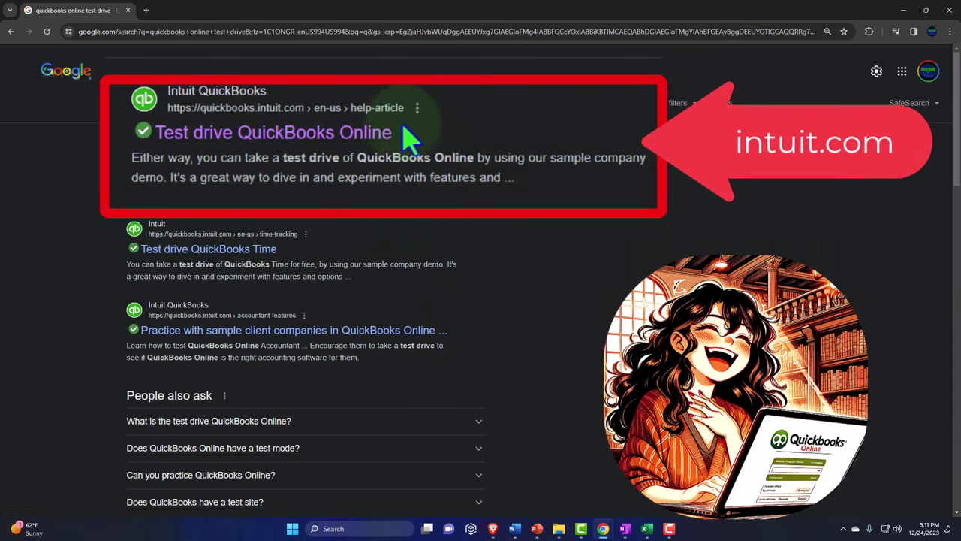
click(275, 171)
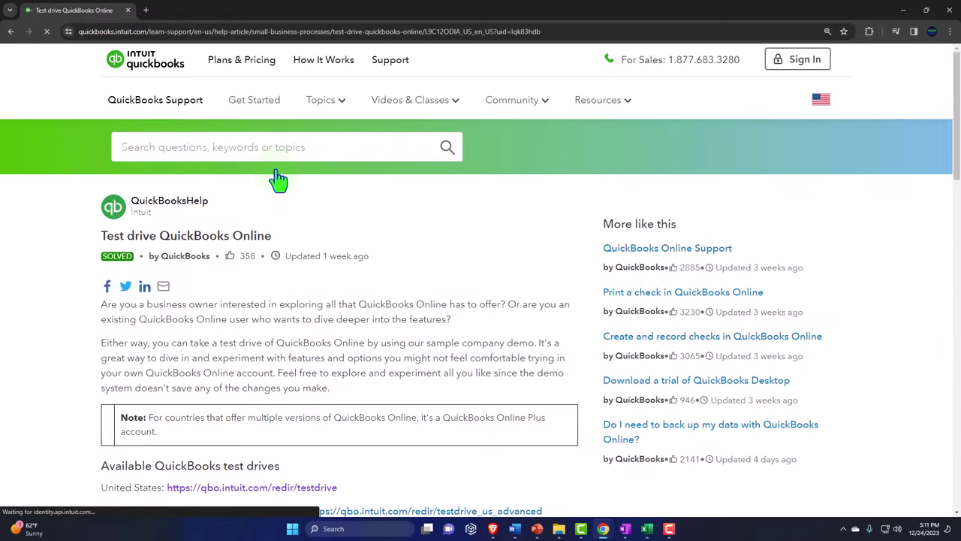
scroll(275, 248, down, 2)
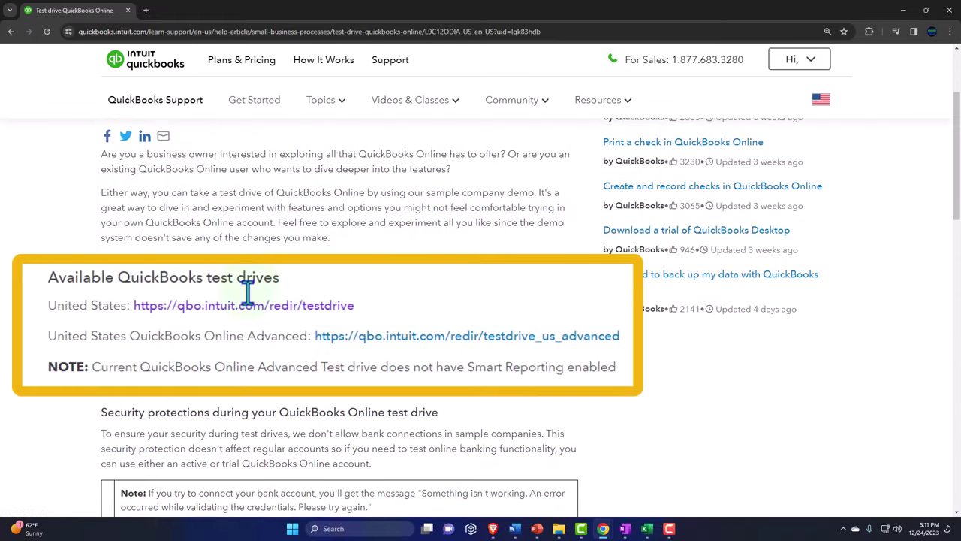
click(248, 338)
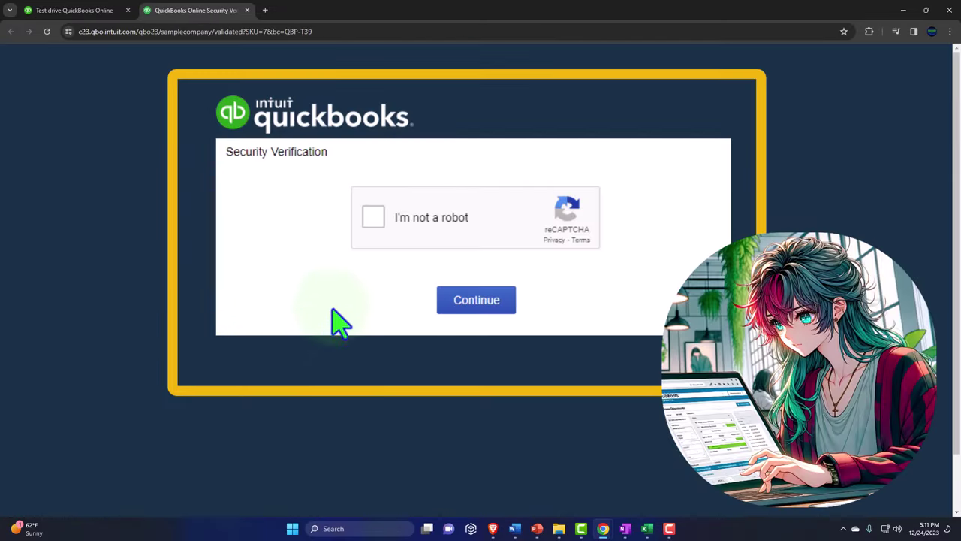
click(372, 220)
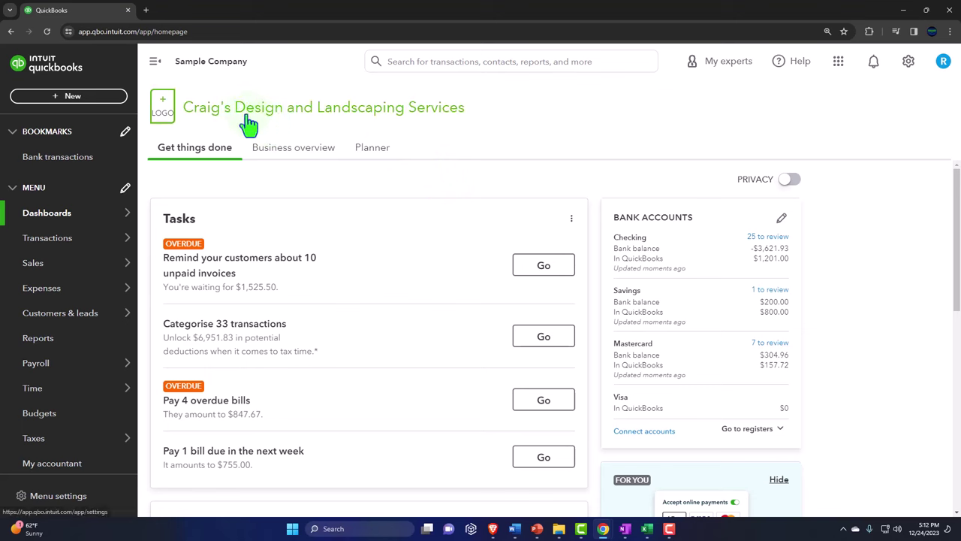
Step: Duplicate the QuickBooks browser tab twice so that three tabs of the sample company are open
right_click(92, 10)
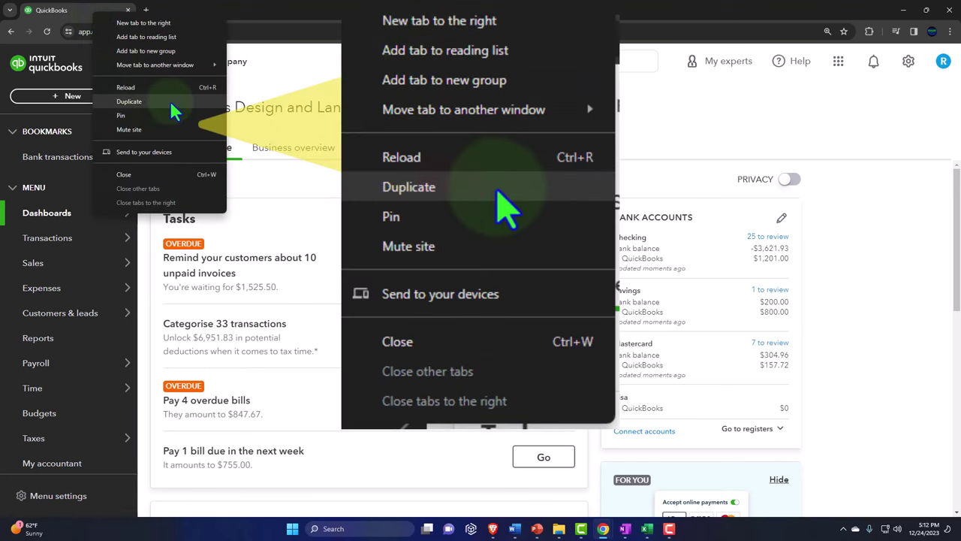
click(124, 101)
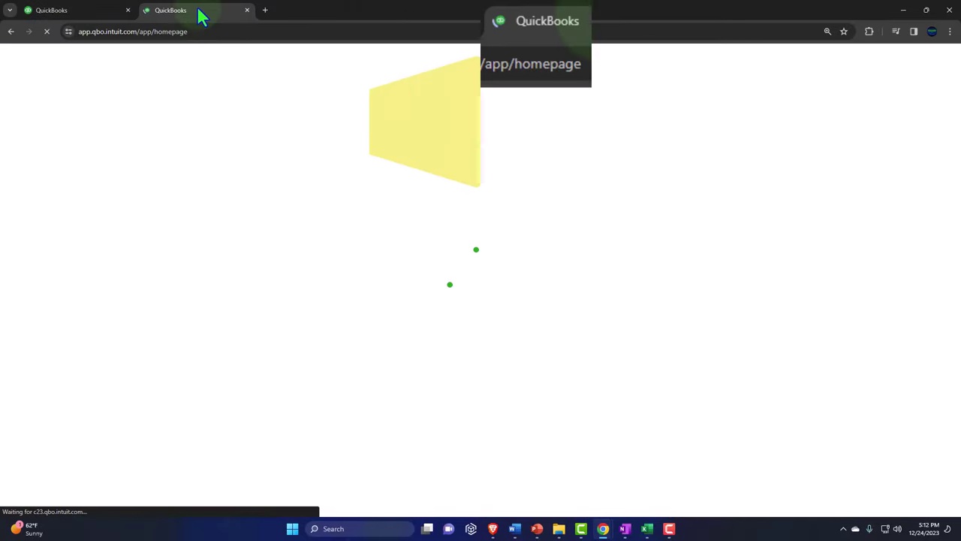
right_click(198, 12)
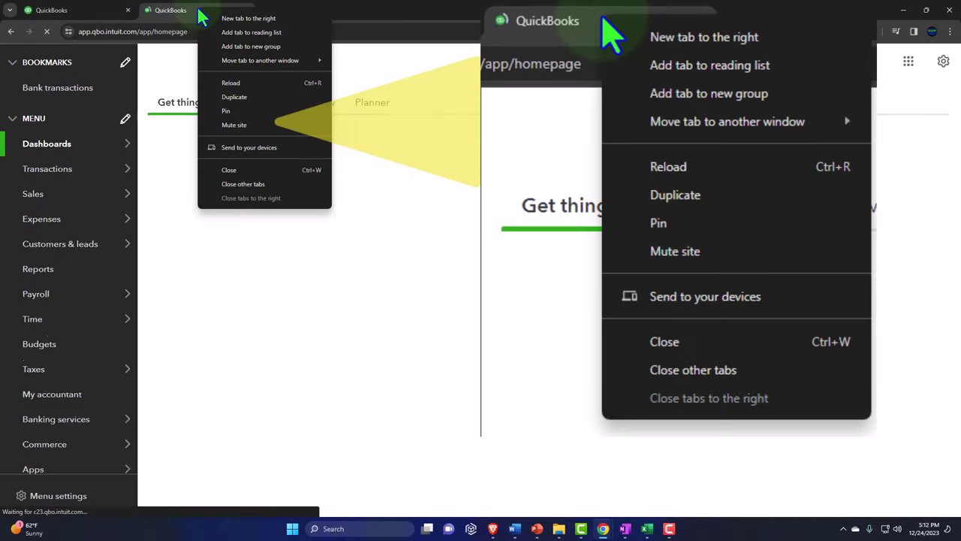
click(272, 97)
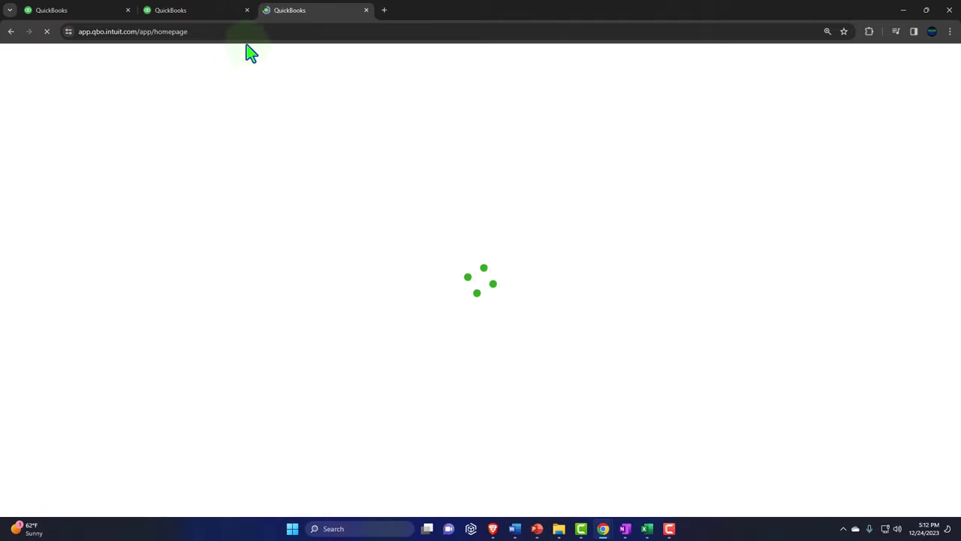
Step: Open the Balance Sheet report in the second browser tab and collapse the navigation menu
click(209, 11)
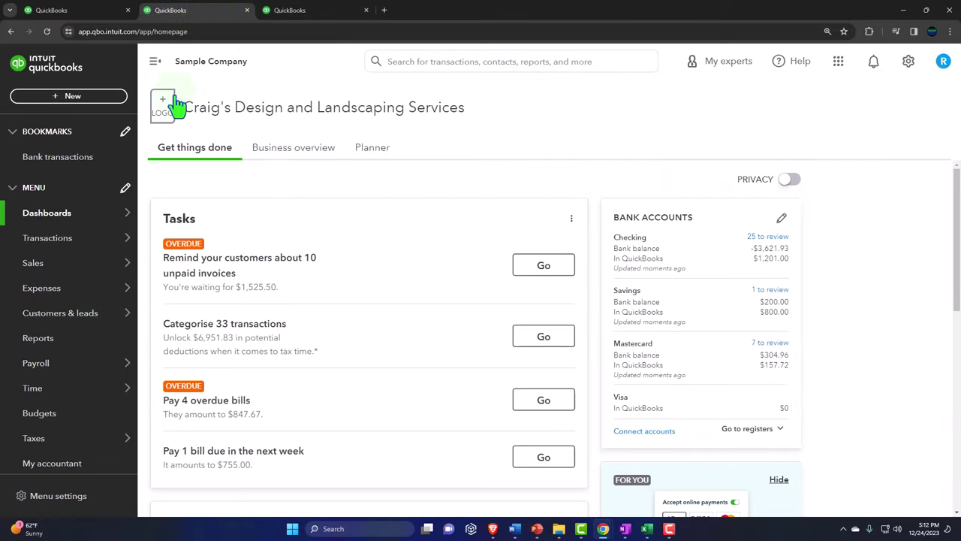
click(63, 340)
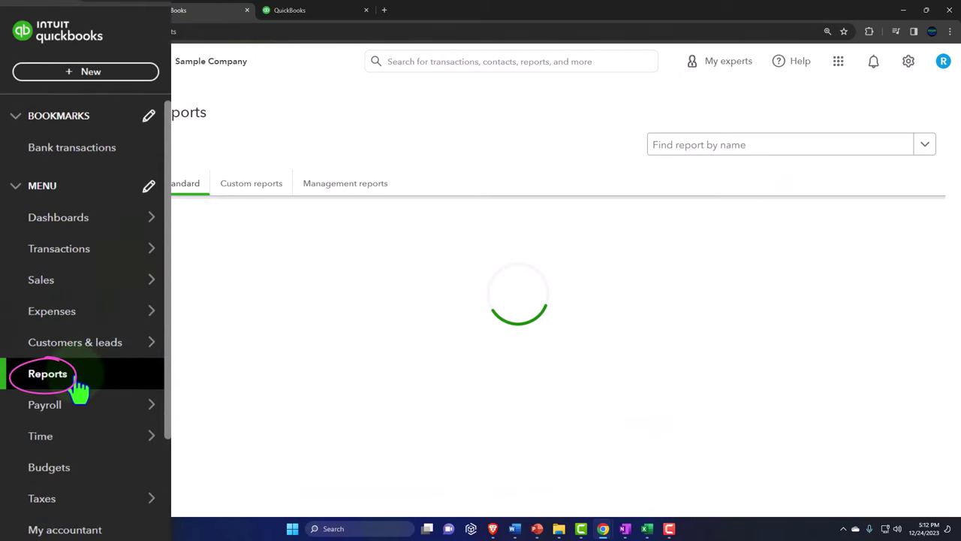
click(236, 302)
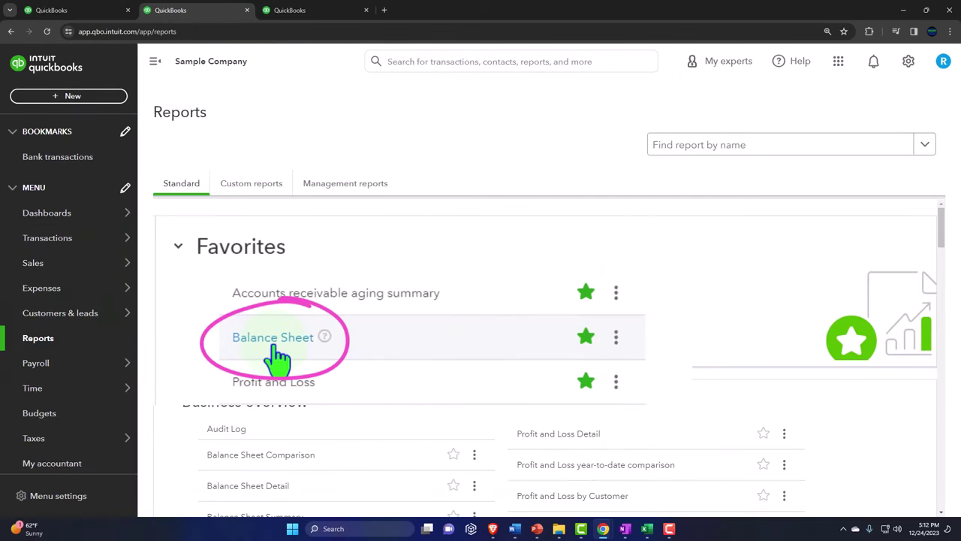
scroll(287, 101, down, 2)
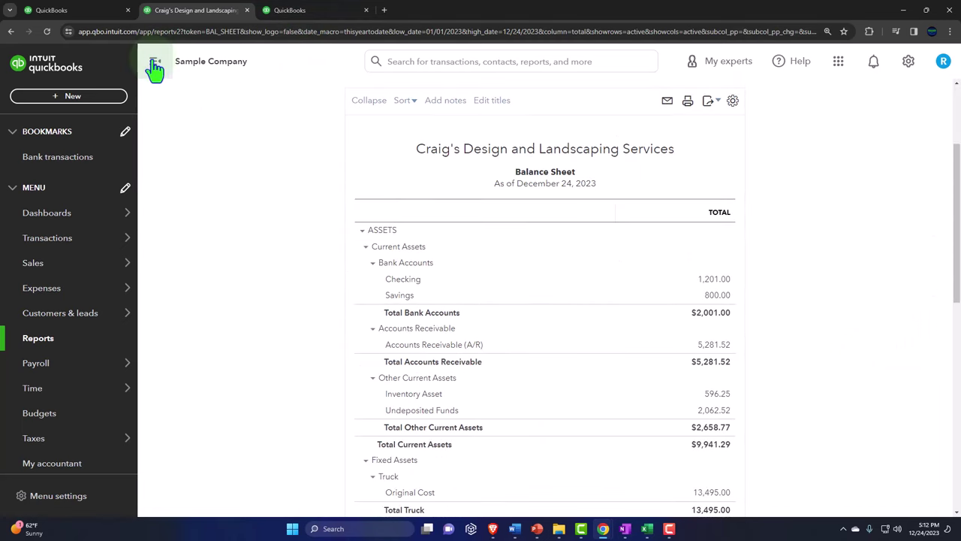
click(155, 63)
Step: Open the Profit and Loss report in the third browser tab and collapse the navigation menu
click(296, 11)
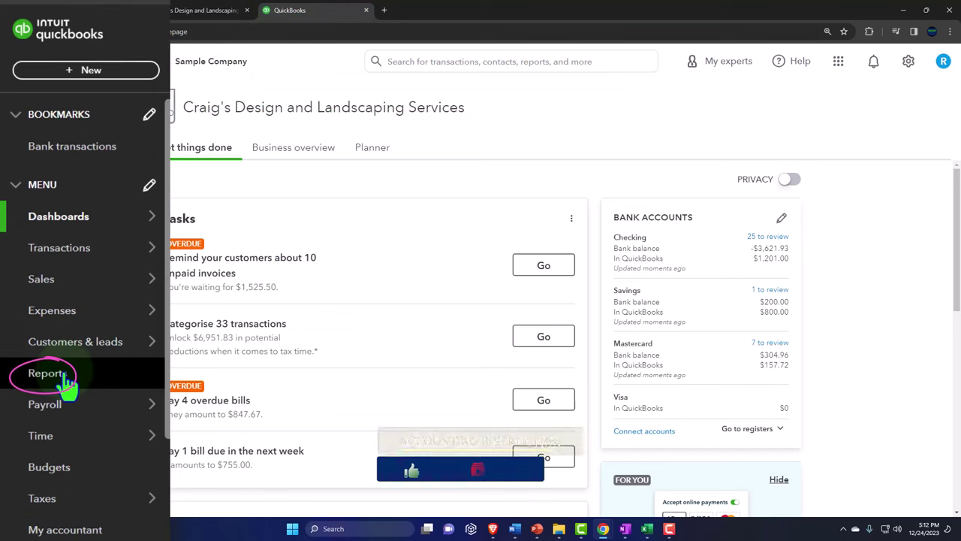
click(53, 342)
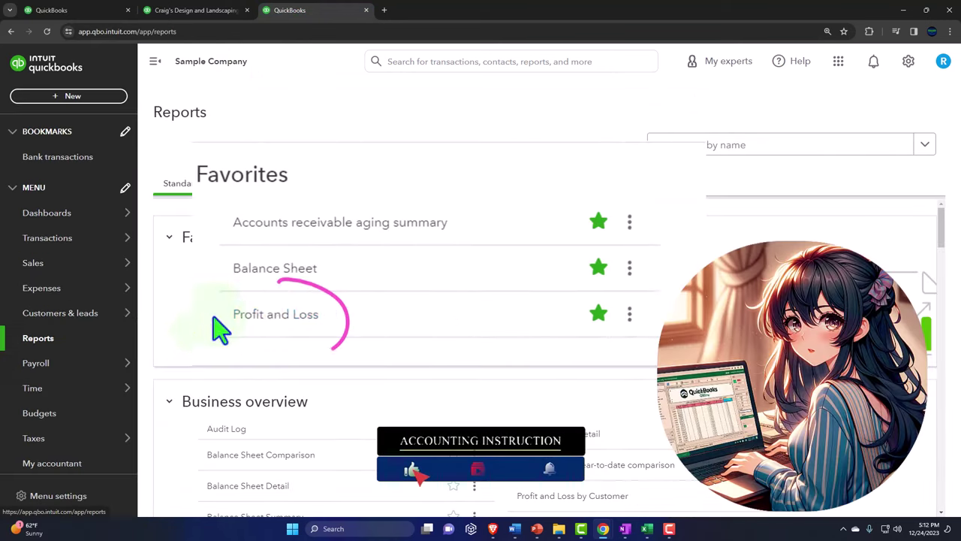
click(251, 324)
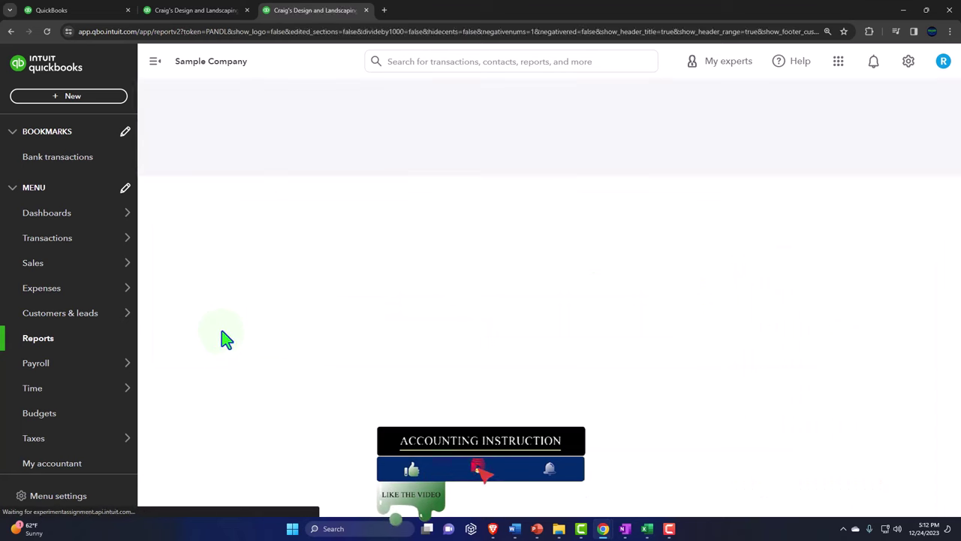
click(154, 61)
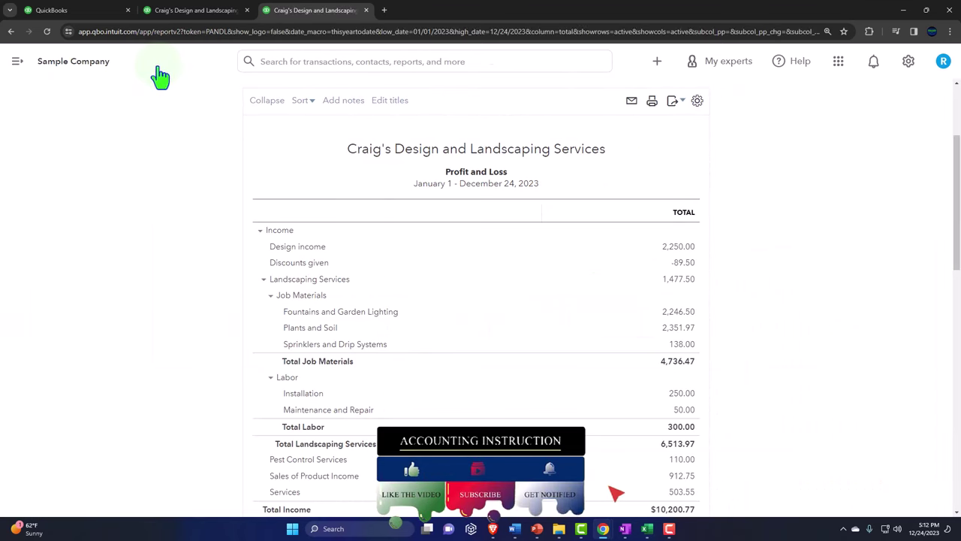
Step: Create a new expense in the first browser tab and add Vendor 11 as a new vendor for the payee
click(87, 15)
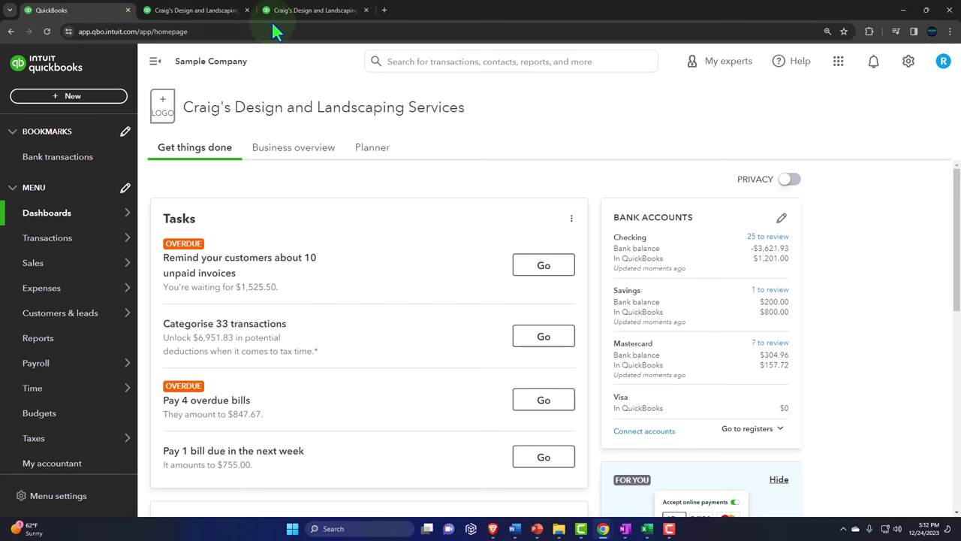
click(85, 99)
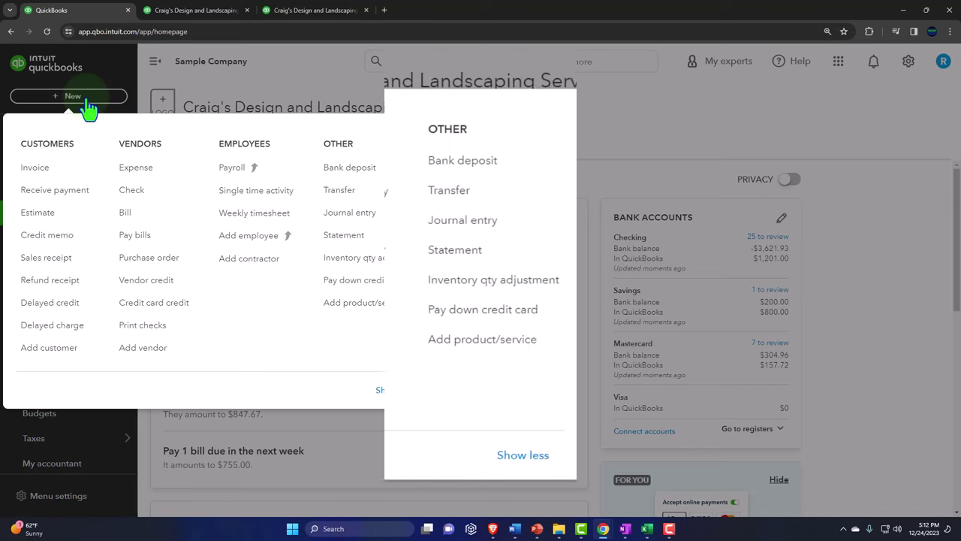
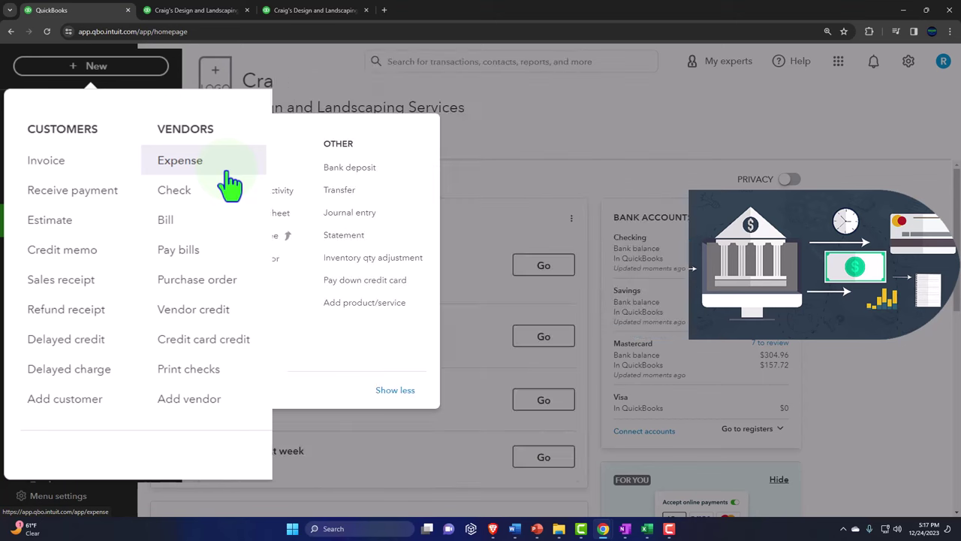
click(161, 186)
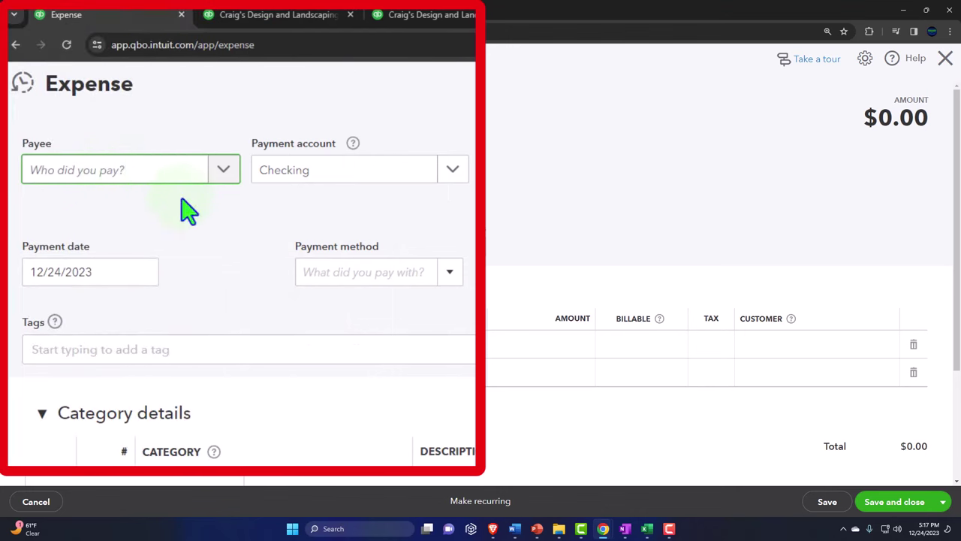
text(Vendor)
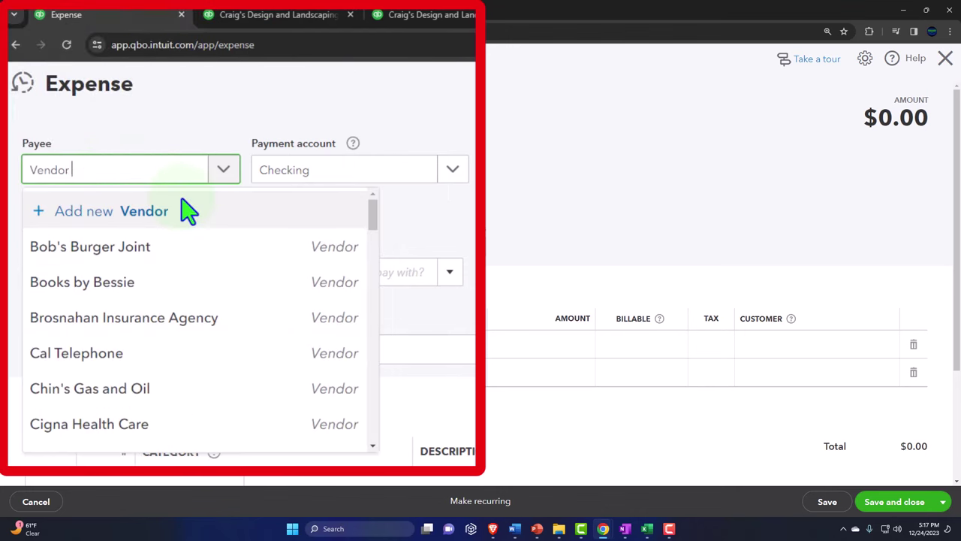
text( 11)
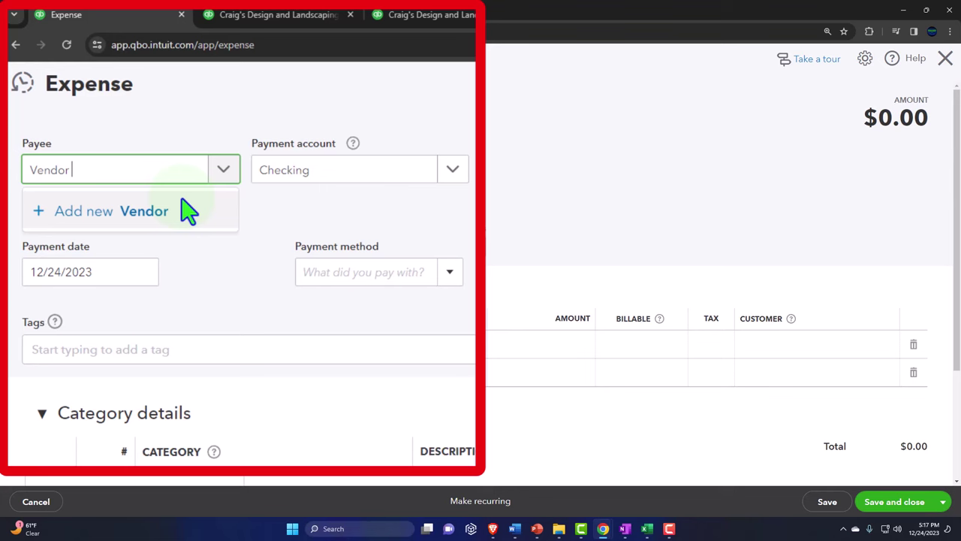
click(132, 148)
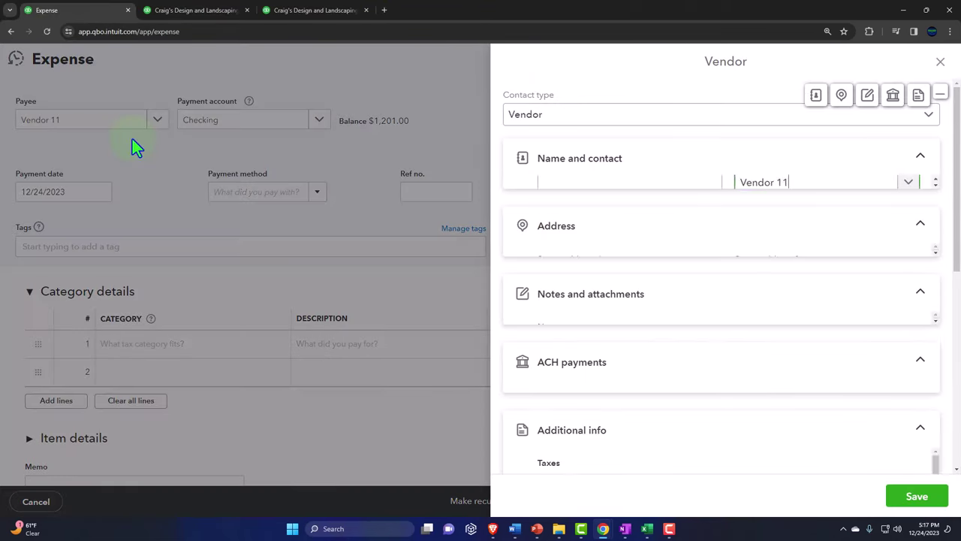
click(917, 497)
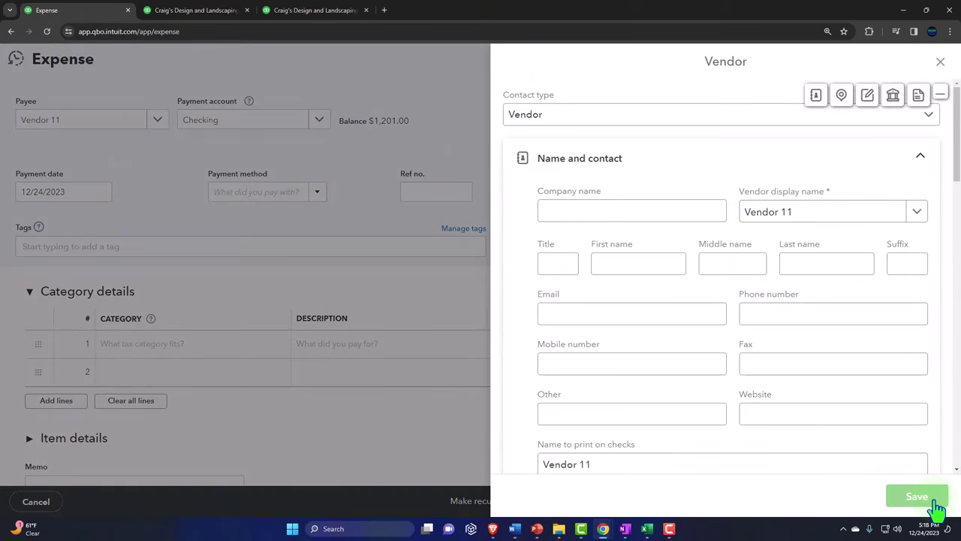
Step: Keep Checking as the expense's payment account and set the payment date to 01/06/2024
click(319, 119)
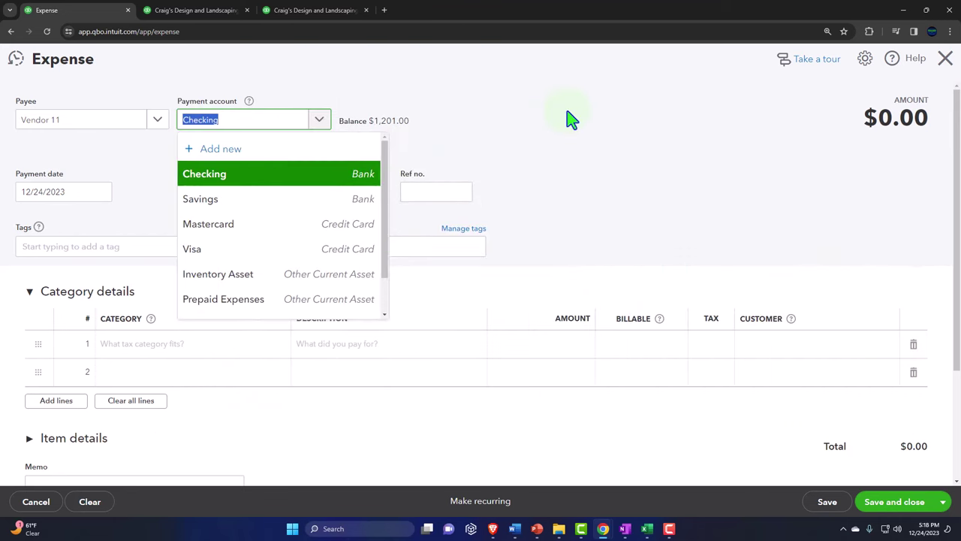
click(568, 119)
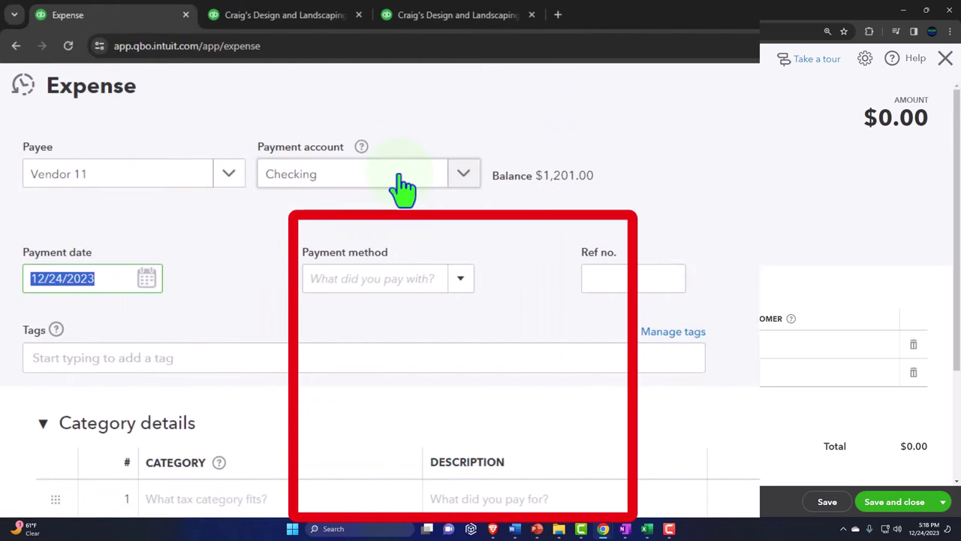
key(plus)
key(plus)
key(plus)
key(plus)
key(plus)
key(plus)
key(plus)
key(plus)
key(plus)
key(plus)
key(plus)
key(plus)
key(plus)
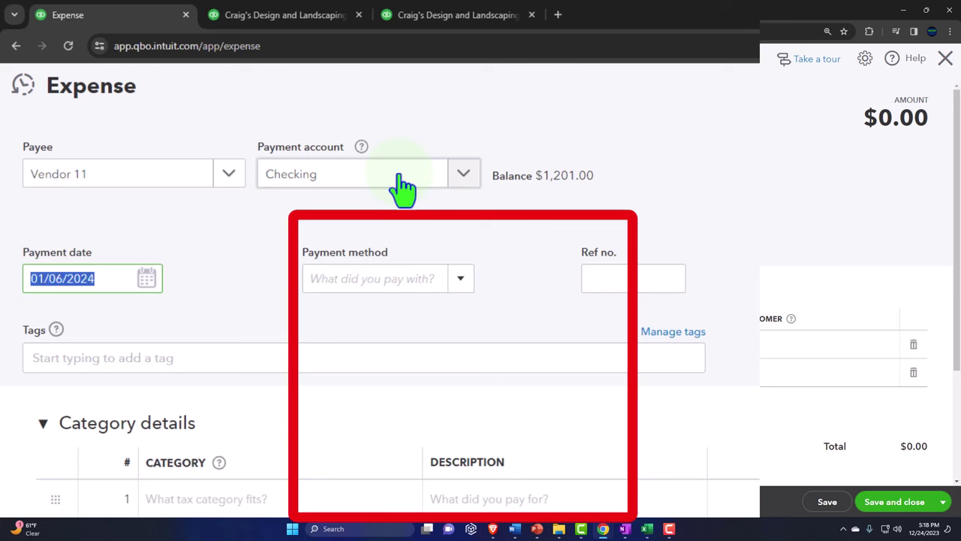
key(Tab)
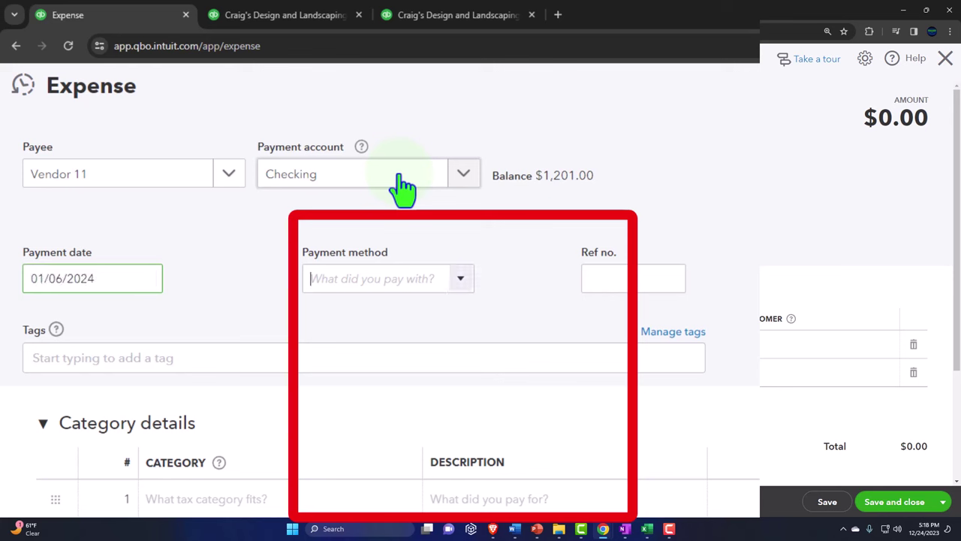
Step: Add a new payment method named Electronic Transfer and use it for the expense
click(460, 279)
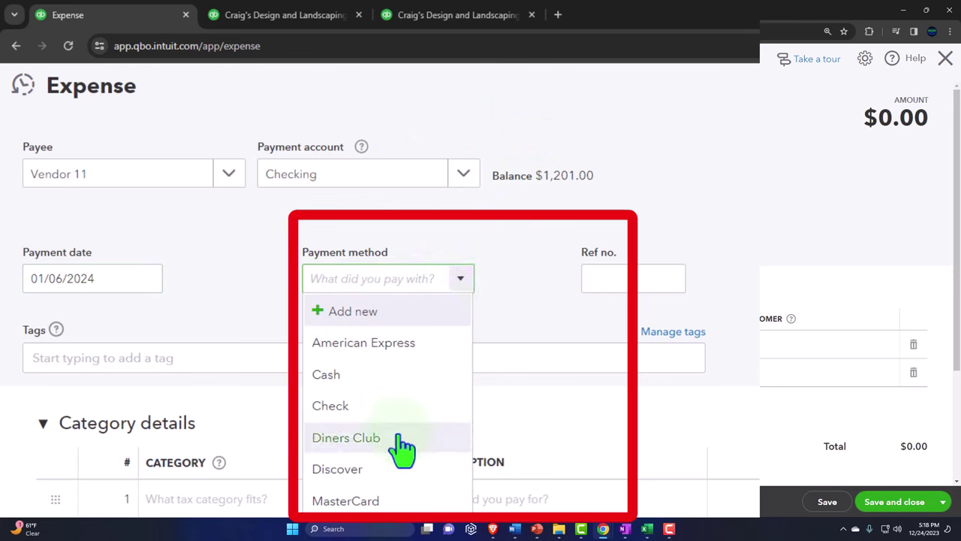
click(332, 376)
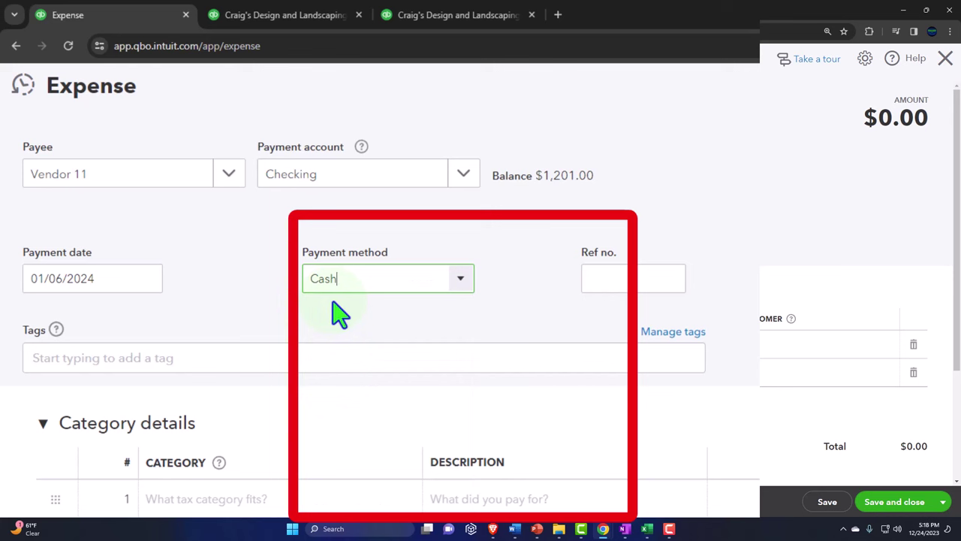
click(458, 289)
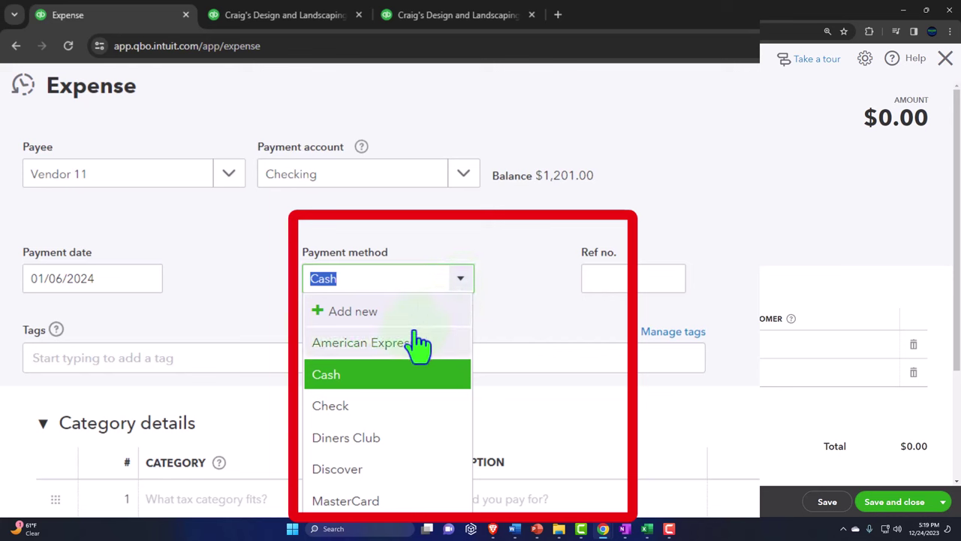
click(371, 319)
text(Elec)
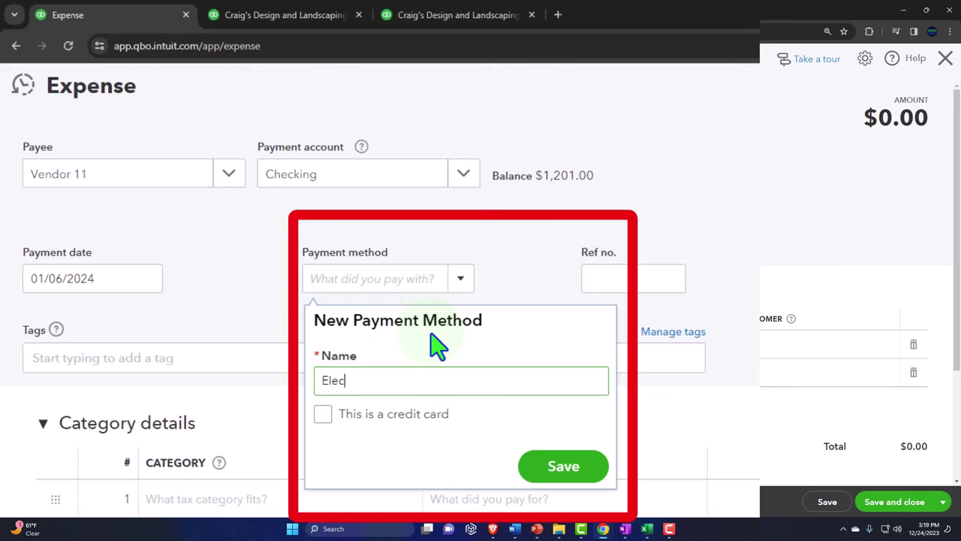
text(tronic Transfer)
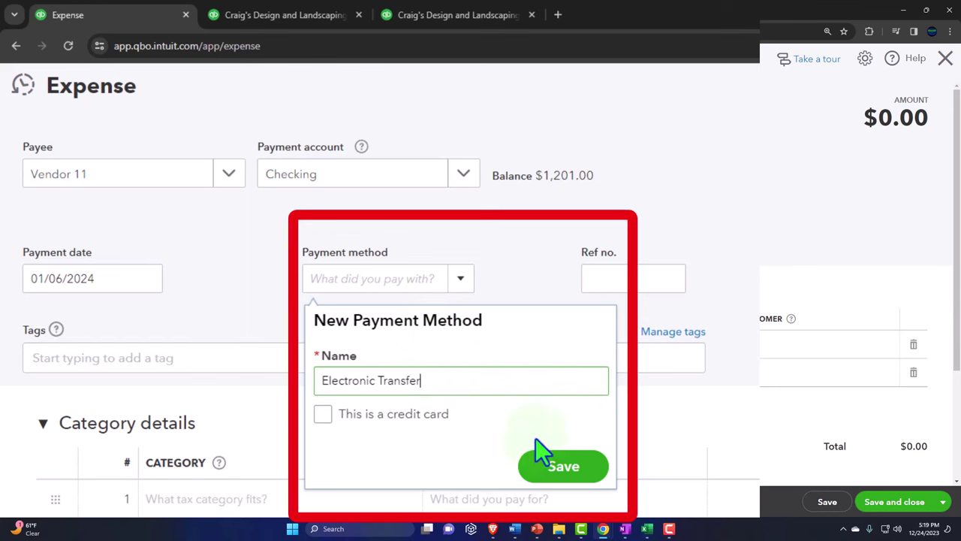
click(554, 478)
key(Tab)
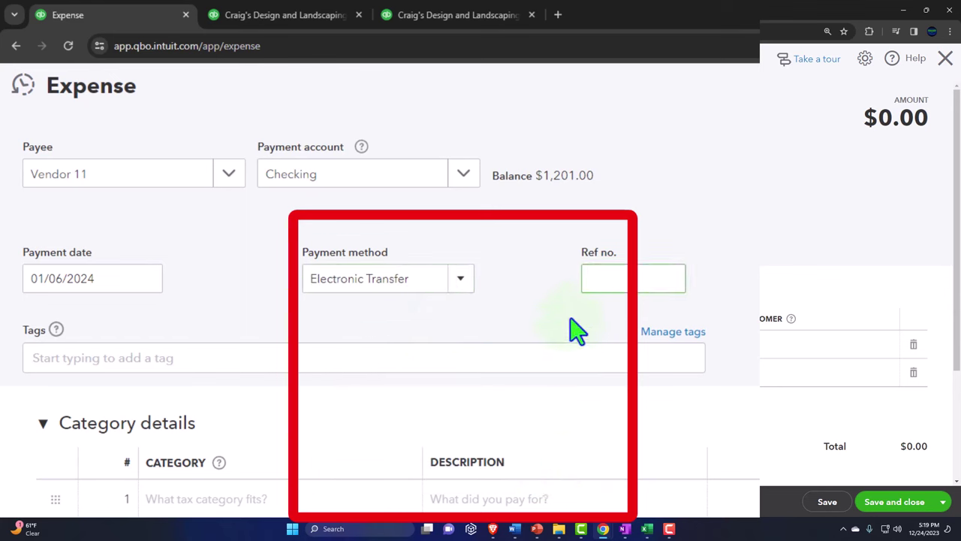
Step: Leave the reference number and tags blank and start adding a new category named Expense 1 on the first category line
key(Tab)
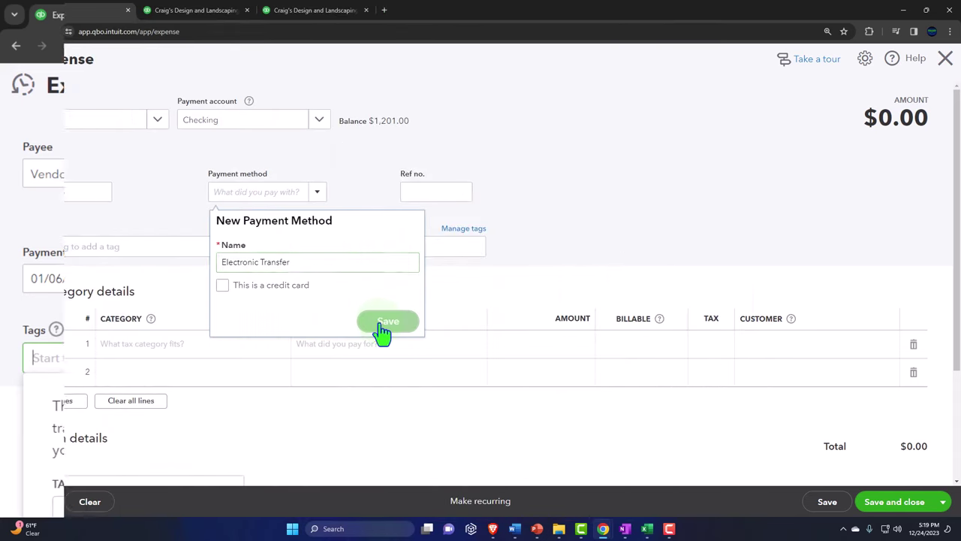
click(383, 328)
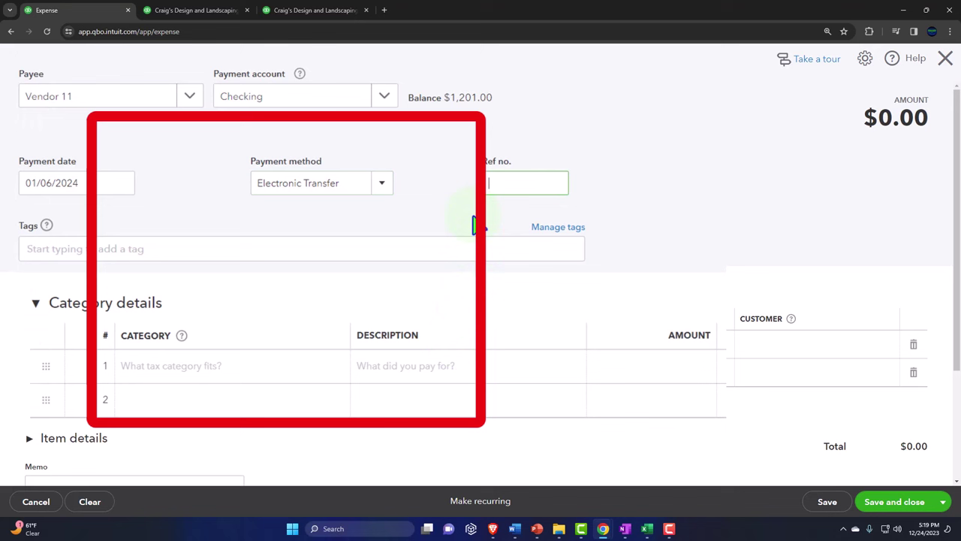
key(Tab)
key(Tab)
key(Tab)
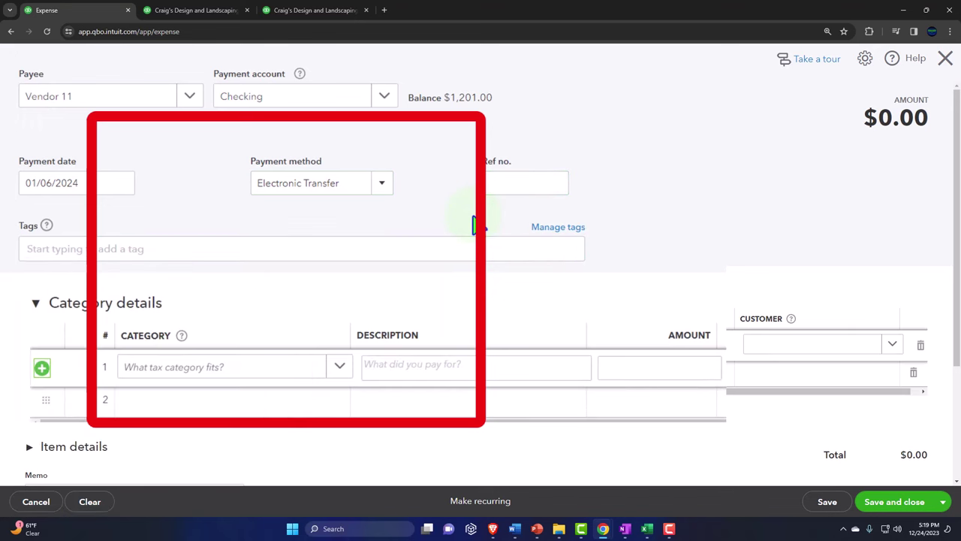
key(Tab)
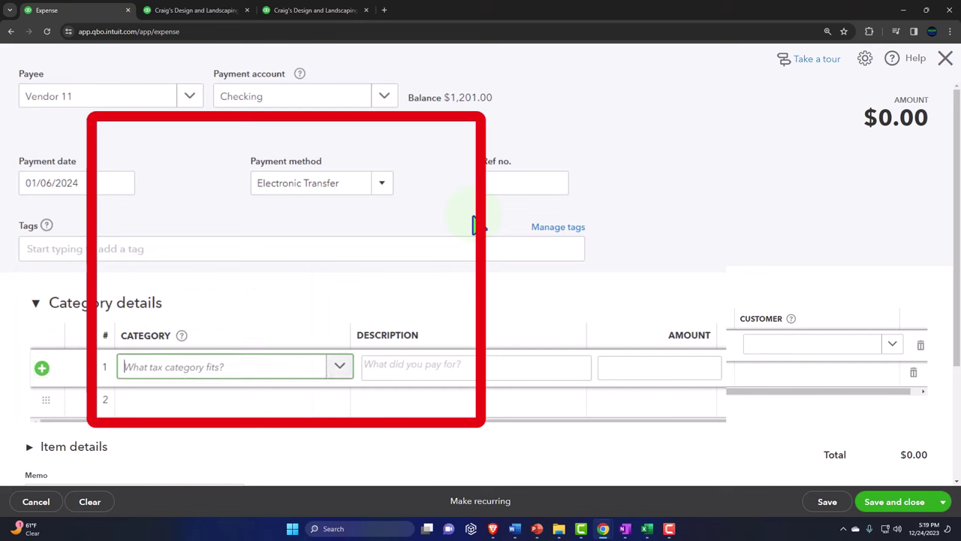
click(276, 368)
text(Expense)
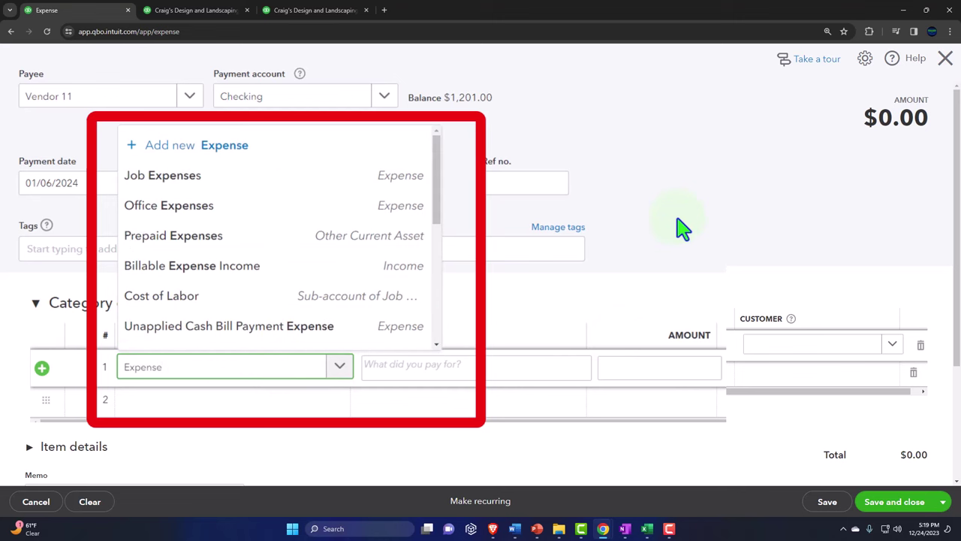
text( 1)
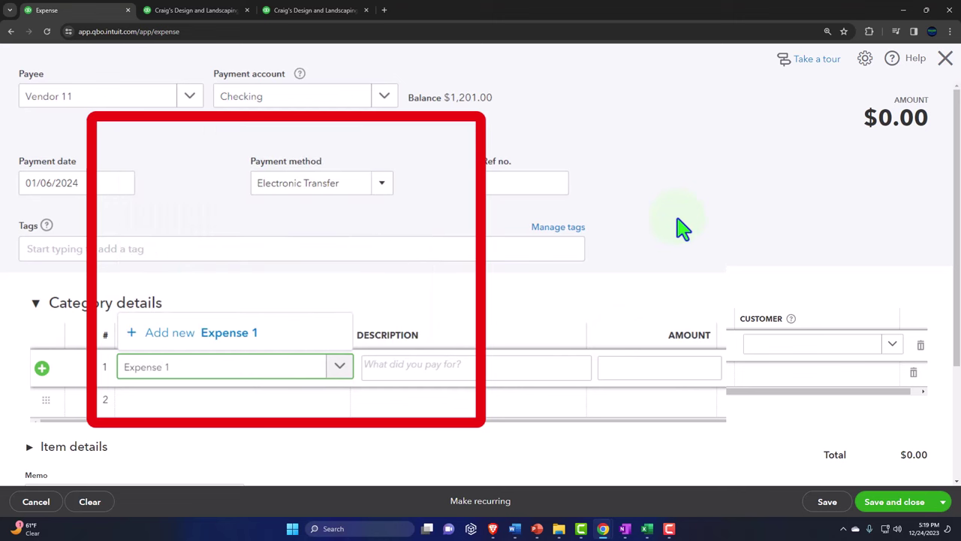
key(Return)
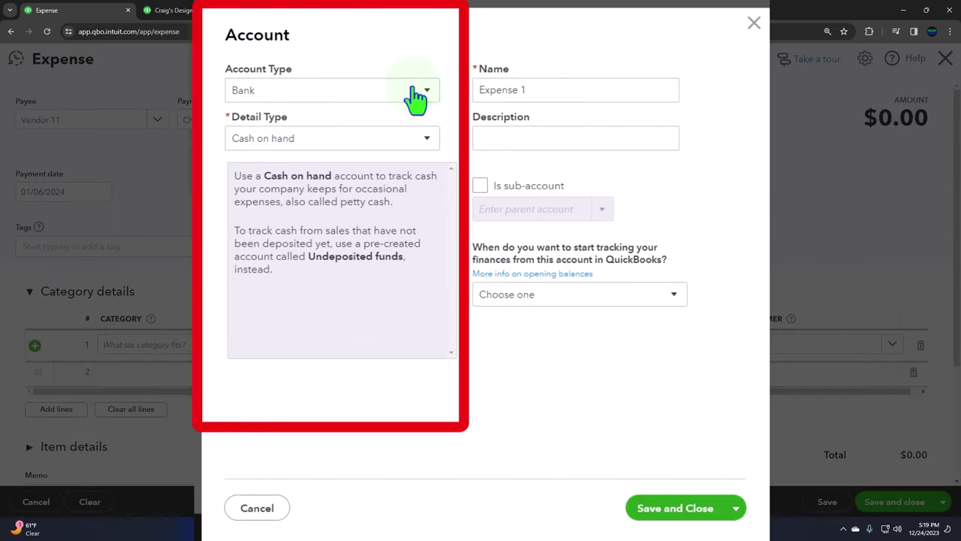
Step: Give the new Expense 1 account the account type Expenses and detail type Other Business Expenses, and save it
click(424, 143)
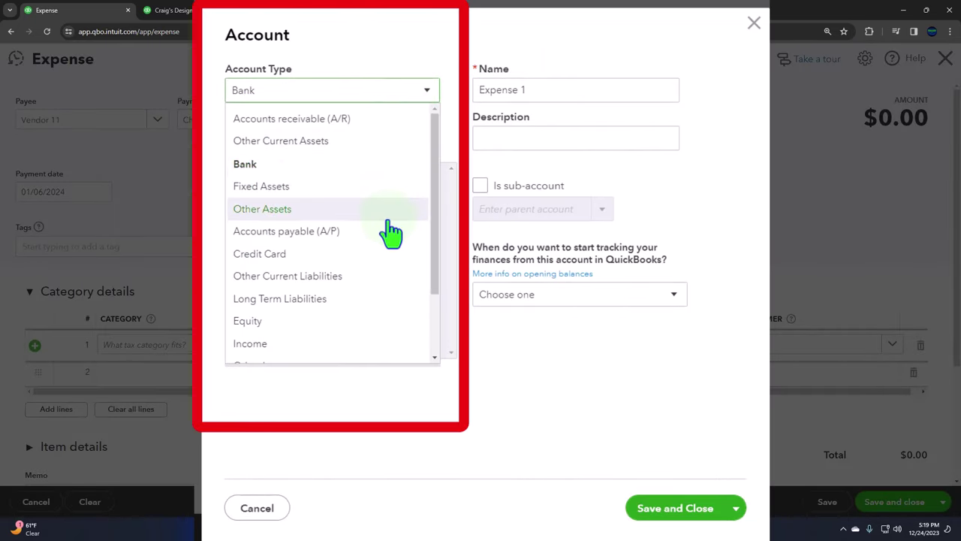
scroll(391, 231, down, 3)
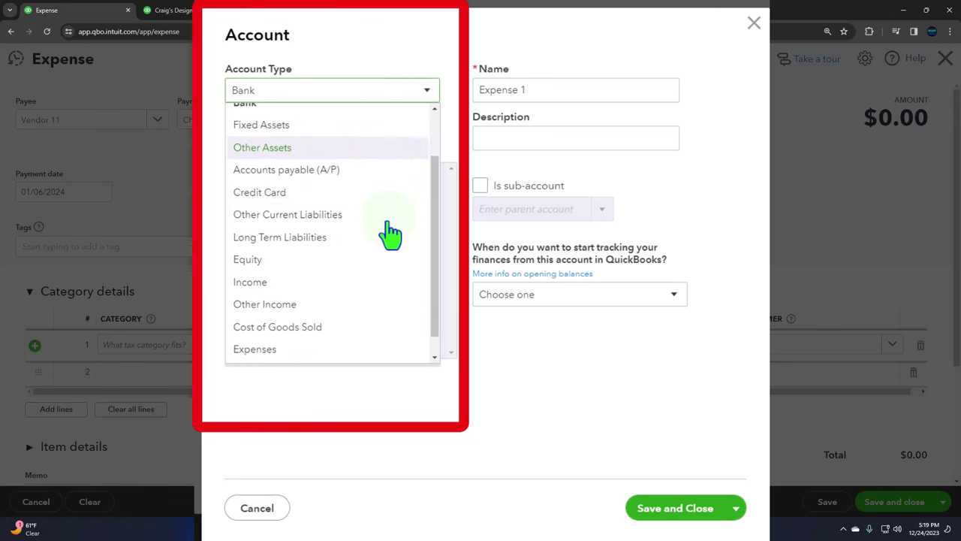
click(263, 328)
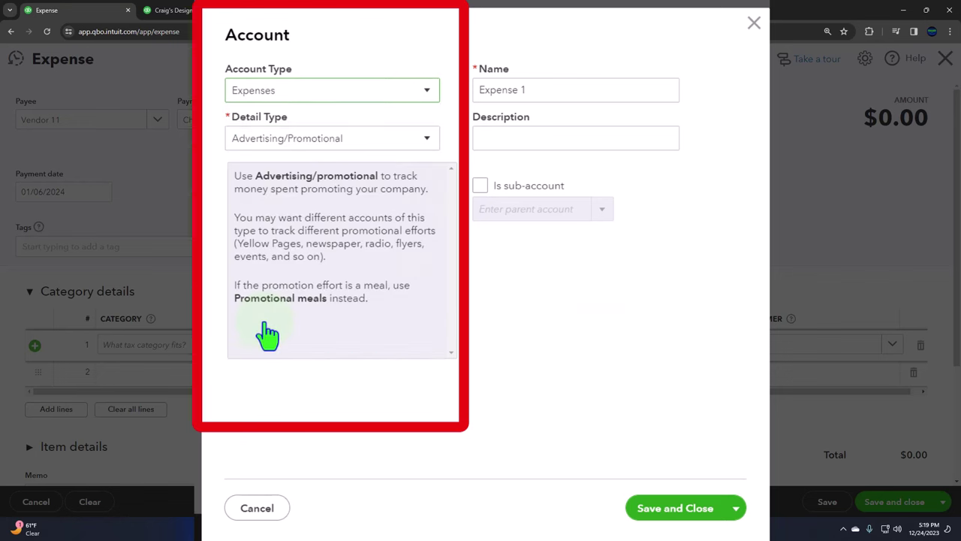
click(366, 142)
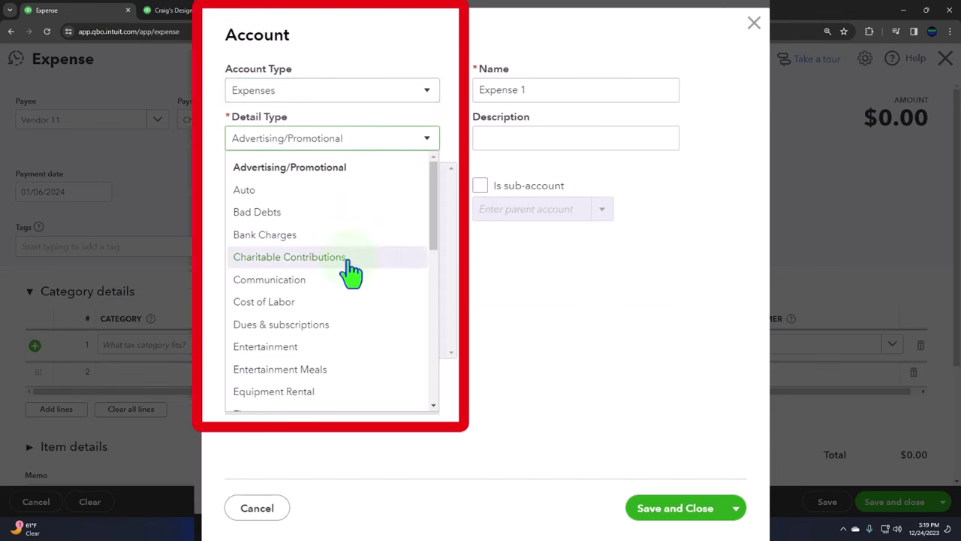
scroll(347, 269, down, 1)
scroll(349, 271, down, 3)
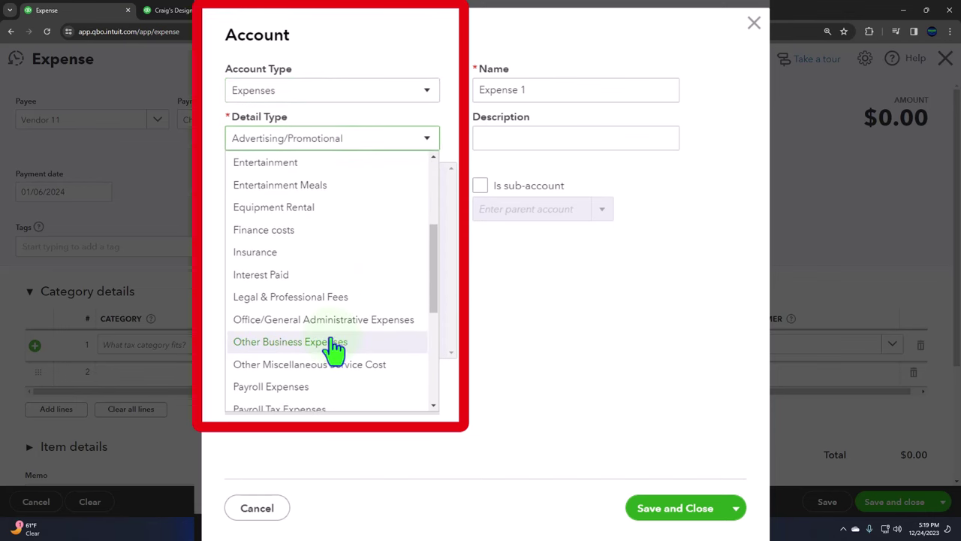
click(330, 342)
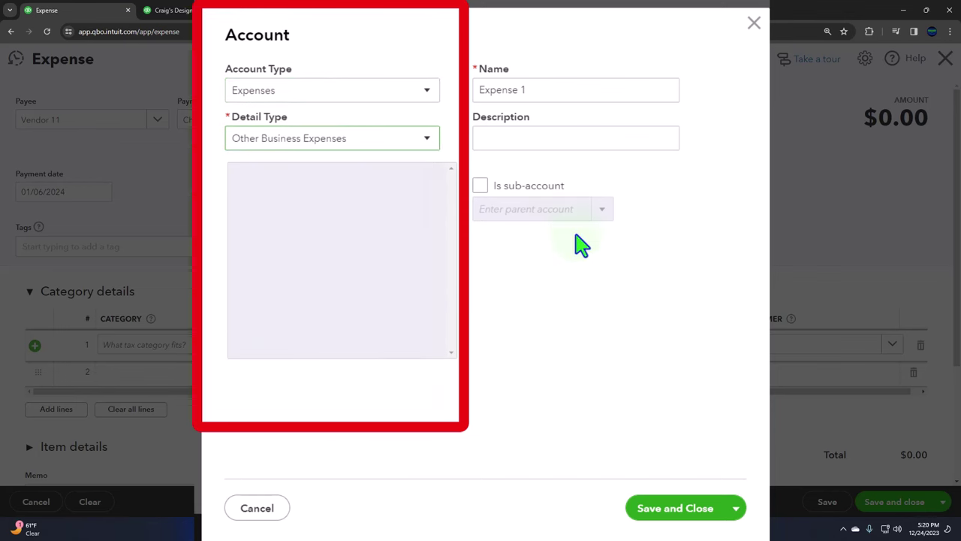
click(644, 514)
Step: Leave the Expense 1 line's description blank and set its amount to 110
key(Tab)
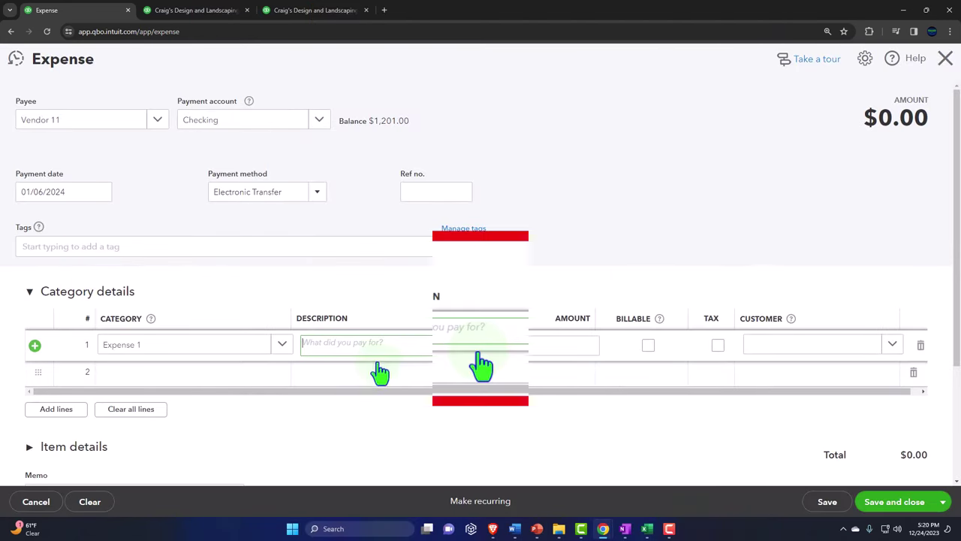
text(110)
key(Tab)
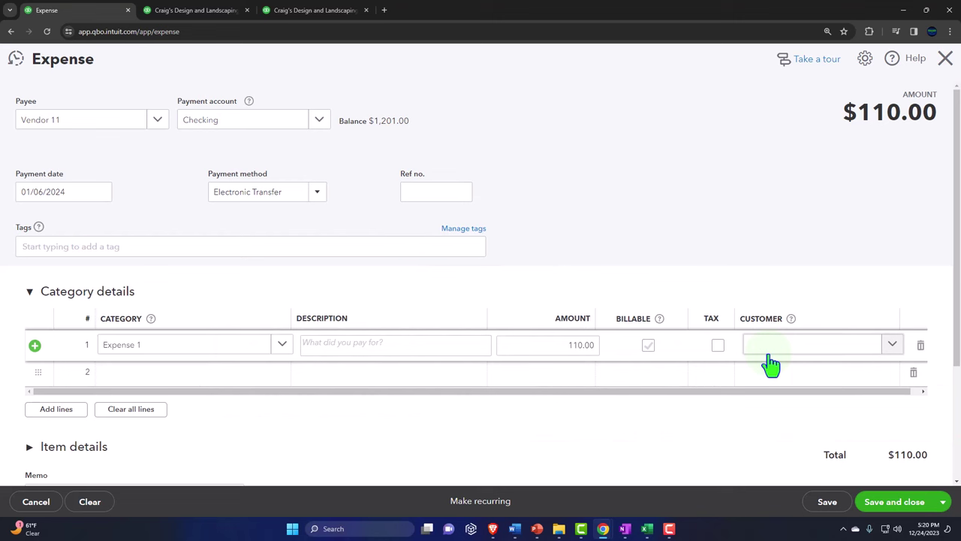
Step: Examine the rest of the expense form, including the second category line, expanded item details, memo, attachments and save options
scroll(464, 314, down, 1)
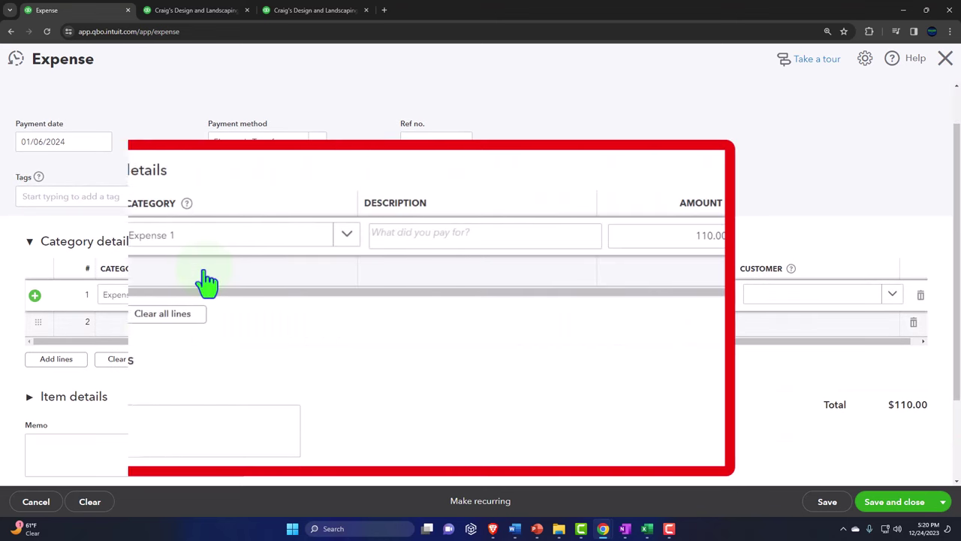
click(162, 276)
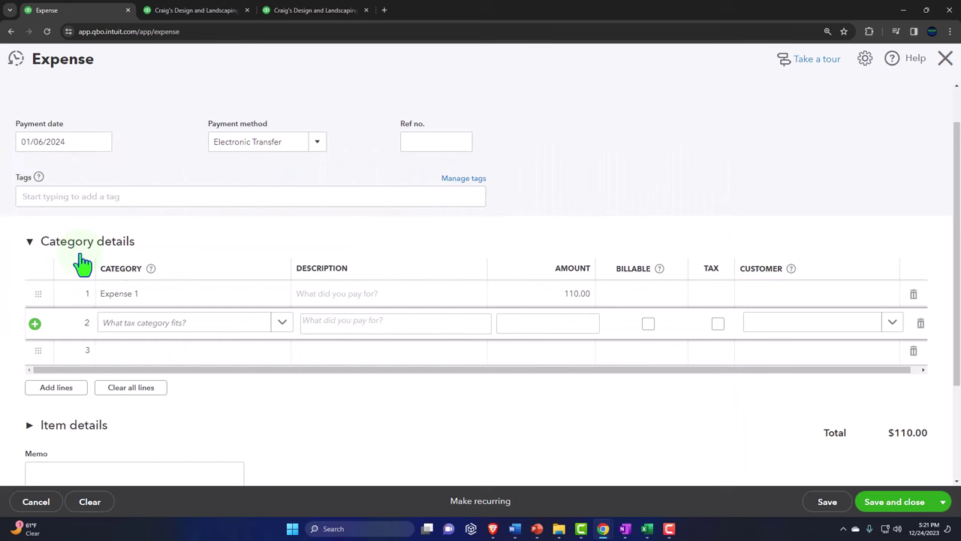
scroll(52, 301, down, 1)
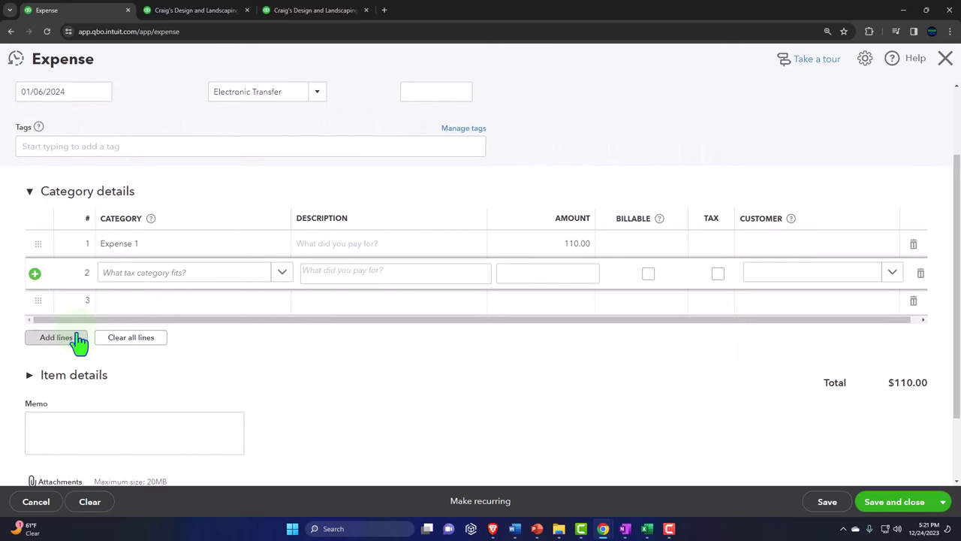
click(28, 381)
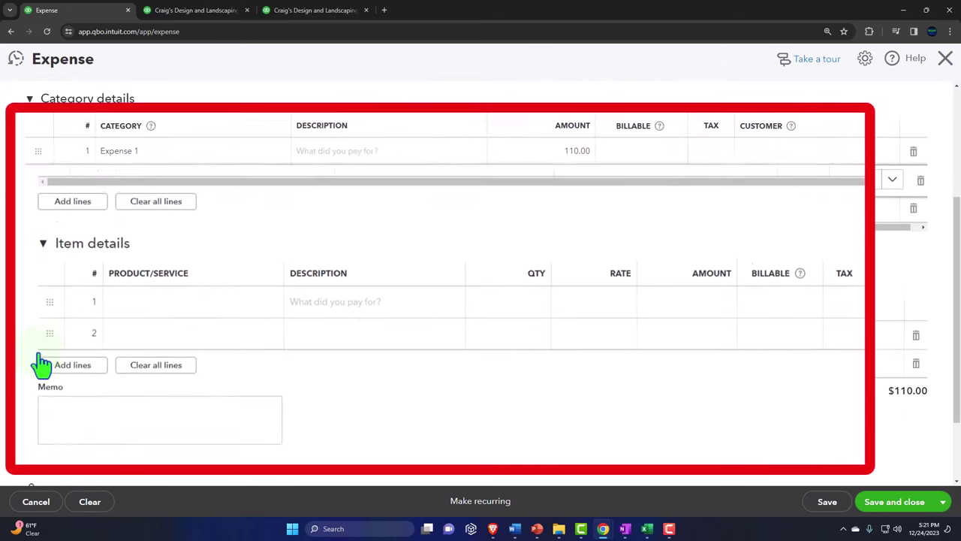
click(146, 308)
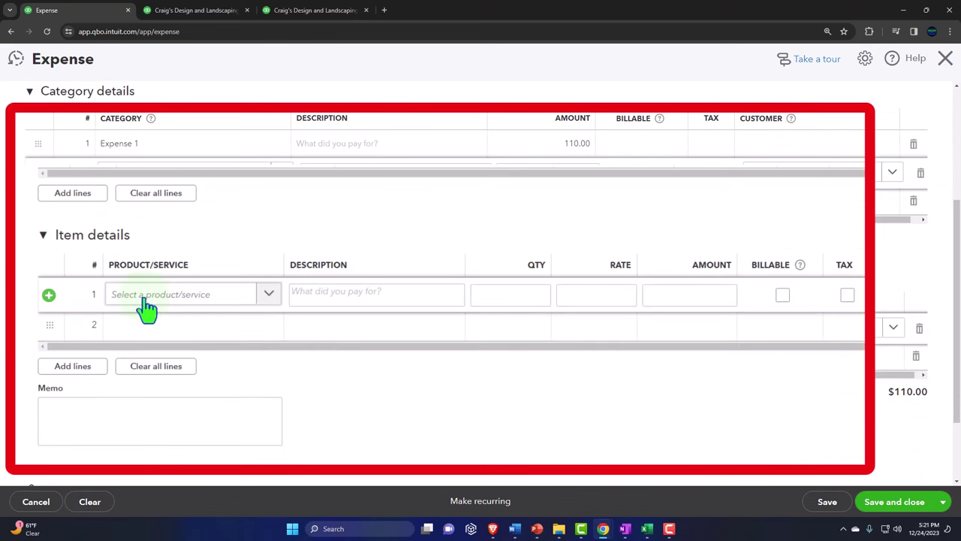
scroll(145, 308, down, 2)
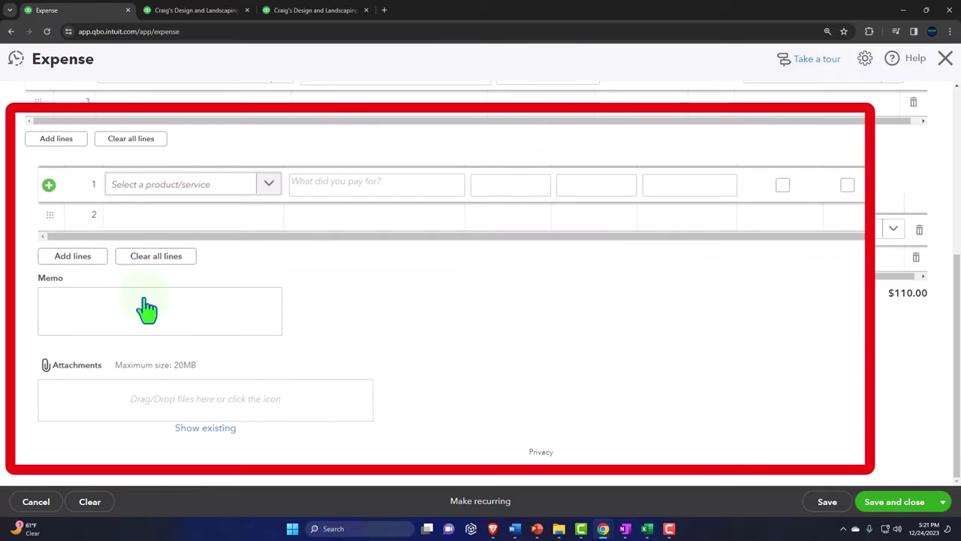
click(110, 303)
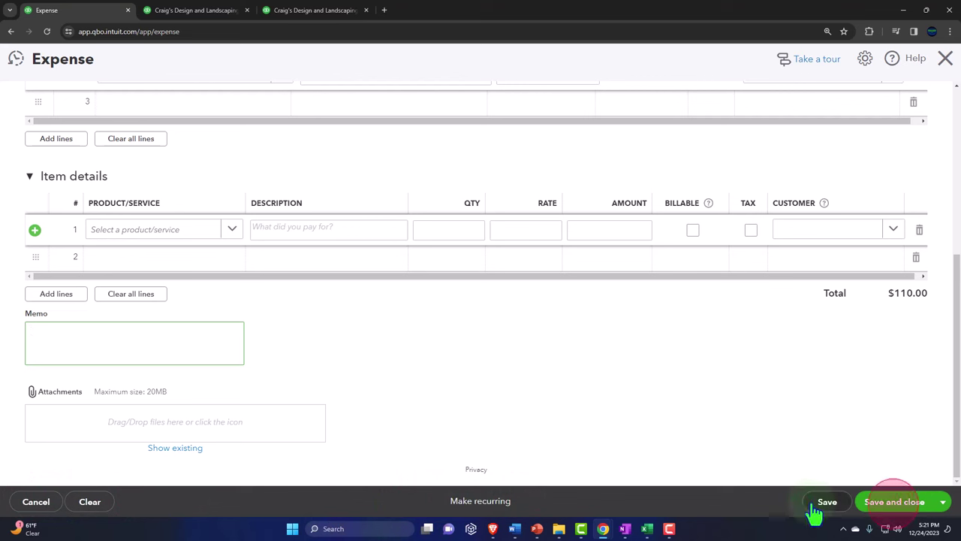
click(943, 502)
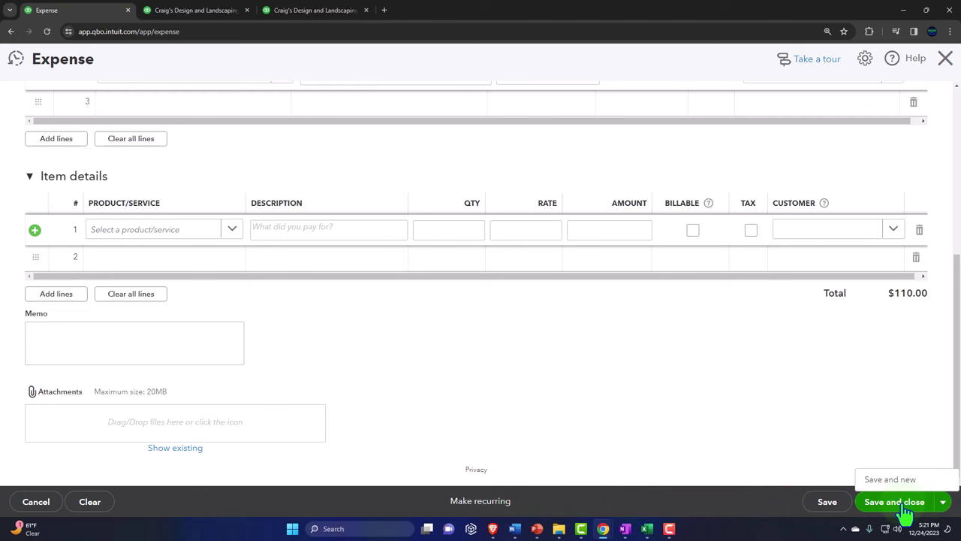
scroll(564, 476, up, 6)
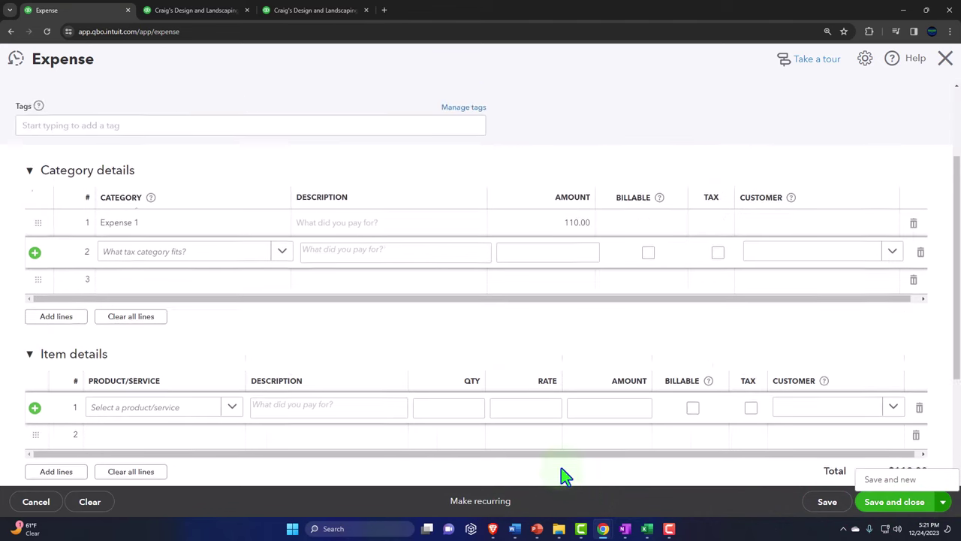
Step: Switch to the Check & Expense Form workbook in Excel and enter "Expense form" in cell A3
click(646, 529)
click(190, 308)
click(84, 201)
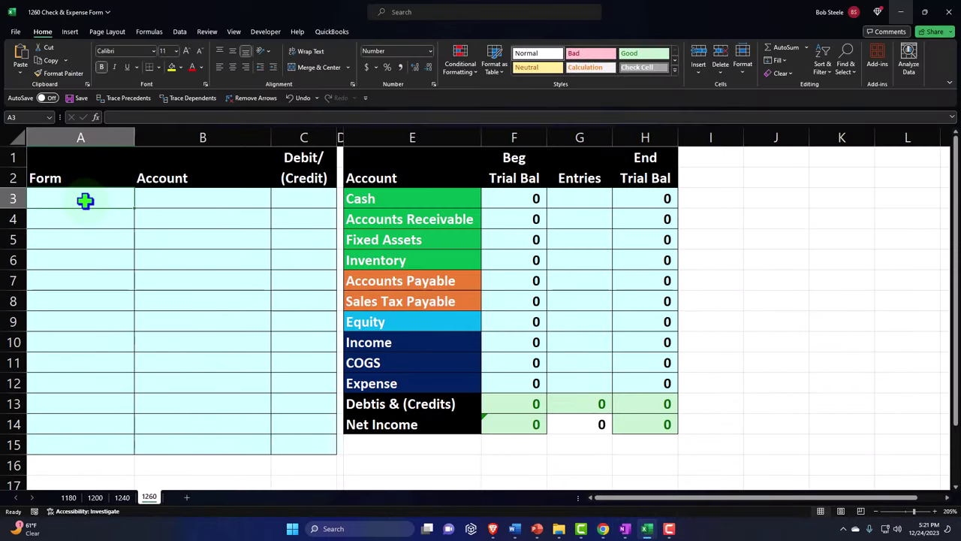
text(Expense)
text( form)
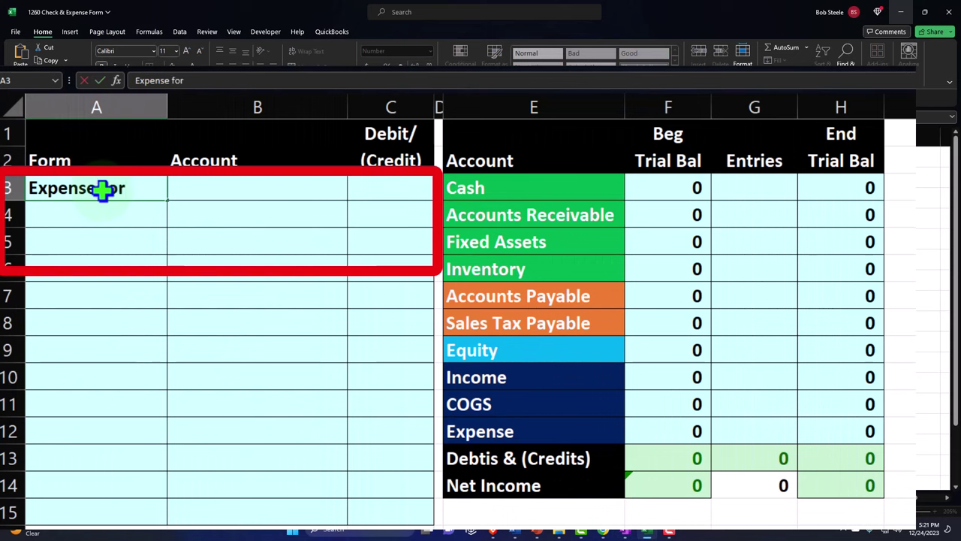
key(Tab)
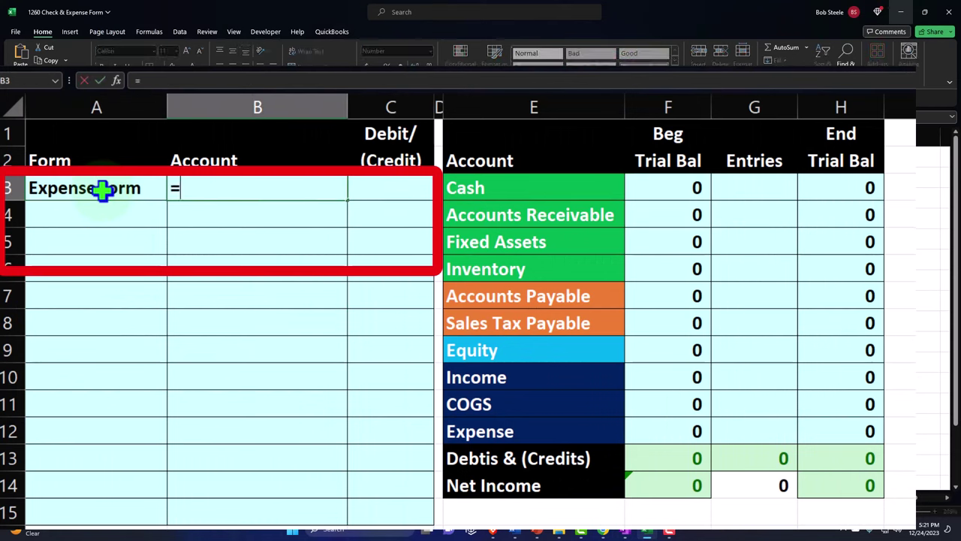
Step: Fill account cell B3 with a reference to the Expense account name in E12
key(Down)
key(Down)
key(Down)
key(Down)
key(Down)
key(Down)
key(Down)
key(Down)
key(Down)
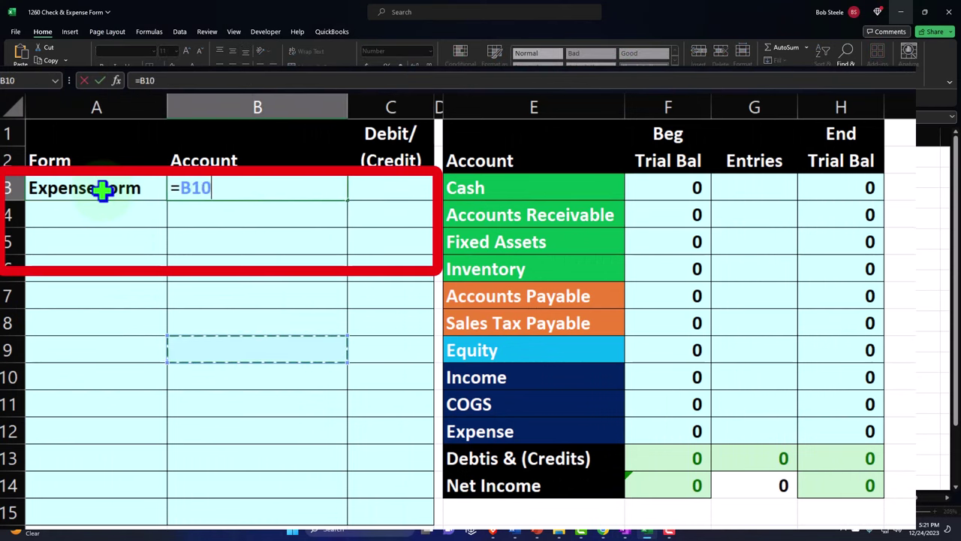
key(Right)
key(Right)
key(Right)
key(Return)
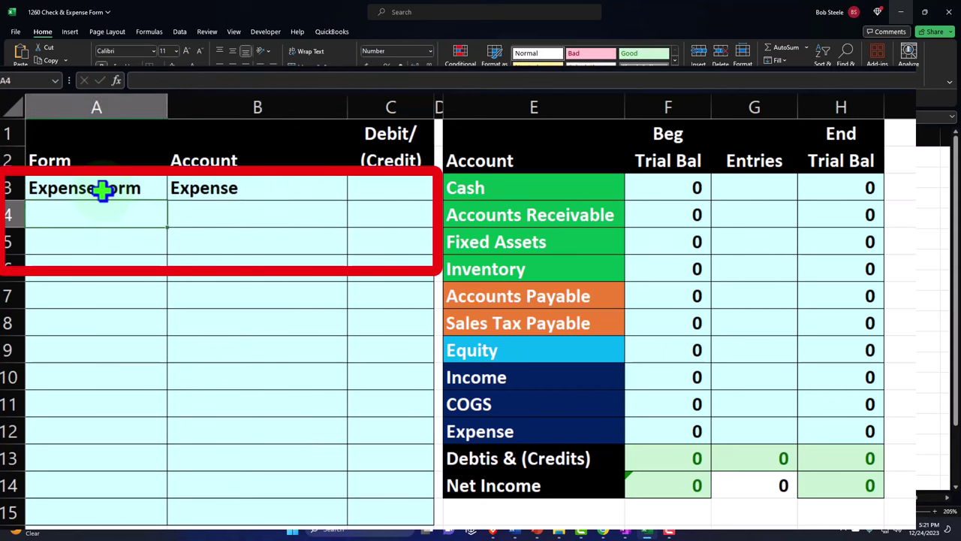
Step: Enter a debit of 110 for the Expense line in cell C3
key(Right)
key(Right)
key(Up)
text(110)
key(Return)
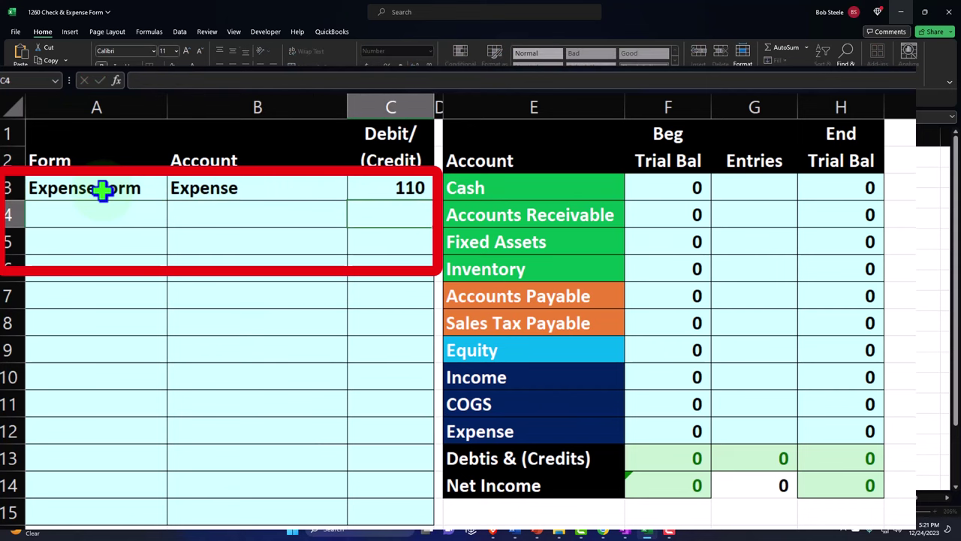
Step: Fill account cell B4 with a reference to the Cash account name in E3
key(Left)
text(+)
key(Right)
key(Up)
key(Right)
key(Right)
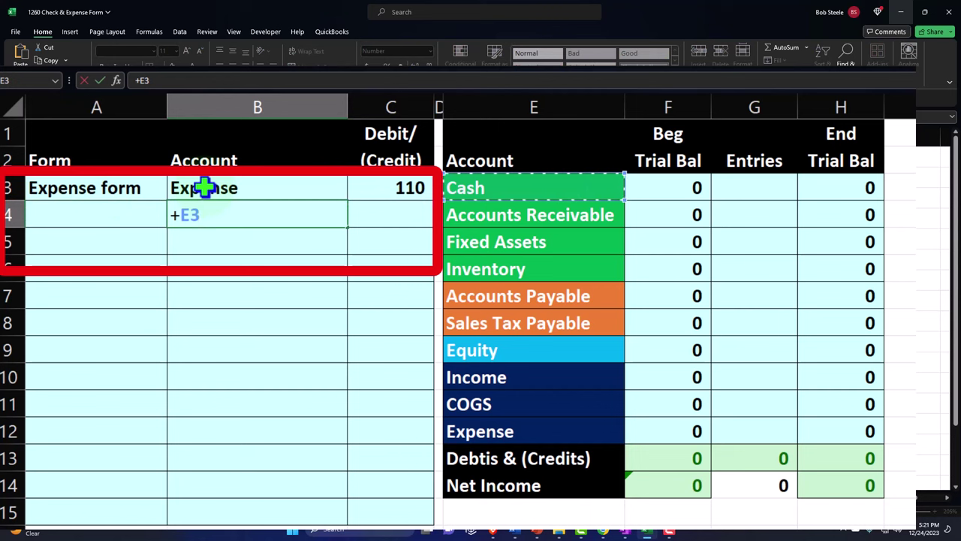
key(Return)
Step: Enter the Cash credit in cell C4 as the negative of C3
key(Right)
key(Up)
key(Right)
key(Left)
text(-)
key(Up)
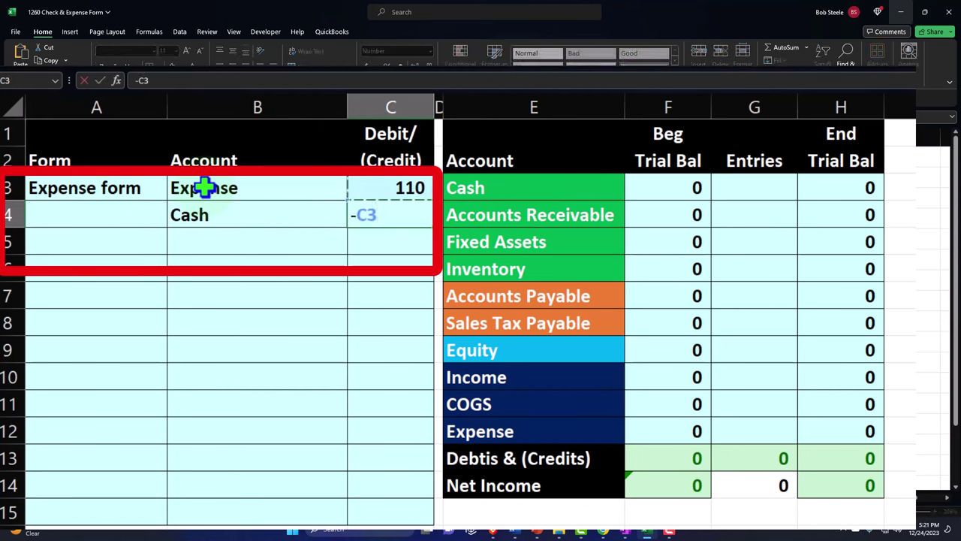
key(Return)
Step: Post the expense debit to the trial balance by linking the Expense row's entry cell G12 to C3
key(Right)
key(Right)
key(Right)
key(Down)
key(Down)
key(Down)
key(Down)
key(Down)
key(Down)
key(Down)
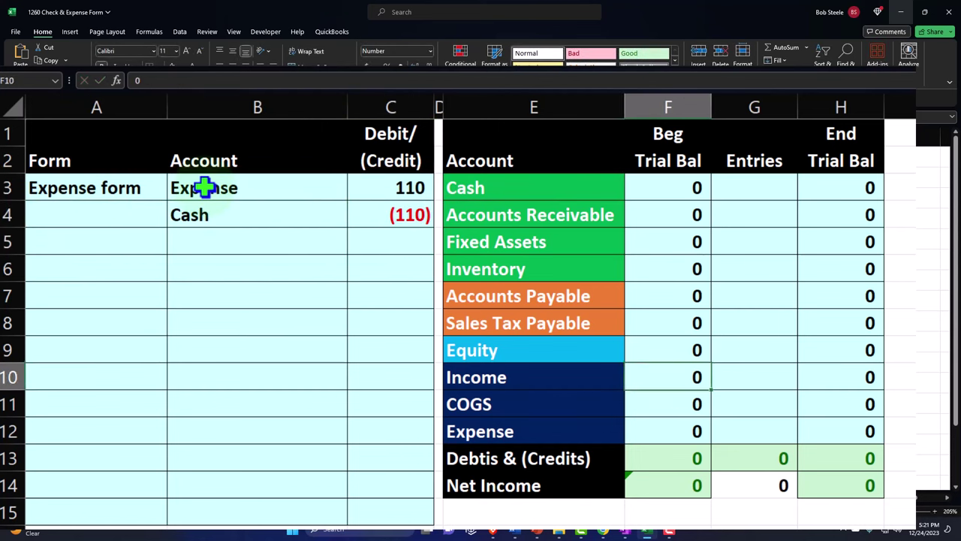
key(Right)
text(=)
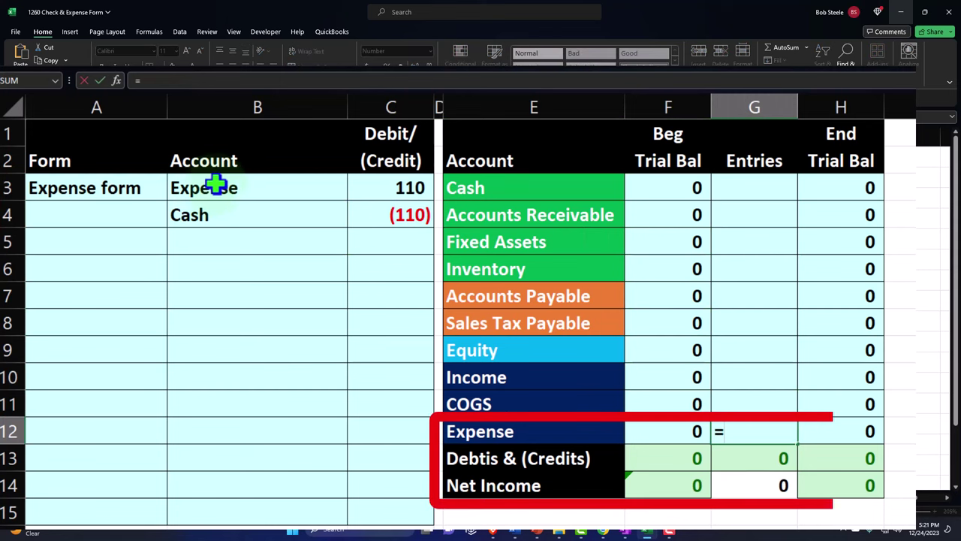
click(374, 190)
key(Return)
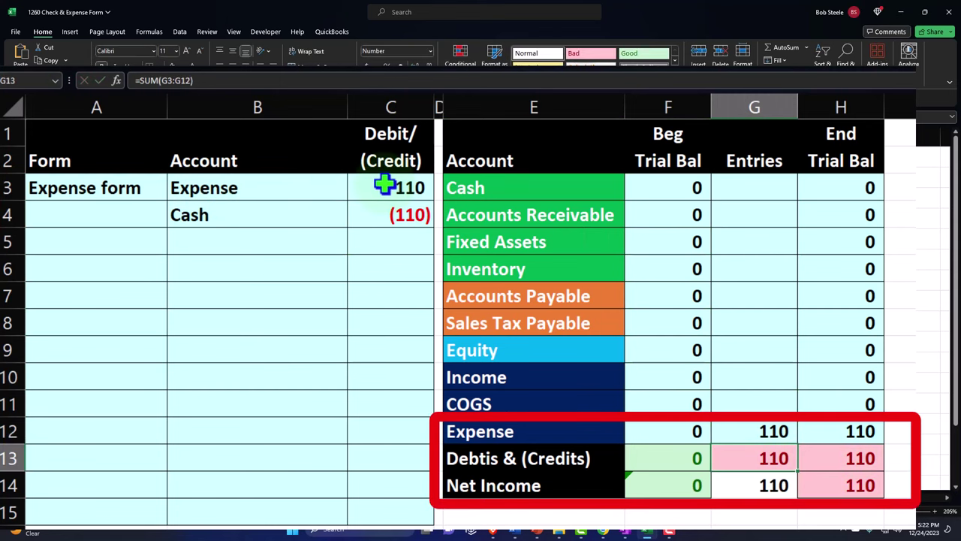
Step: Inspect the End Trial Bal formulas for the debits and credits total in H13 and net income in H14
drag(858, 376, 856, 455)
double_click(856, 455)
key(Return)
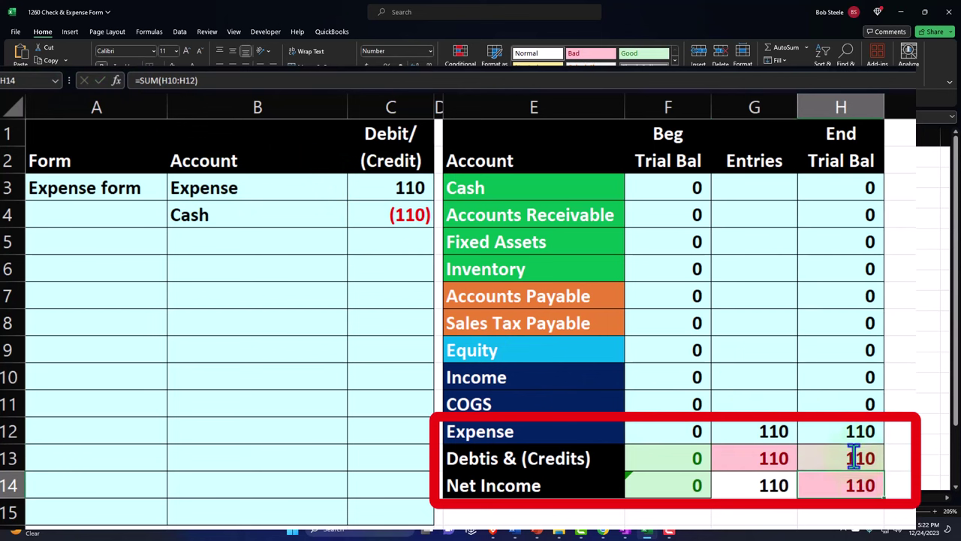
double_click(854, 487)
key(Return)
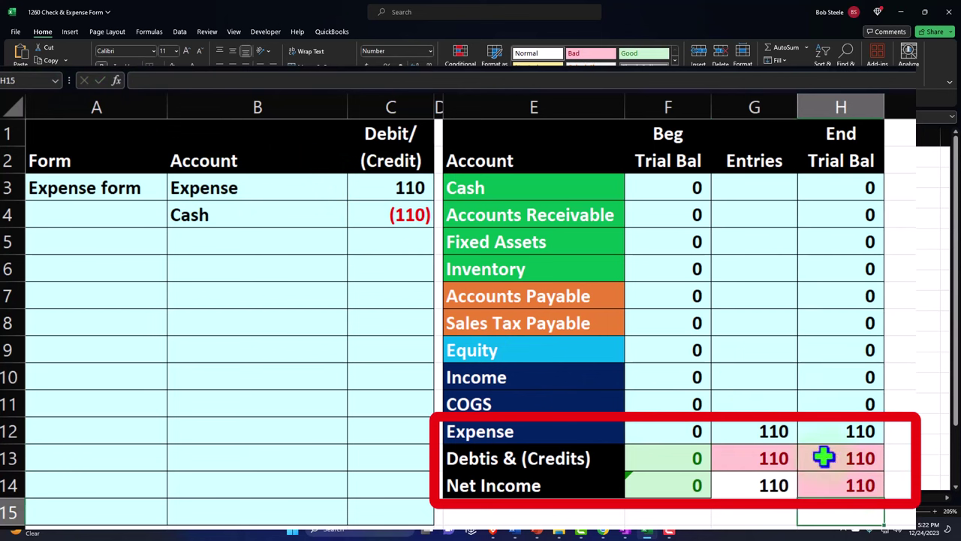
Step: Post the cash credit to the trial balance by linking the Cash row's entry cell G3 to C4
click(742, 188)
text(+)
key(Left)
key(Left)
key(Left)
key(Left)
key(Down)
key(Return)
Step: Check the Cash row's beginning and ending balances, the ending Expense balance, and the net income formula in H14
click(654, 187)
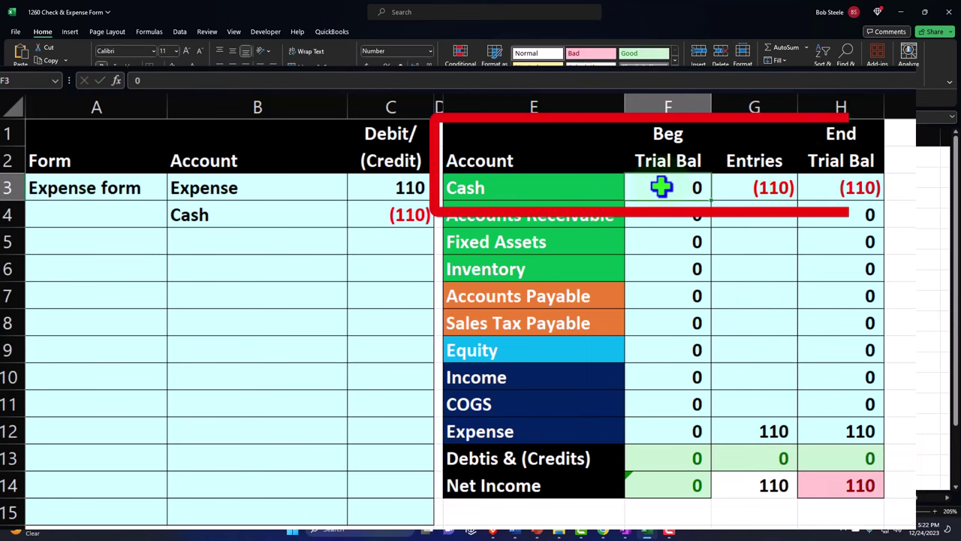
click(864, 184)
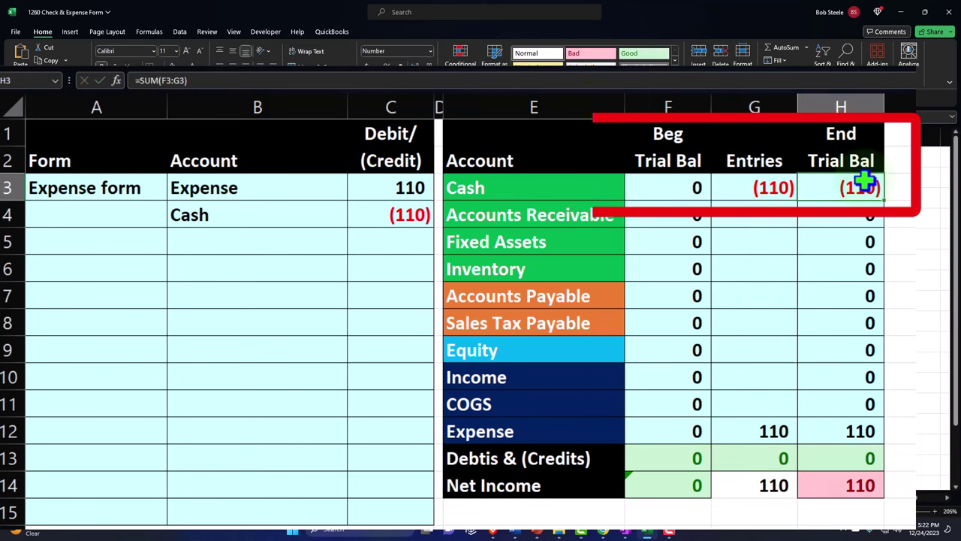
click(860, 435)
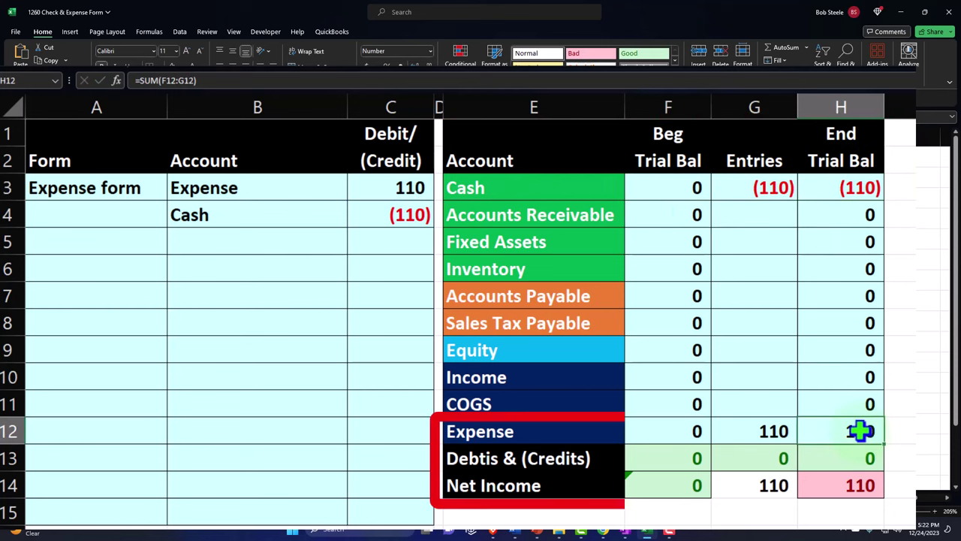
click(858, 480)
text(=sum(h10:h12)
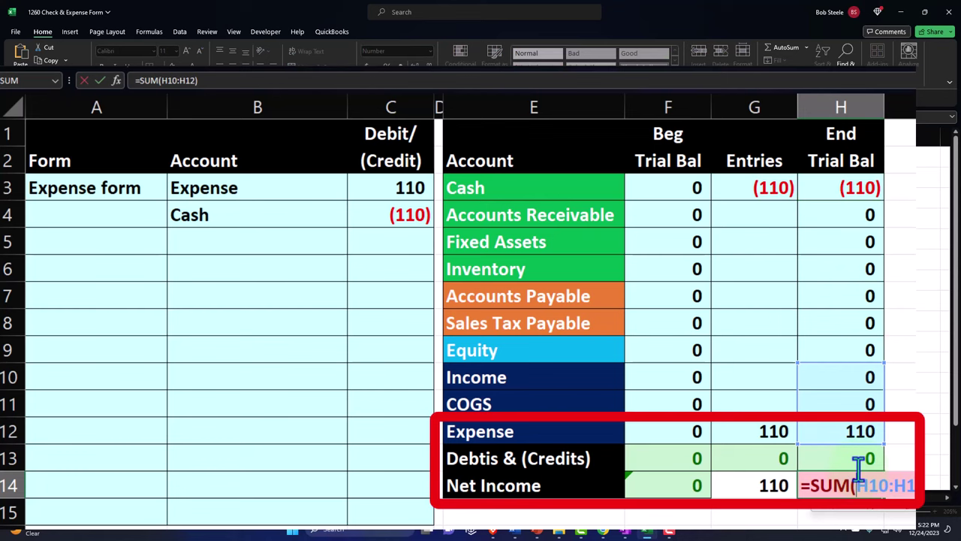
text())
key(Return)
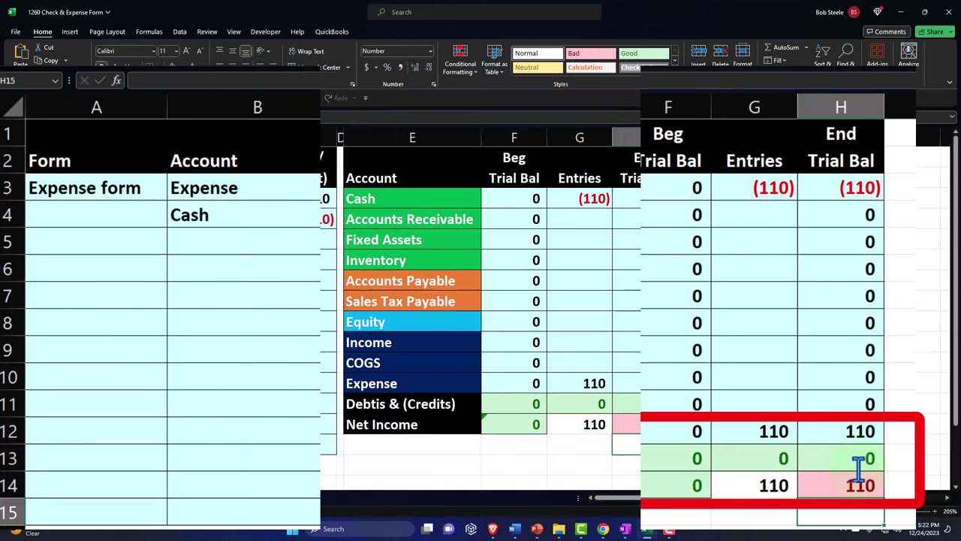
Step: Switch to QuickBooks Online and review the Vendor 11 expense form down to its total
click(647, 529)
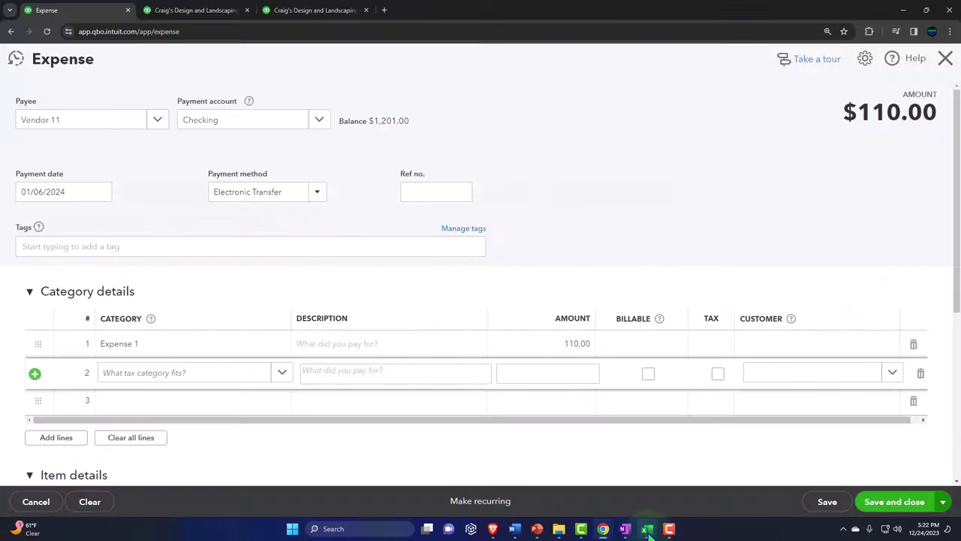
scroll(668, 473, down, 5)
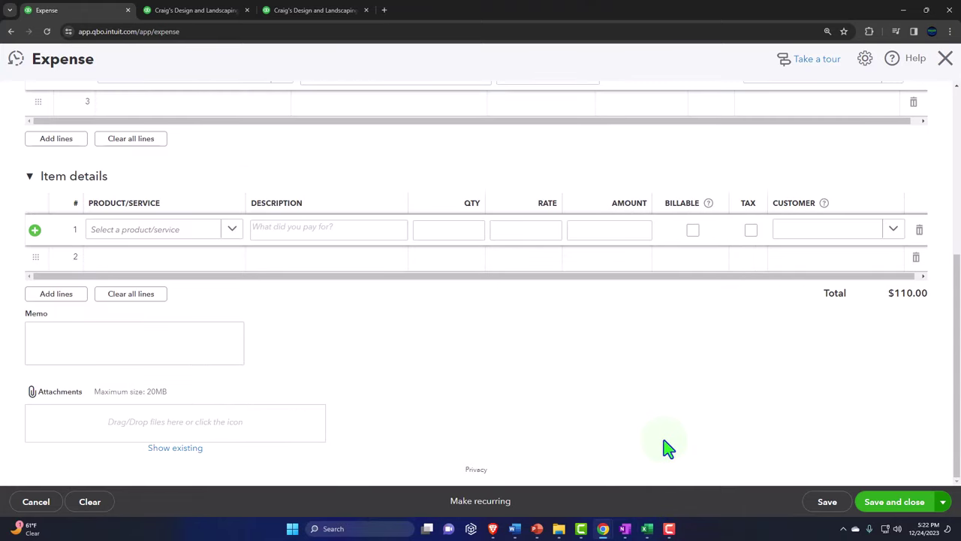
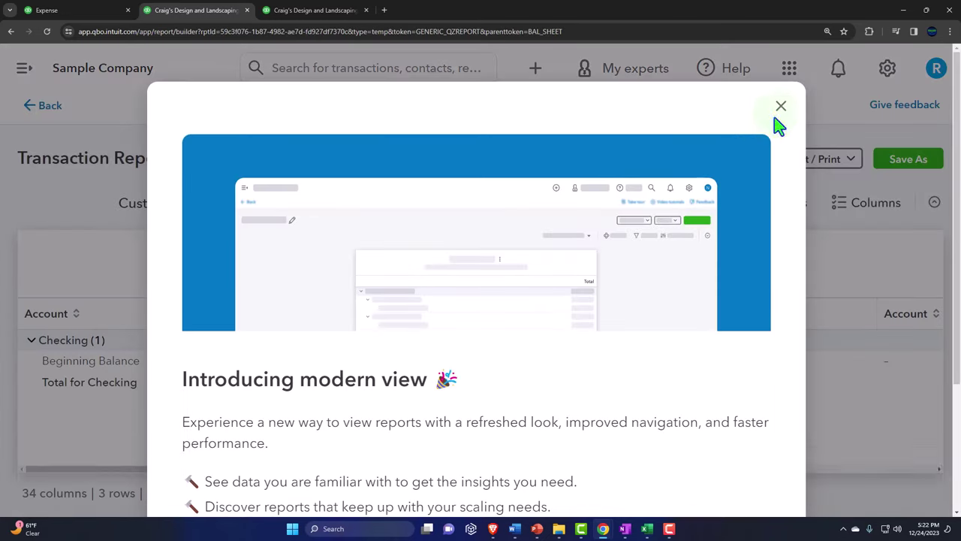
Step: Dismiss the modern view introduction on the Checking transaction report and return to the balance sheet
click(780, 107)
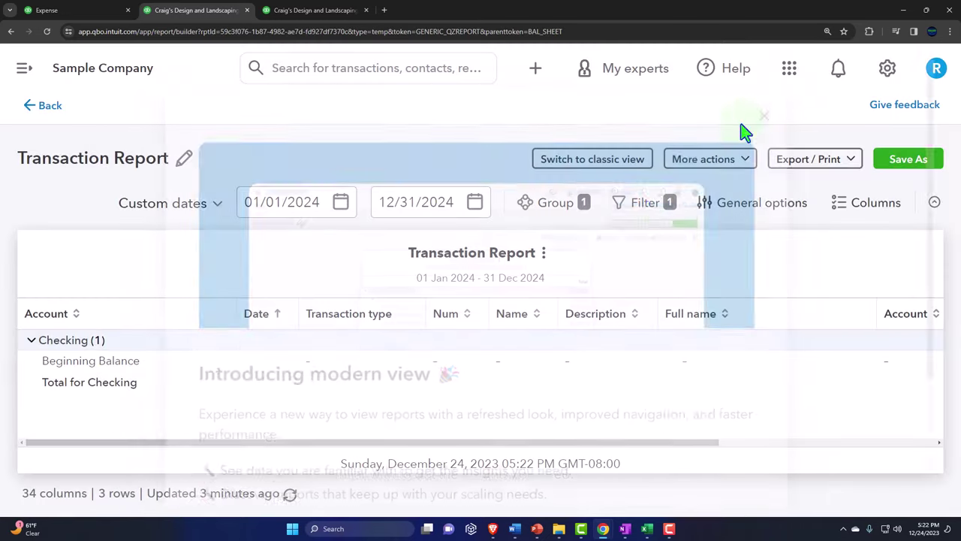
key(ctrl+minus)
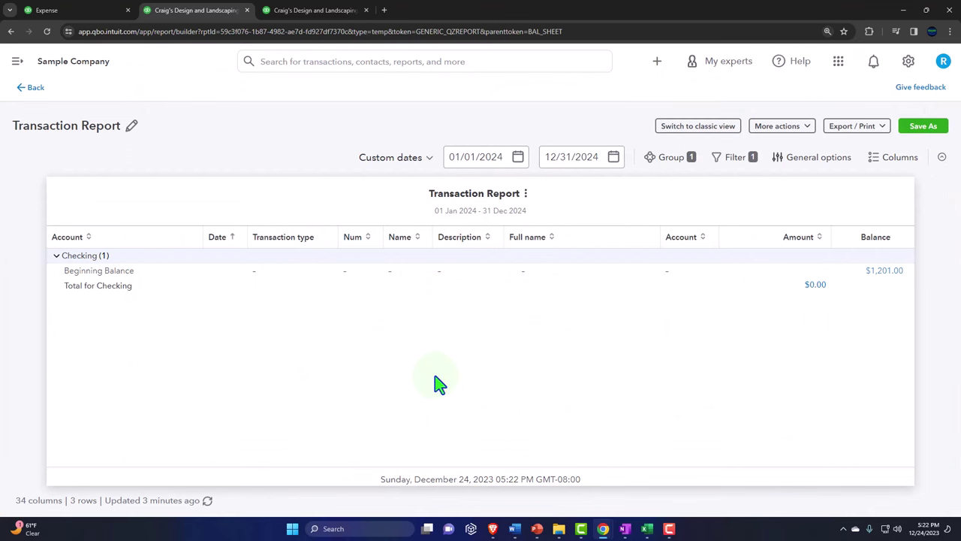
click(35, 90)
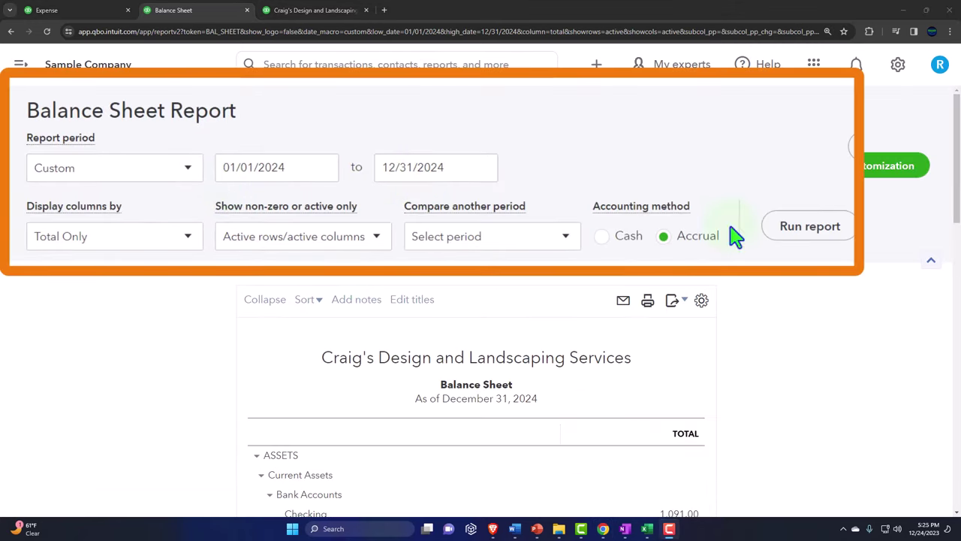
Step: Drill down from the balance sheet's Checking balance to the Vendor 11 expense form, and return to the balance sheet
scroll(708, 242, down, 3)
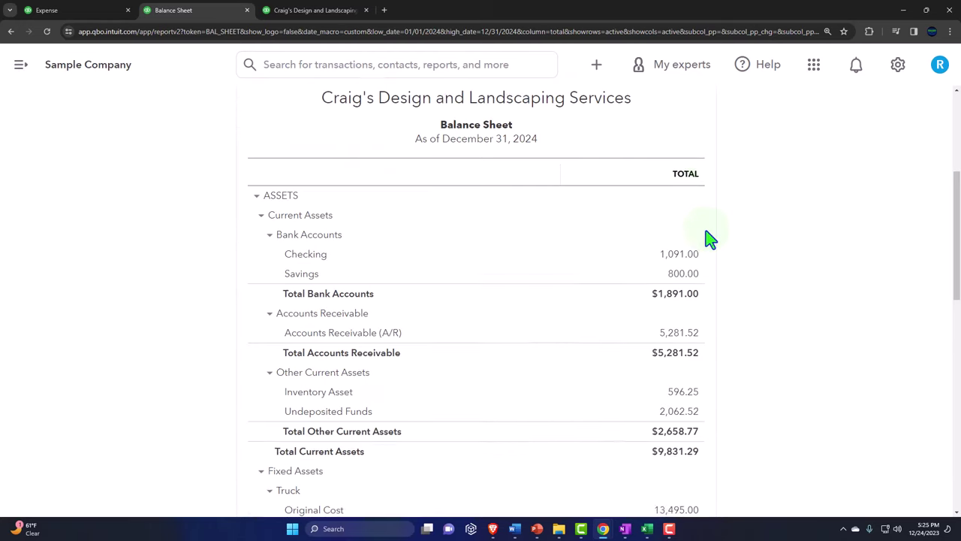
click(676, 231)
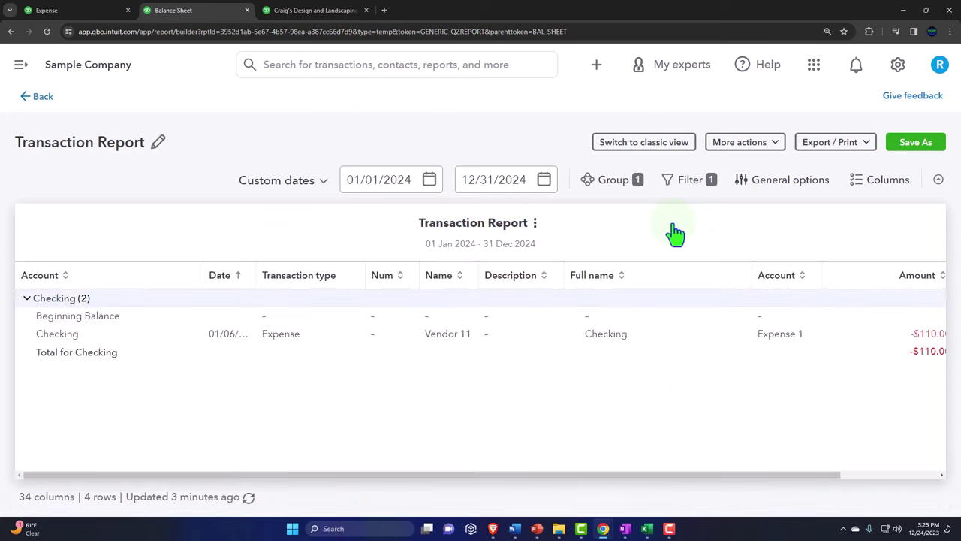
key(ctrl+minus)
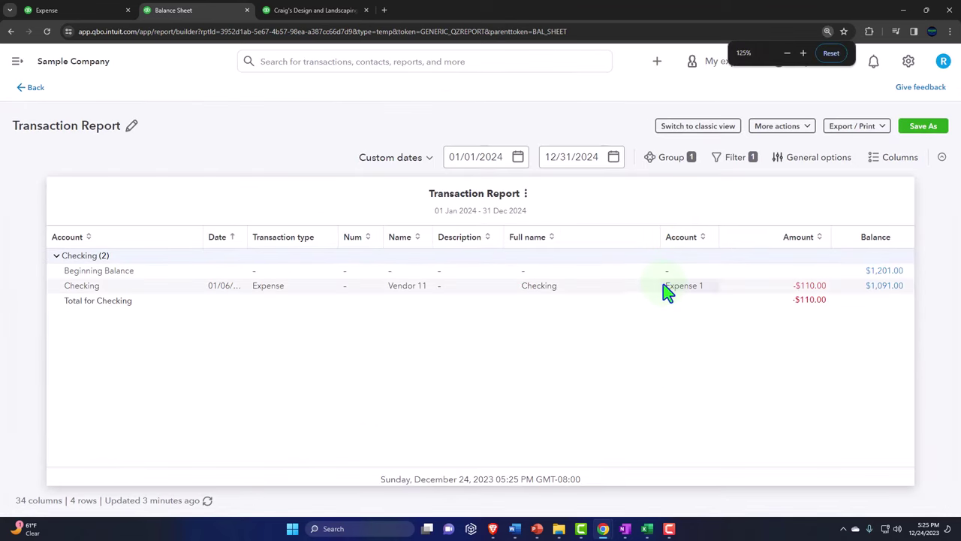
click(385, 294)
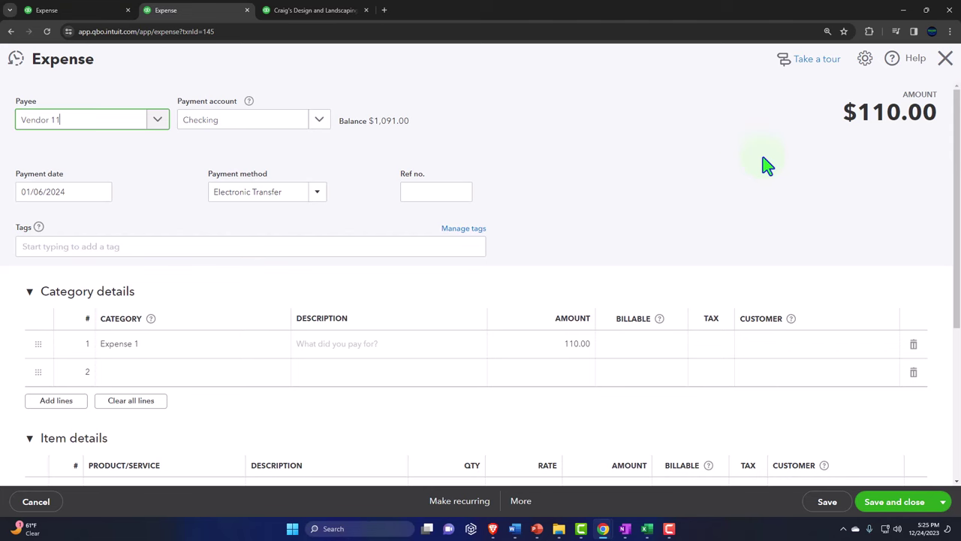
click(947, 67)
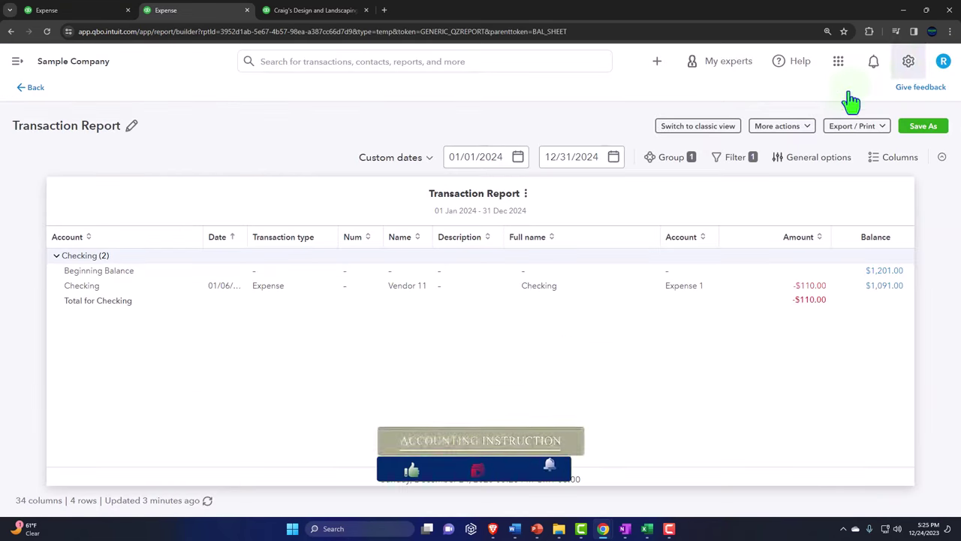
click(35, 89)
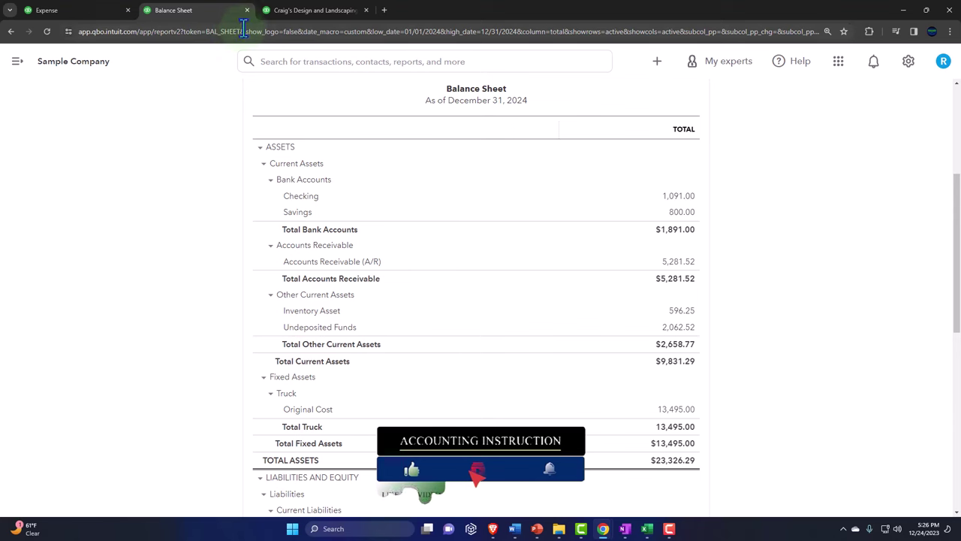
Step: Run the Profit and Loss report for 01/01/2024 to 12/31/2024 and view its expense and net income lines
click(284, 9)
scroll(359, 157, up, 3)
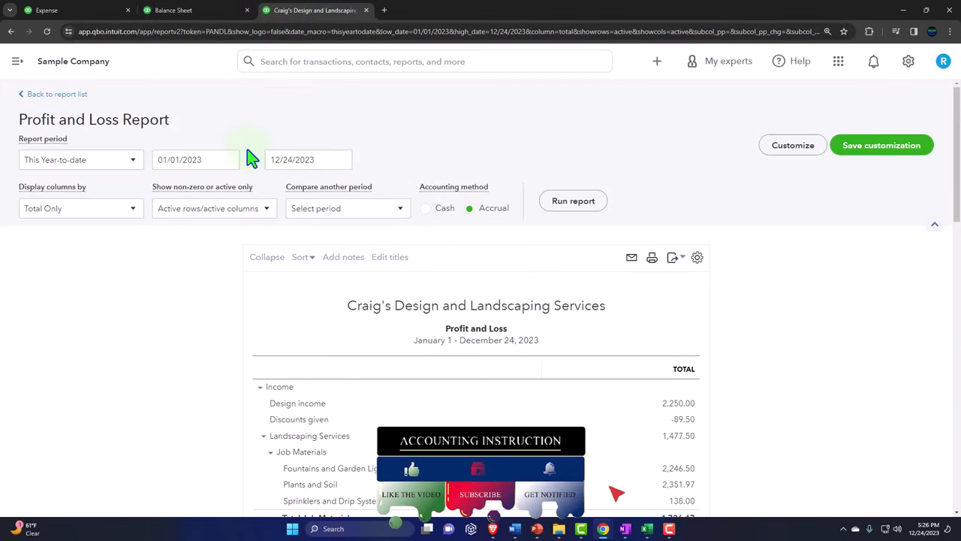
click(215, 158)
text(01012024)
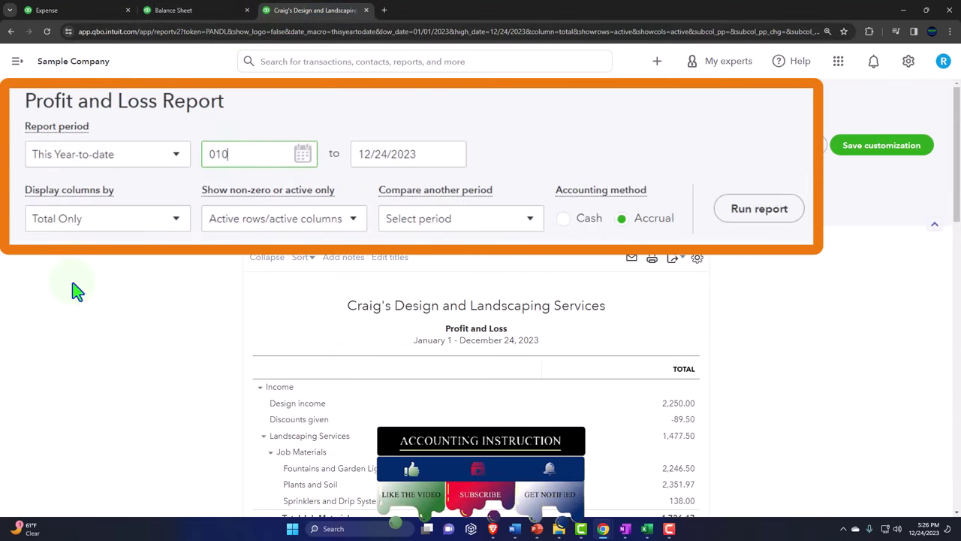
key(Tab)
text(12312024)
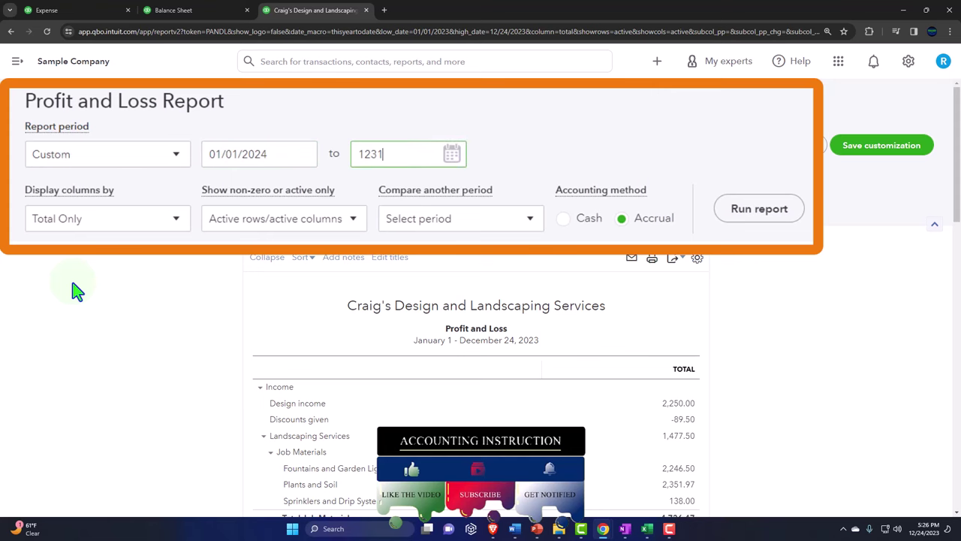
click(573, 204)
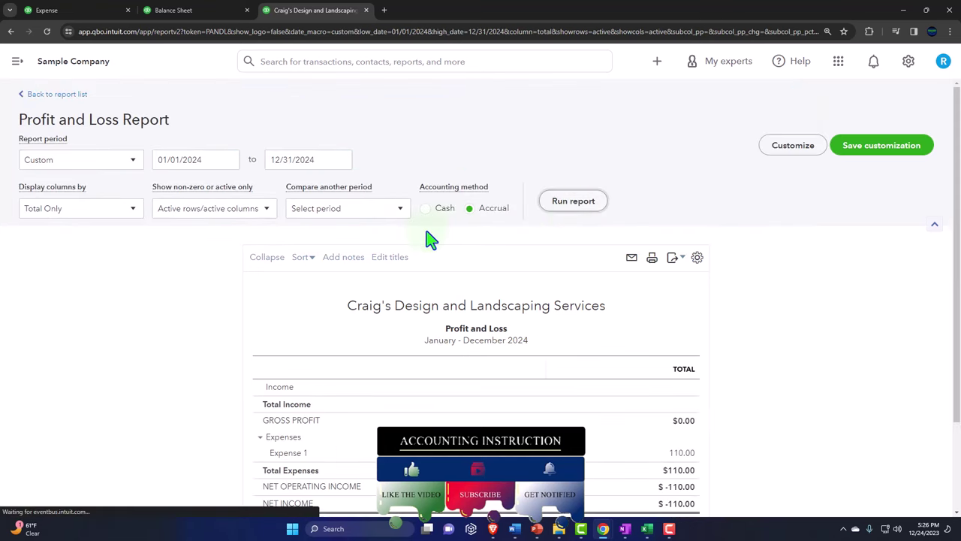
scroll(245, 275, down, 3)
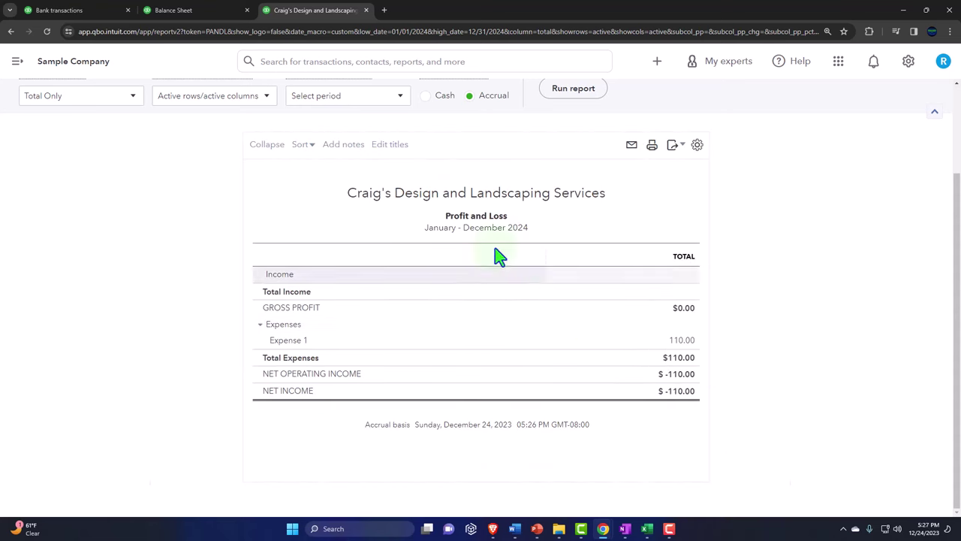
Step: View the Expense and Check forms among the vendor options for new transactions, and close the list
click(75, 12)
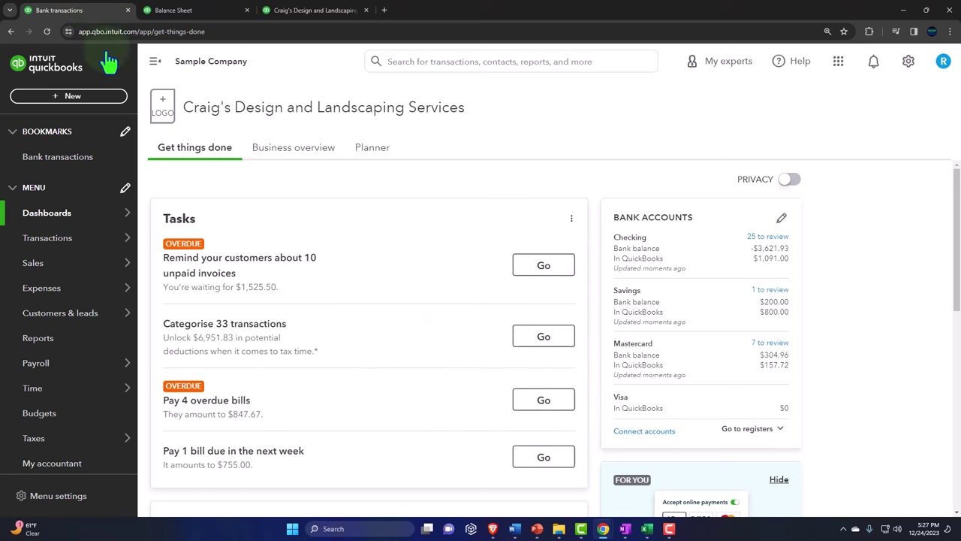
click(82, 96)
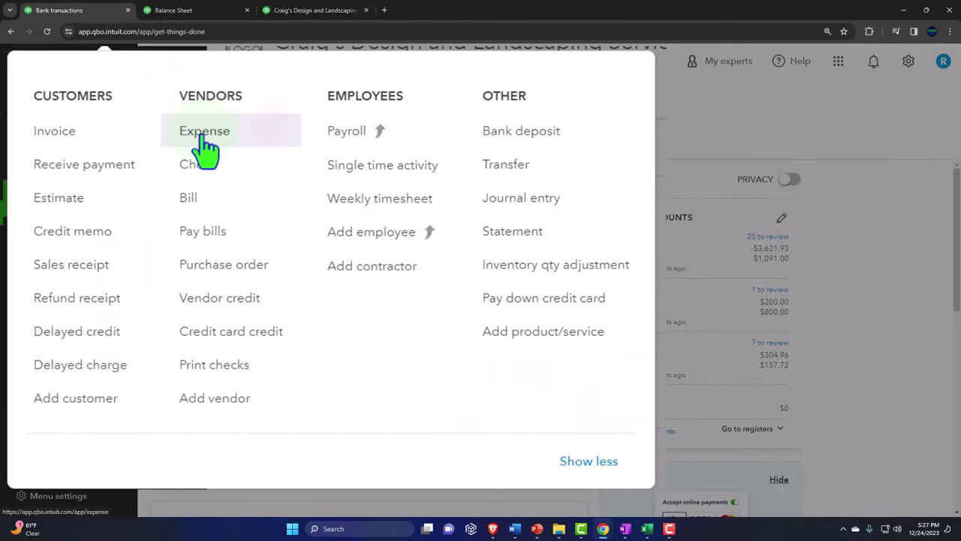
click(92, 100)
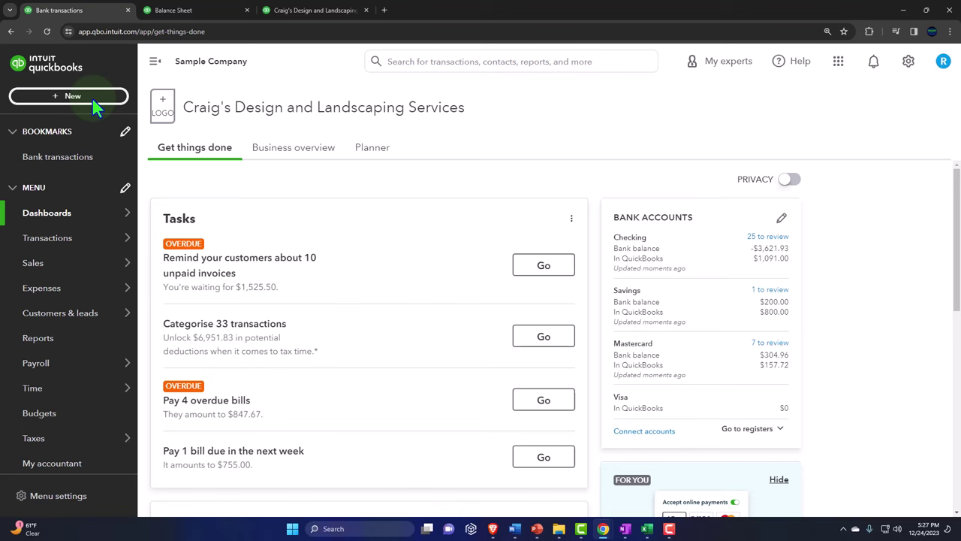
Step: Open the chart of accounts in the Transactions area, collapsing the Bookmarks section and the navigation sidebar
click(72, 169)
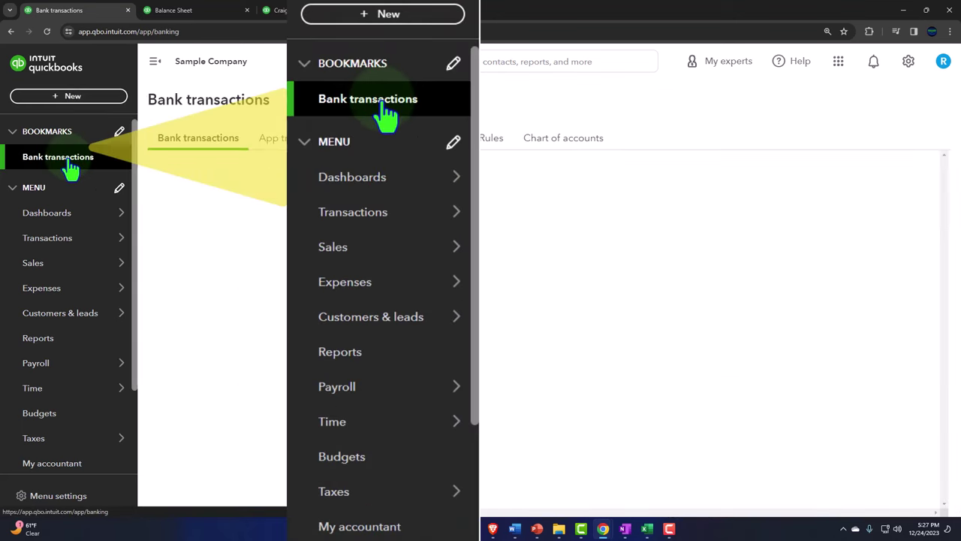
click(46, 238)
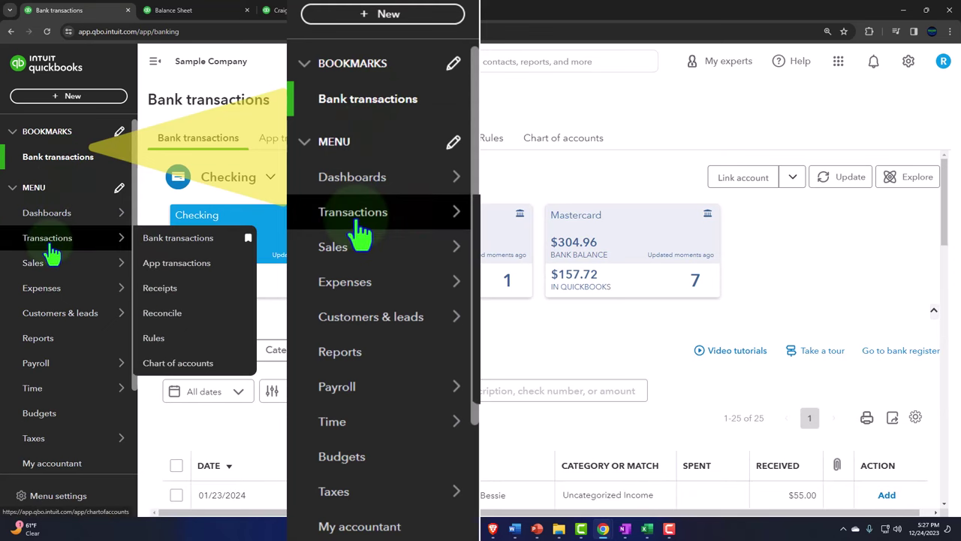
click(14, 135)
mouse_move(47, 216)
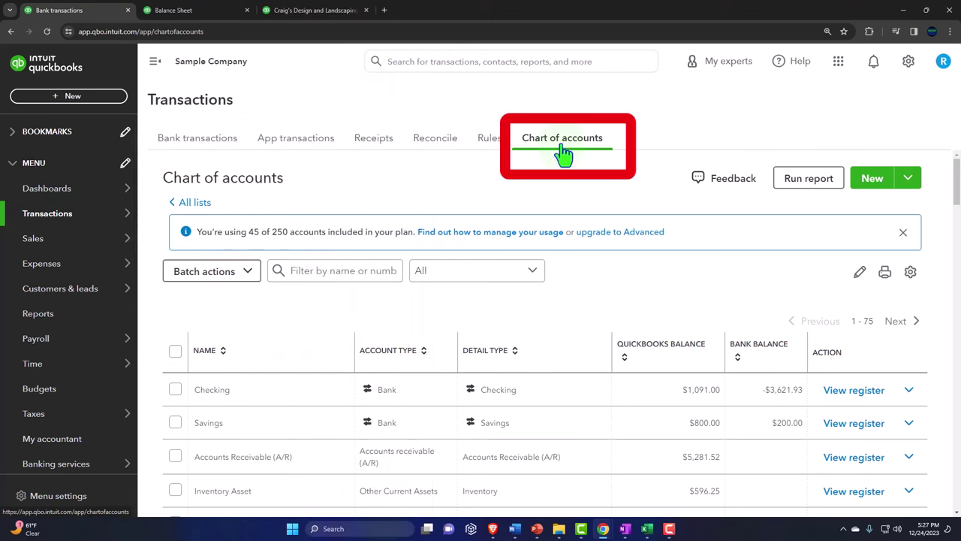
click(154, 62)
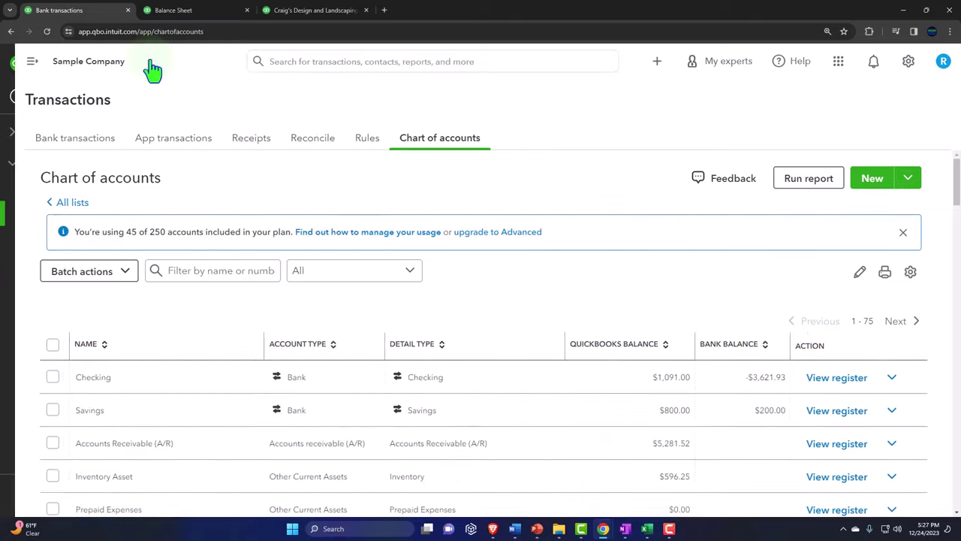
Step: Examine the chart of accounts from Checking through the income accounts, comparing which accounts offer a register or a report
scroll(173, 278, down, 1)
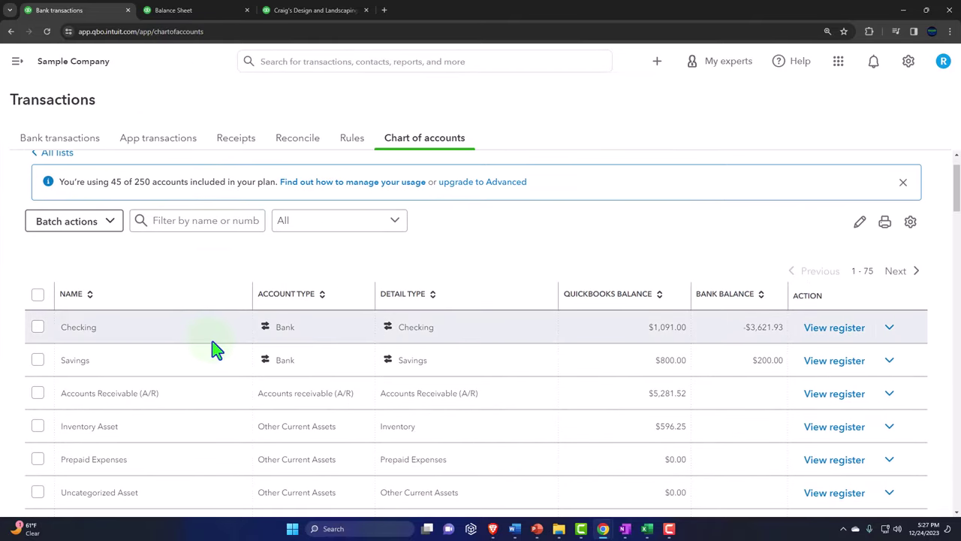
click(820, 332)
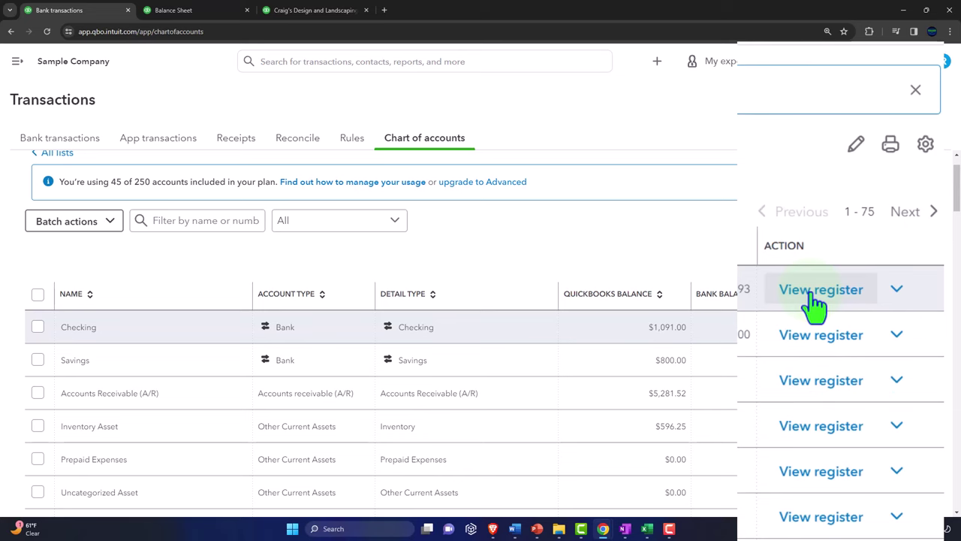
scroll(815, 304, down, 5)
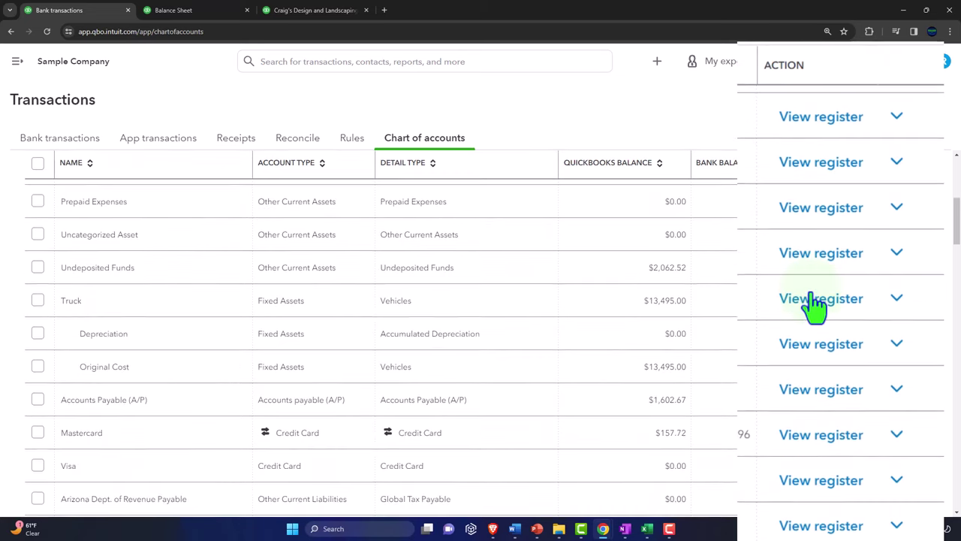
scroll(814, 304, down, 3)
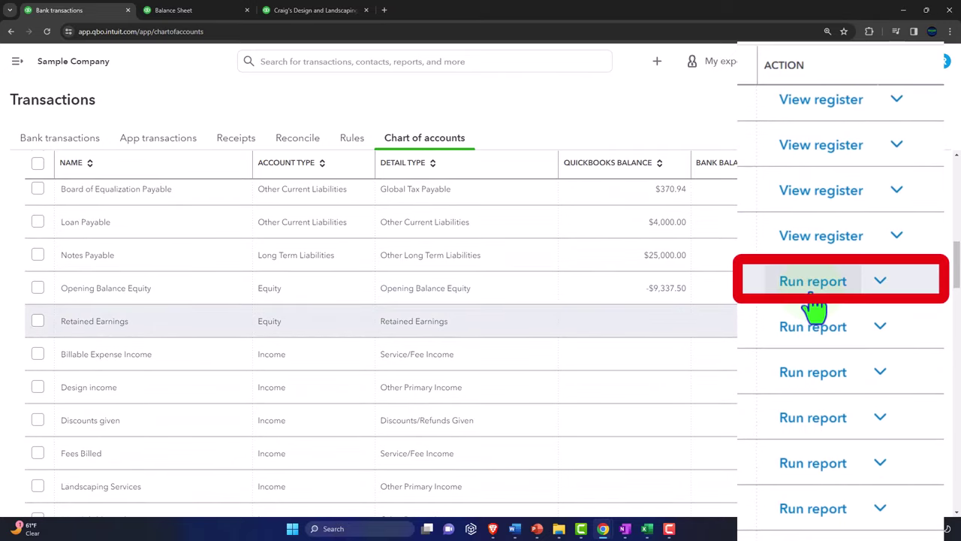
Step: Open the register of the Checking account from the chart of accounts and dismiss the register basics tip
scroll(815, 304, up, 5)
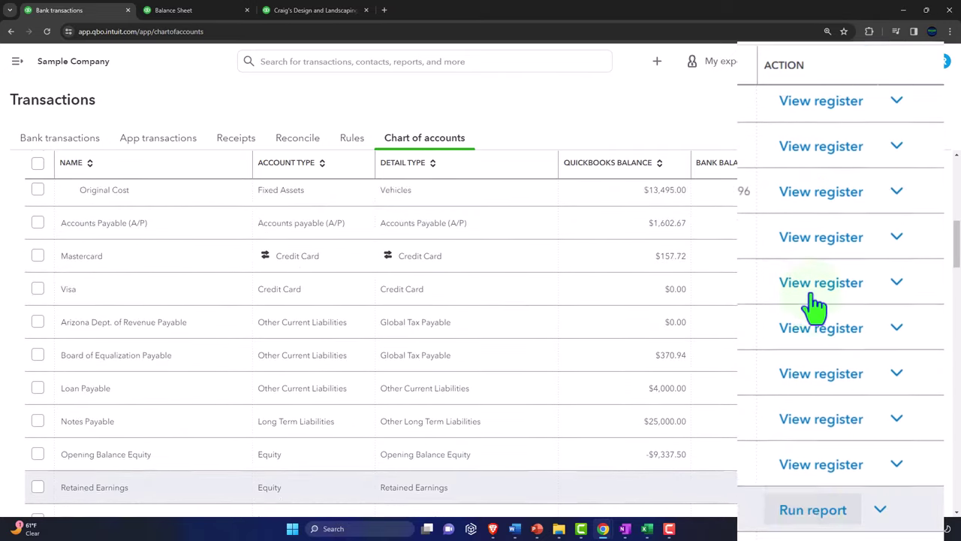
scroll(814, 304, up, 1)
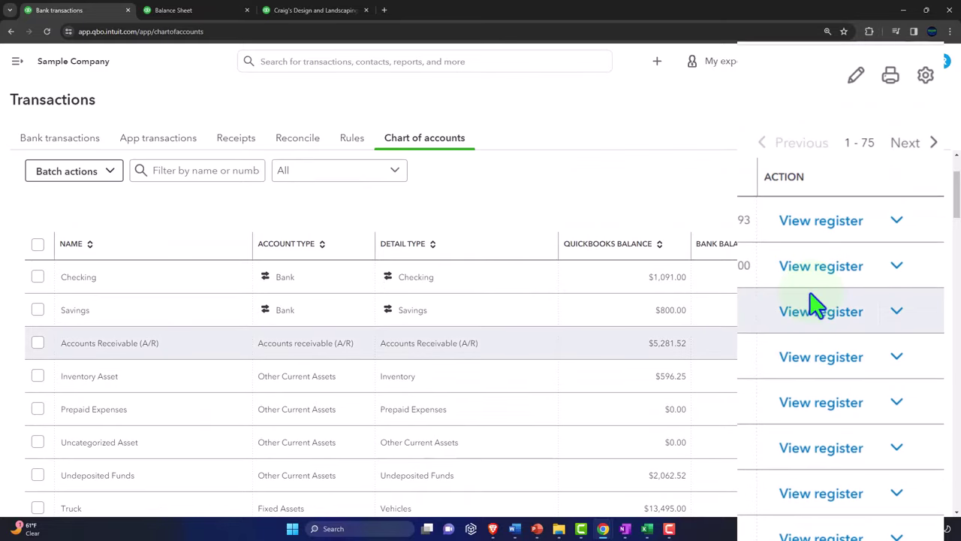
click(813, 227)
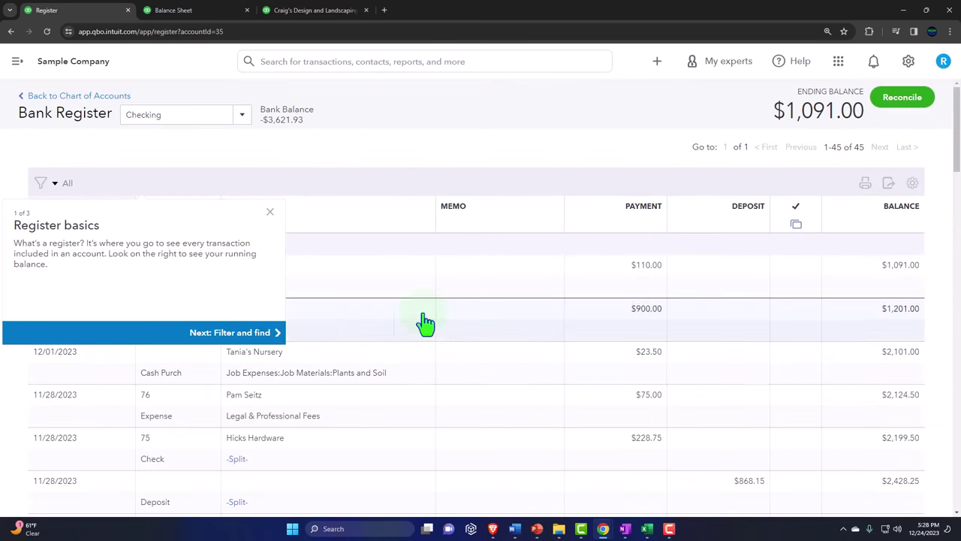
click(270, 213)
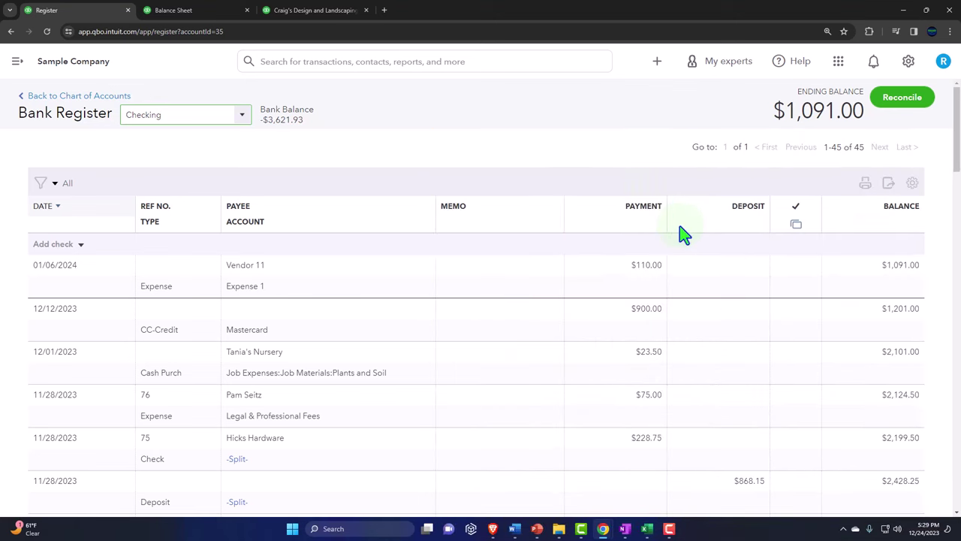
Step: Start a new expense entry in the Checking register dated 01/15/2024, leaving the reference number blank
click(80, 245)
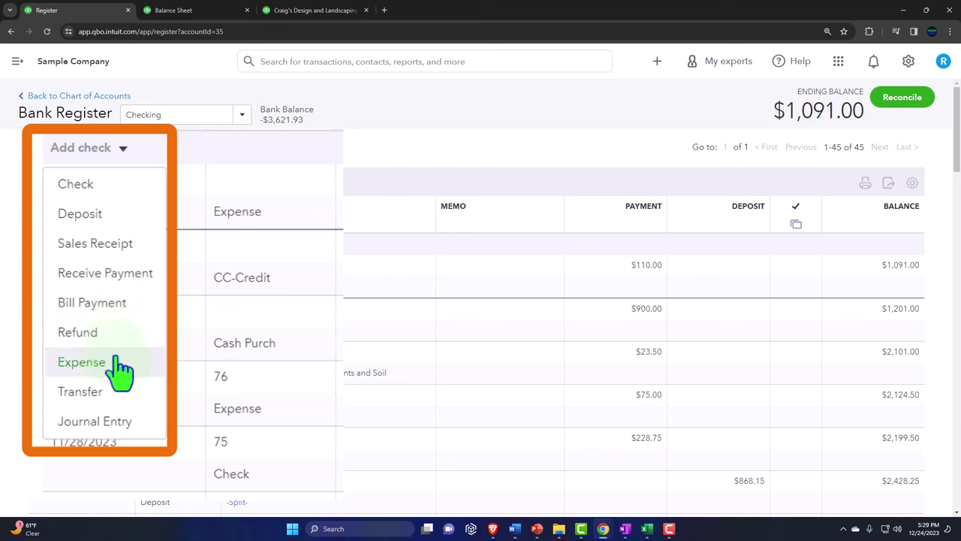
click(77, 390)
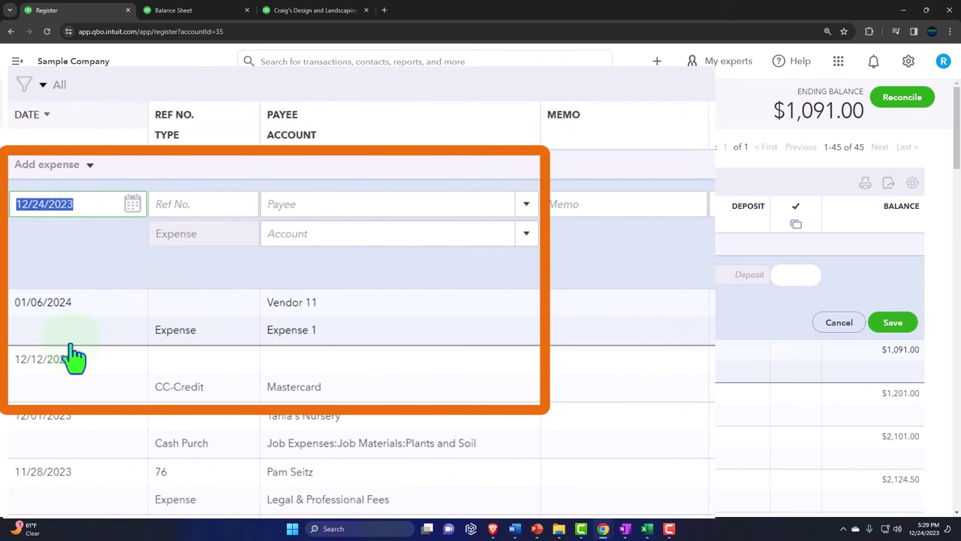
text(011524)
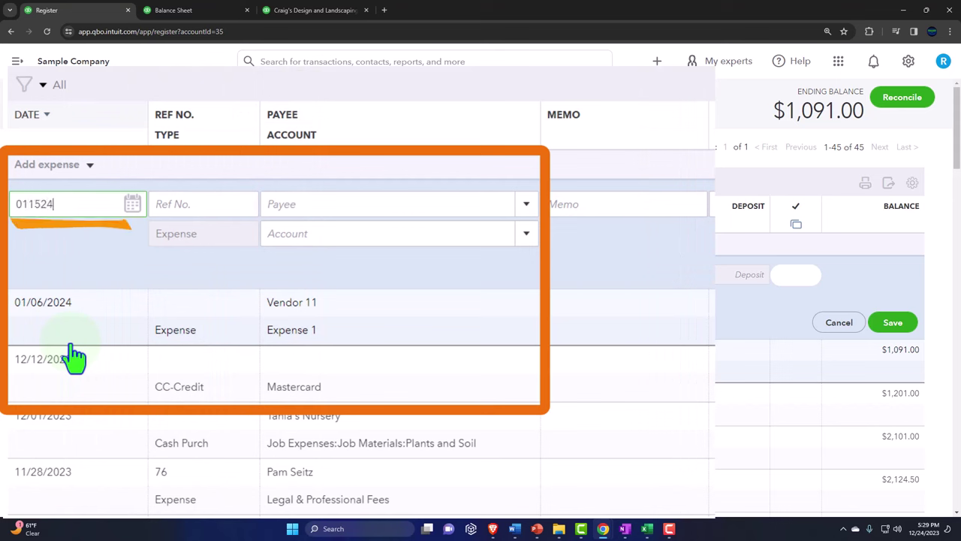
key(Tab)
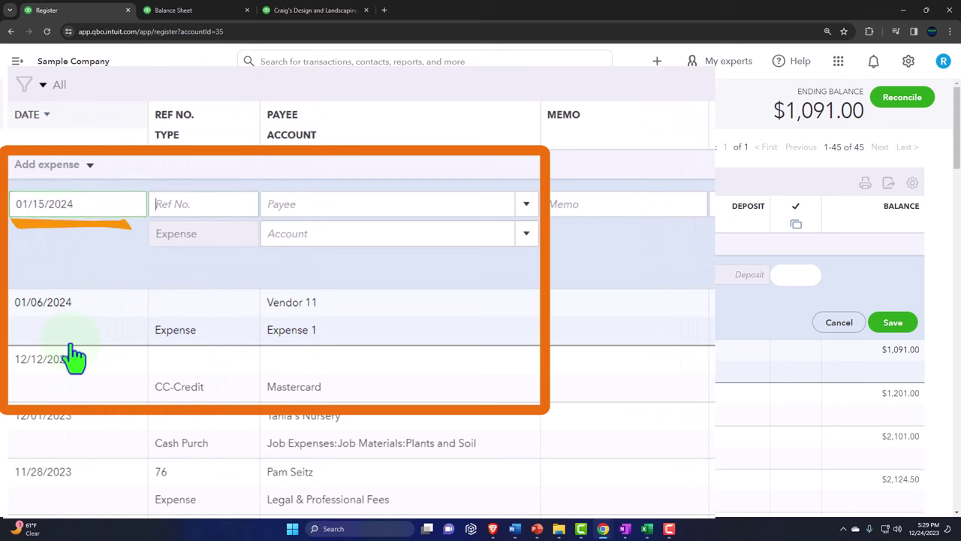
key(Tab)
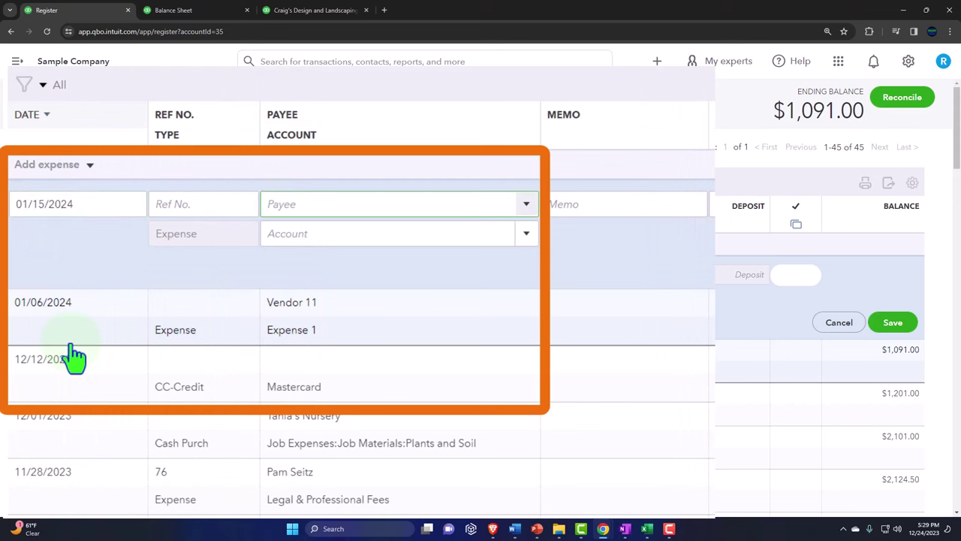
Step: Enter Vendor 12 as the payee and save it as a new name of type Vendor
text(Ve)
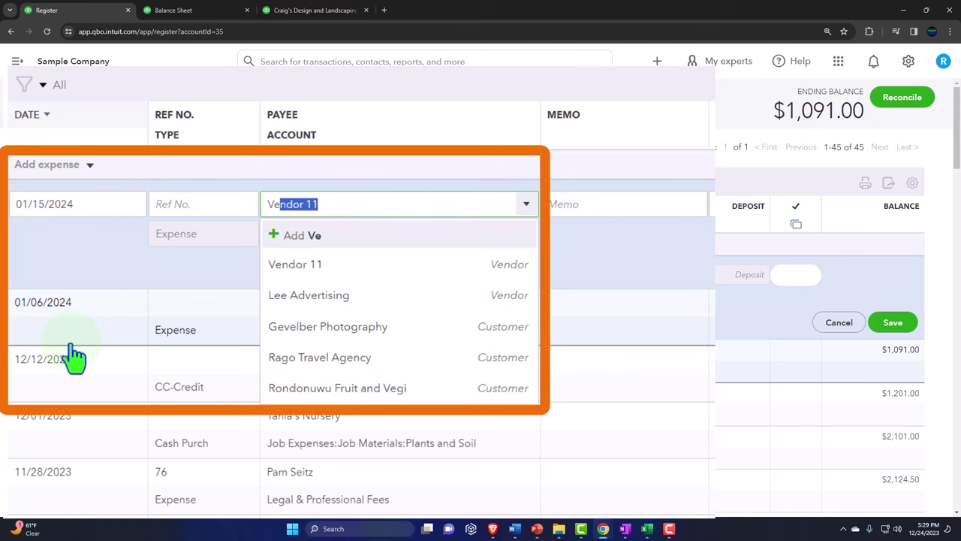
text(ndor)
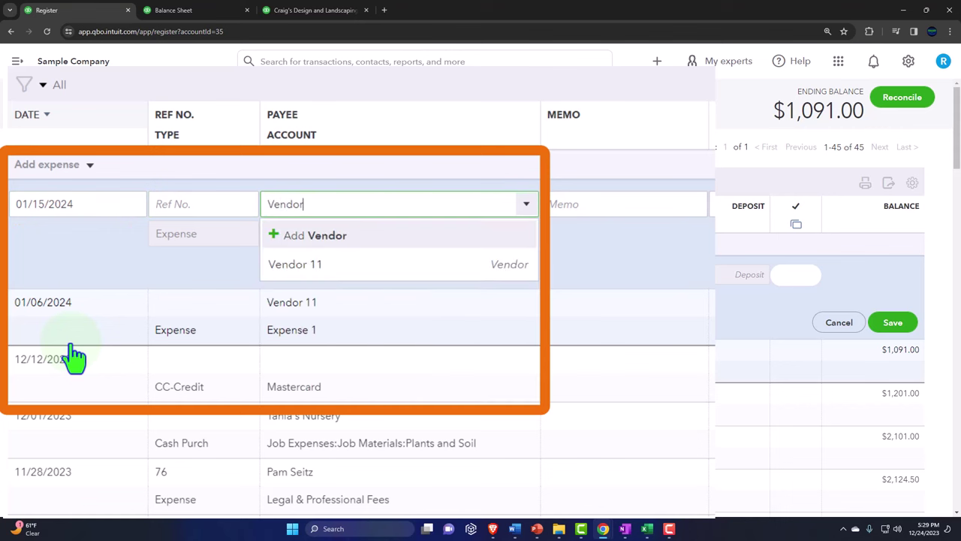
text( 12)
key(Return)
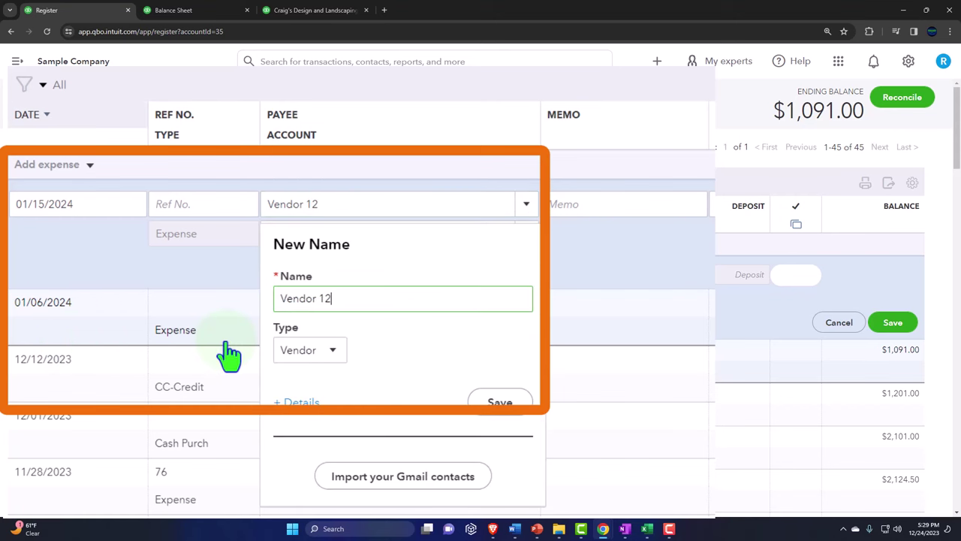
click(496, 403)
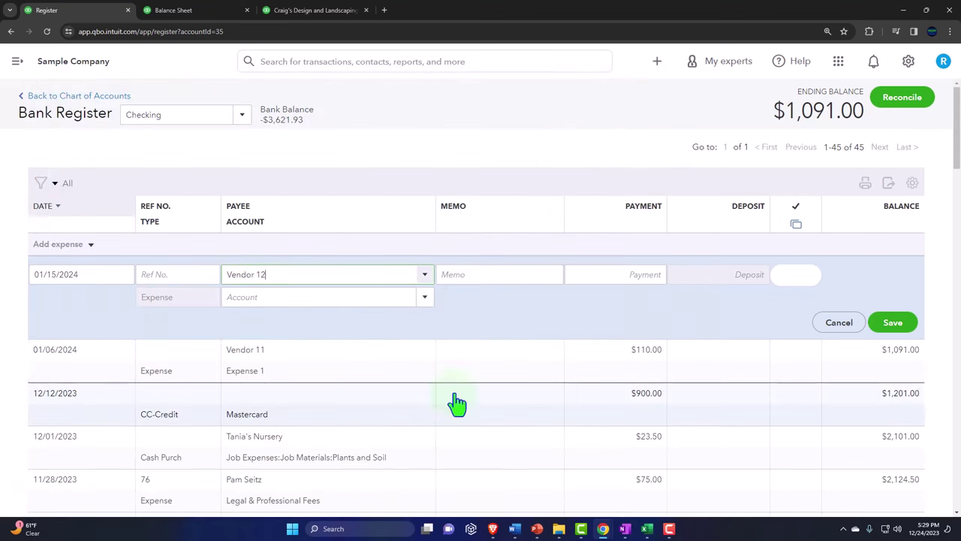
Step: Enter a payment of 200 for the Vendor 12 expense and Expense 2 as a new account
key(Tab)
key(Tab)
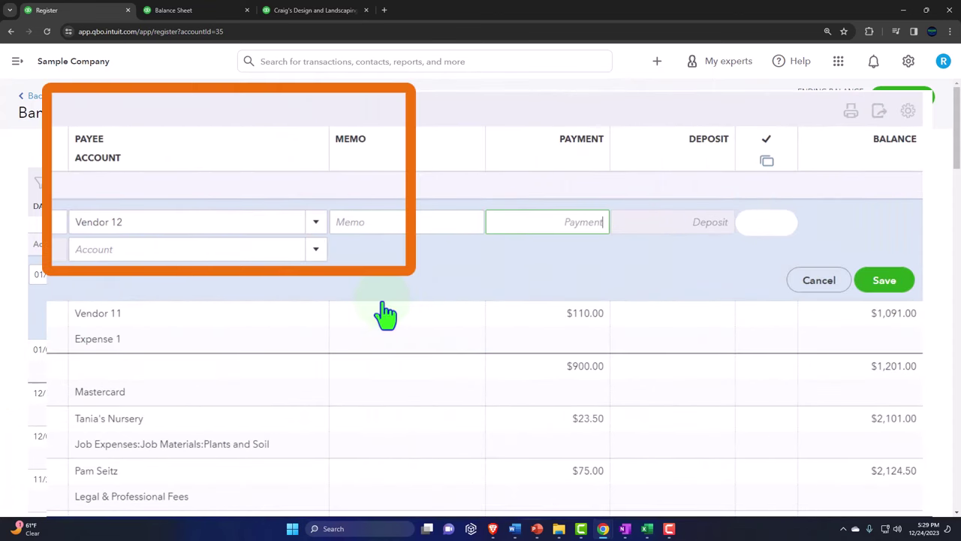
text(200)
key(Tab)
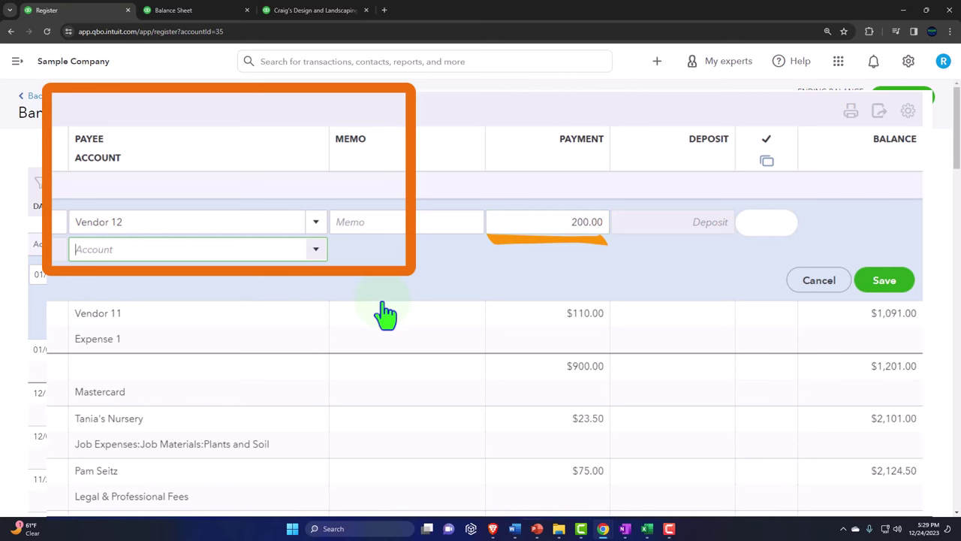
text(Expens)
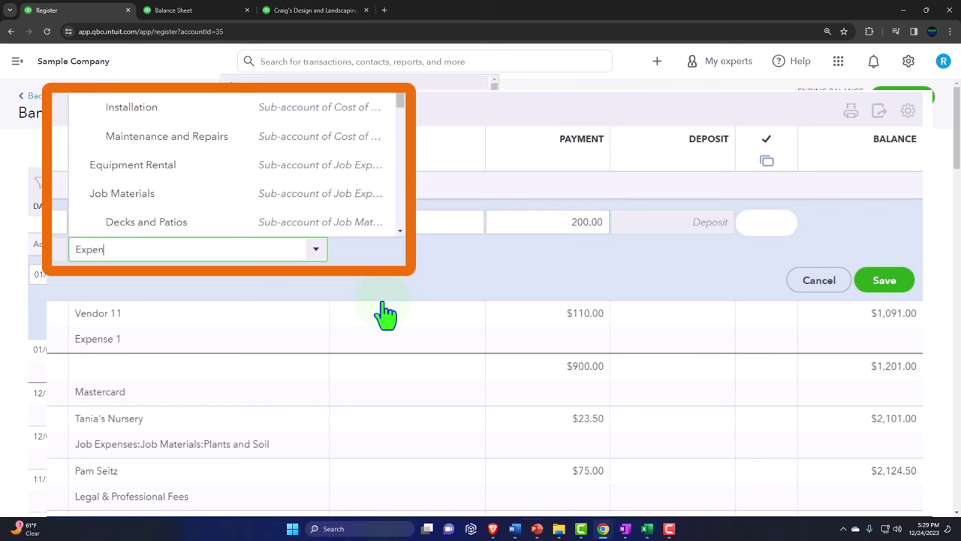
key(BackSpace)
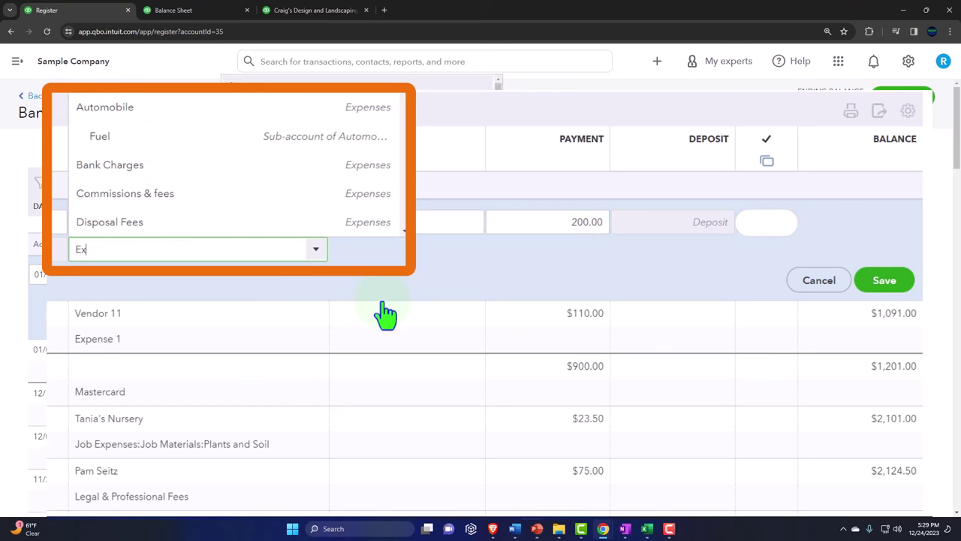
text(xpense 2)
key(Tab)
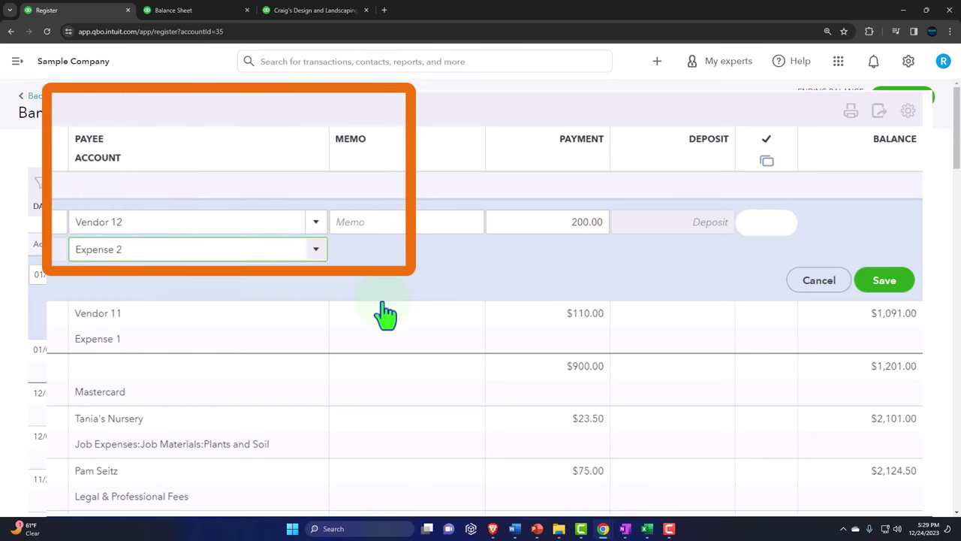
Step: Create the Expense 2 account with type Expenses and detail type Other Business Expenses, and save the register expense
click(354, 138)
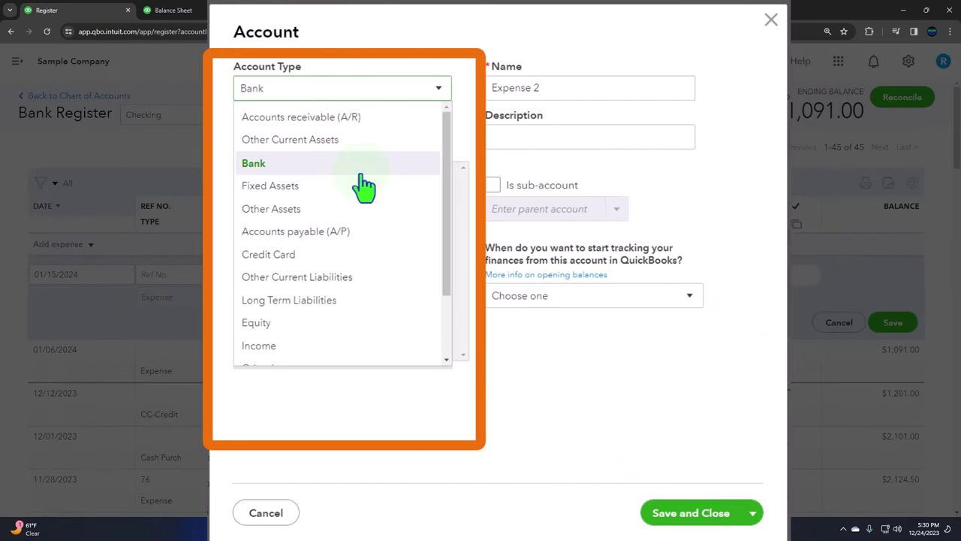
scroll(364, 187, down, 3)
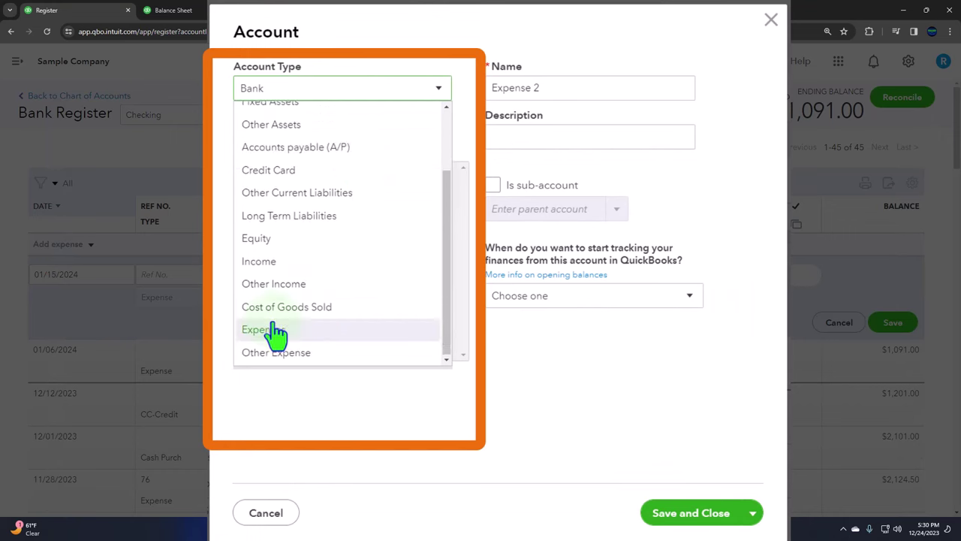
click(274, 335)
click(332, 138)
scroll(337, 232, down, 3)
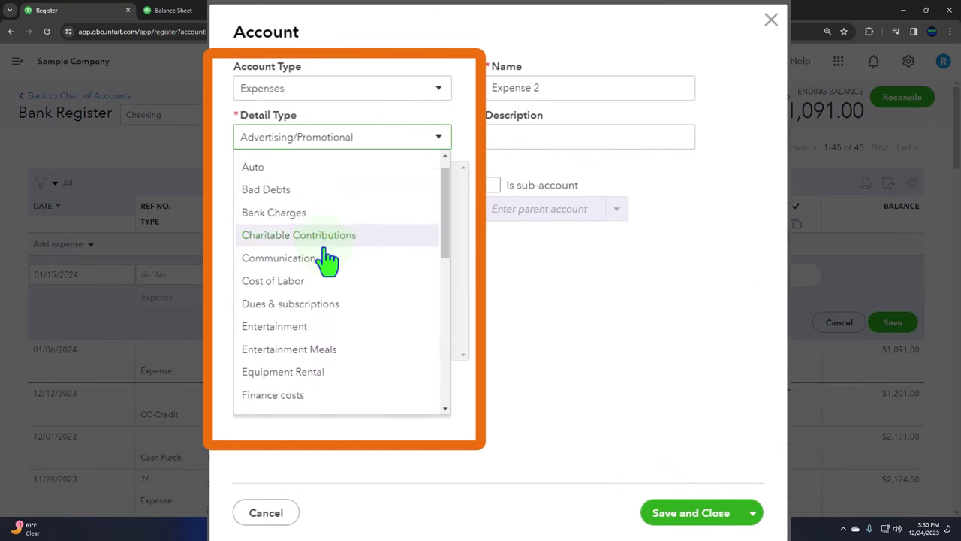
scroll(327, 270, down, 1)
click(319, 343)
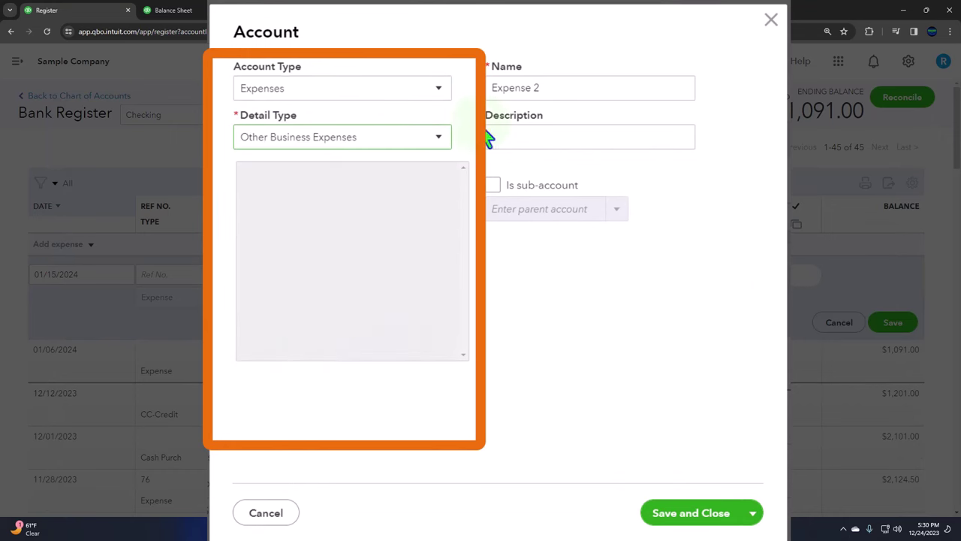
click(626, 489)
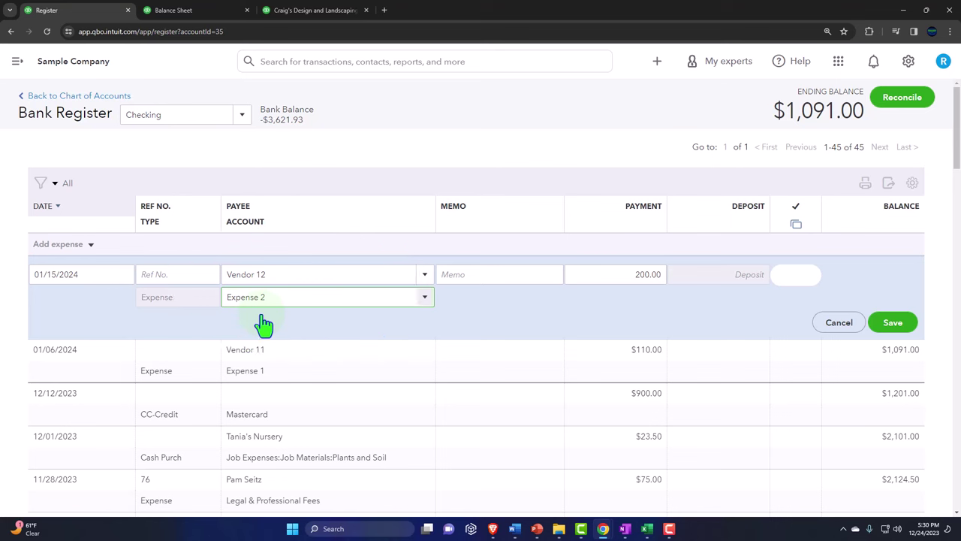
click(892, 331)
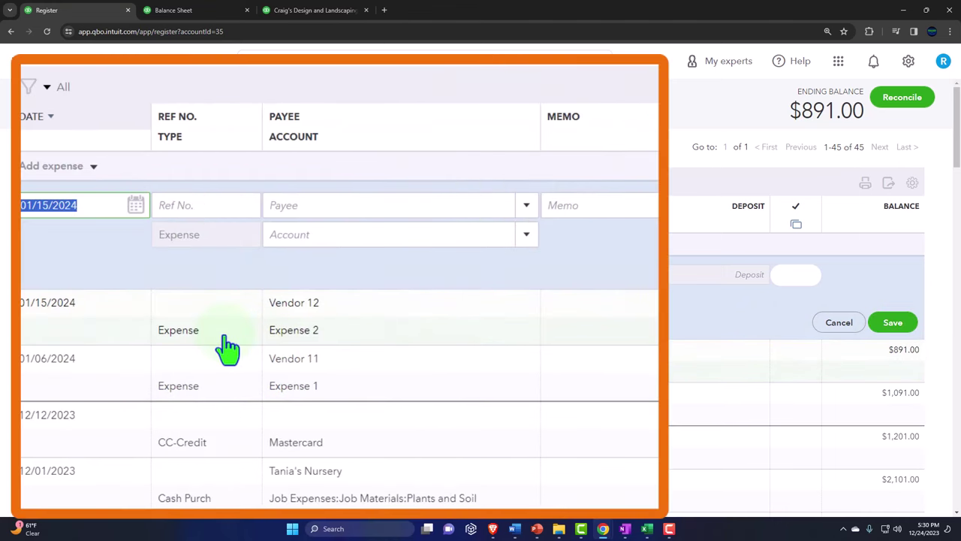
Step: Open the Vendor 12 expense from the register in the full Expense form, check its fields and close it
click(202, 345)
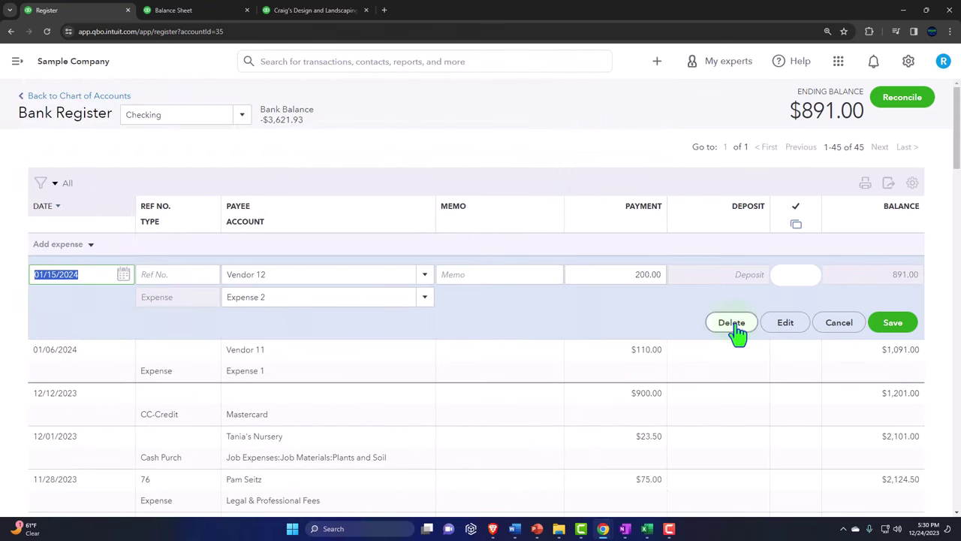
click(794, 324)
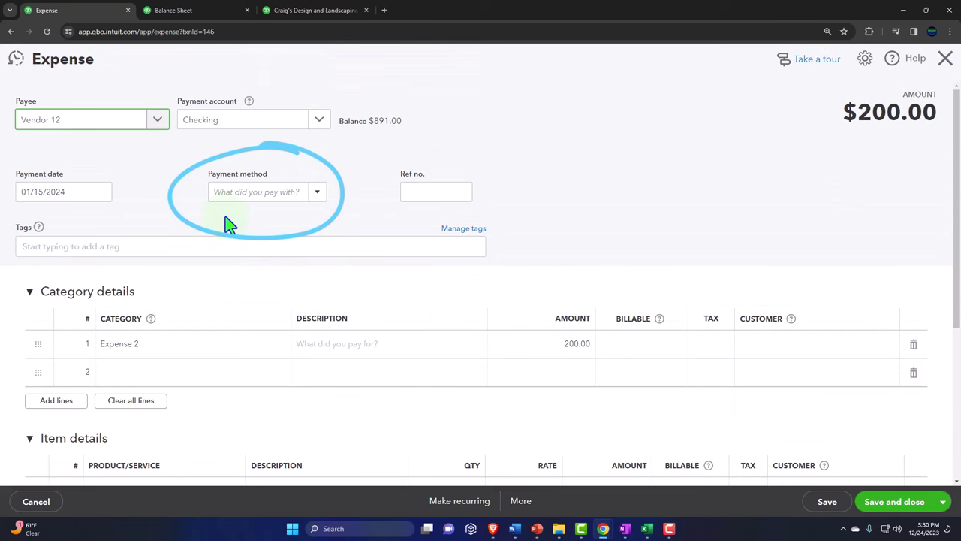
click(946, 62)
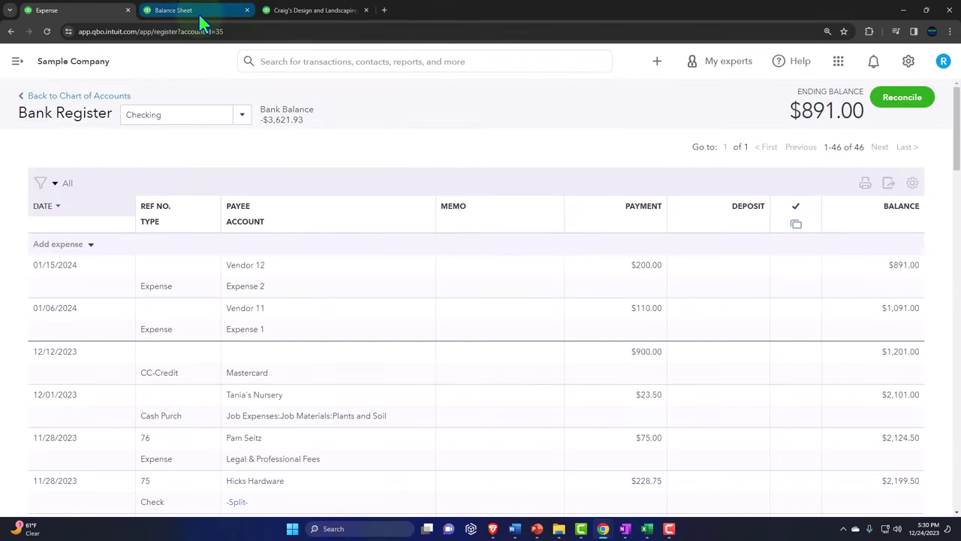
Step: Rerun the Balance Sheet report for 01/01/2024 to 12/31/2024 and view the bank account lines enlarged
click(198, 13)
scroll(226, 225, up, 3)
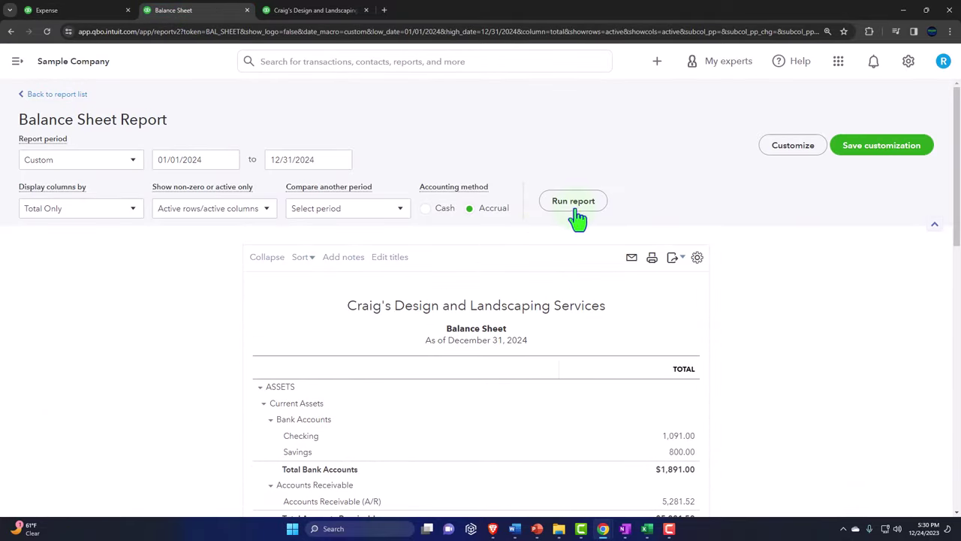
scroll(481, 303, down, 2)
key(ctrl+plus)
key(ctrl+plus)
key(ctrl+plus)
key(ctrl+plus)
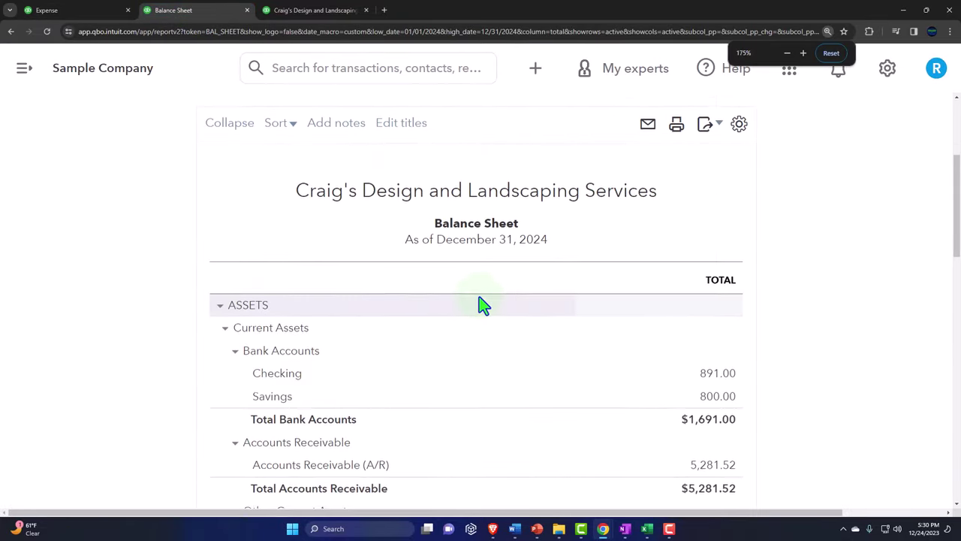
Step: Open the transaction report behind the Checking balance on the Balance Sheet and view its expense lines
click(714, 278)
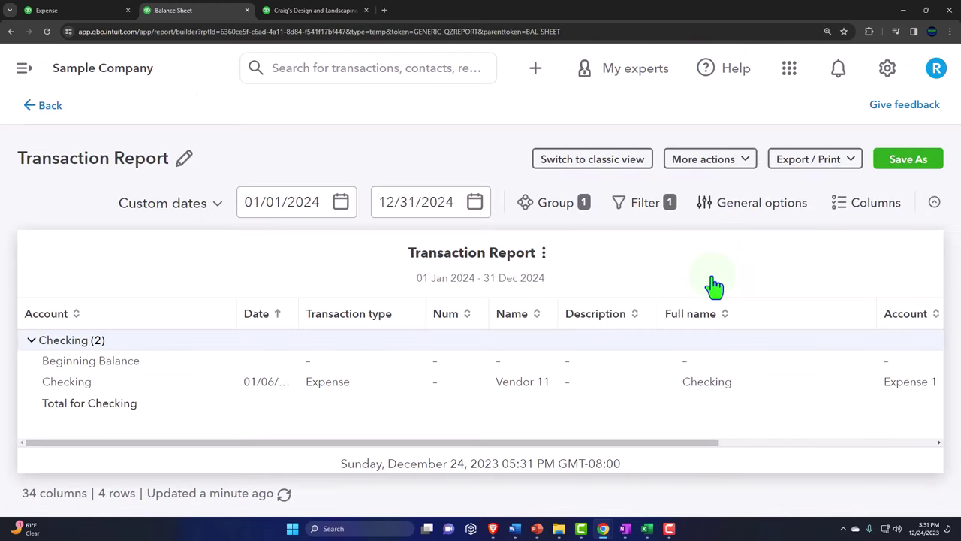
key(ctrl+minus)
key(ctrl+minus)
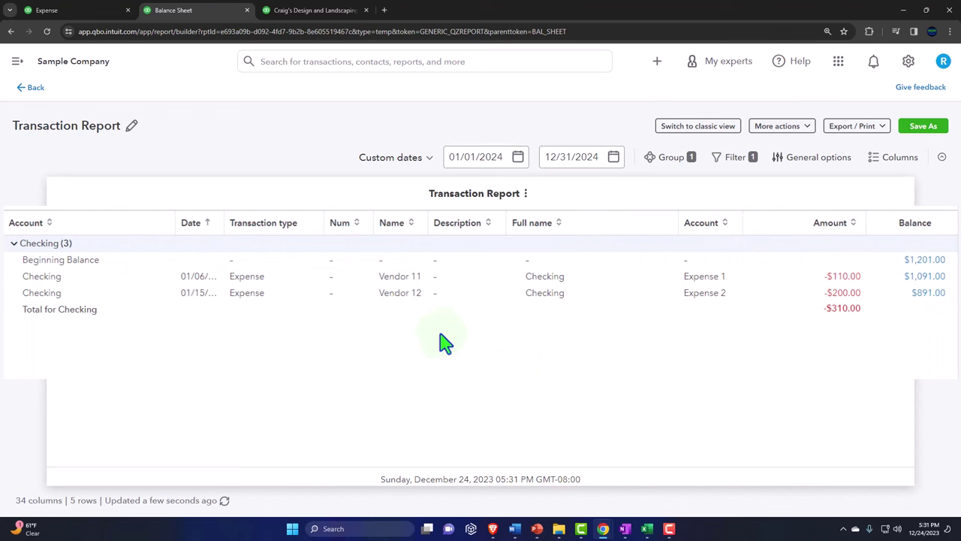
Step: Open the 200.00 Vendor 12 expense from the transaction report, close it and return to the Balance Sheet
click(827, 298)
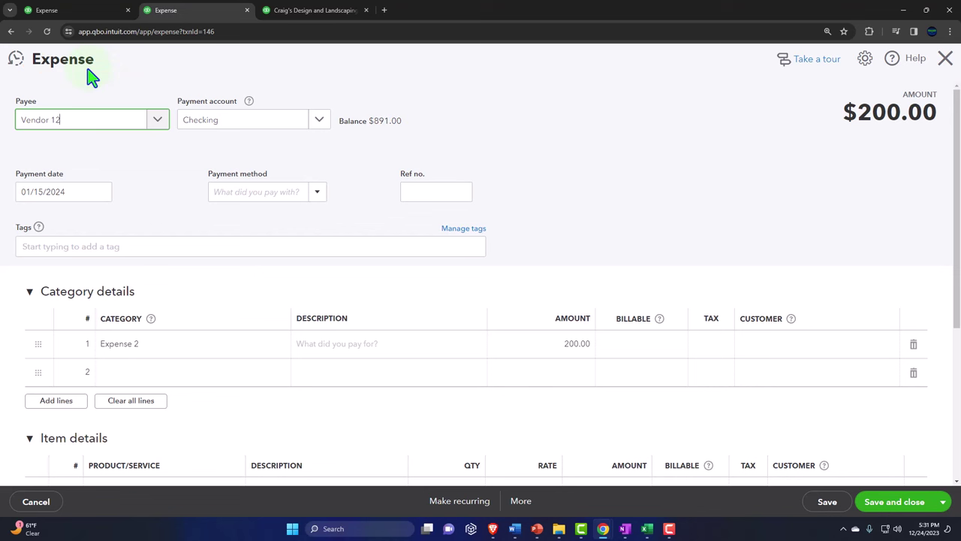
click(945, 60)
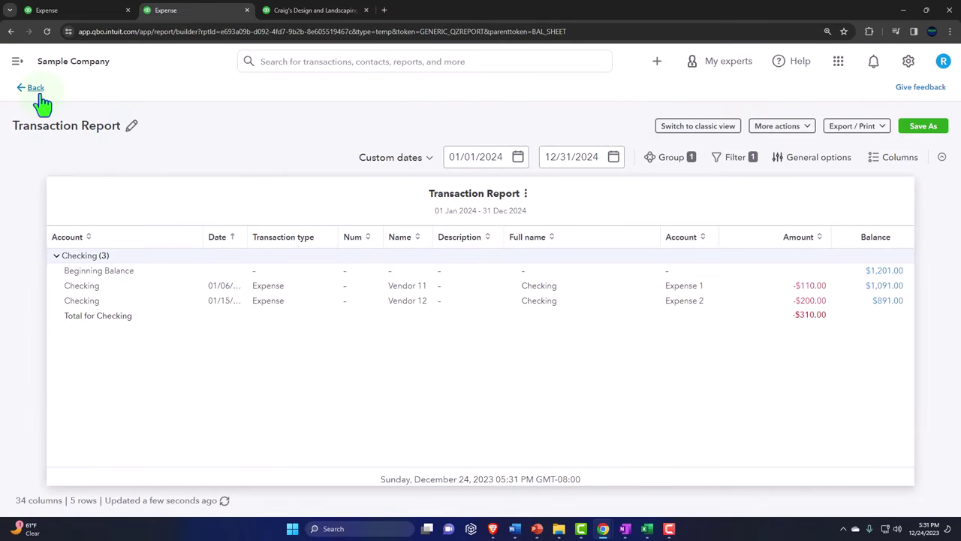
click(35, 88)
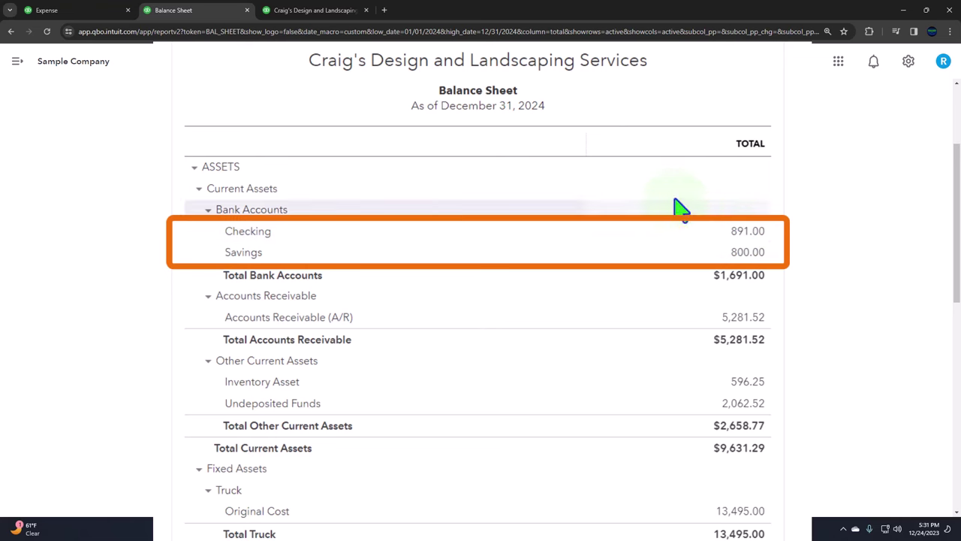
Step: Rerun the 2024 Profit and Loss report and review its expense lines
click(313, 10)
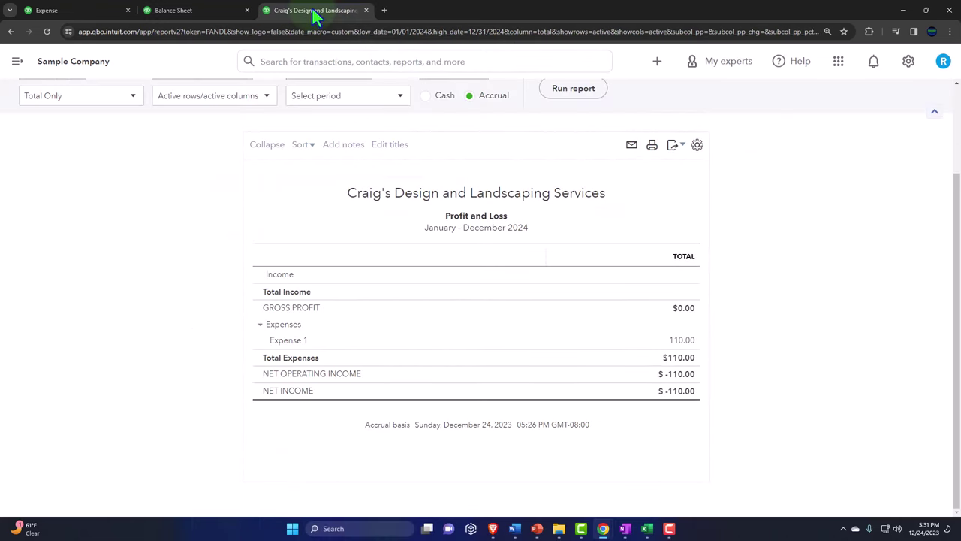
scroll(465, 127, up, 1)
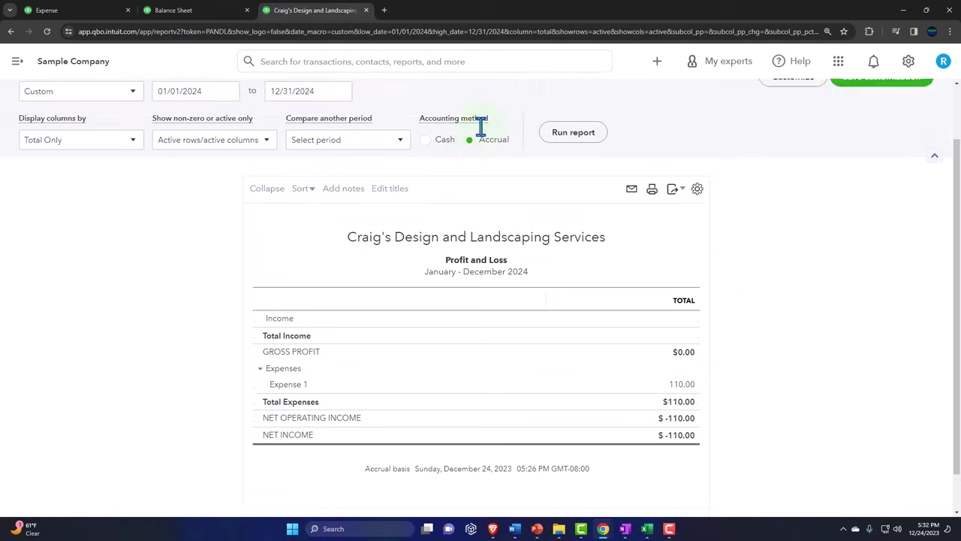
click(573, 140)
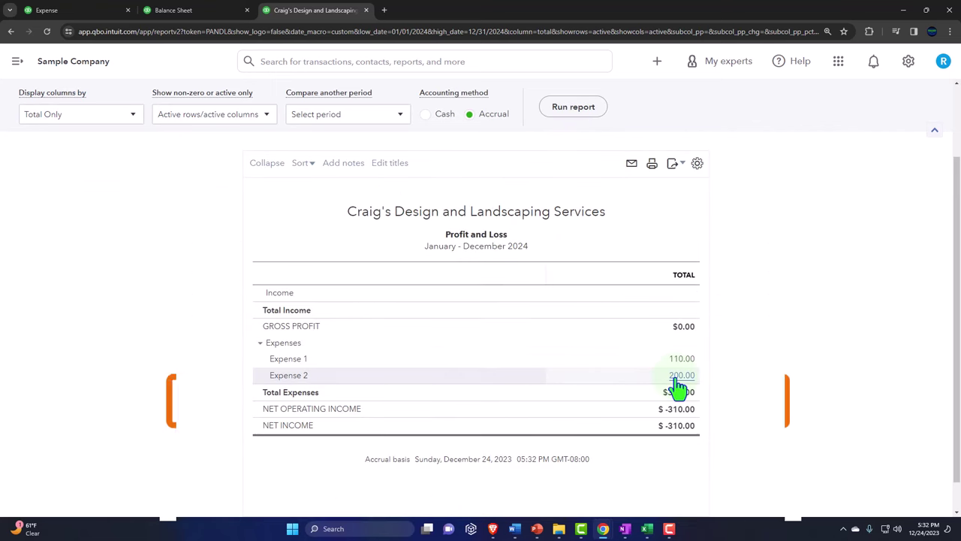
Step: Open a new Expense form and add Vendor 13 as a new vendor for the payee
click(91, 10)
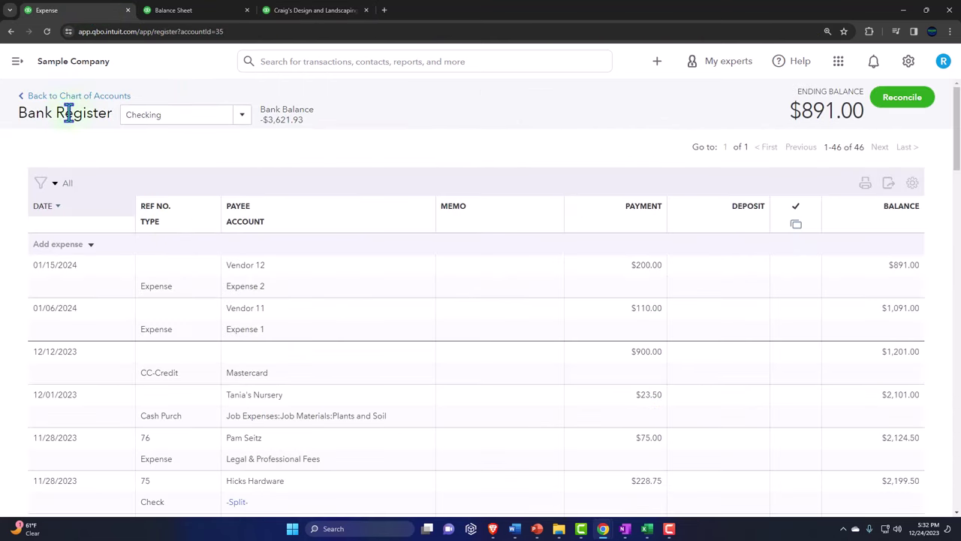
click(17, 63)
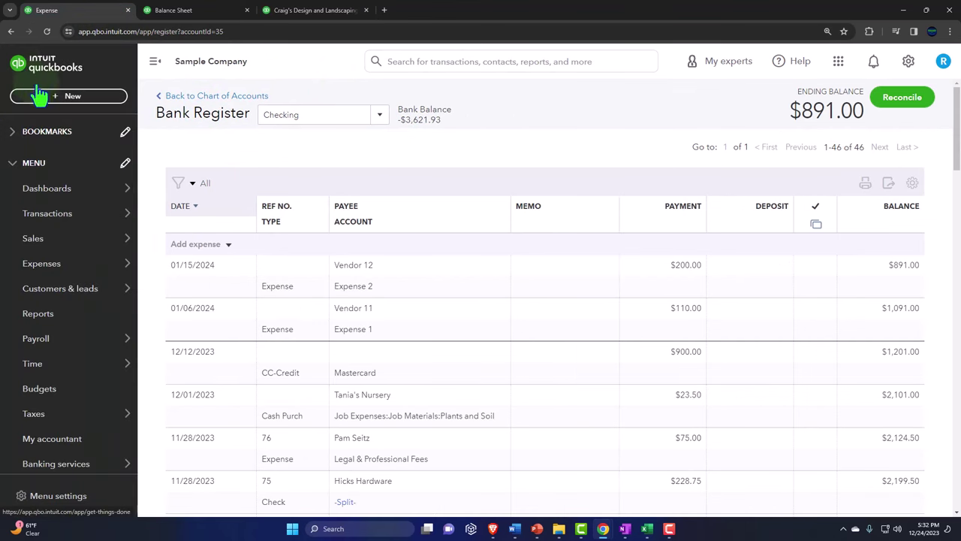
click(53, 98)
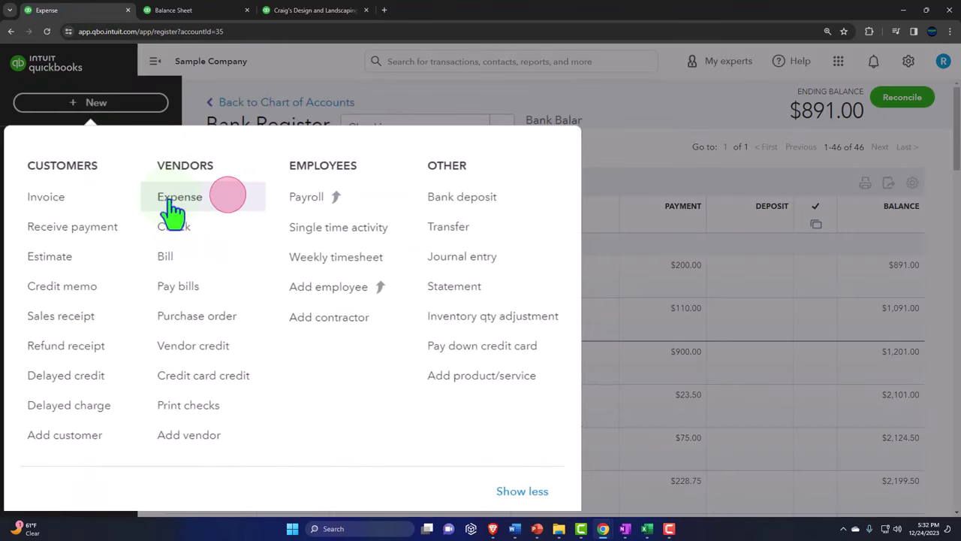
click(171, 197)
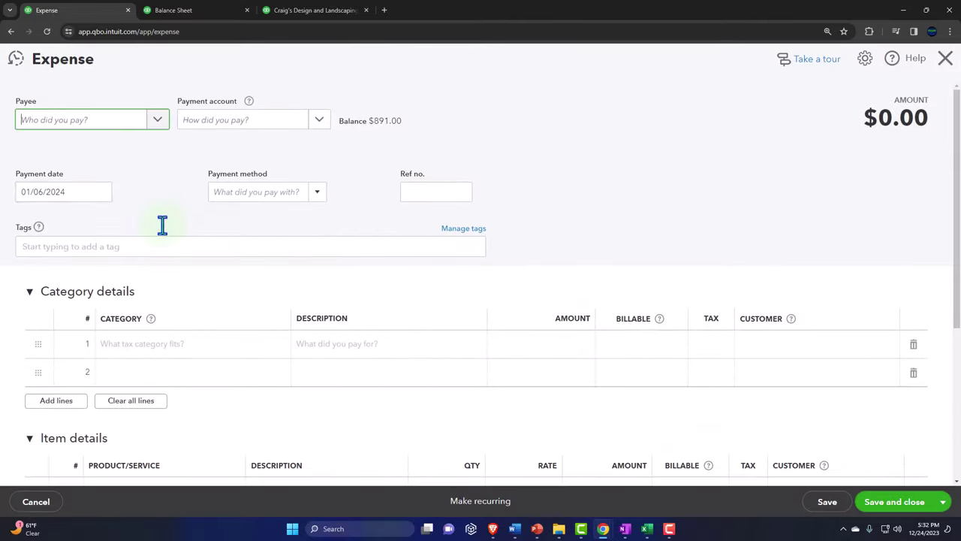
click(84, 125)
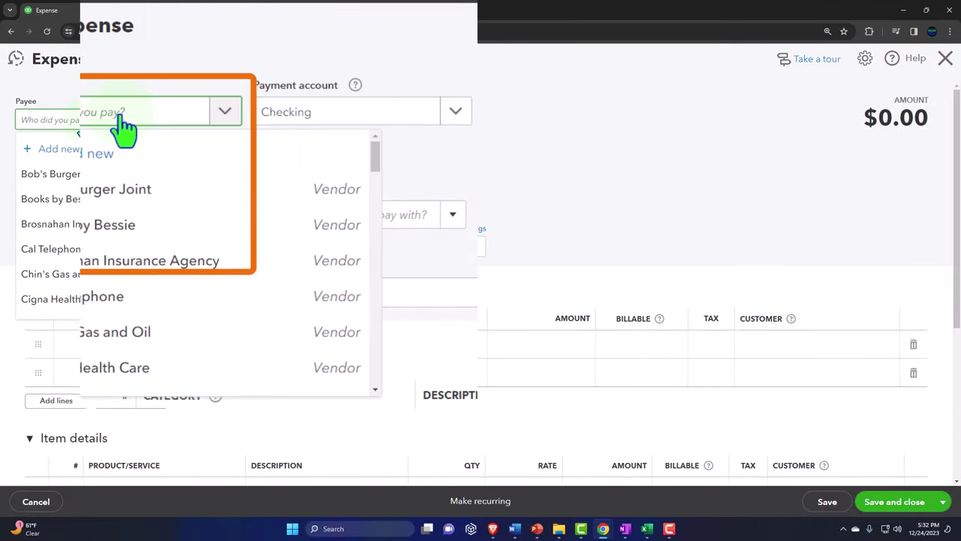
text(Vendor)
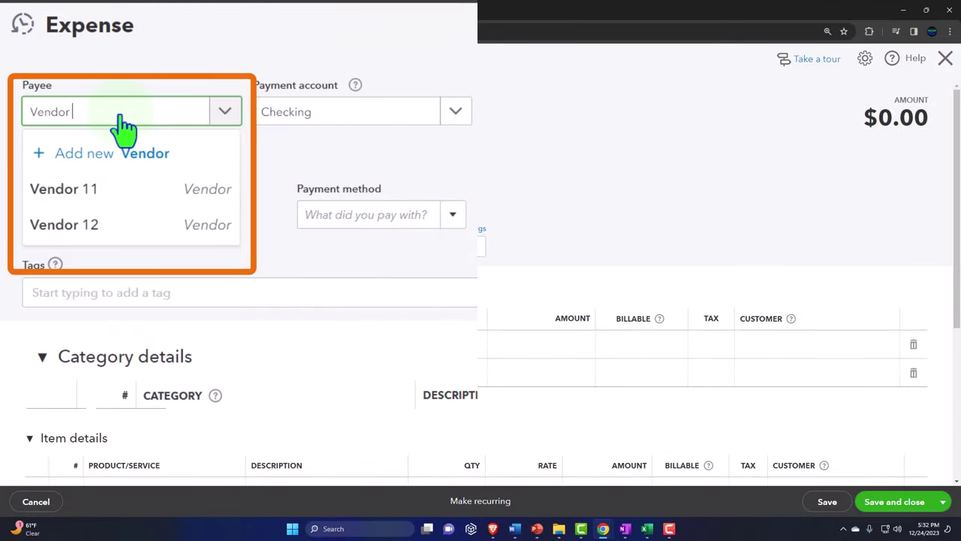
text( 13)
click(86, 146)
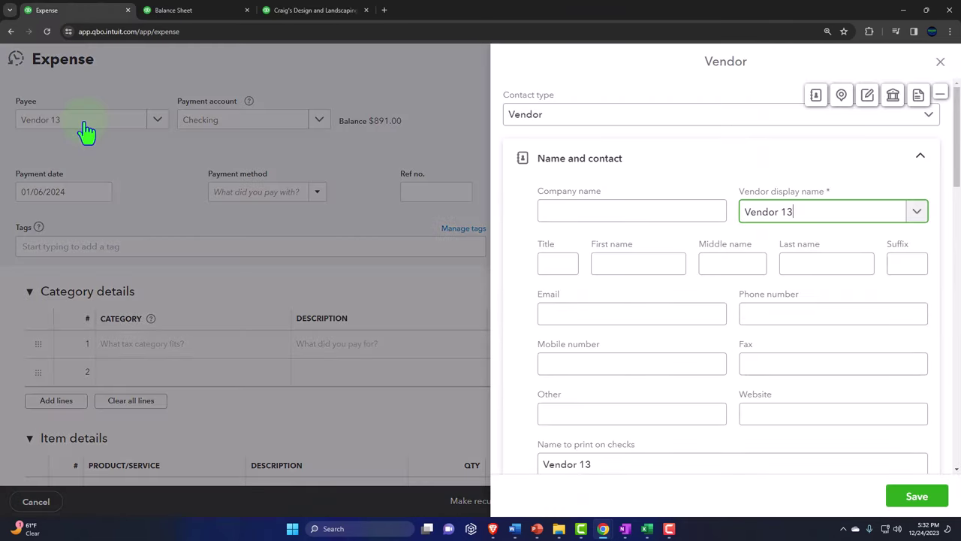
click(917, 496)
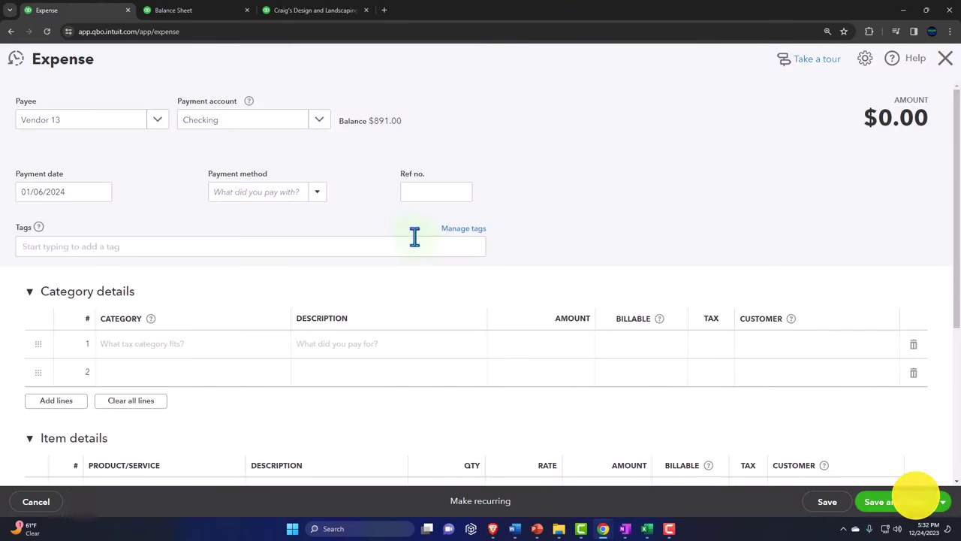
Step: Set the expense's payment date to 01/17/2024
click(75, 191)
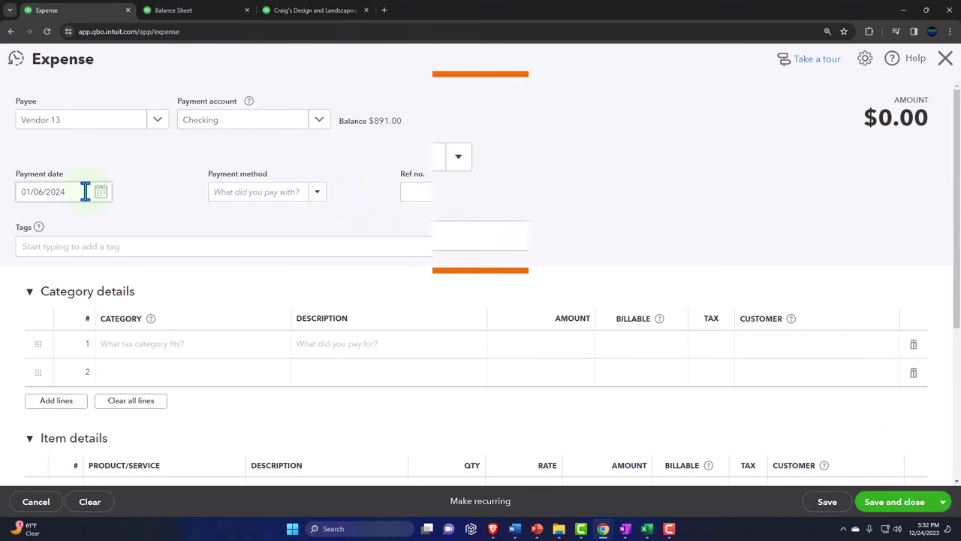
key(plus)
key(plus)
key(plus)
key(plus)
key(plus)
key(plus)
key(plus)
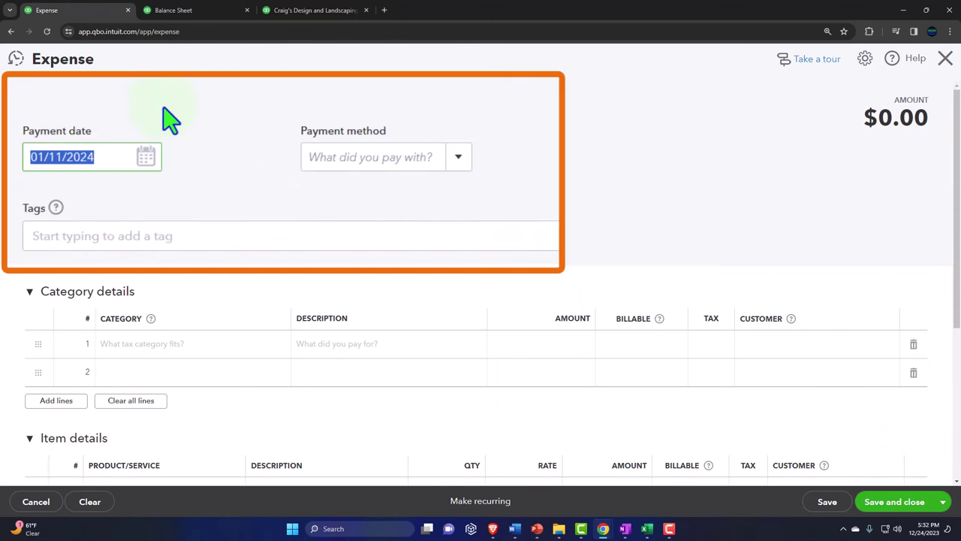
key(plus)
key(plus)
key(plus)
key(Tab)
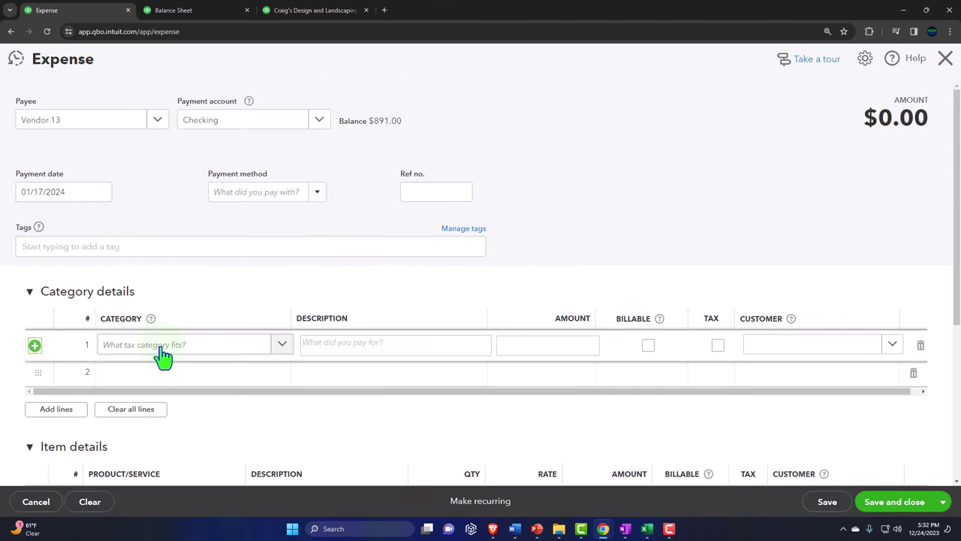
Step: Start adding a new account named Fixed Asset as the category of the first expense line
scroll(162, 353, down, 1)
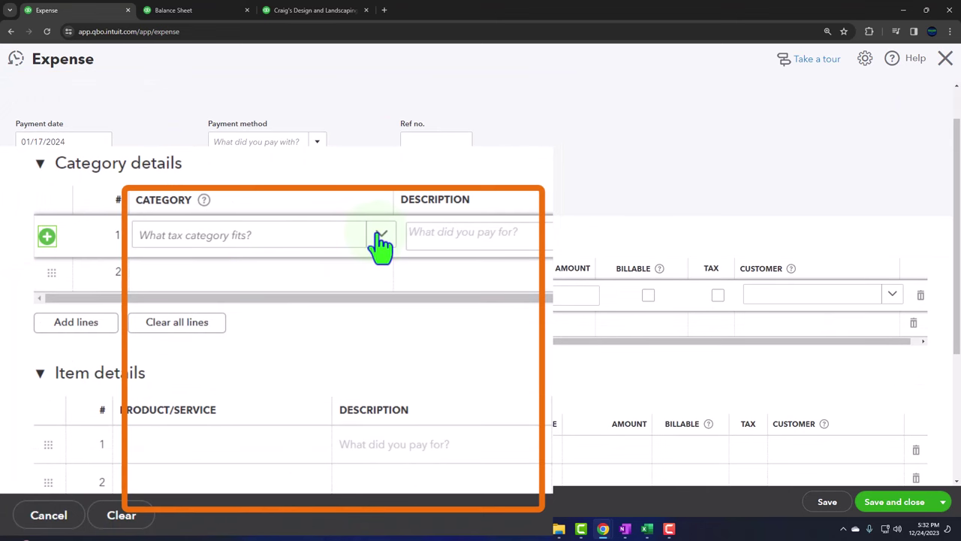
click(285, 236)
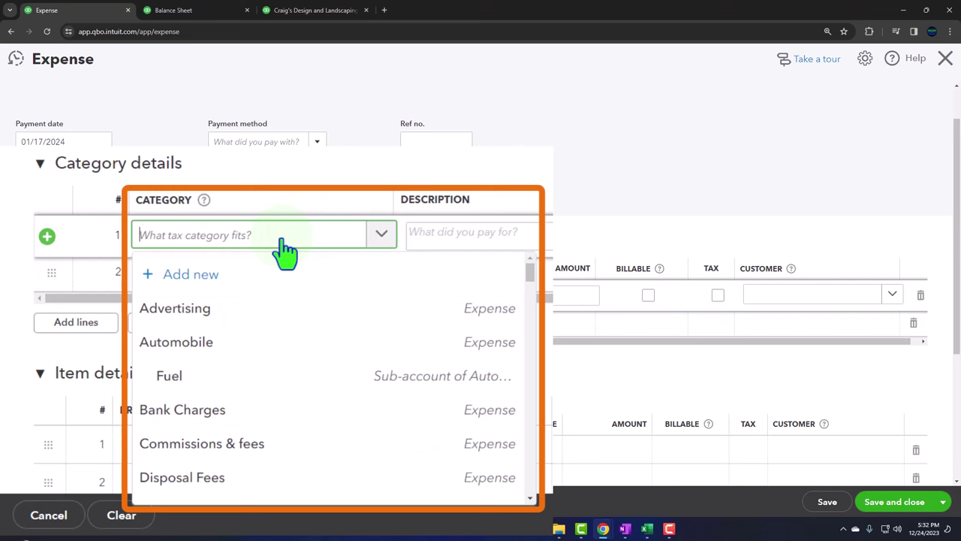
text(Fix)
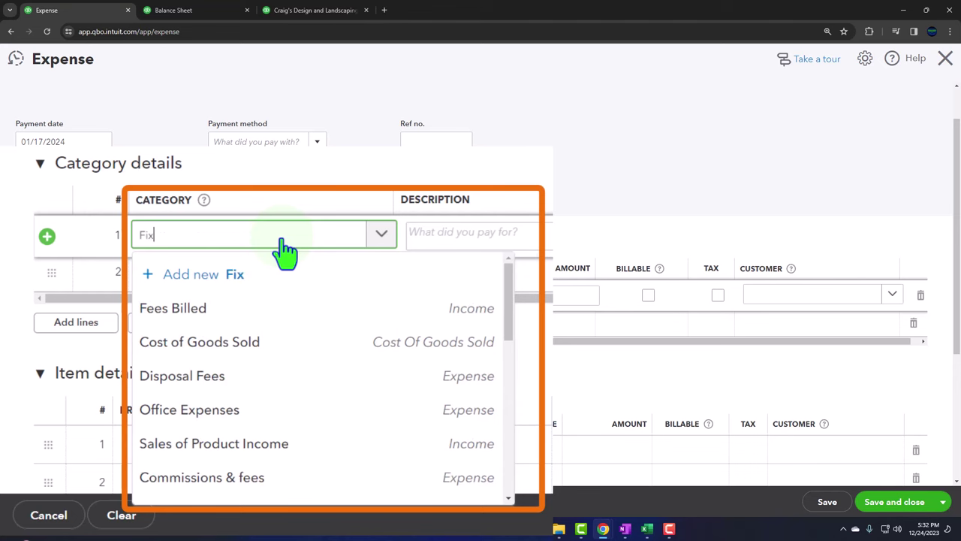
text(ed Asset)
click(211, 311)
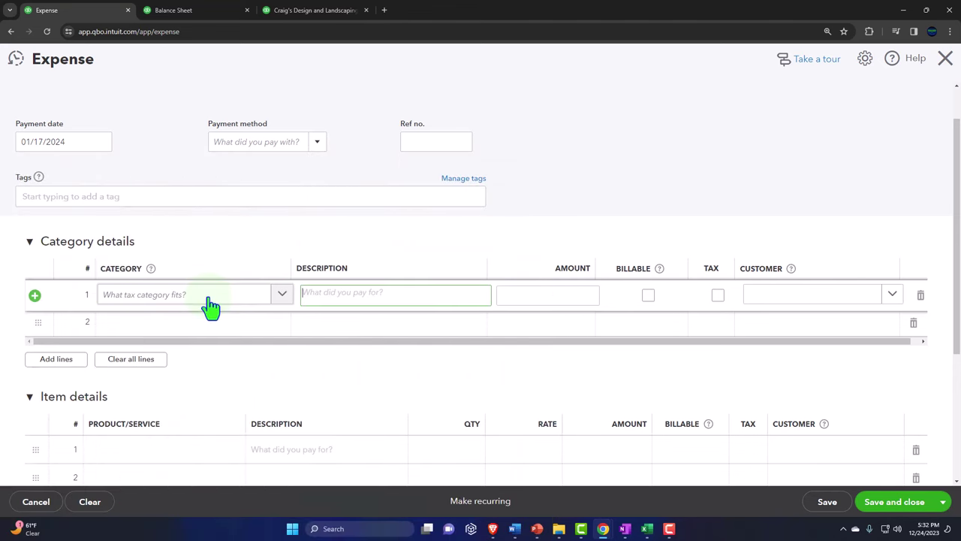
Step: Set the new account's type to Fixed Assets with detail type Fixed Asset Furniture and save it
click(436, 89)
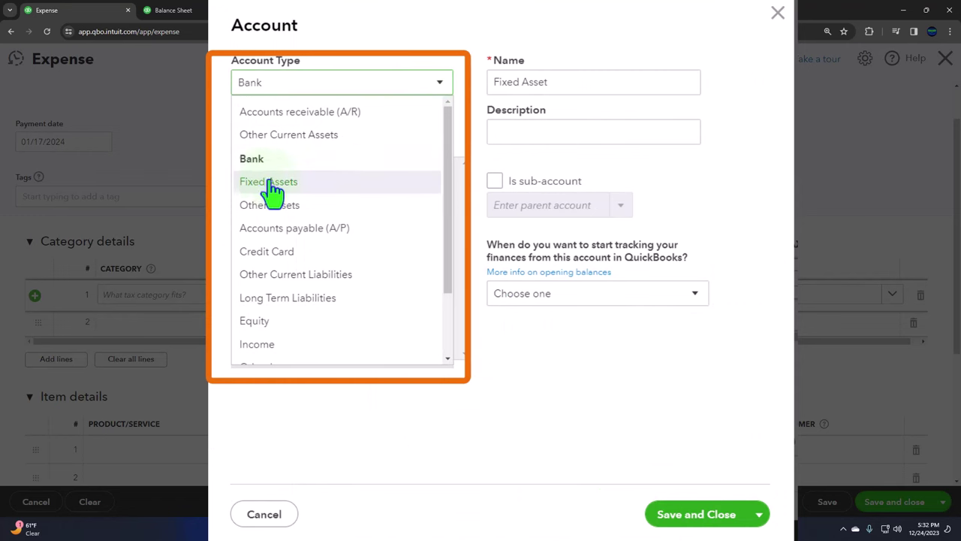
click(269, 182)
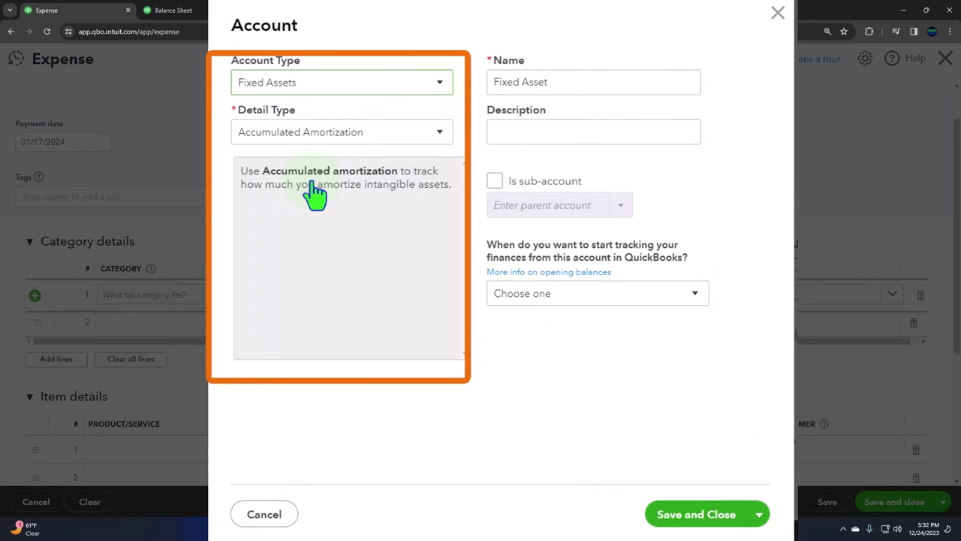
click(380, 134)
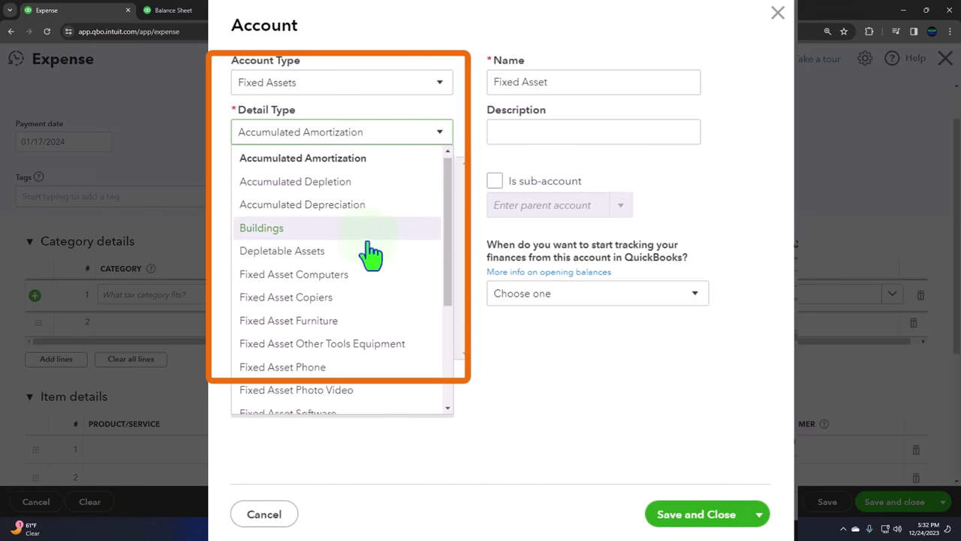
scroll(371, 252, down, 1)
scroll(370, 255, down, 1)
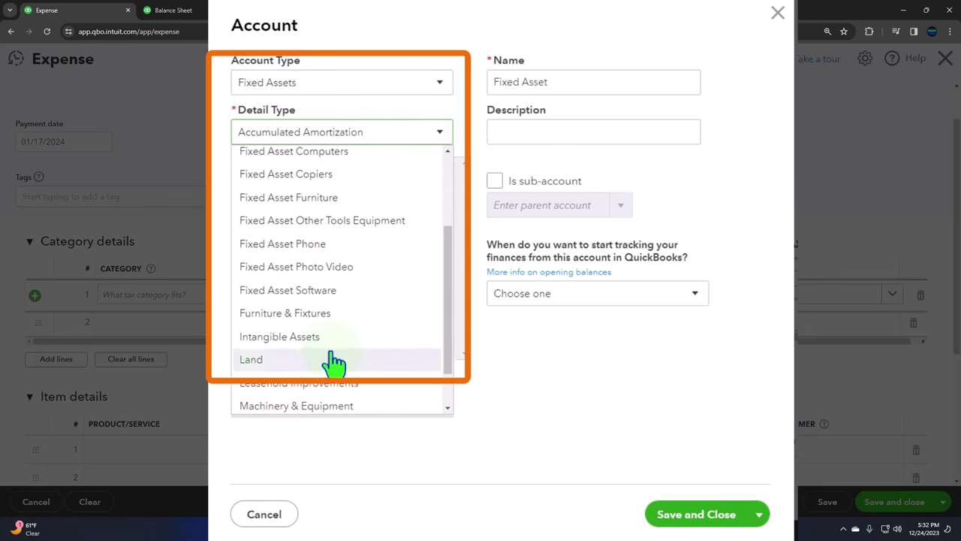
click(307, 199)
click(563, 86)
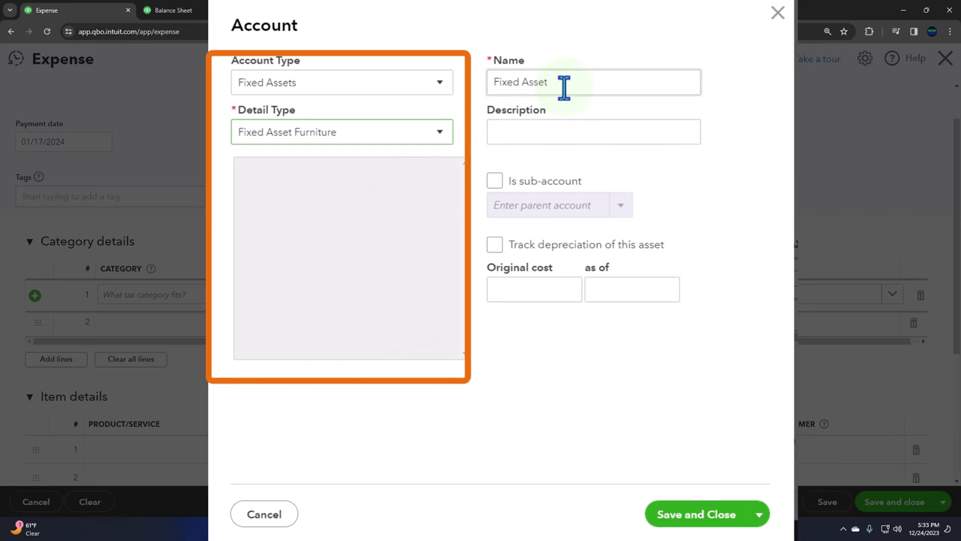
click(700, 514)
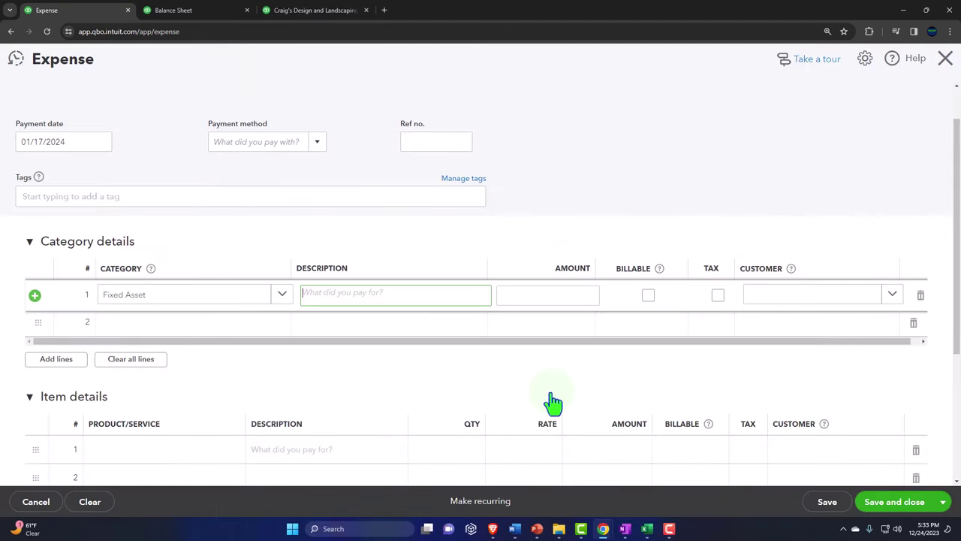
Step: Enter an amount of 2000 on the Fixed Asset line, leaving the description blank
key(Tab)
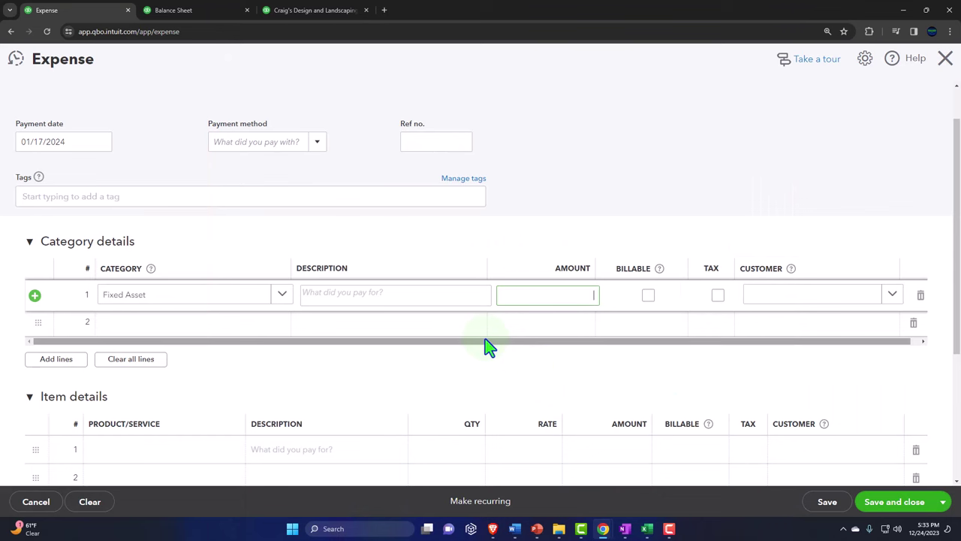
text(2000)
key(Tab)
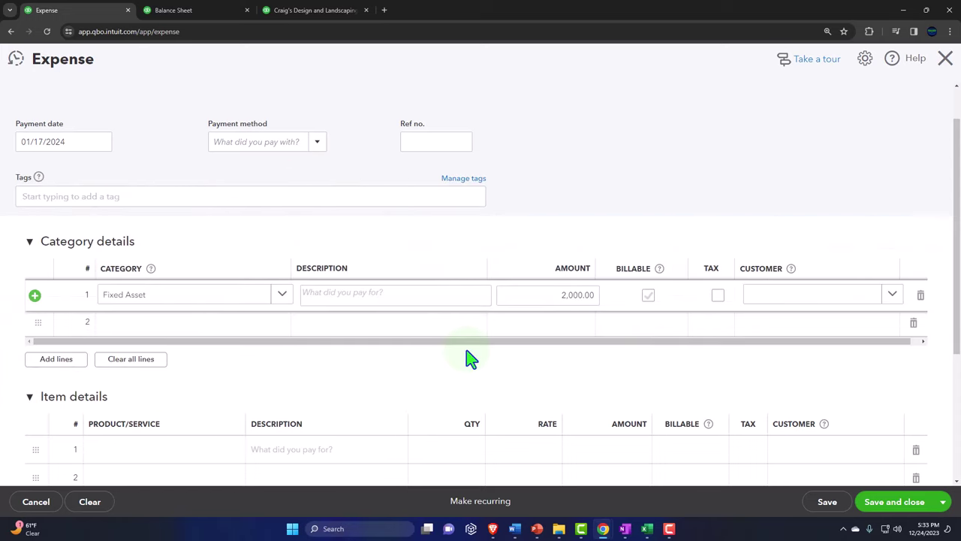
Step: Switch to the Excel workbook and link the journal entry's debit account in B3 to Fixed Assets (=E5)
click(646, 525)
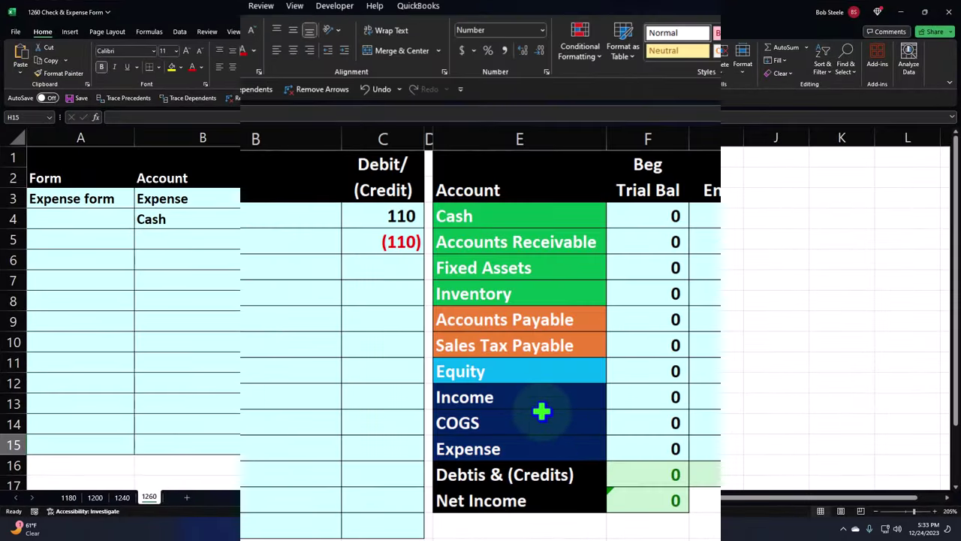
click(280, 220)
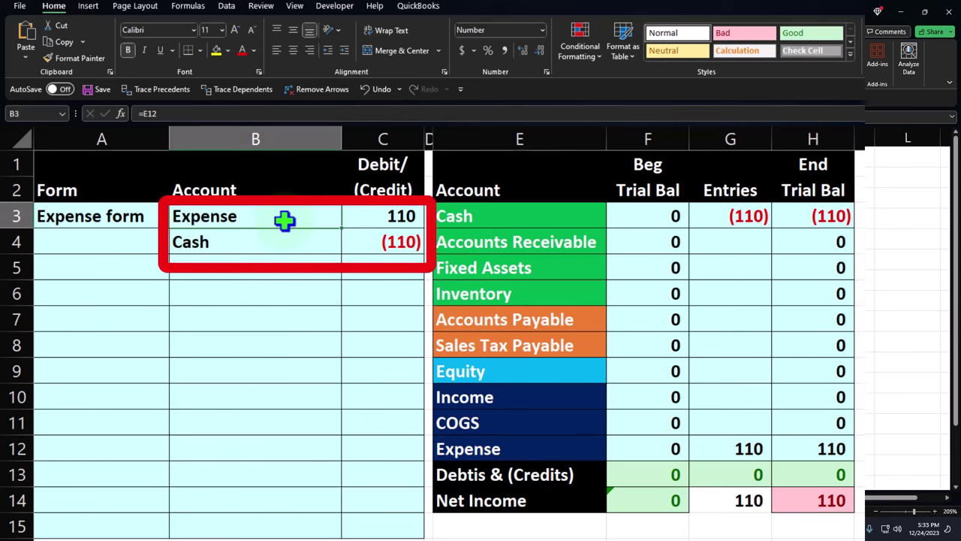
text(=)
key(Right)
key(Right)
key(Right)
key(Right)
key(Down)
key(Down)
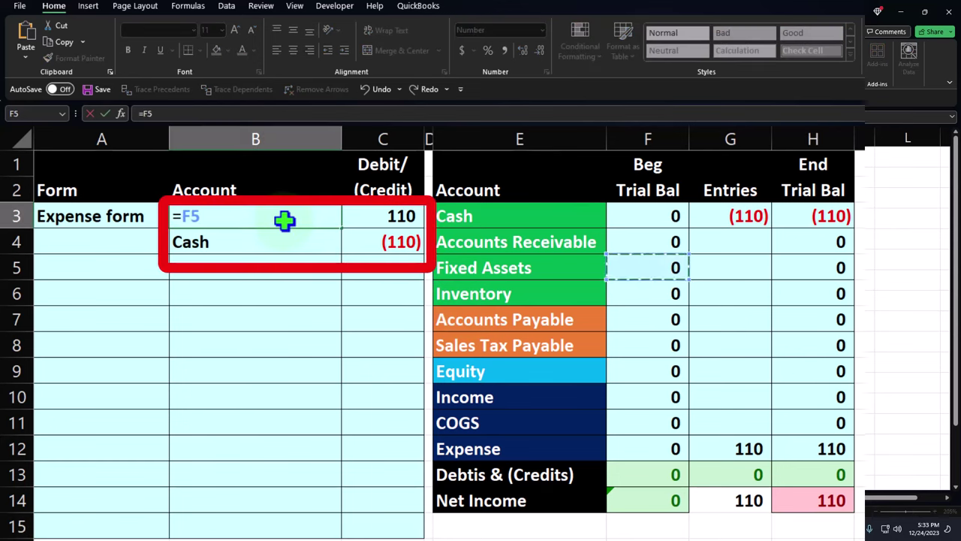
key(Left)
key(Return)
Step: Clear the Expense entry in G12 and set the Fixed Assets entry in G5 to =C3
click(728, 449)
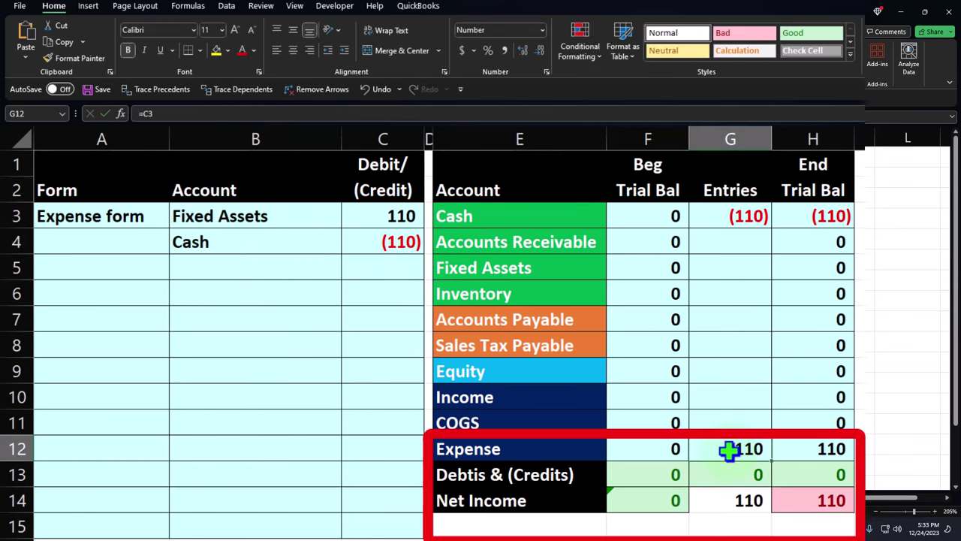
key(Delete)
key(Up)
key(Up)
key(Up)
key(Up)
key(Up)
key(Up)
key(Up)
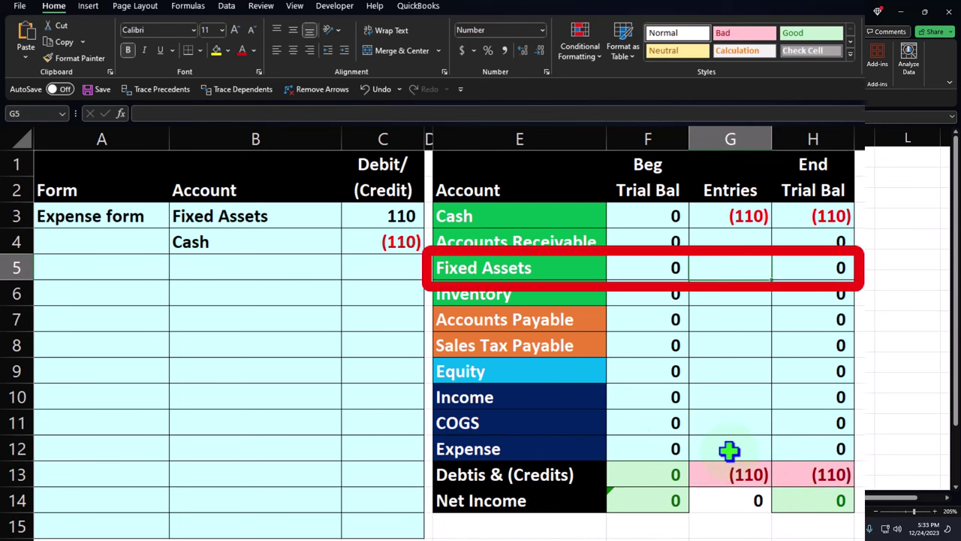
text(=)
key(Left)
key(Left)
key(Left)
key(Left)
key(Up)
key(Up)
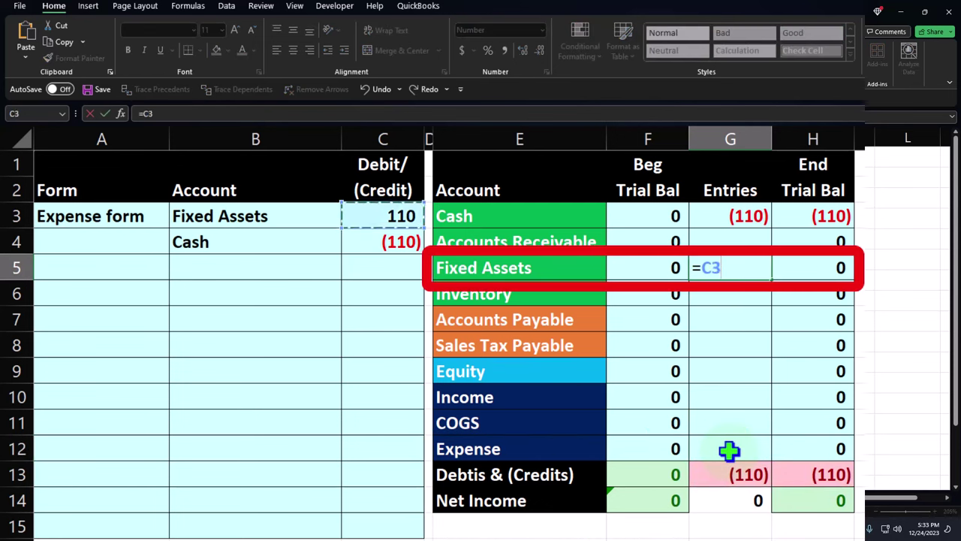
key(Return)
Step: Review the income statement rows and the Cash and Fixed Assets entries, and return to the QuickBooks Expense form
drag(533, 403, 817, 448)
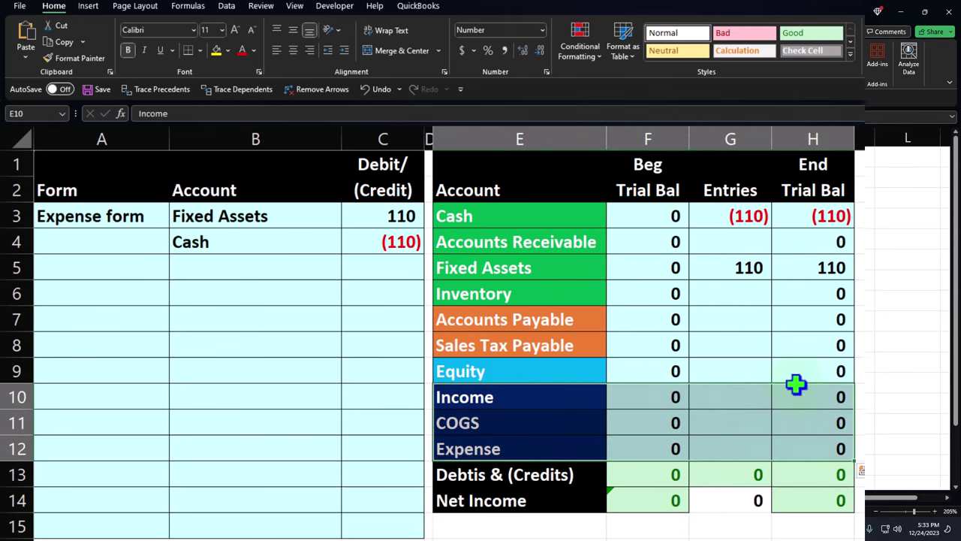
click(742, 217)
click(732, 260)
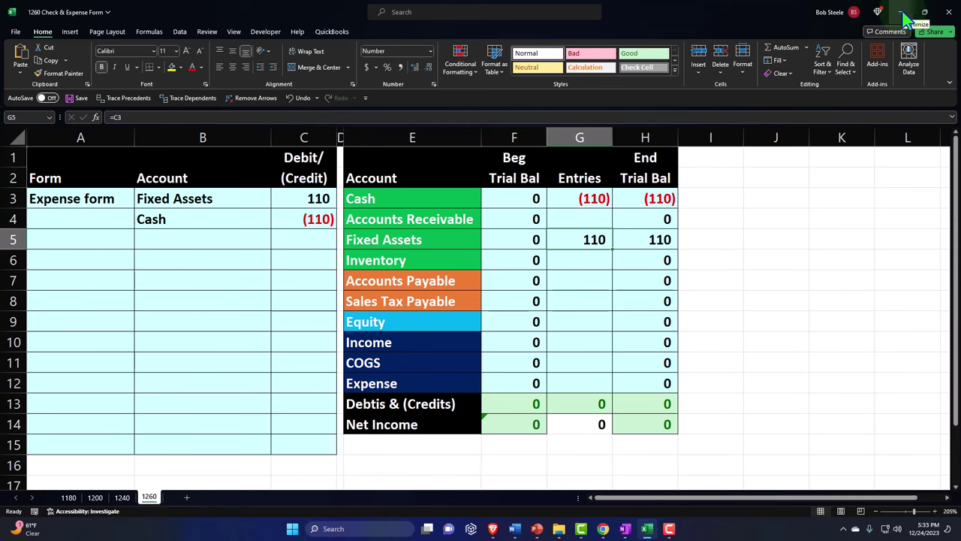
click(904, 20)
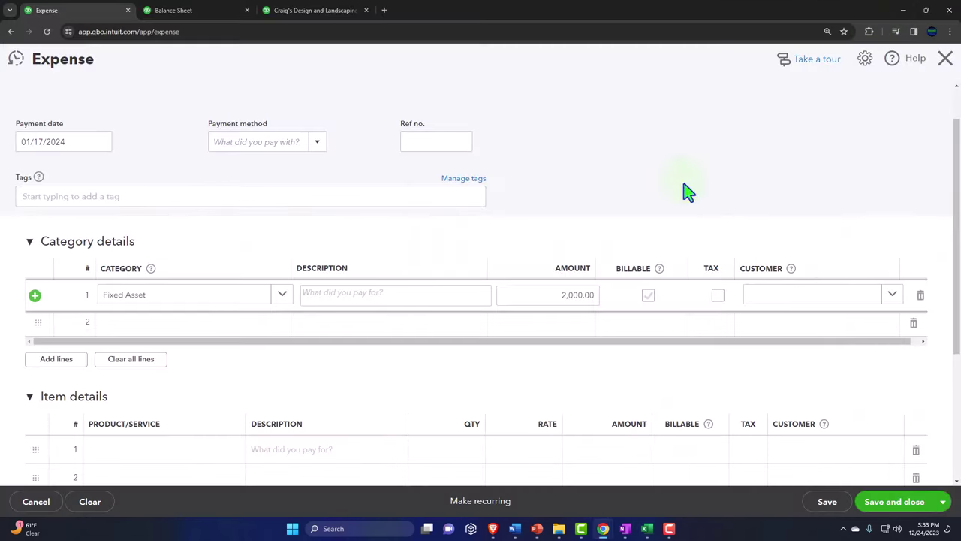
Step: Save and close the 2,000 fixed asset expense and rerun the Balance Sheet report for 2024
scroll(603, 344, down, 3)
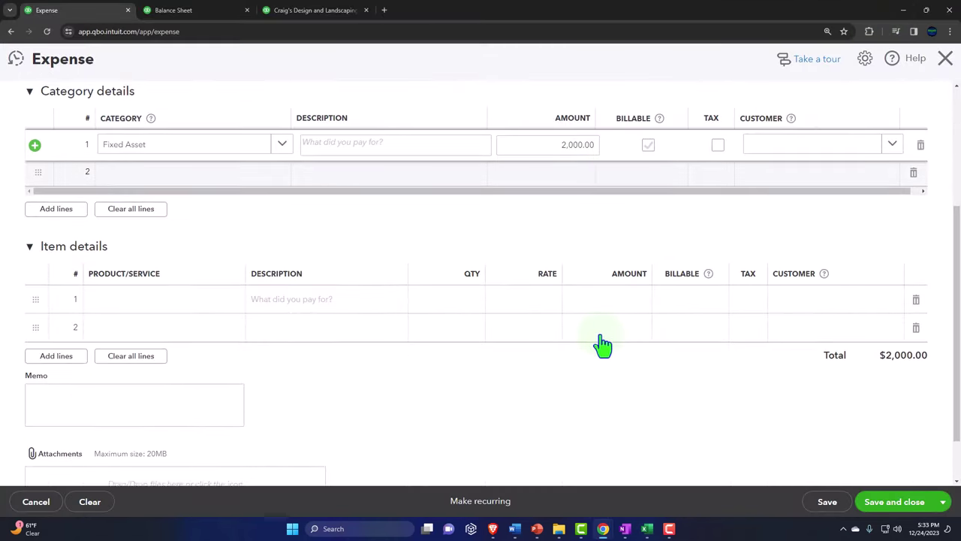
click(881, 510)
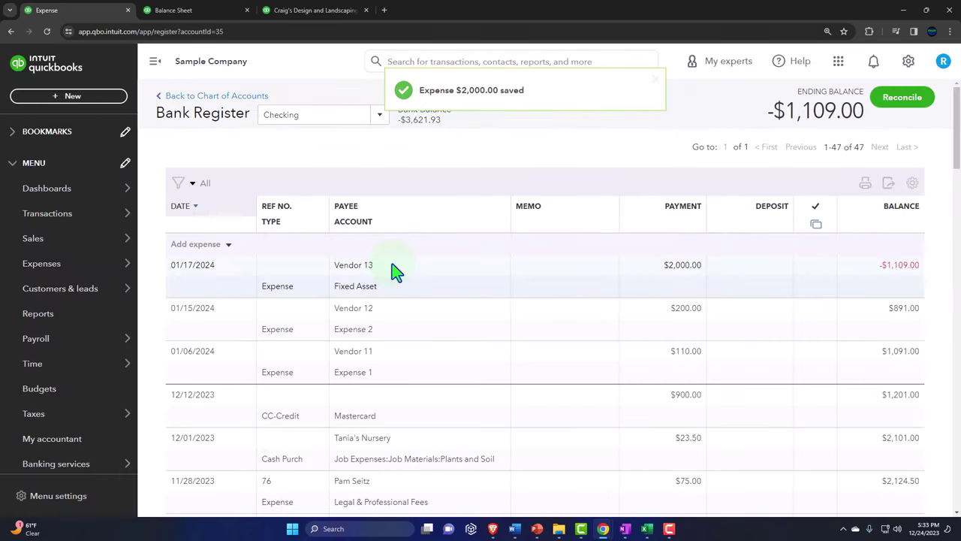
click(174, 10)
scroll(605, 275, up, 3)
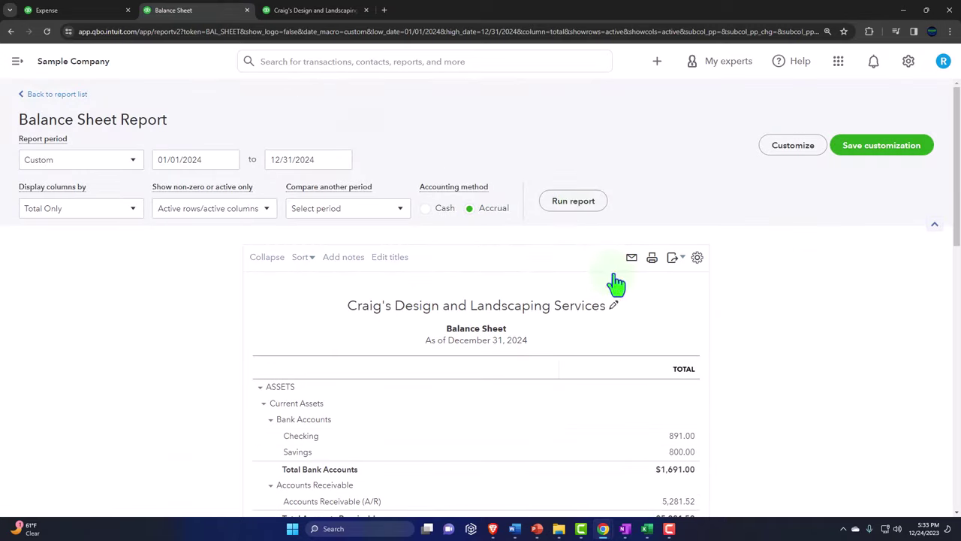
click(573, 201)
scroll(356, 360, down, 2)
ctrl+scroll(356, 360, up, 4)
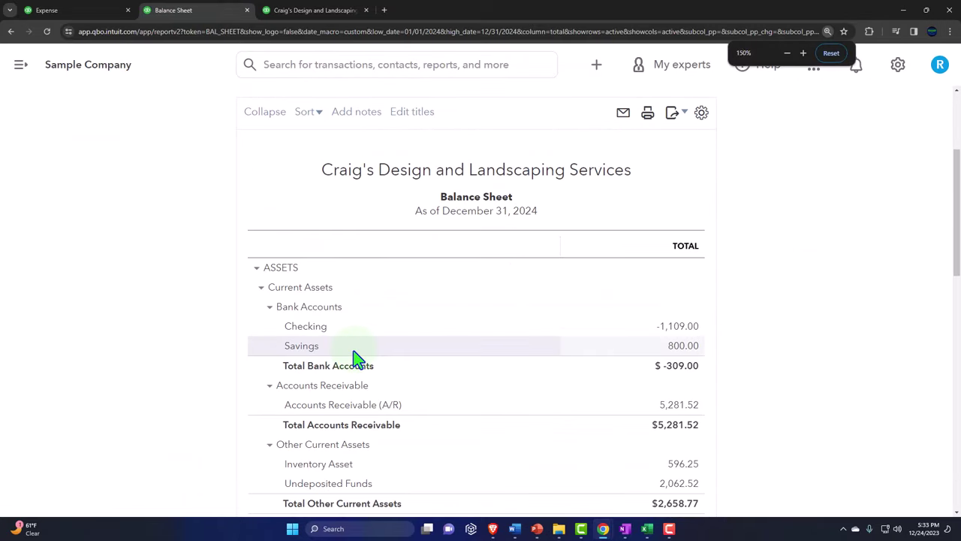
Step: Examine the Checking account's 2024 transaction detail, return to the Balance Sheet and review the Fixed Asset line
scroll(358, 358, down, 1)
click(693, 330)
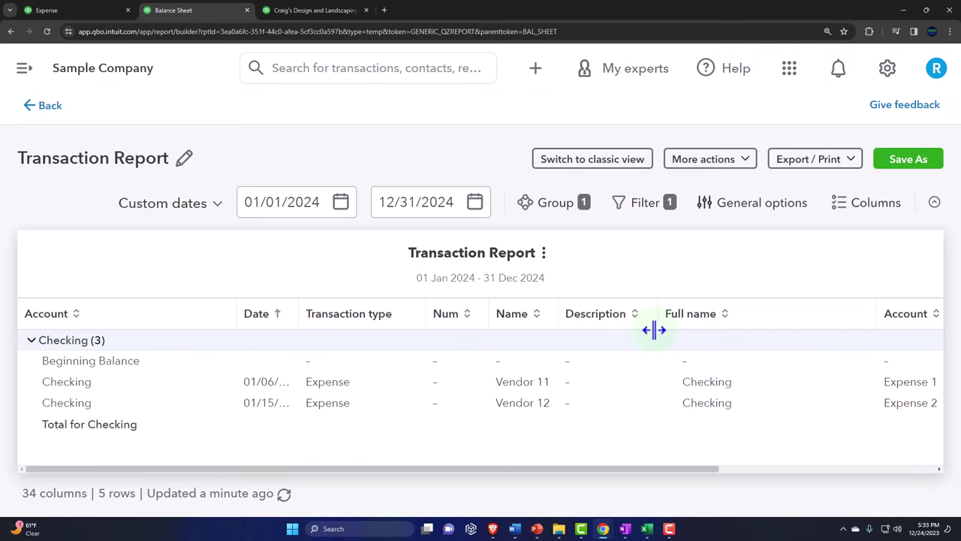
ctrl+scroll(653, 329, down, 1)
ctrl+scroll(654, 329, down, 1)
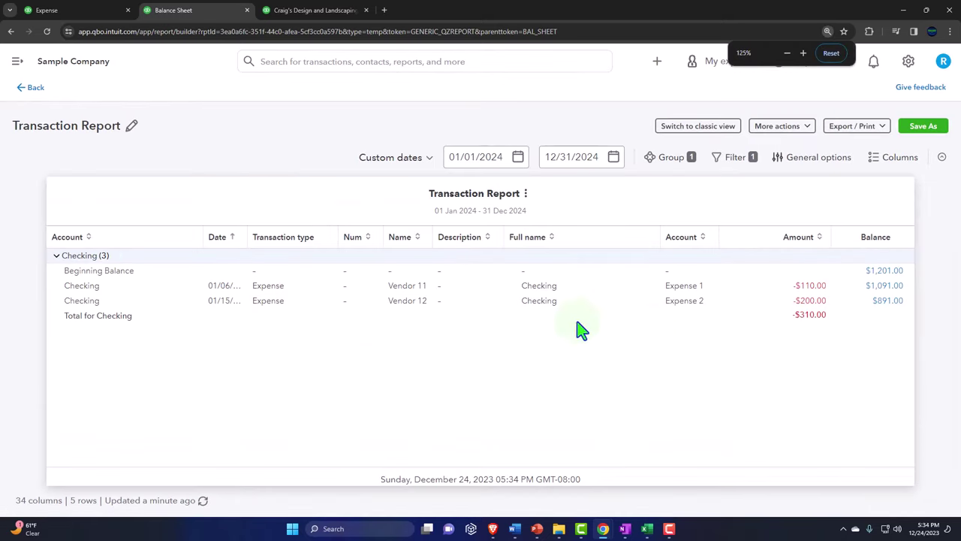
click(33, 89)
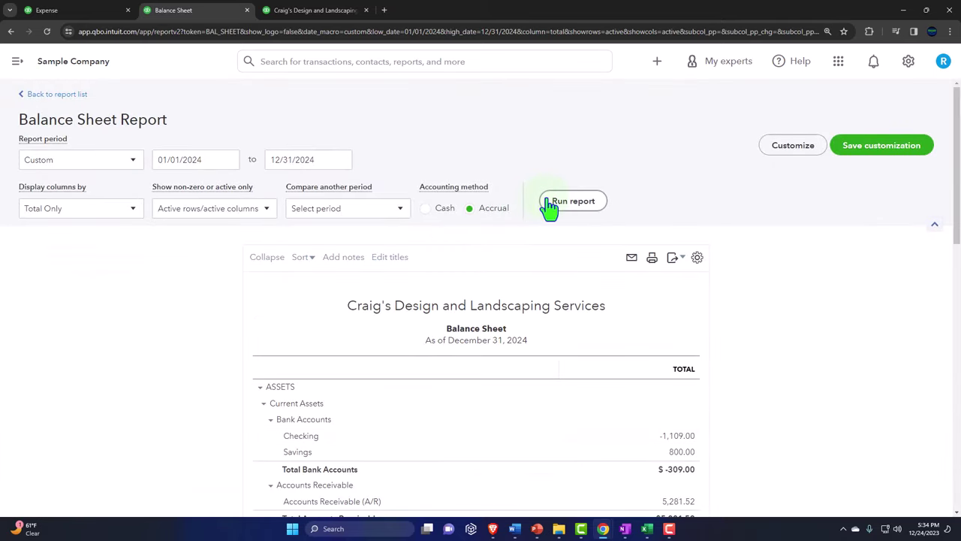
scroll(549, 208, down, 2)
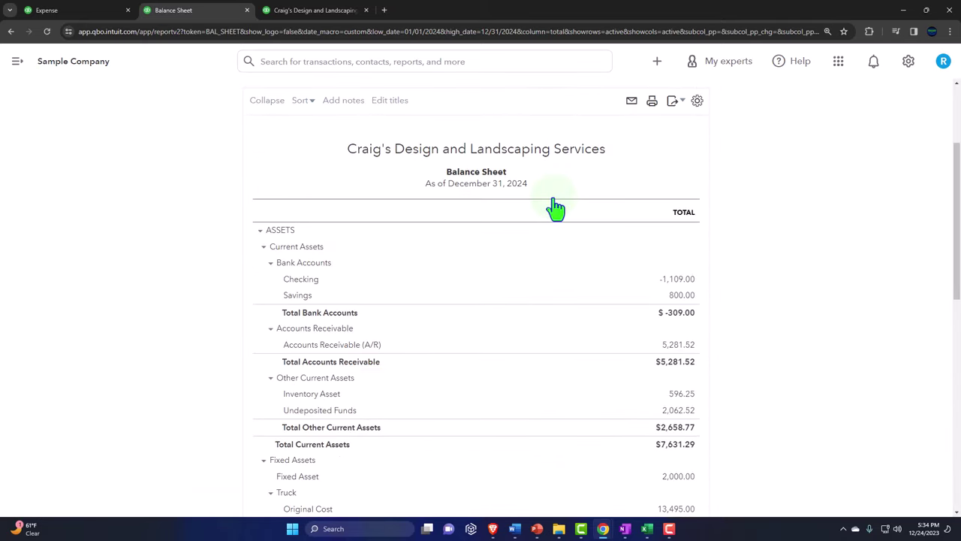
click(685, 282)
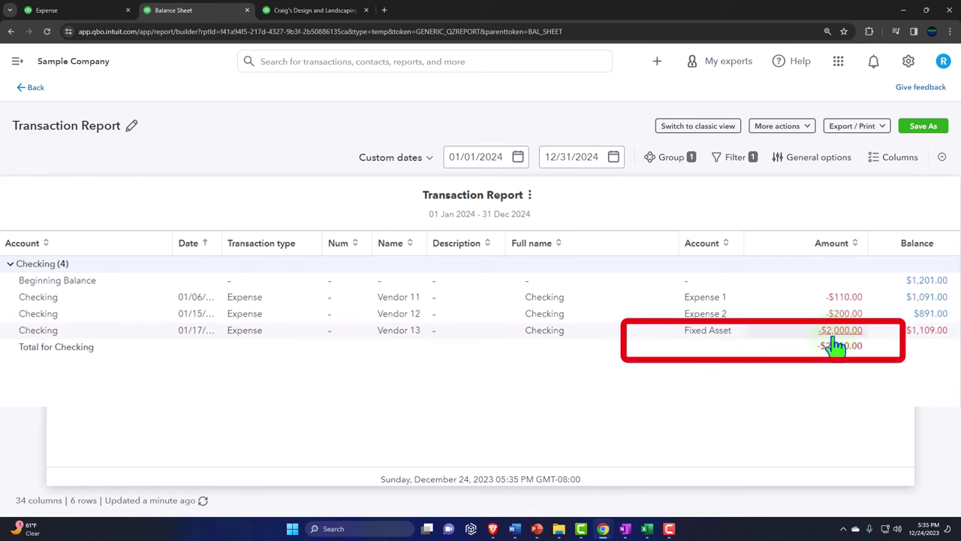
click(33, 89)
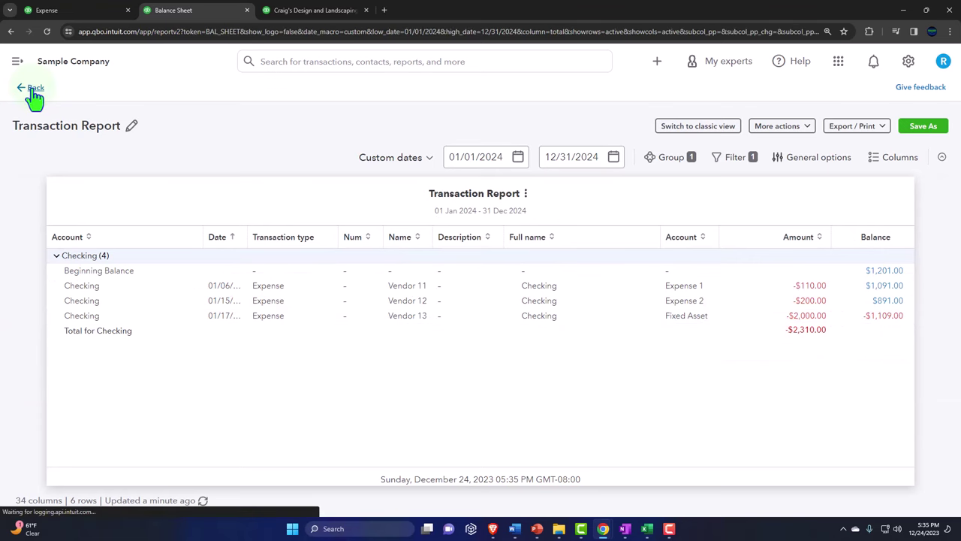
key(ctrl+plus)
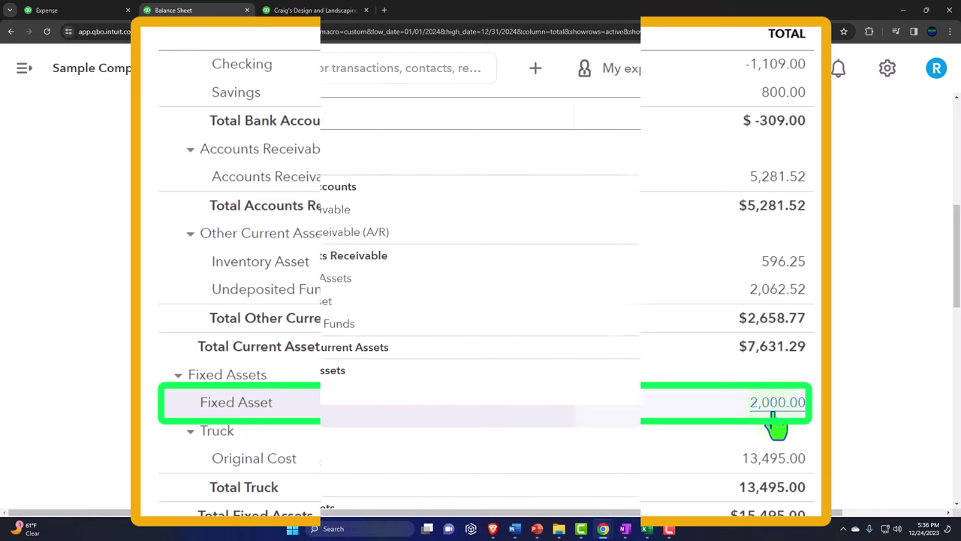
Step: Return to the bank register and start a new vendor Expense transaction
click(69, 10)
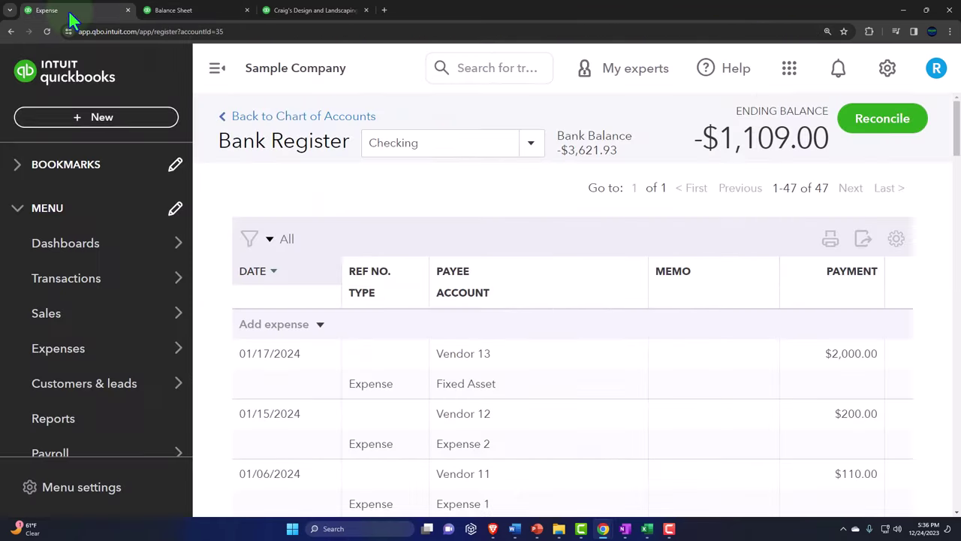
key(ctrl+minus)
key(ctrl+minus)
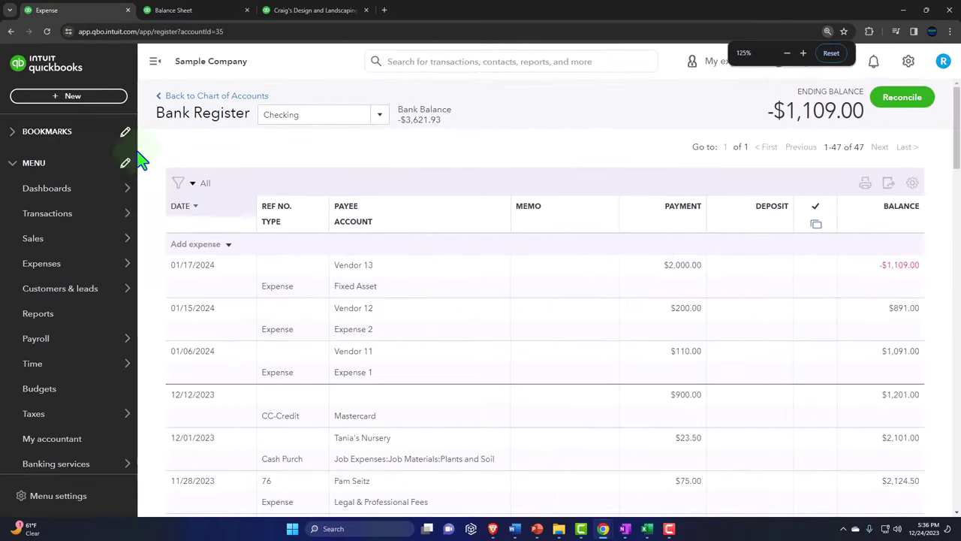
click(67, 98)
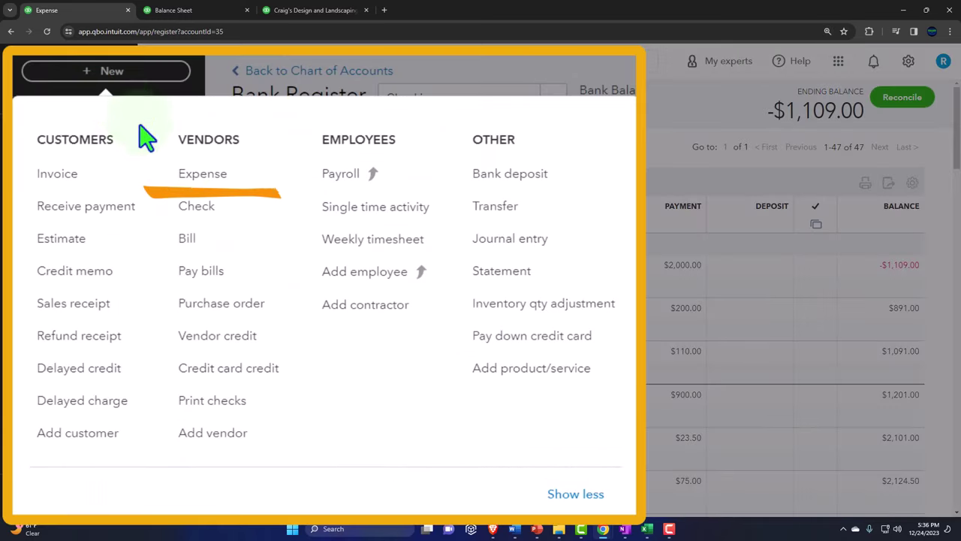
click(221, 186)
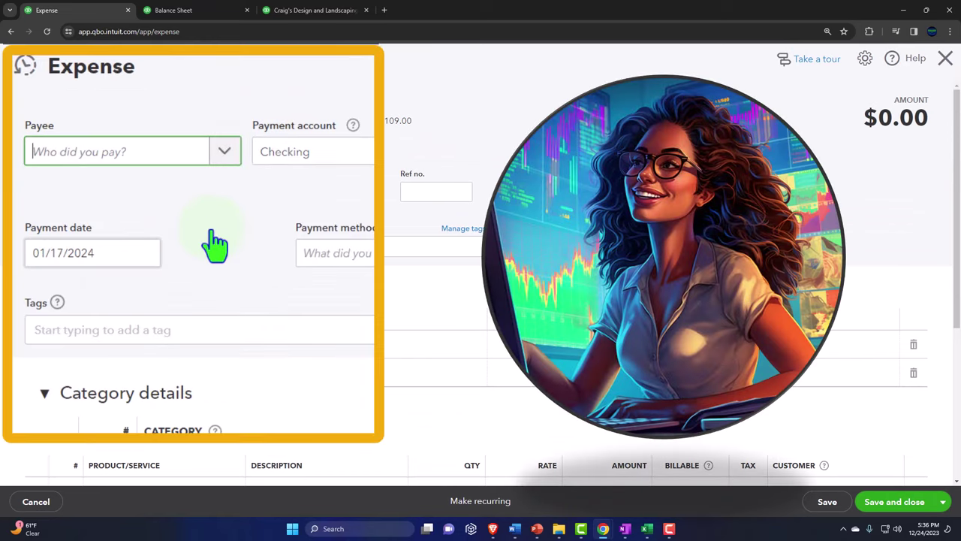
Step: Add Vendor 14 as a new vendor for the expense's payee and save it with the default details
text(Vendor)
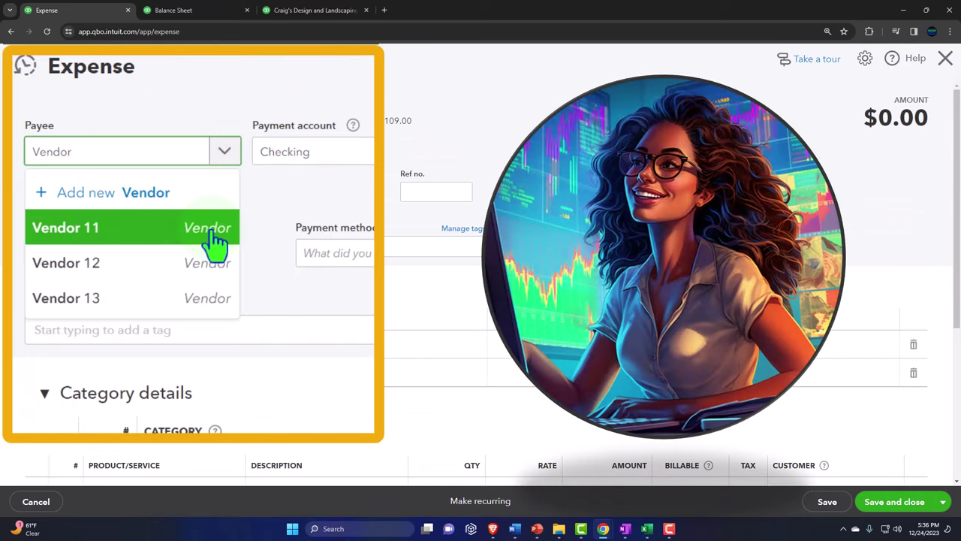
text( 14)
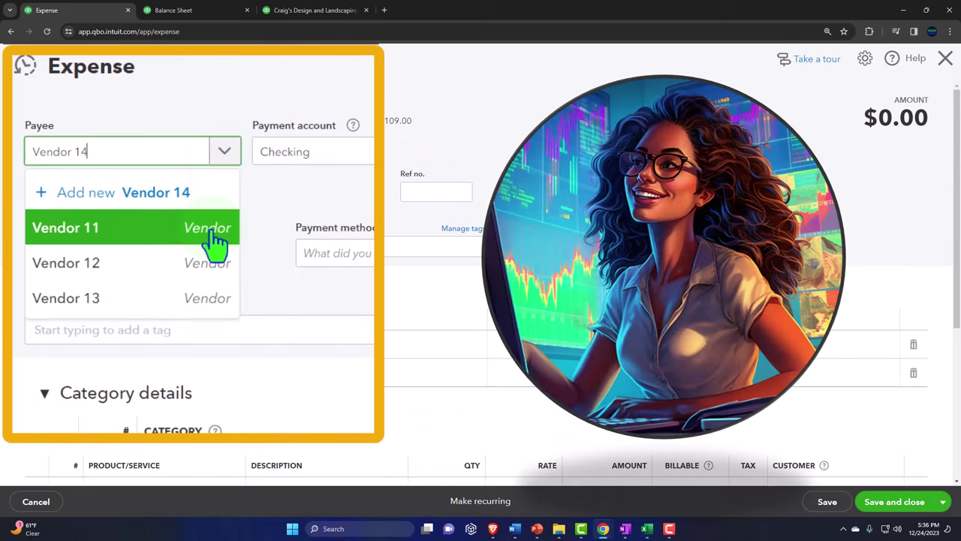
click(150, 191)
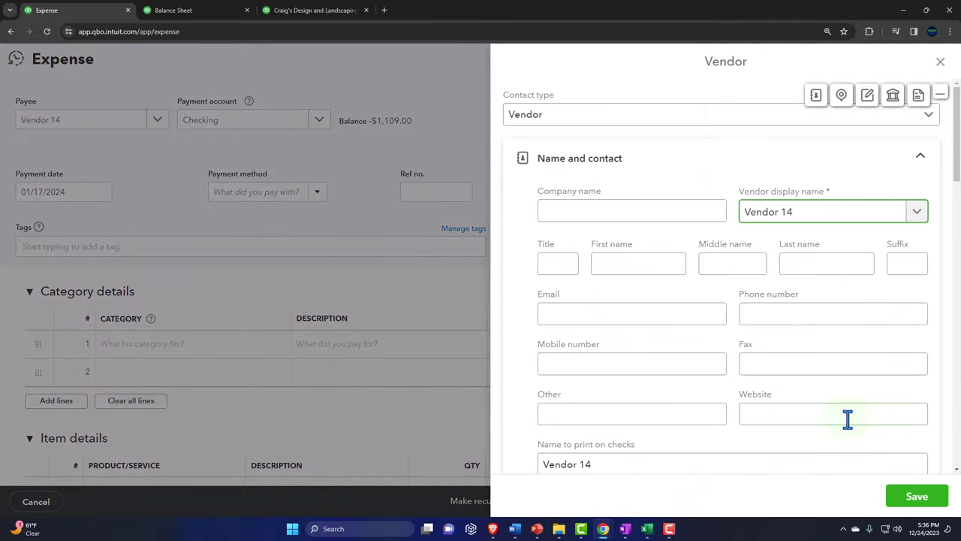
click(913, 497)
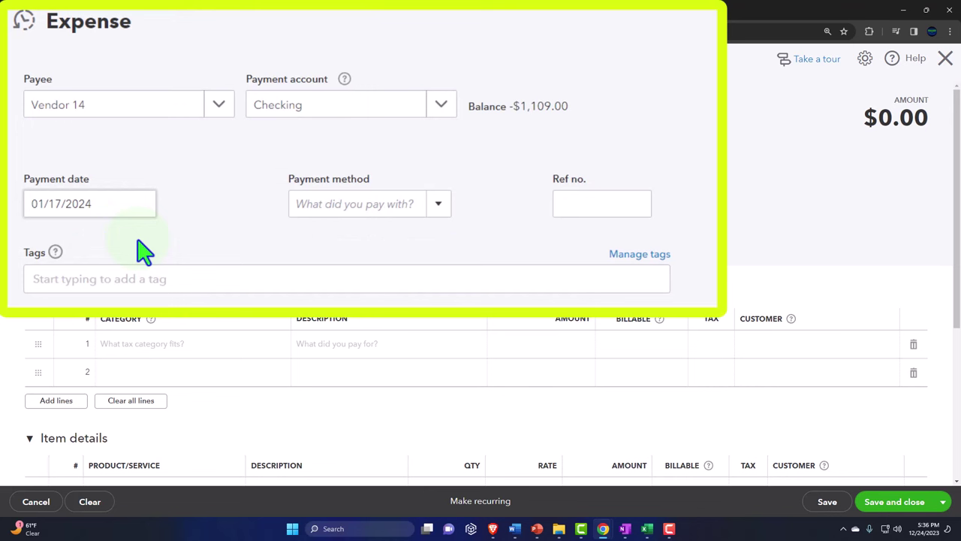
Step: Set the payment date to 01/20/2024, leaving the payment method, reference number and tags blank
click(99, 204)
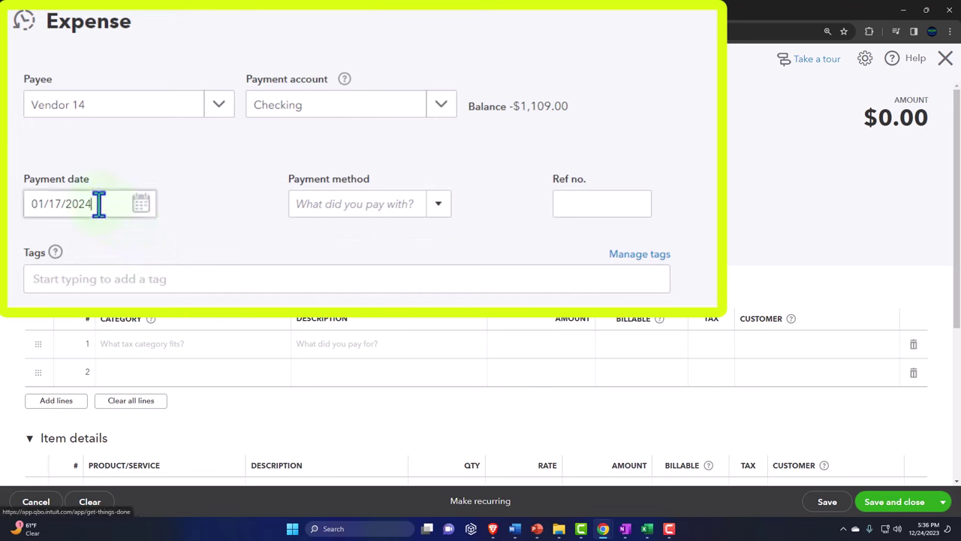
key(Tab)
key(shift+Tab)
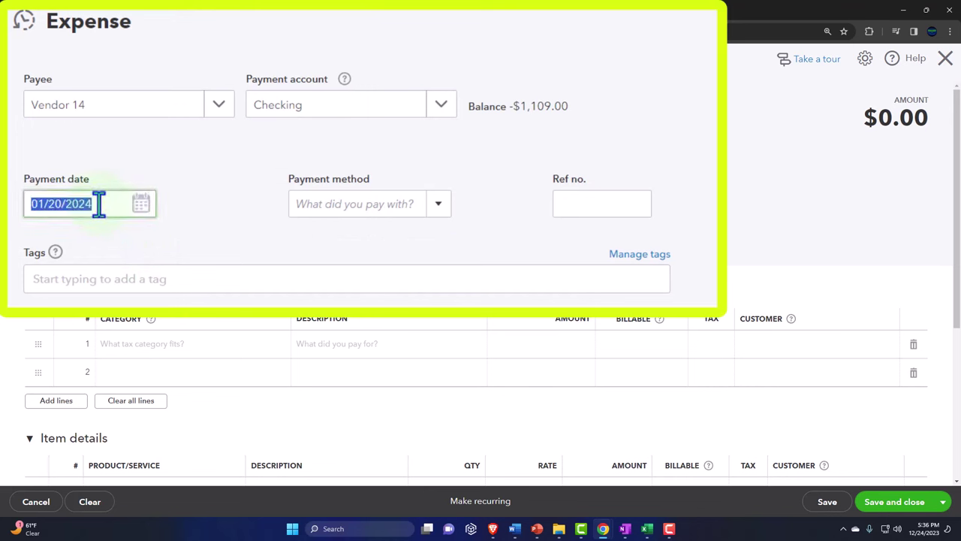
key(Tab)
key(Tab)
key(Tab)
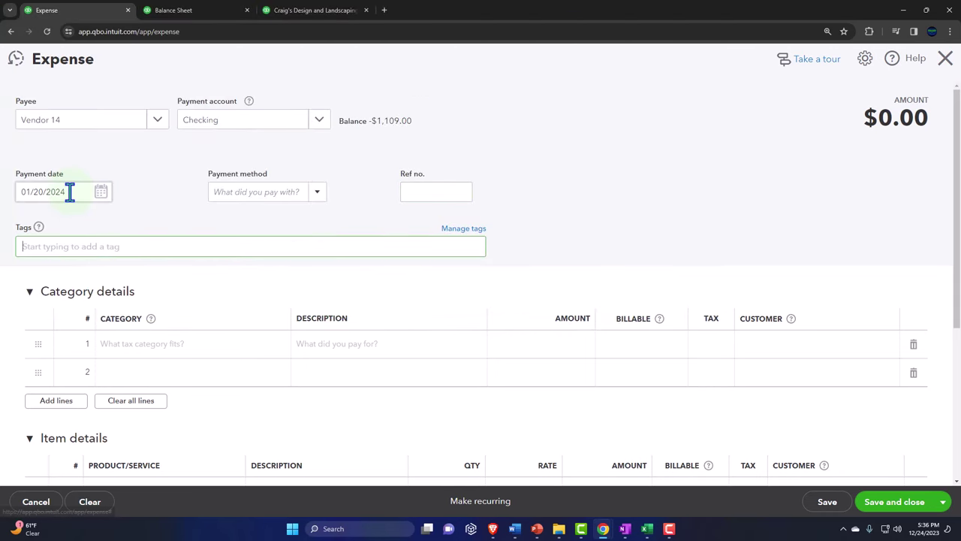
key(Tab)
Step: Collapse the category details and create a new Inventory product named Item 1 from the first item line
scroll(71, 190, down, 2)
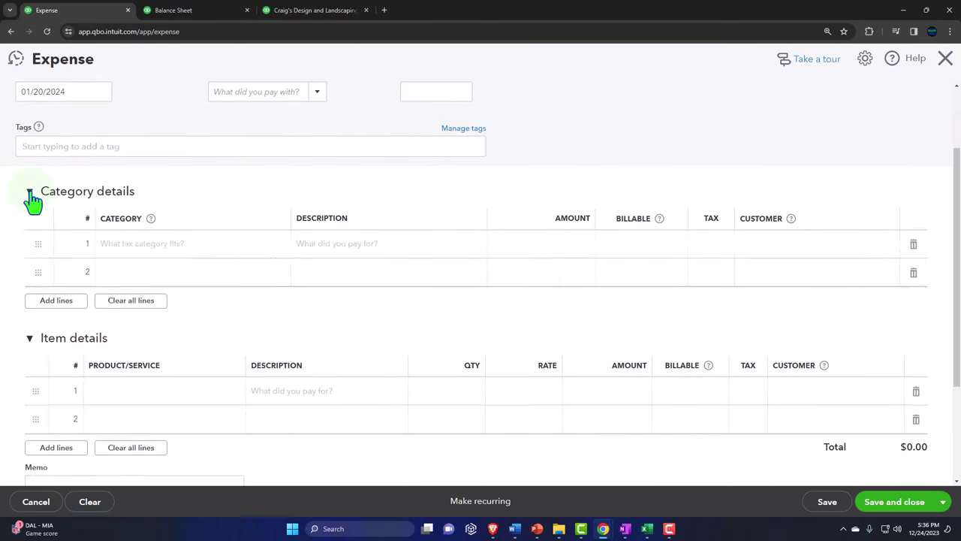
click(30, 192)
click(113, 296)
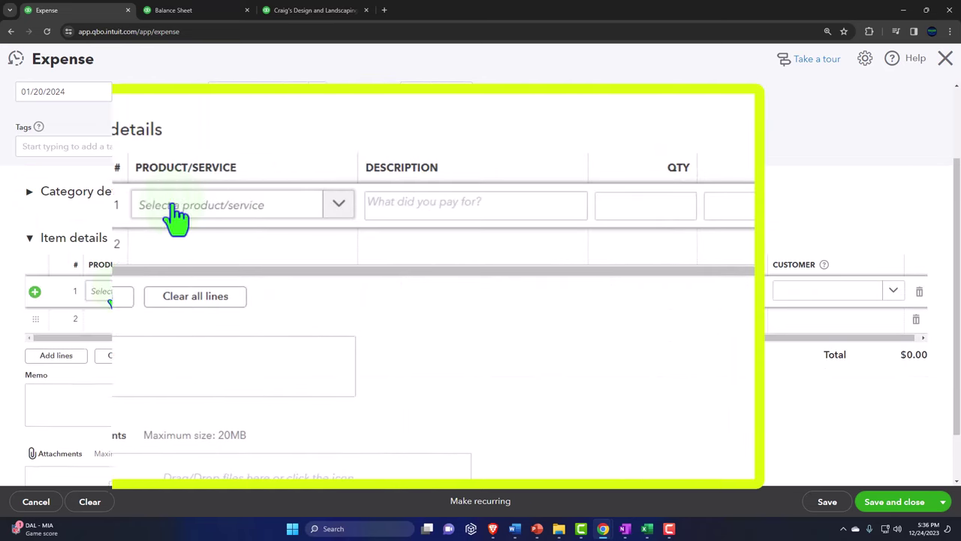
click(245, 222)
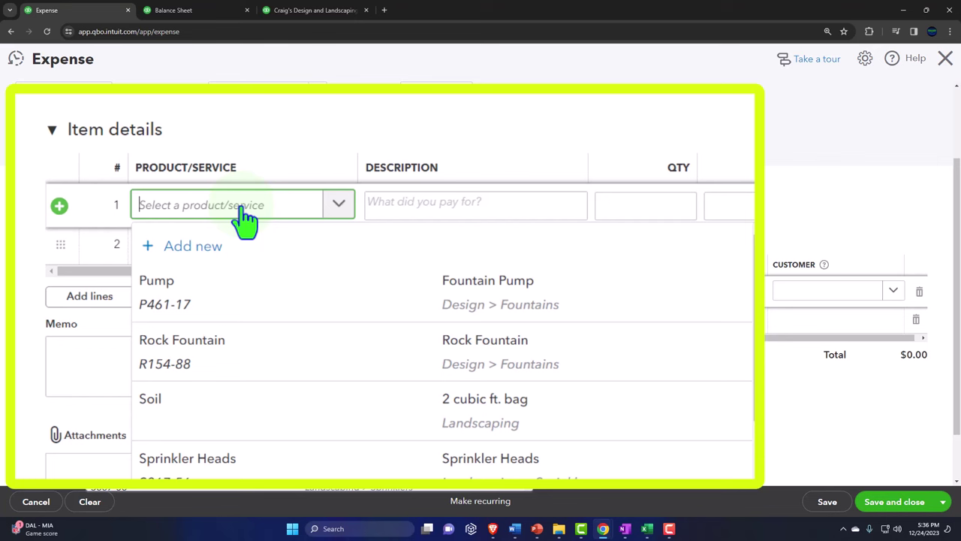
text(Item 1)
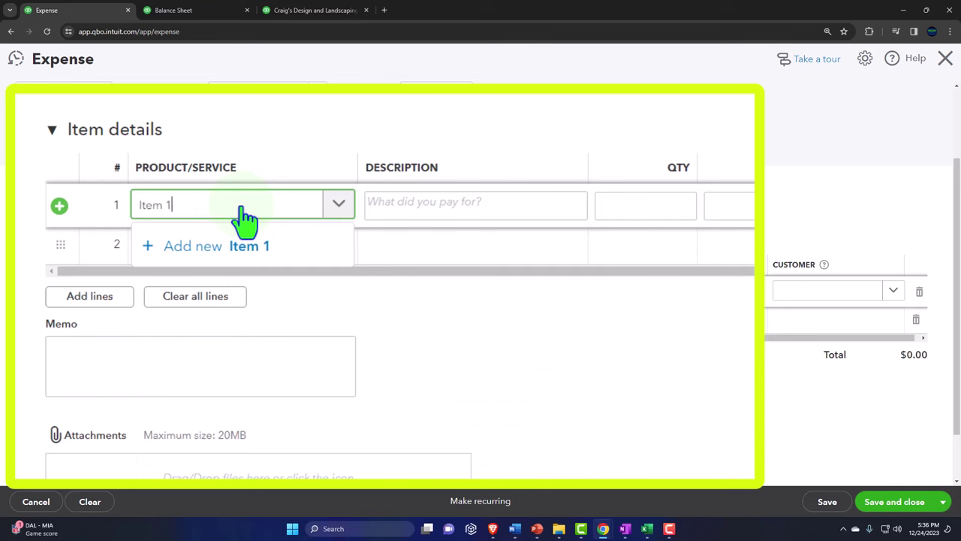
key(Tab)
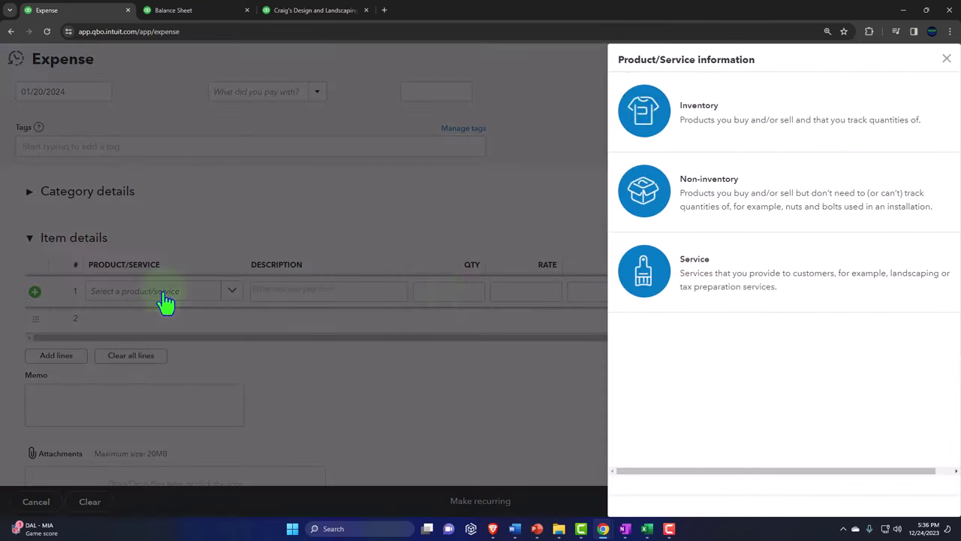
click(728, 124)
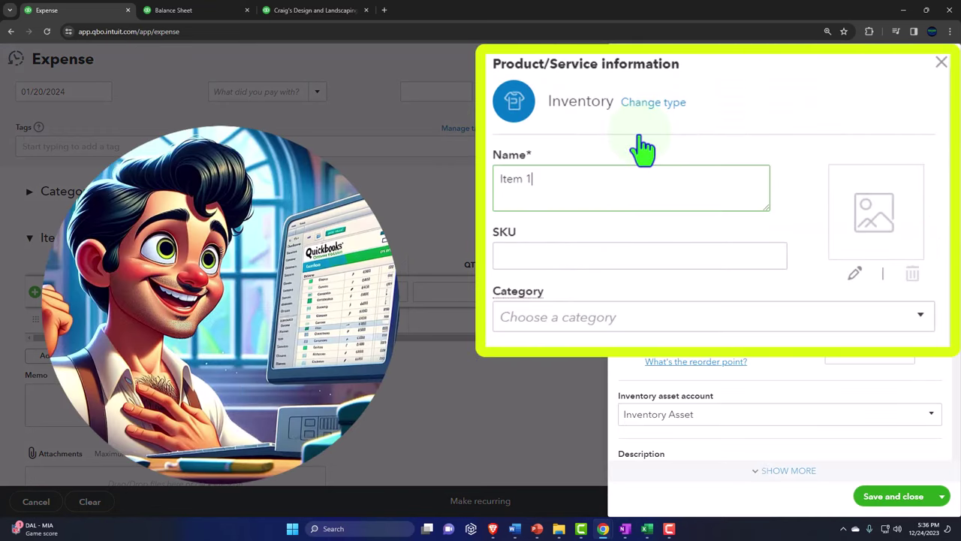
Step: Set Item 1's initial quantity on hand to 0 with an as-of date of 12/01/2023
drag(678, 141, 615, 149)
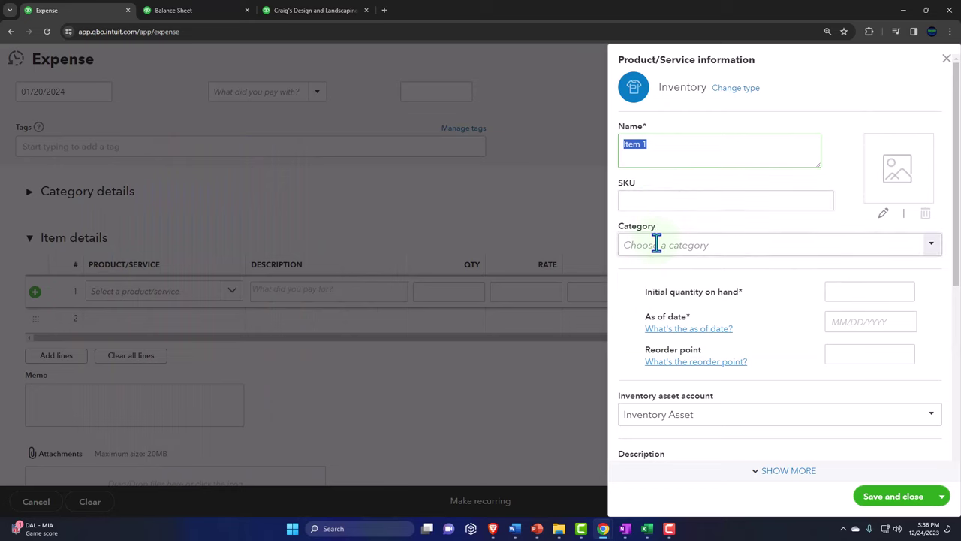
scroll(720, 245, down, 2)
click(829, 193)
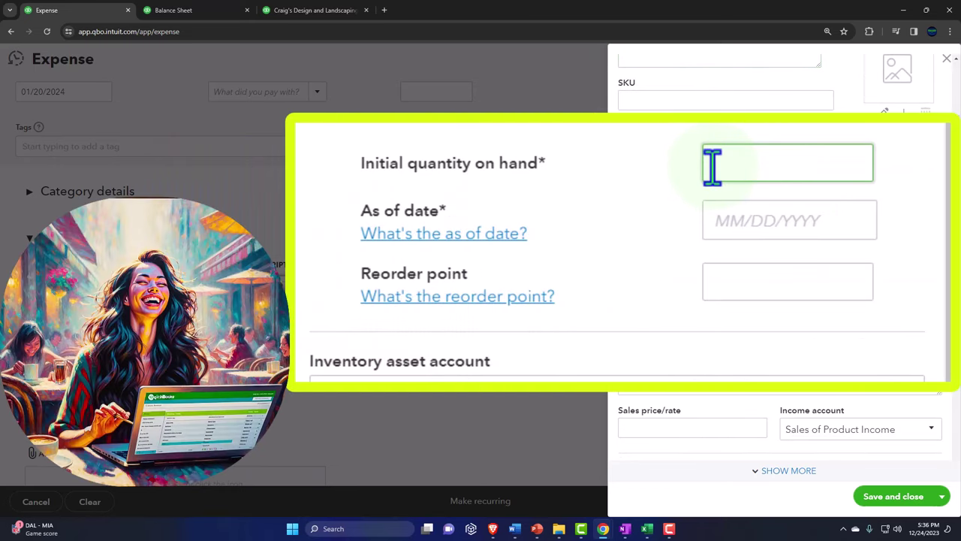
click(736, 218)
click(921, 285)
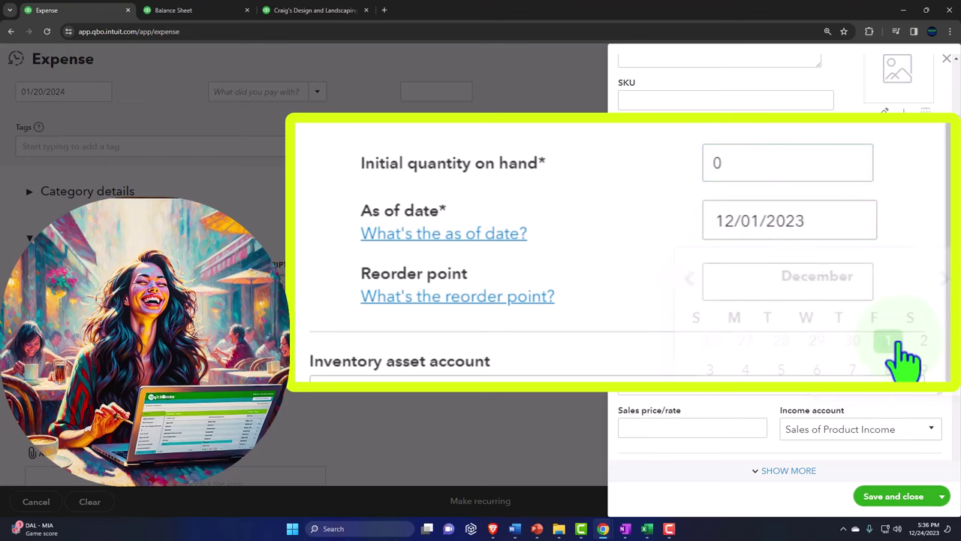
Step: Enter Item 1 as the product's sales description and set its sales price to 230, keeping Sales of Product Income as the income account
scroll(854, 257, down, 2)
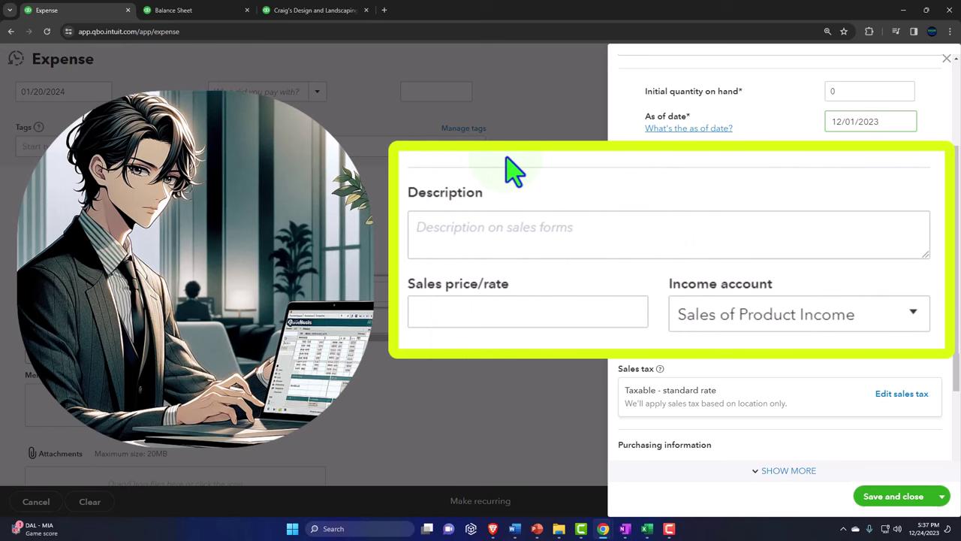
click(467, 226)
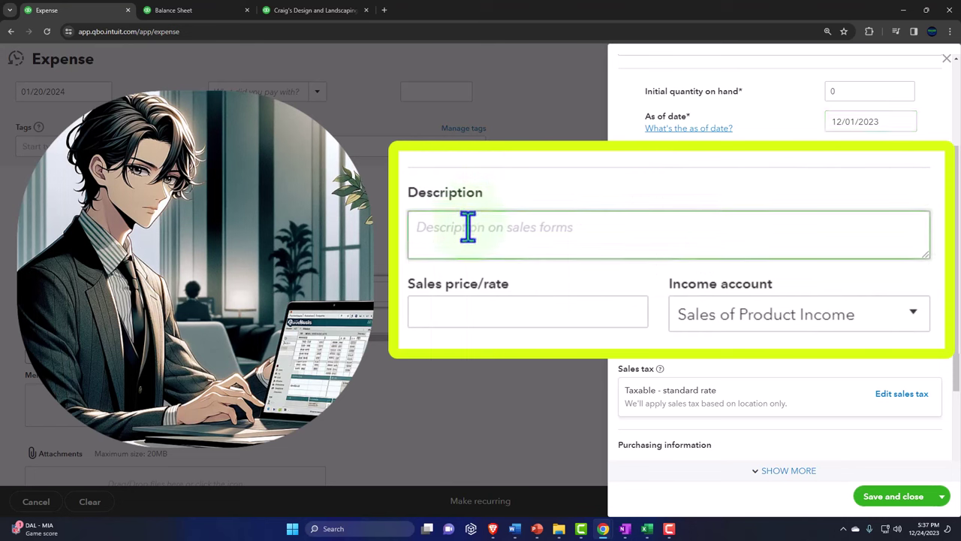
text(Item 1)
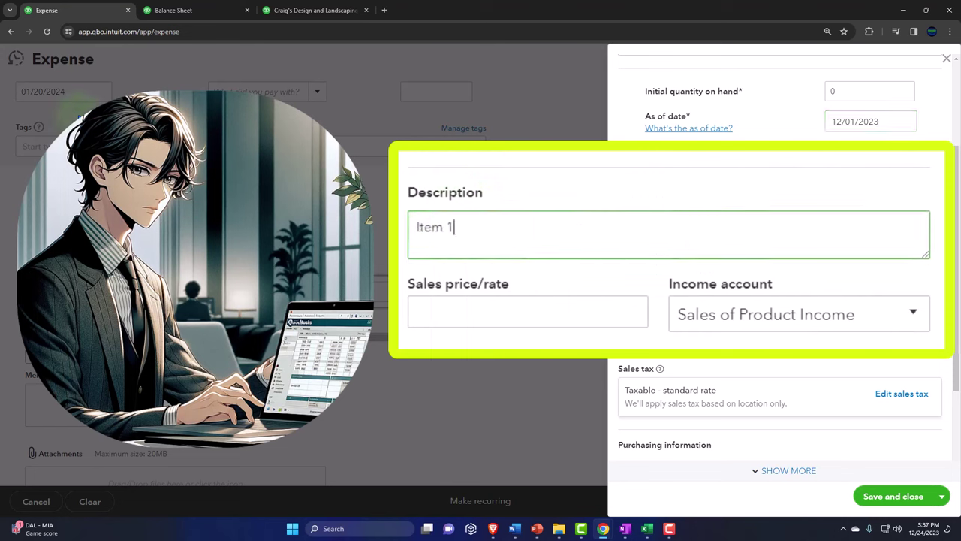
click(475, 307)
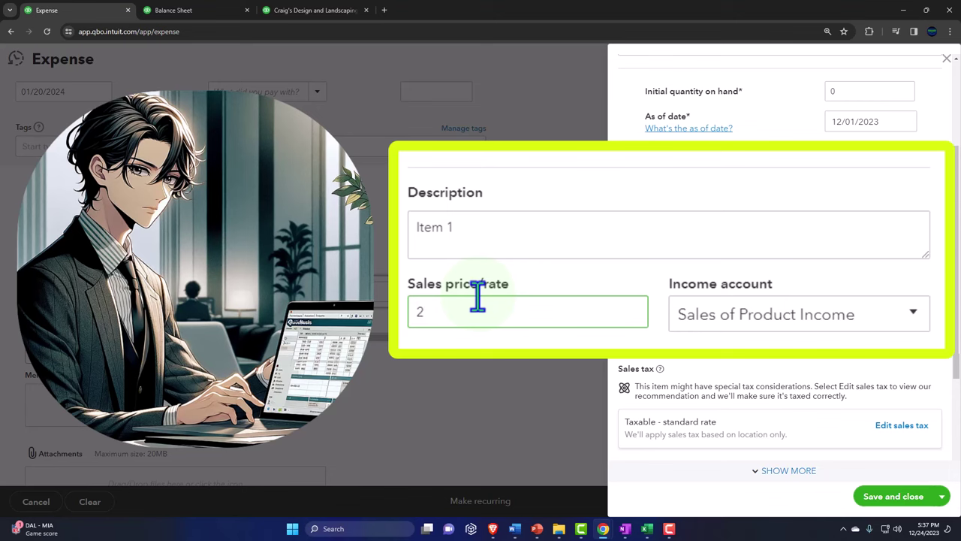
text(230)
key(Tab)
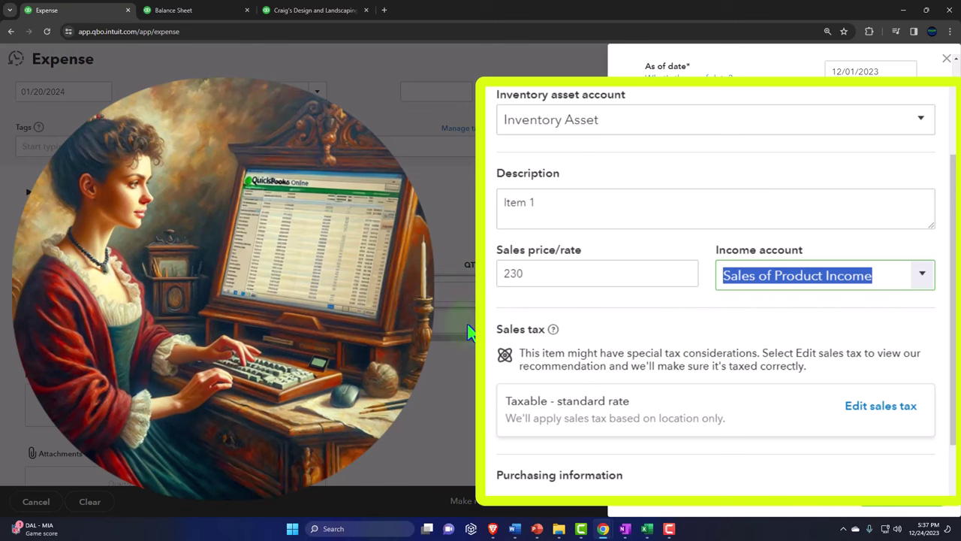
Step: Enter Item 1 as the purchase description with a cost of 200, keep Cost of Goods Sold, and save the new inventory item
scroll(676, 414, down, 3)
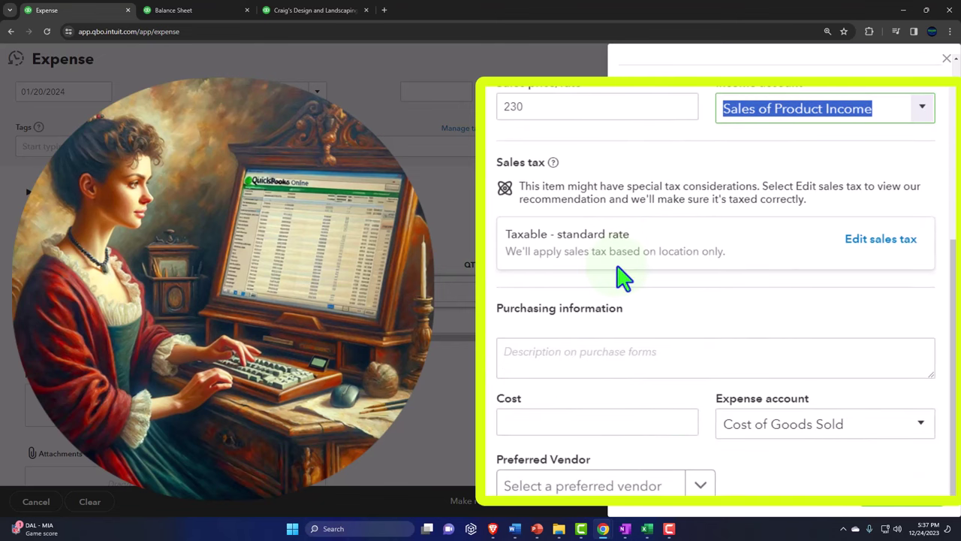
click(553, 359)
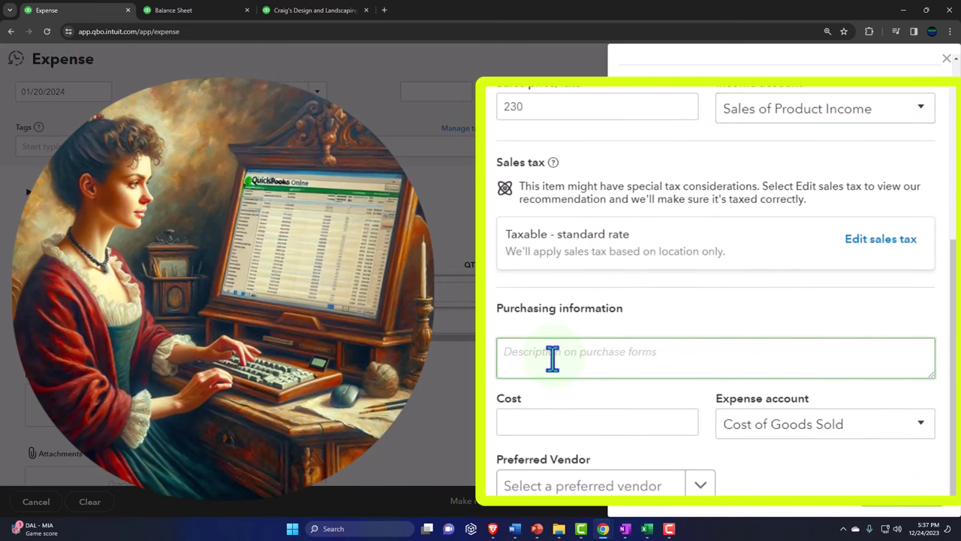
text(Item 1)
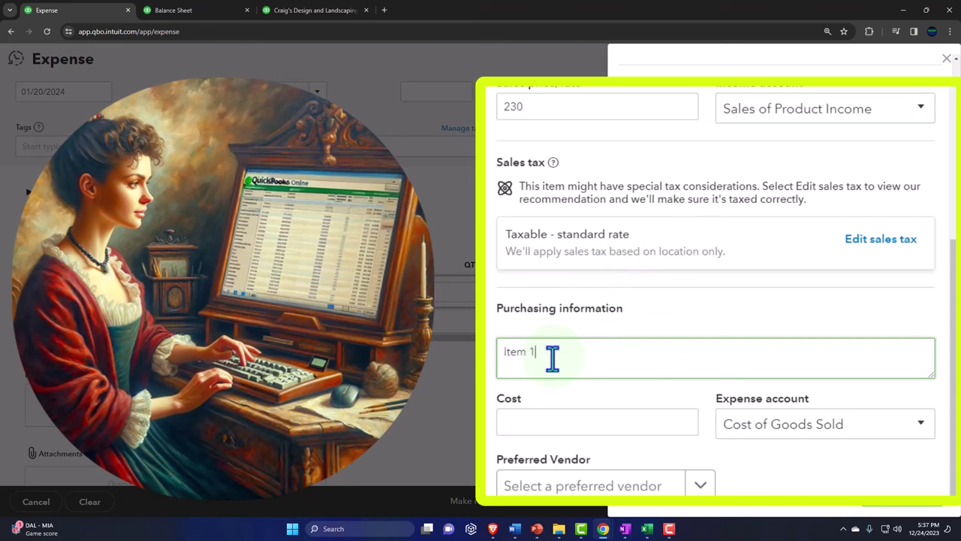
click(540, 422)
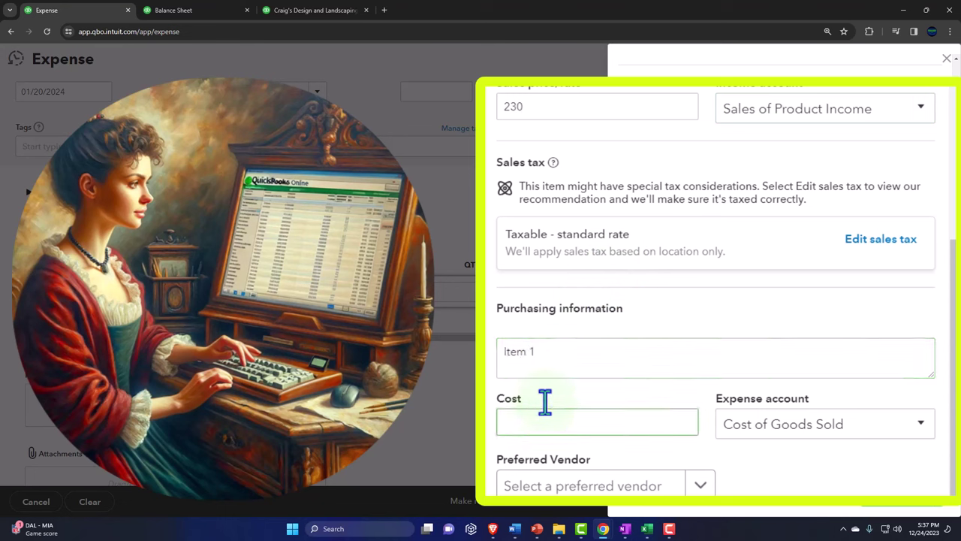
text(200)
key(Tab)
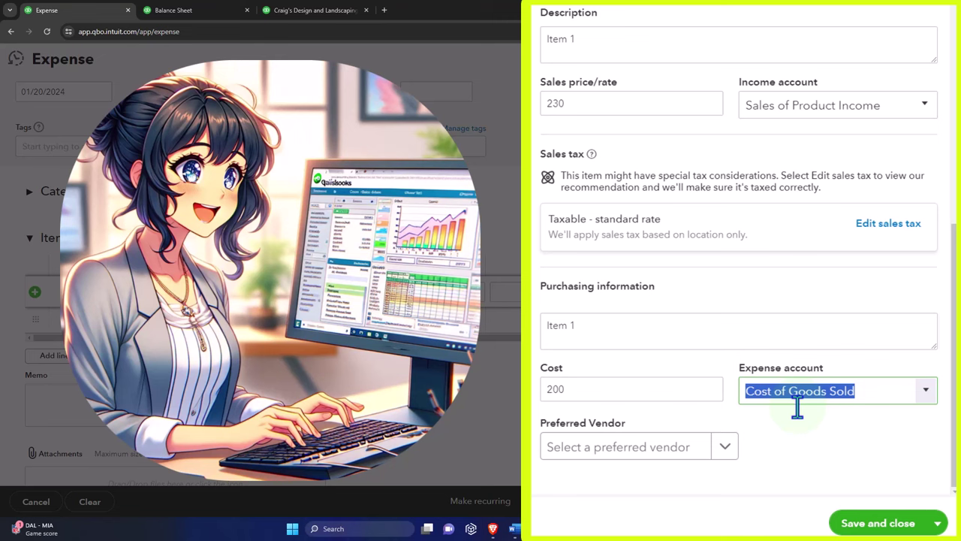
click(892, 500)
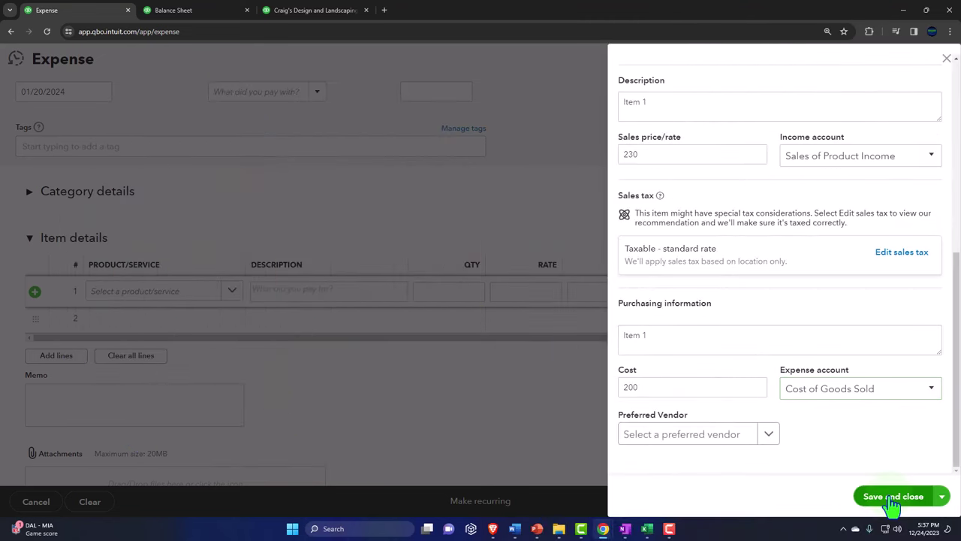
click(892, 499)
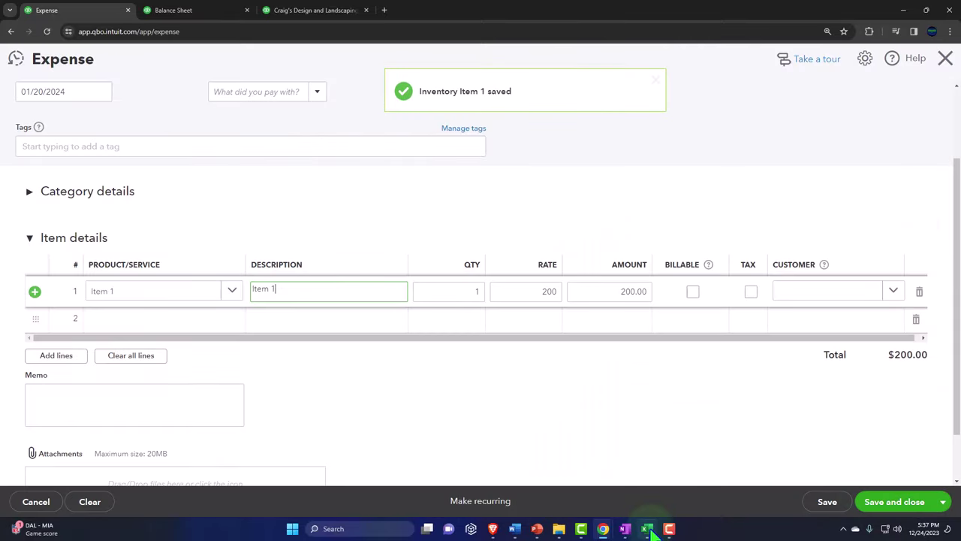
Step: Switch to the Excel worksheet and link the expense form's debit account in B3 to the Inventory account in E6
click(648, 529)
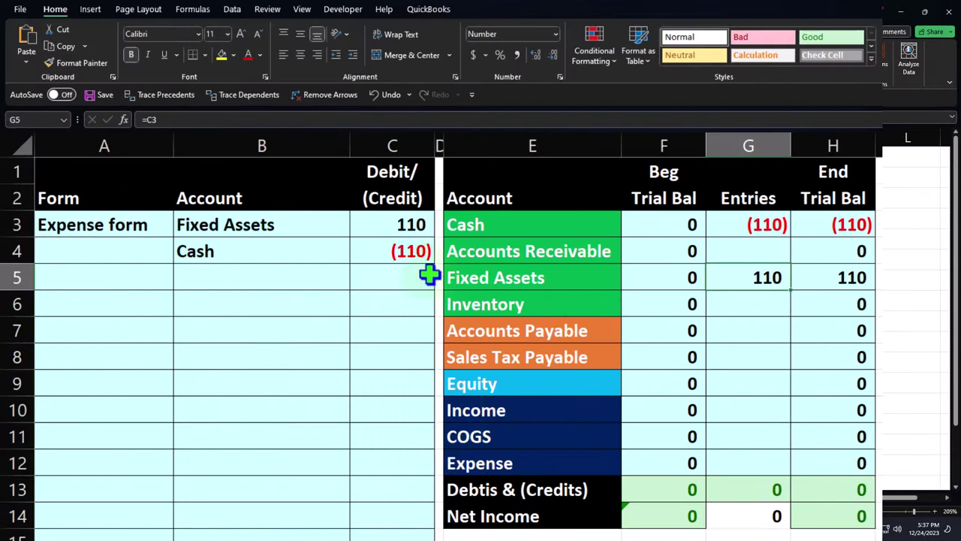
click(392, 225)
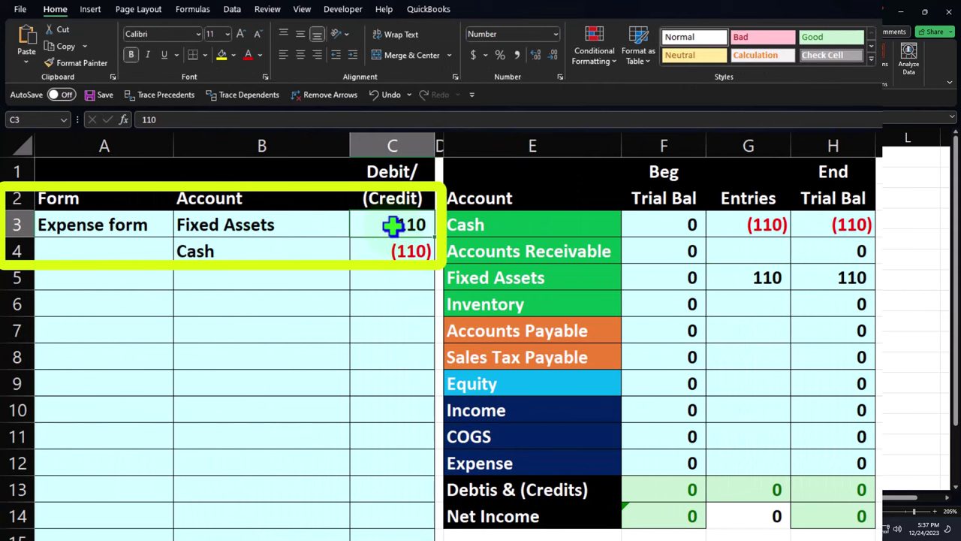
key(Left)
text(=)
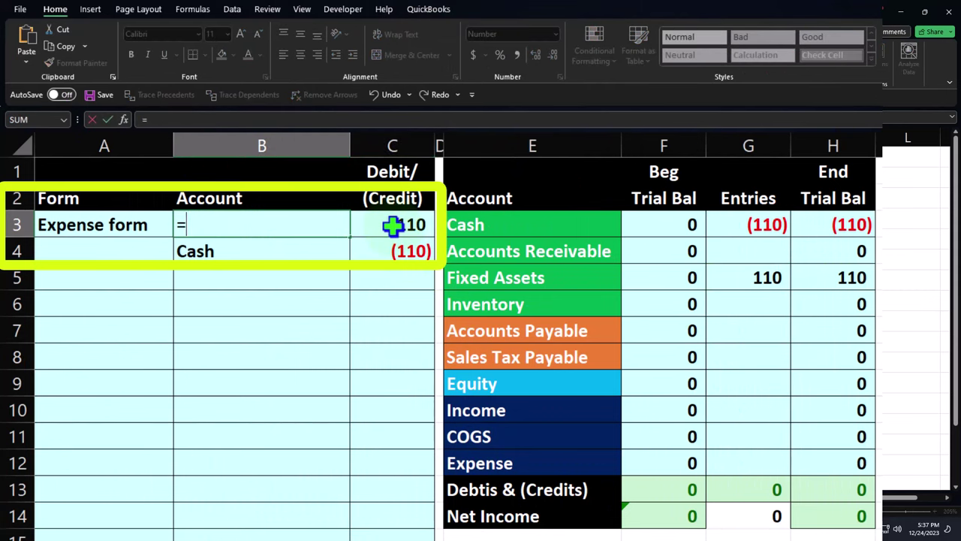
key(Right)
key(Right)
key(Right)
key(Down)
key(Down)
key(Down)
key(Return)
Step: Set the Inventory debit amount in C3 to 210
key(Right)
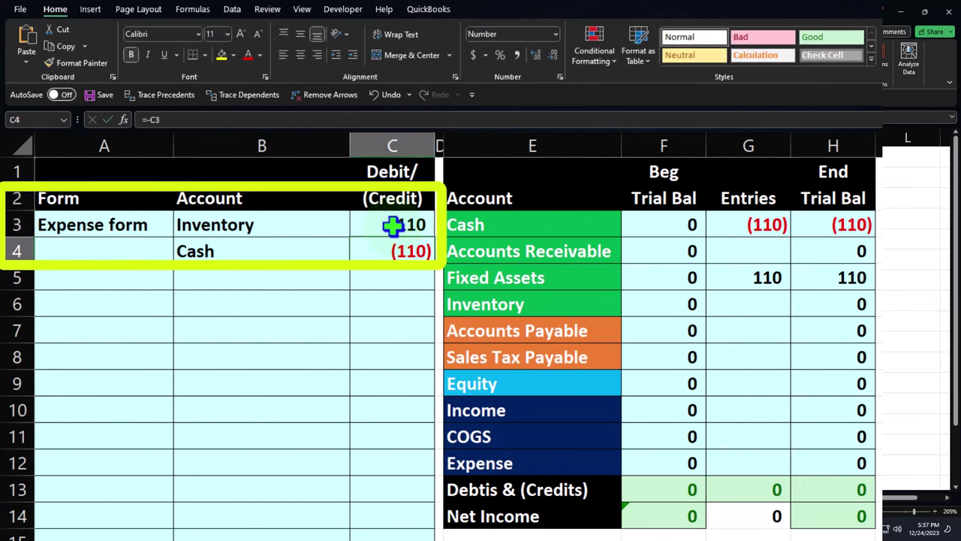
key(Up)
text(210)
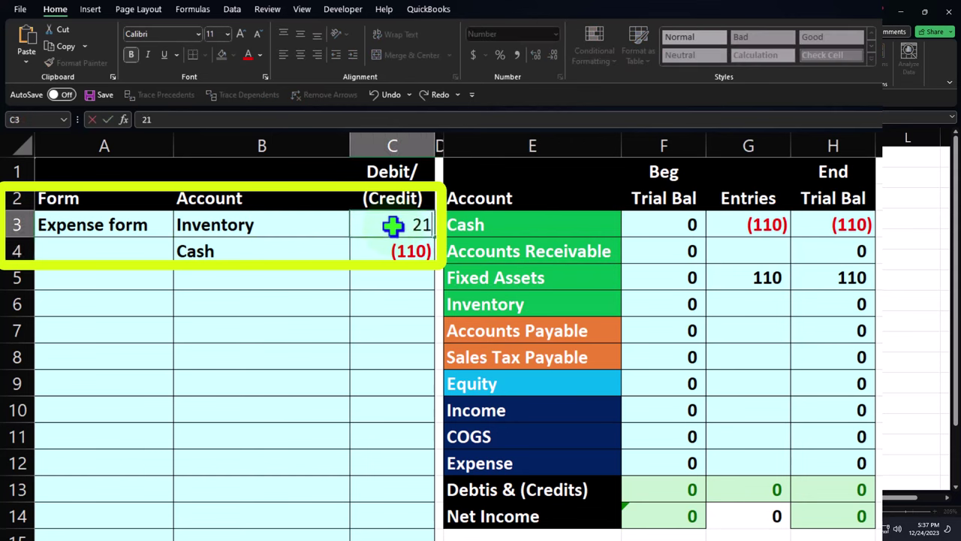
key(Return)
Step: Clear the Fixed Assets entry in G5 of the trial balance
key(Right)
key(Right)
key(Right)
key(Right)
key(Down)
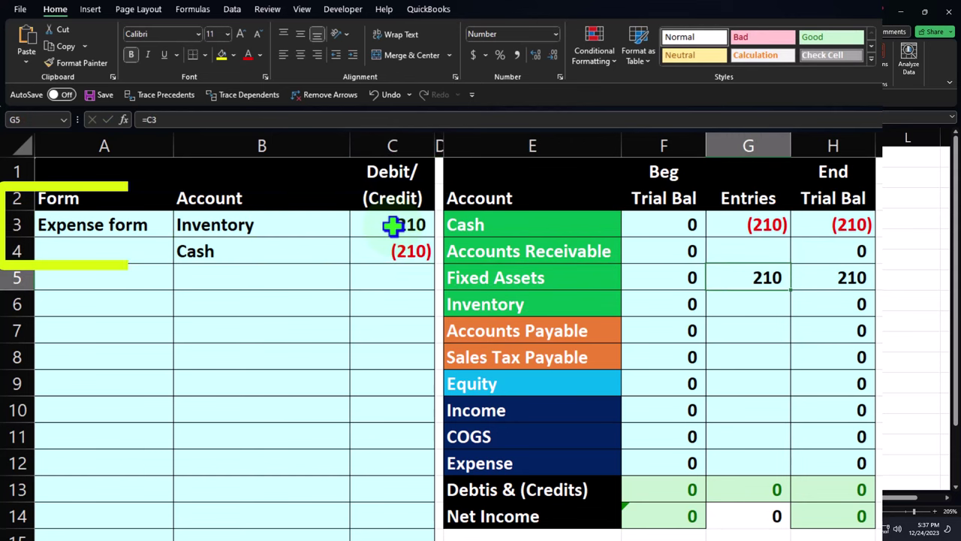
key(Delete)
Step: Link the Inventory entry in G6 to the debit amount in C3 and highlight the Inventory row across E6:H6
key(Down)
text(=)
key(Left)
key(Left)
key(Left)
key(Left)
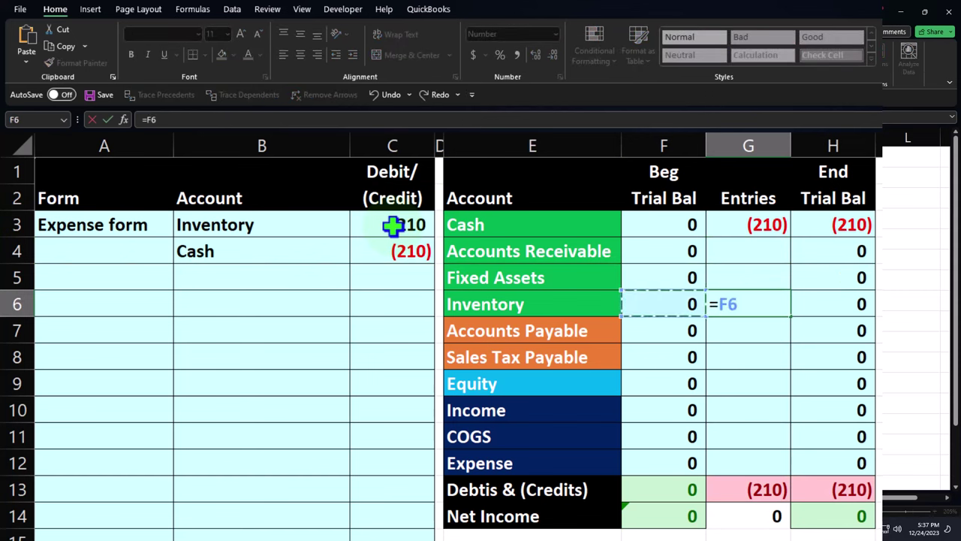
key(Up)
key(Up)
key(Up)
key(Return)
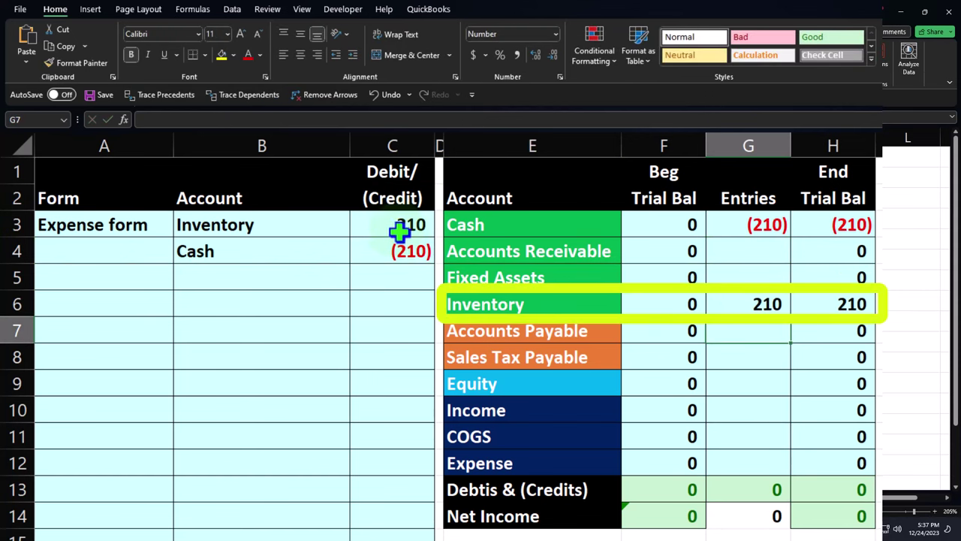
drag(545, 303, 855, 303)
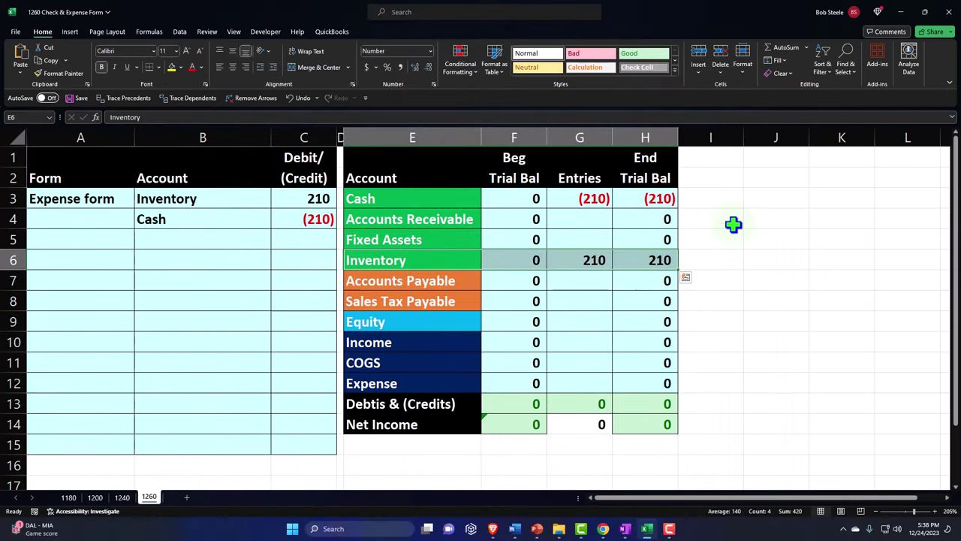
Step: Switch from the worksheet to QuickBooks Online in the browser and save and close the Item 1 expense
click(902, 12)
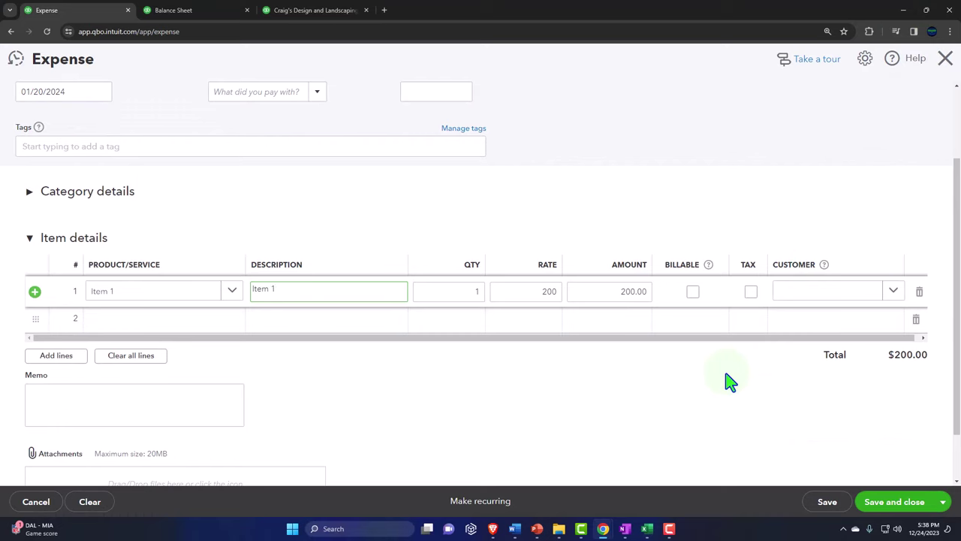
scroll(731, 382, down, 1)
click(893, 506)
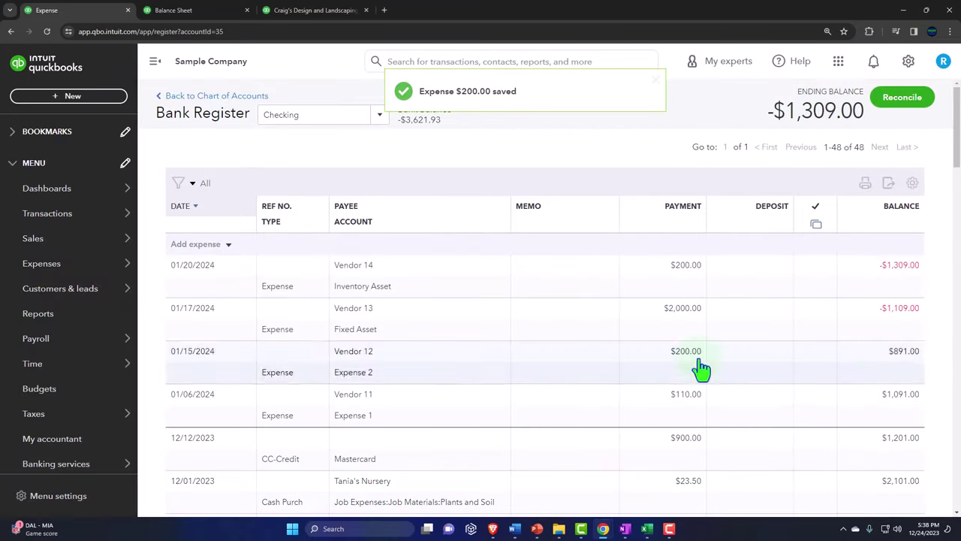
Step: Rerun the balance sheet report to include the saved expense
click(189, 8)
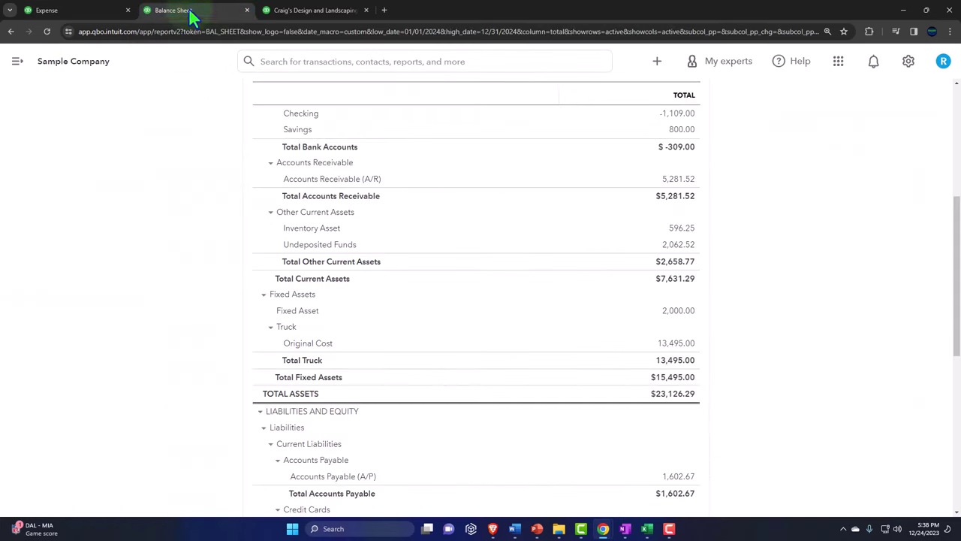
scroll(259, 341, up, 4)
scroll(259, 342, up, 1)
click(573, 201)
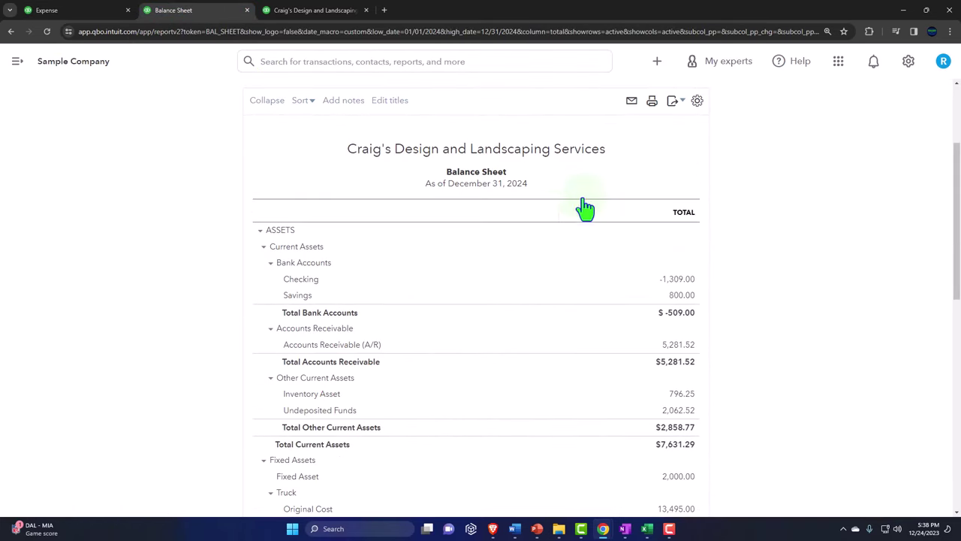
scroll(506, 288, up, 5)
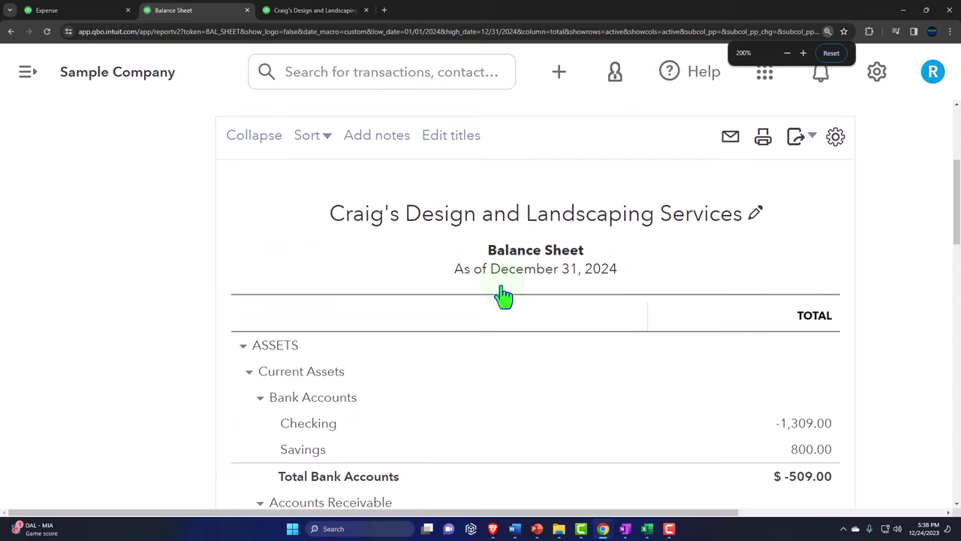
scroll(824, 235, down, 1)
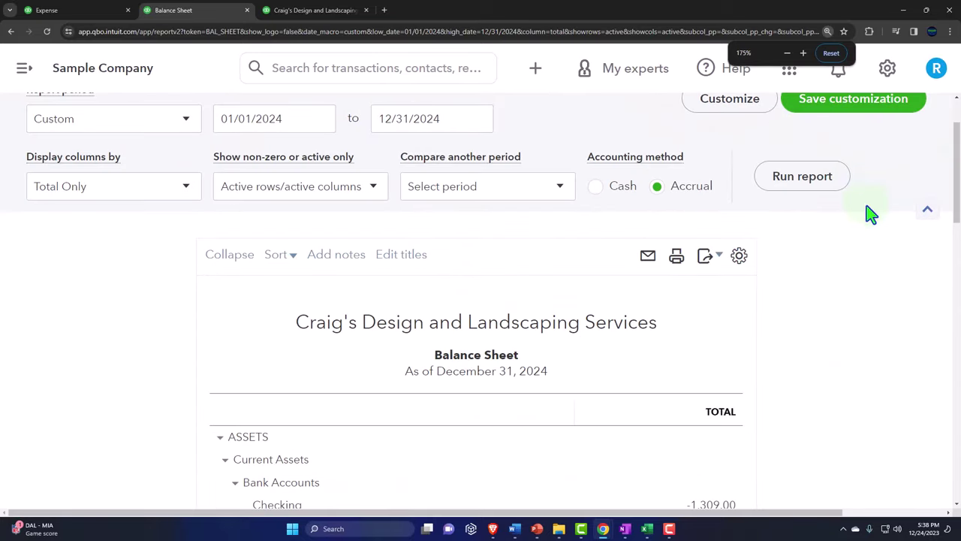
click(810, 187)
Step: Review the transactions behind the Checking balance and return to the balance sheet
scroll(789, 278, down, 1)
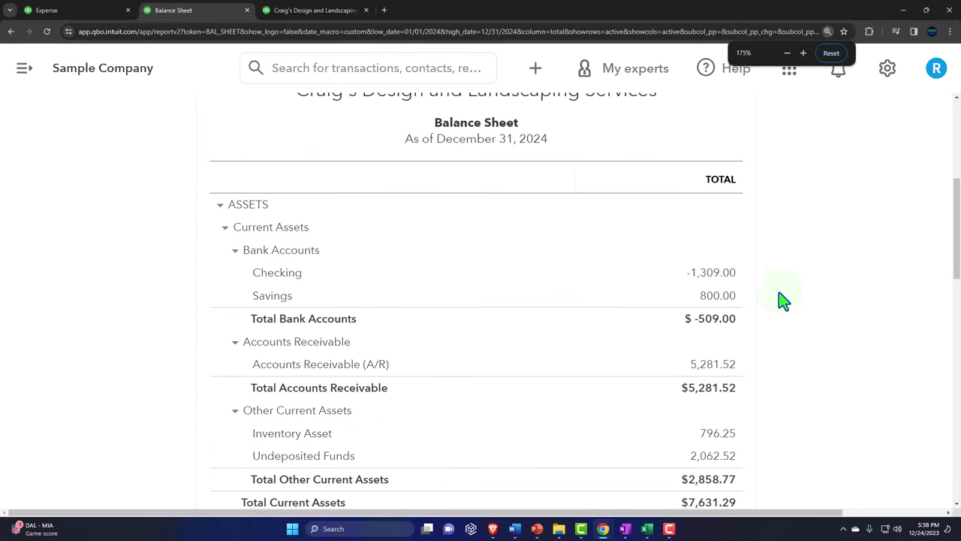
click(709, 298)
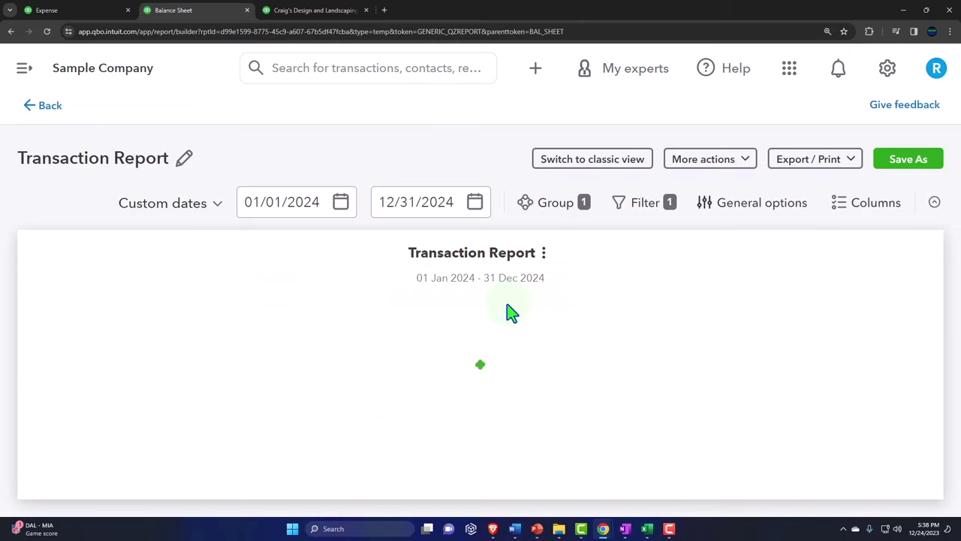
scroll(506, 306, down, 1)
scroll(506, 305, down, 1)
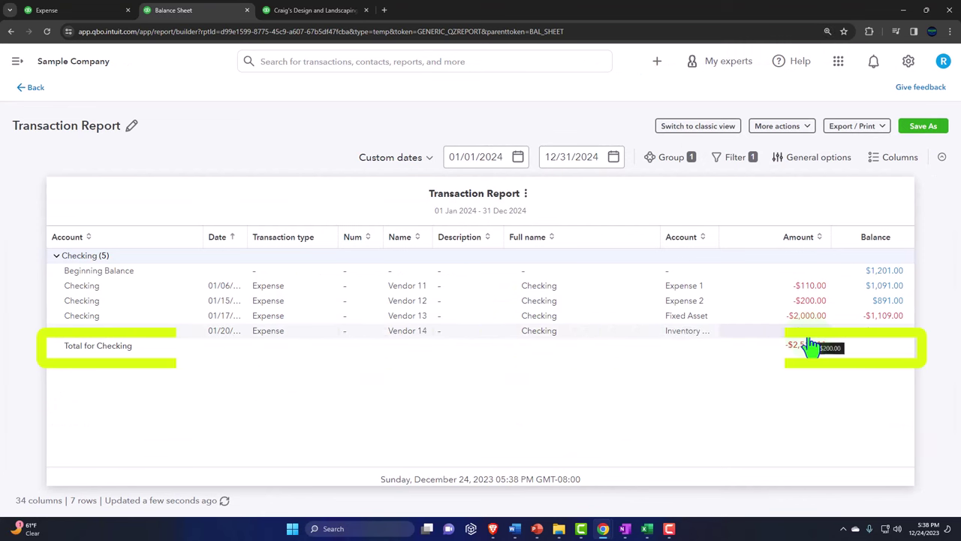
click(36, 89)
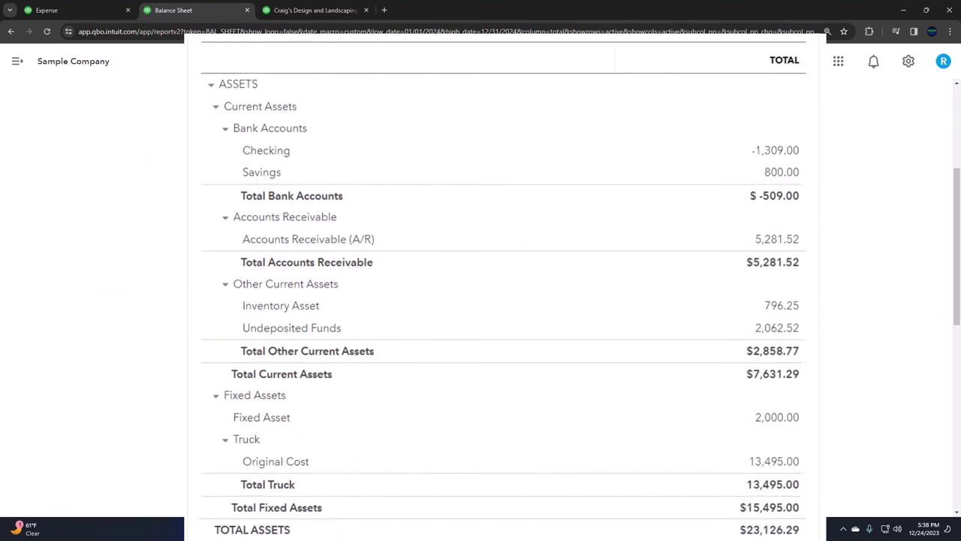
Step: Review the transactions behind the Inventory Asset balance and return to the balance sheet
scroll(236, 338, down, 2)
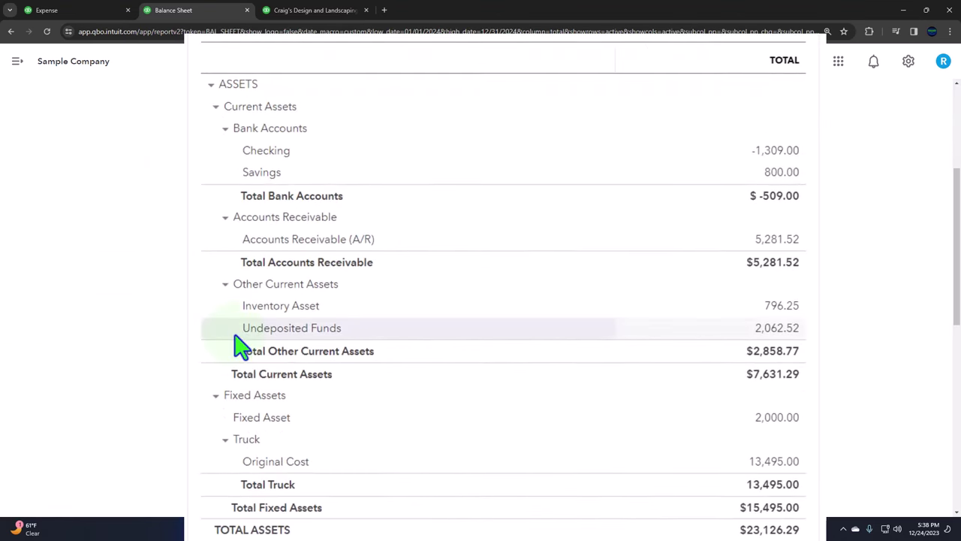
click(790, 308)
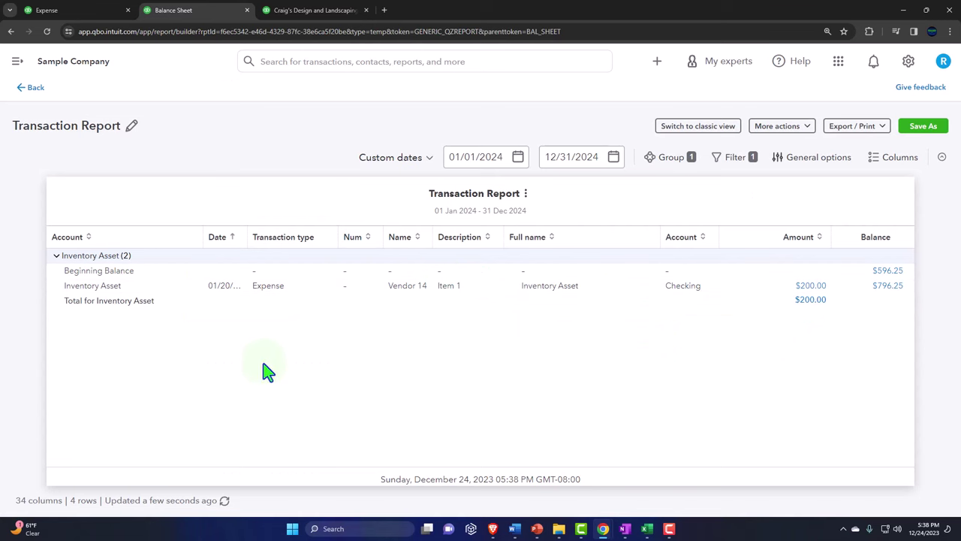
click(31, 88)
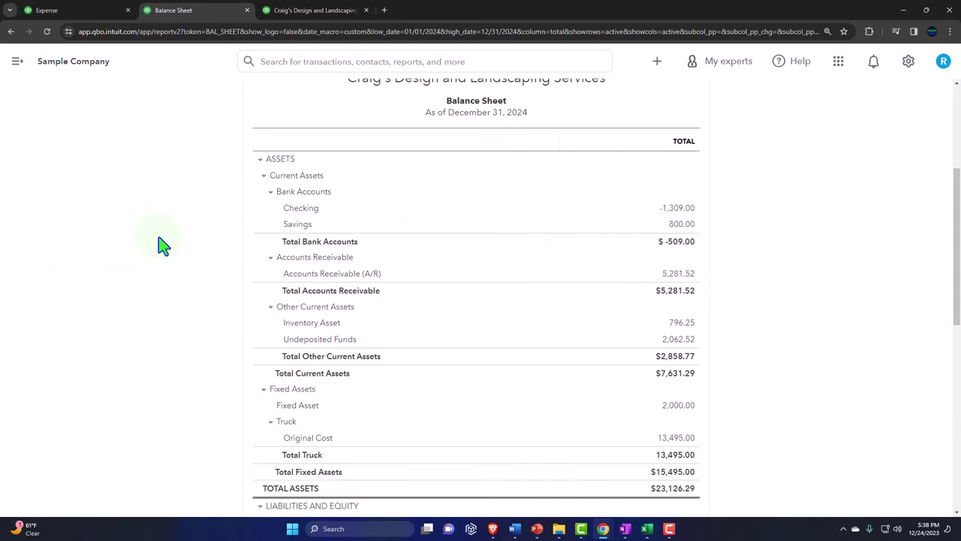
key(ctrl+plus)
key(ctrl+plus)
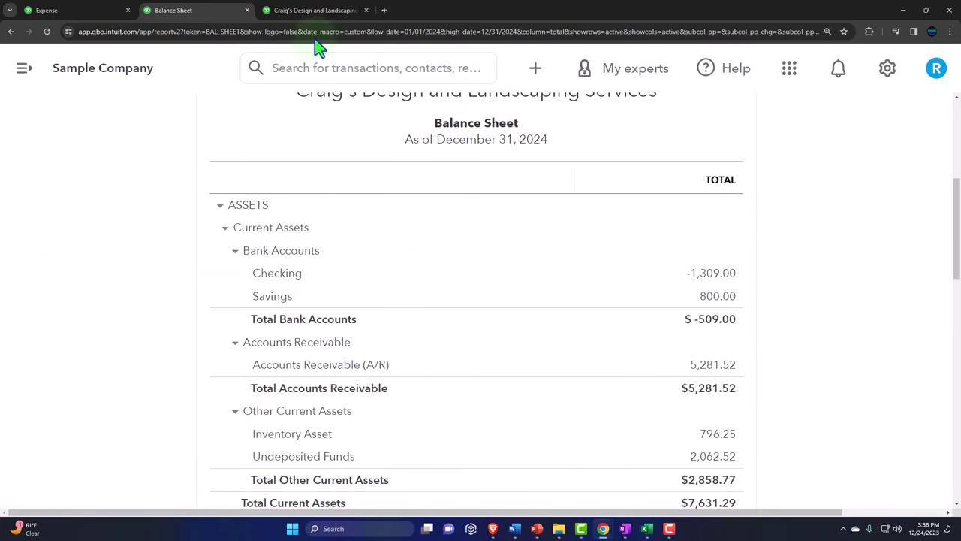
Step: Duplicate the browser tab that holds the Profit and Loss report
click(323, 10)
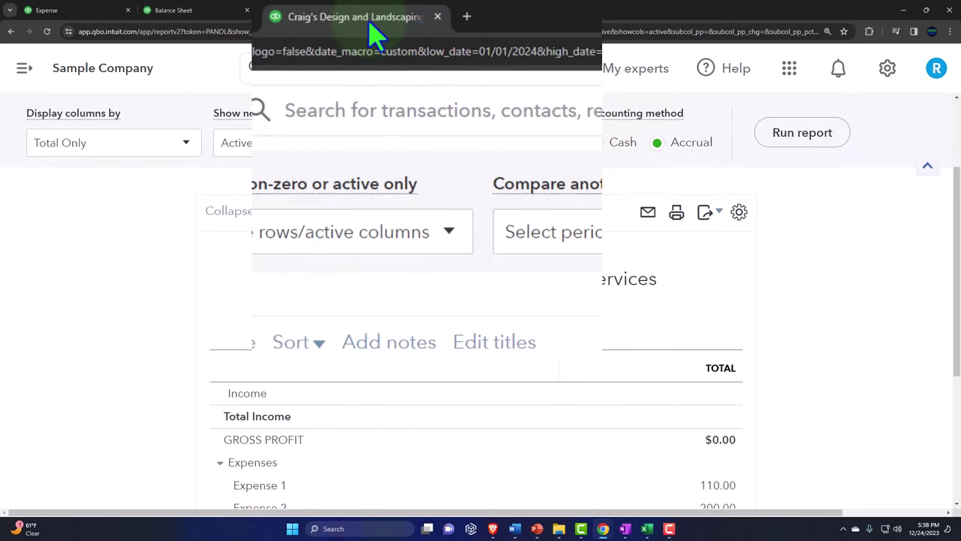
right_click(369, 22)
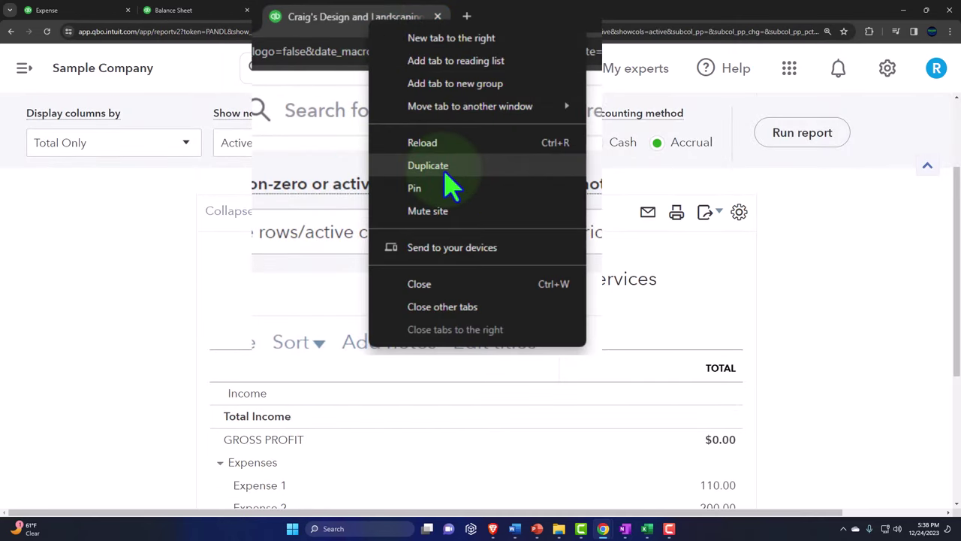
click(370, 104)
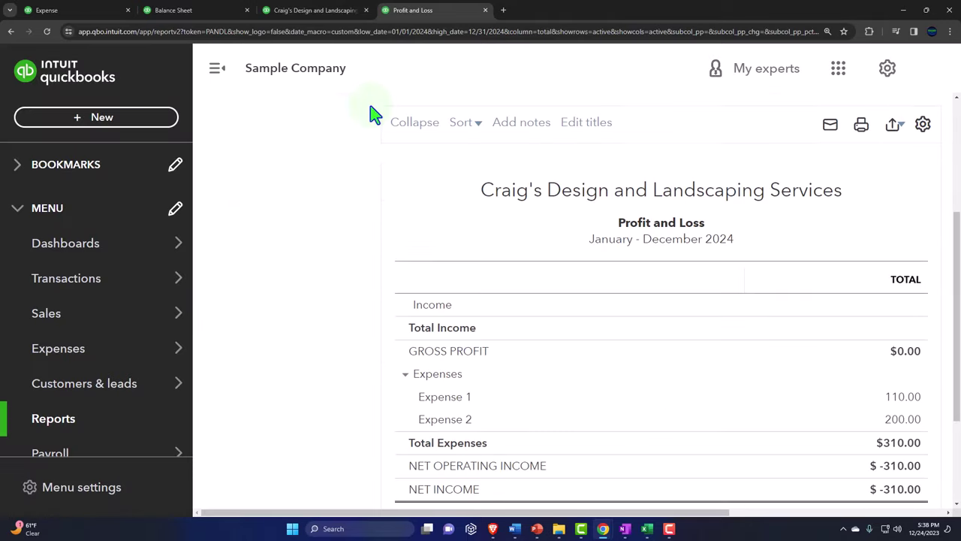
key(ctrl+minus)
key(ctrl+minus)
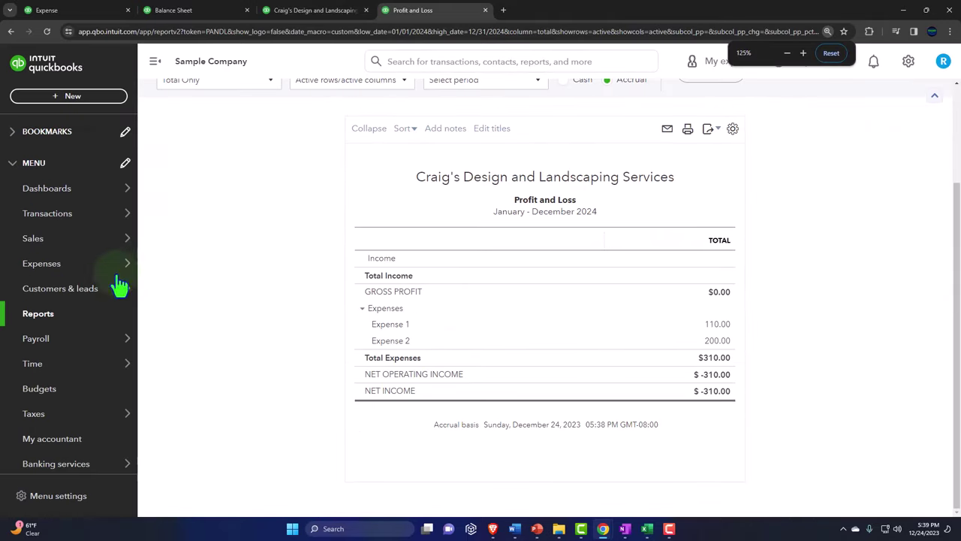
Step: Find the Inventory Valuation Summary report in the report list, open it and collapse the navigation sidebar
click(45, 314)
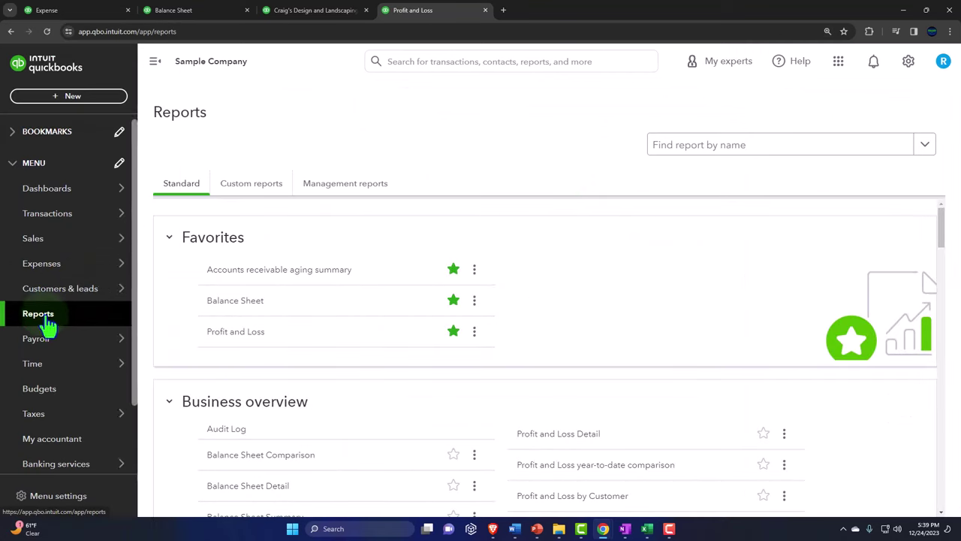
click(666, 153)
text(inve)
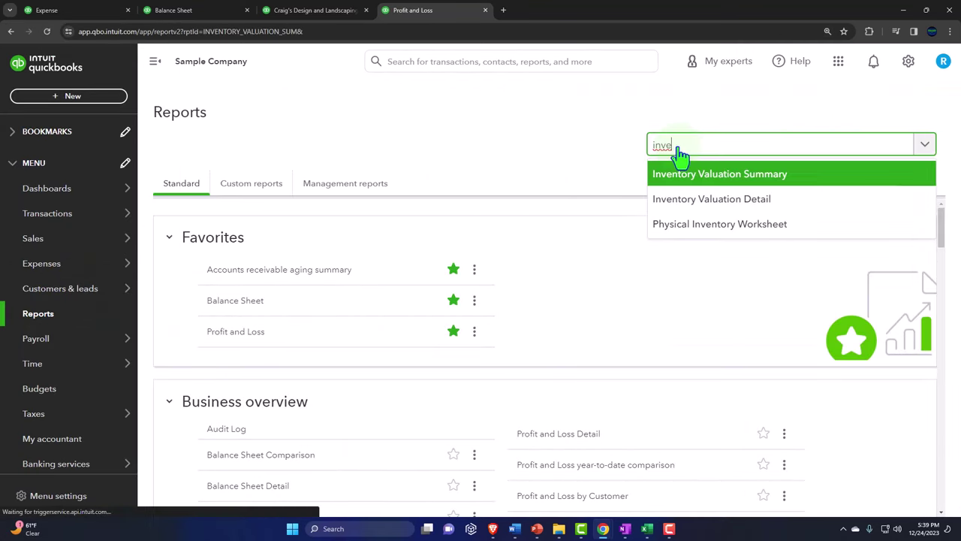
key(Return)
scroll(680, 156, down, 2)
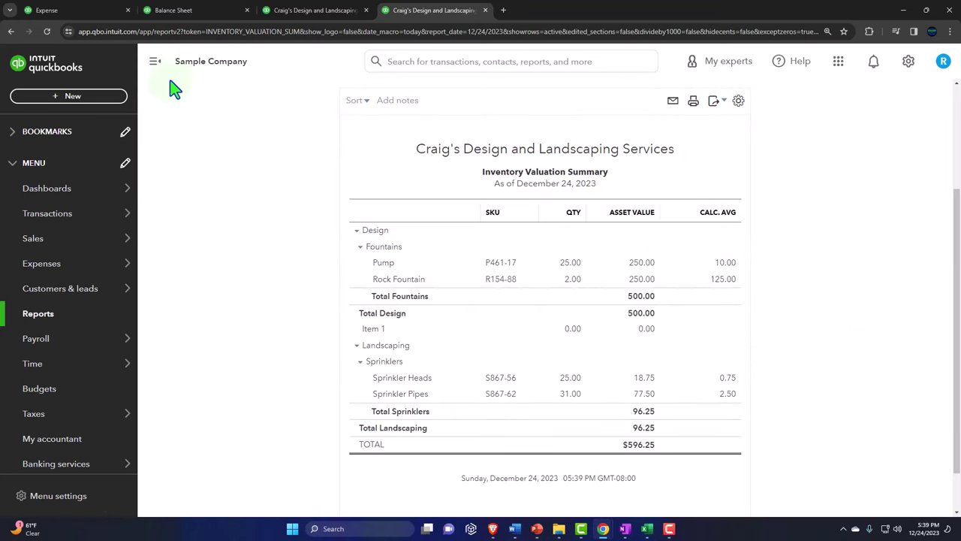
click(155, 63)
key(ctrl+plus)
key(ctrl+plus)
key(ctrl+plus)
key(ctrl+plus)
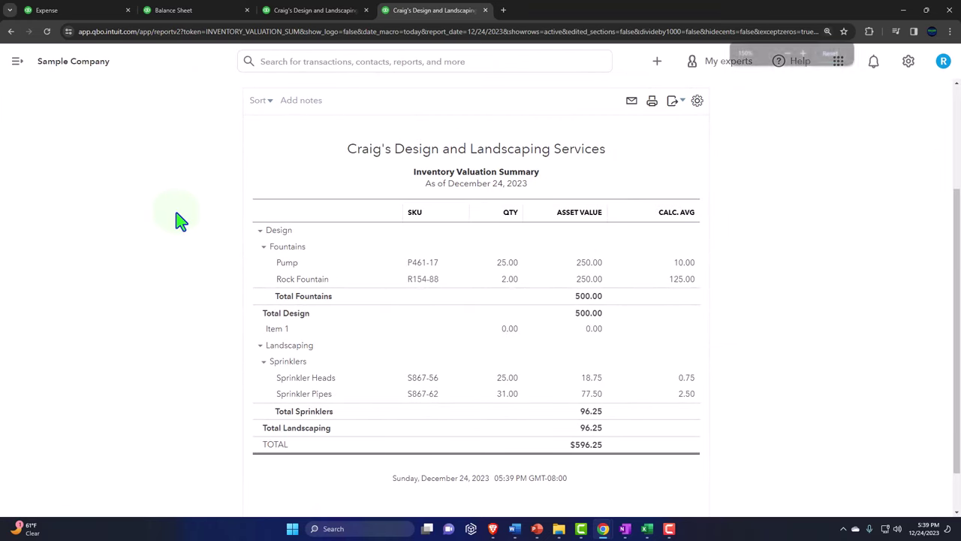
Step: Run the Inventory Valuation Summary with the as-of date set to 12/31/2024
scroll(180, 220, down, 1)
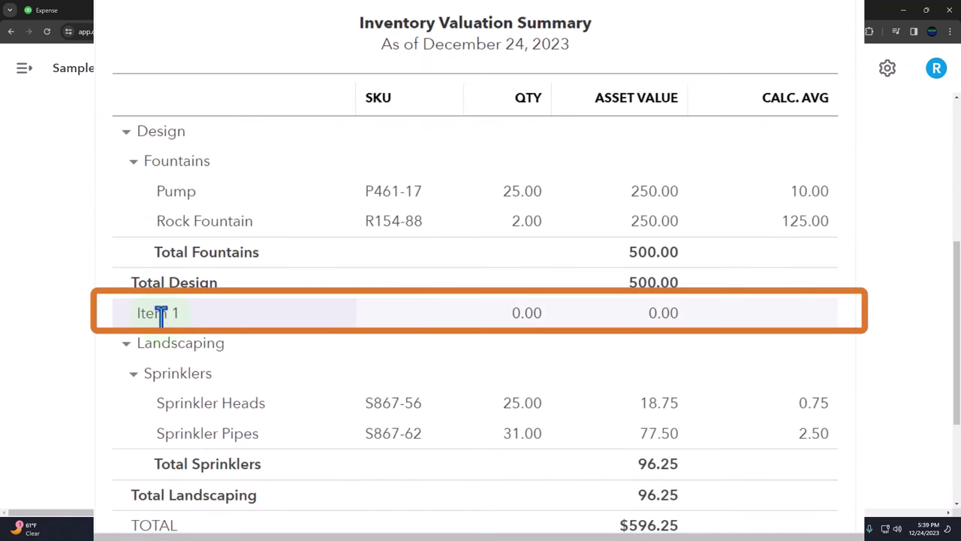
scroll(293, 225, up, 2)
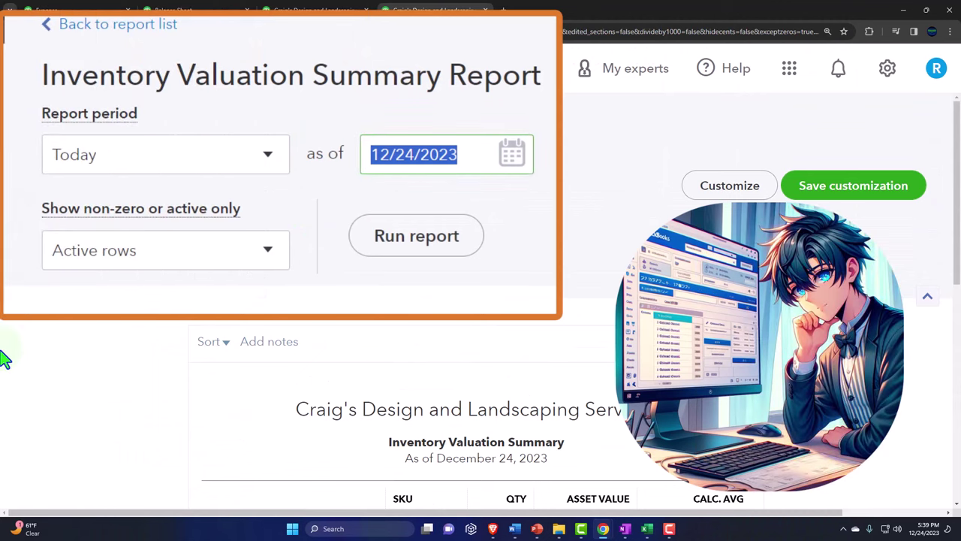
text(12/31/2024)
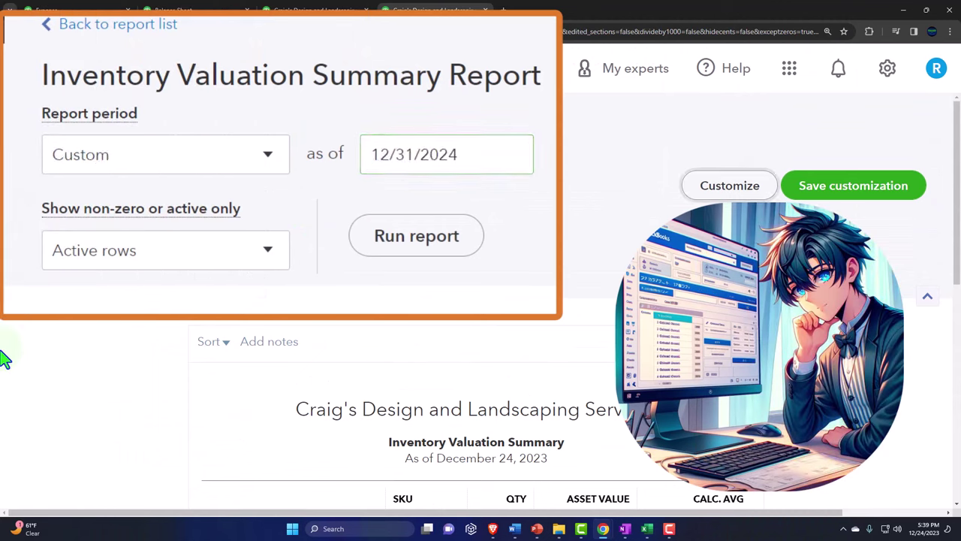
click(413, 242)
Step: Examine Item 1 and the total asset value, and compare the total with Inventory Asset on the balance sheet
scroll(242, 323, down, 5)
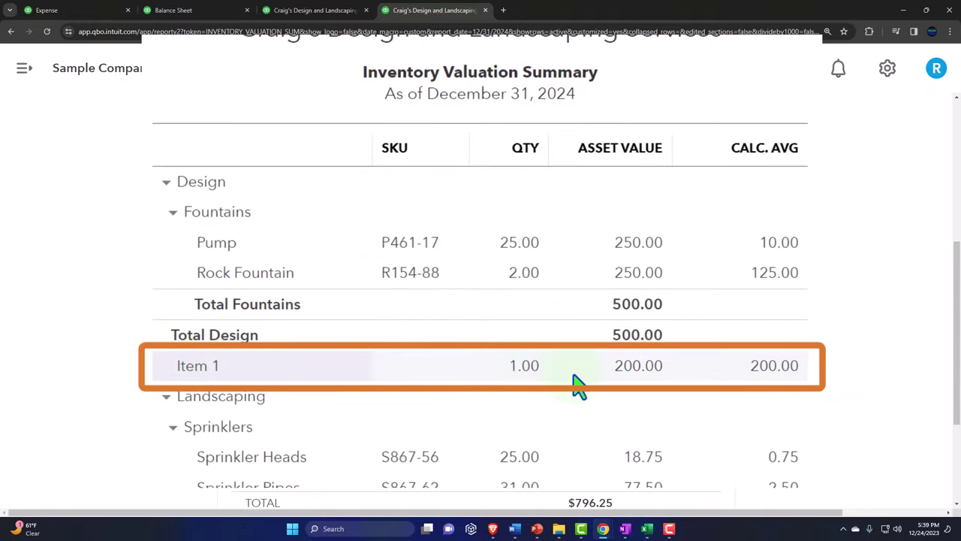
scroll(628, 386, down, 3)
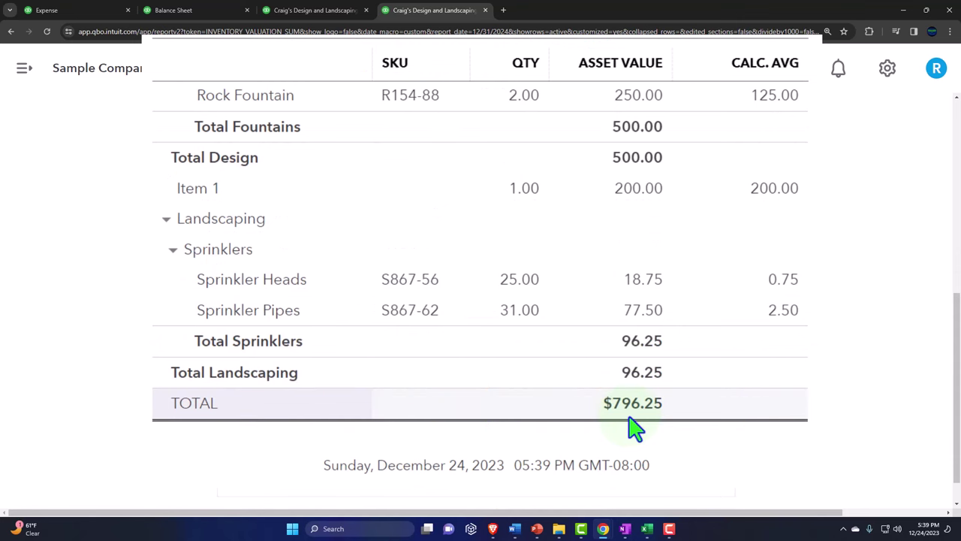
click(197, 15)
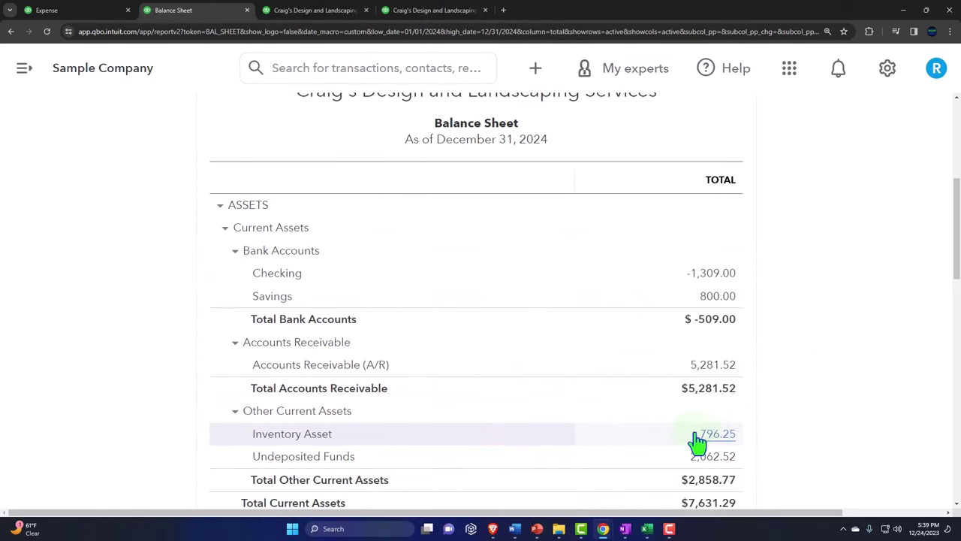
Step: Return to the Checking register and open a new expense form
click(94, 13)
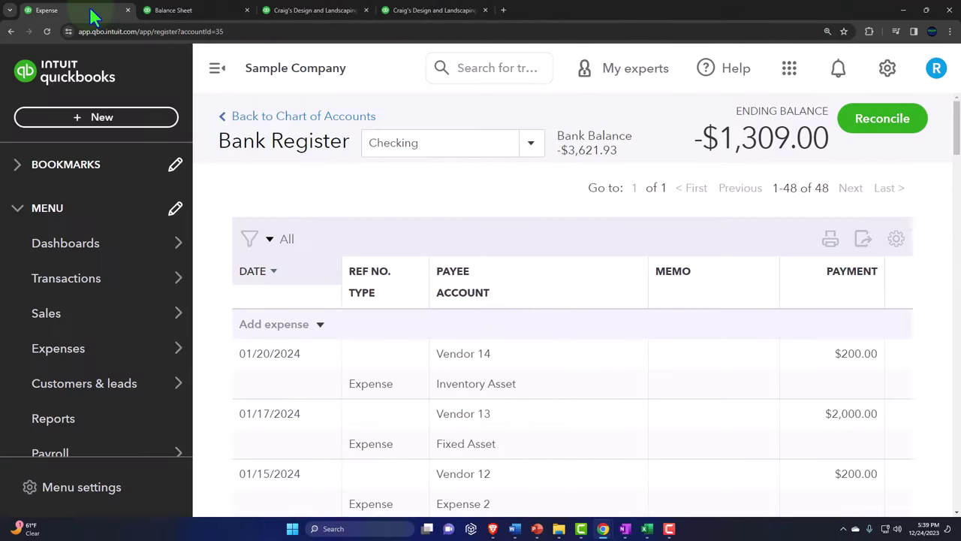
key(ctrl+minus)
key(ctrl+minus)
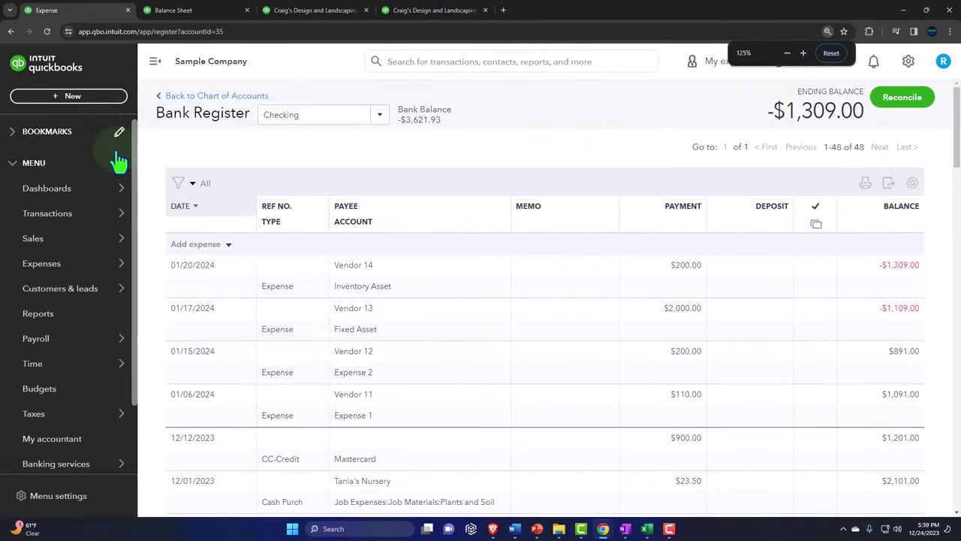
click(73, 102)
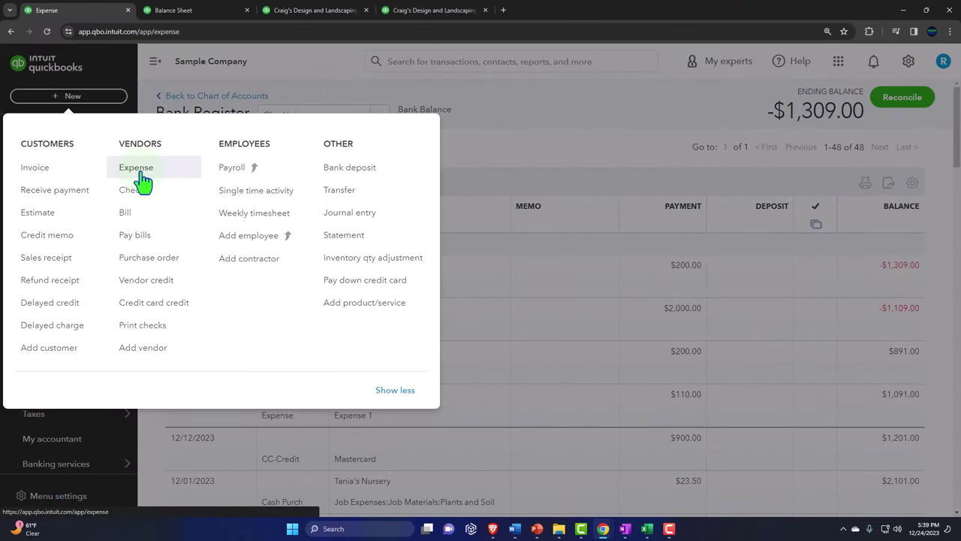
click(142, 181)
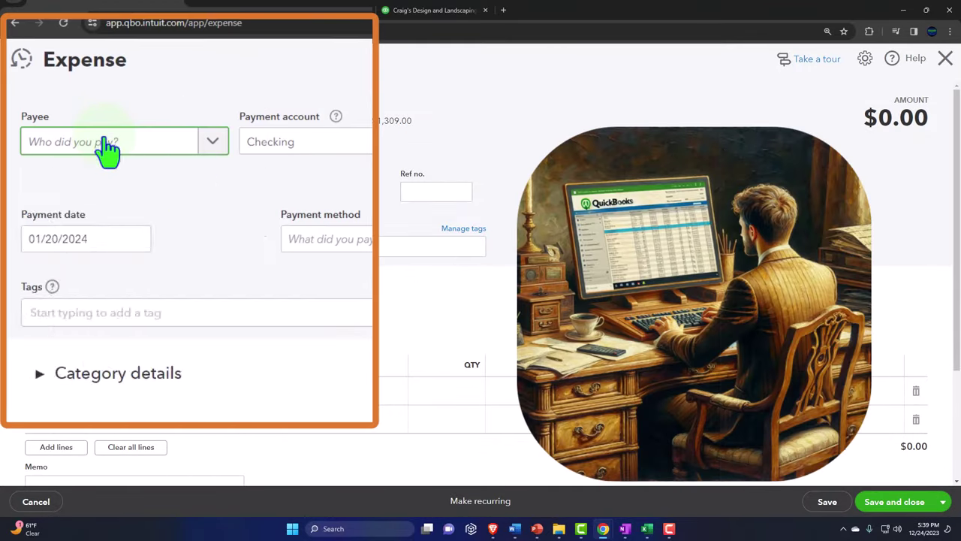
Step: Add Vendor 15 as a new vendor in the expense's payee field and save the vendor record
click(78, 121)
text(Vendo)
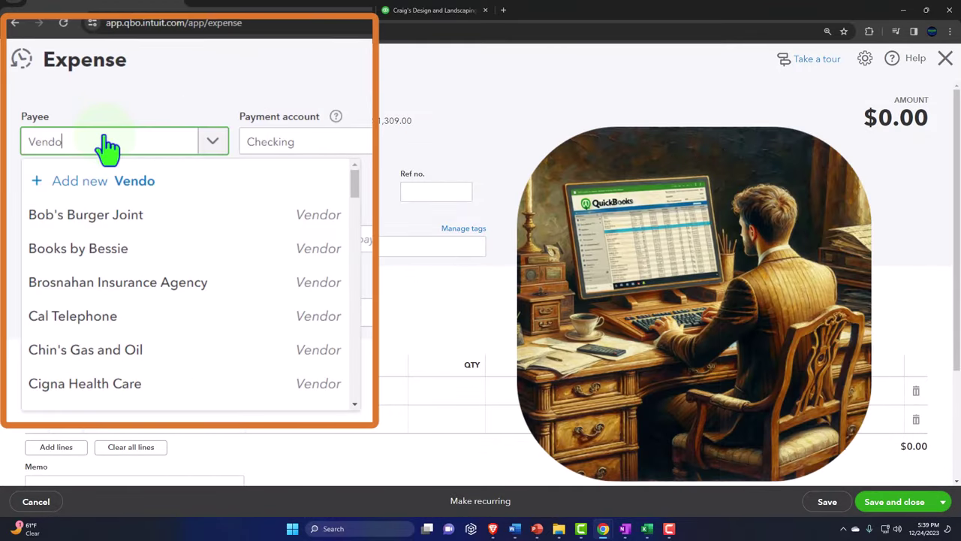
text(r)
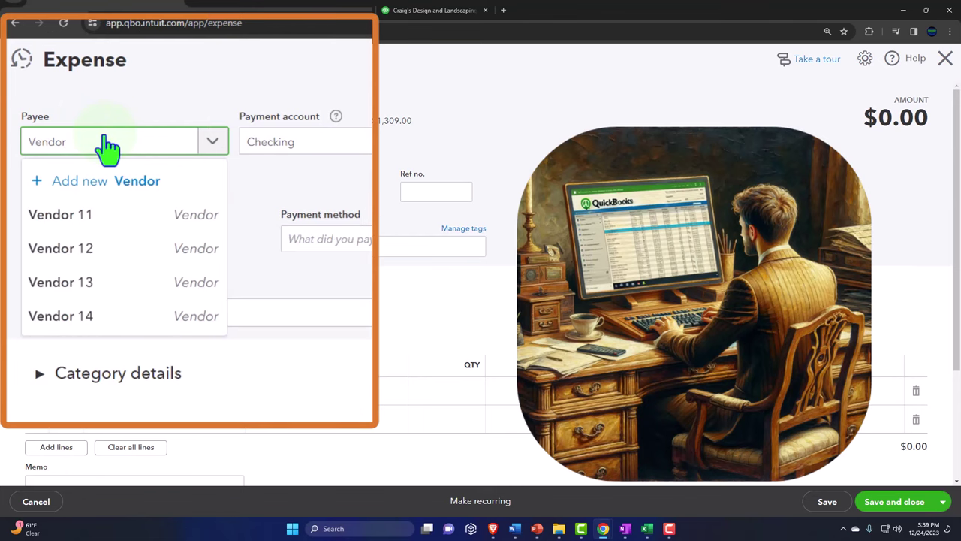
text( 15)
click(102, 141)
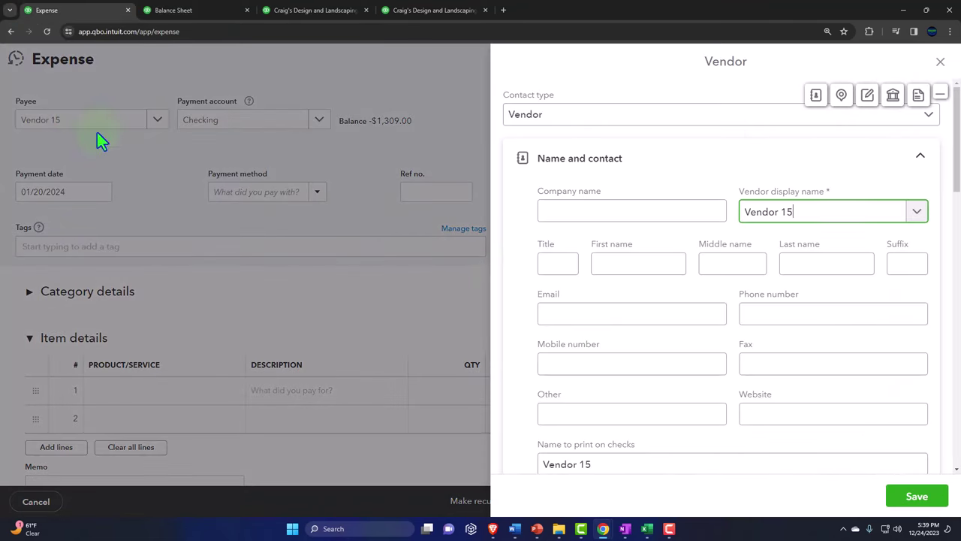
click(917, 498)
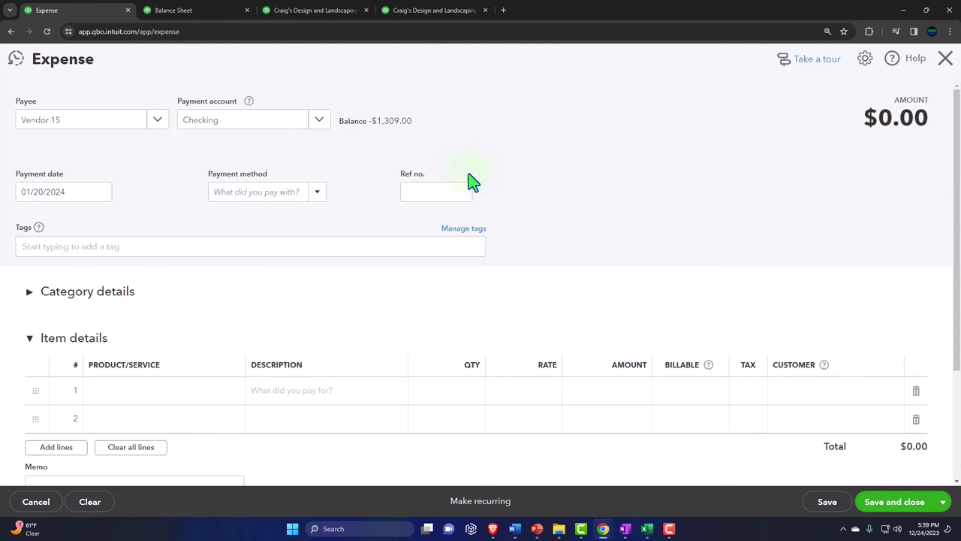
Step: Set the expense's payment account to Visa and its payment date to 01/23/2024
click(319, 119)
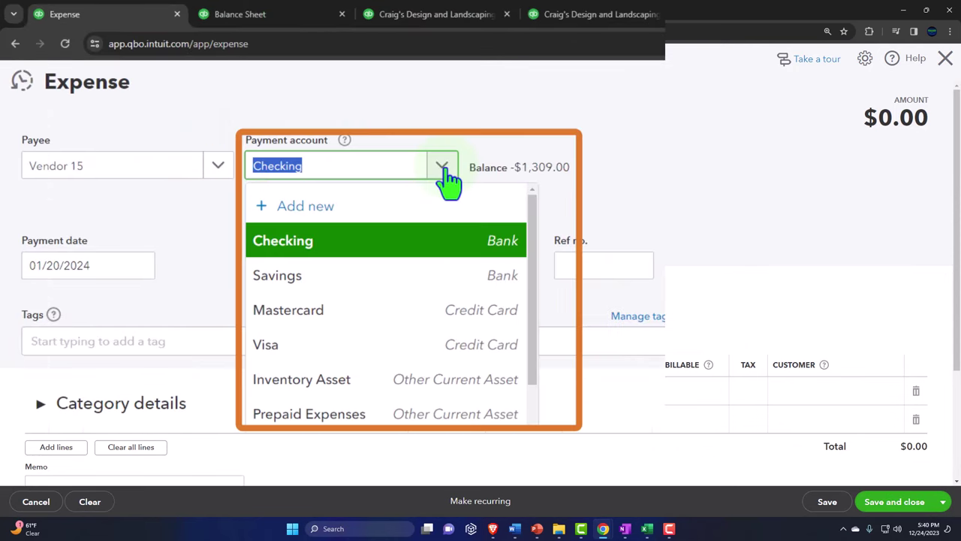
click(350, 353)
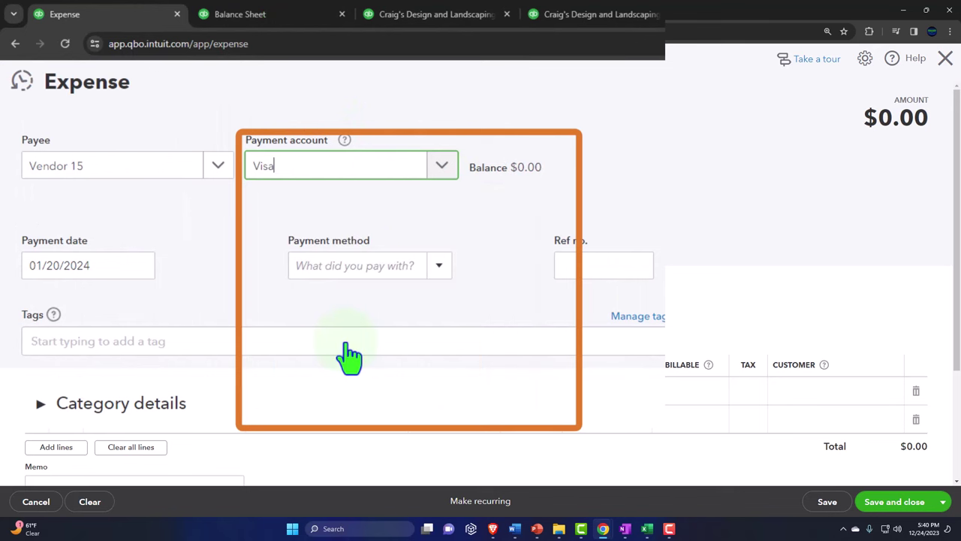
key(Tab)
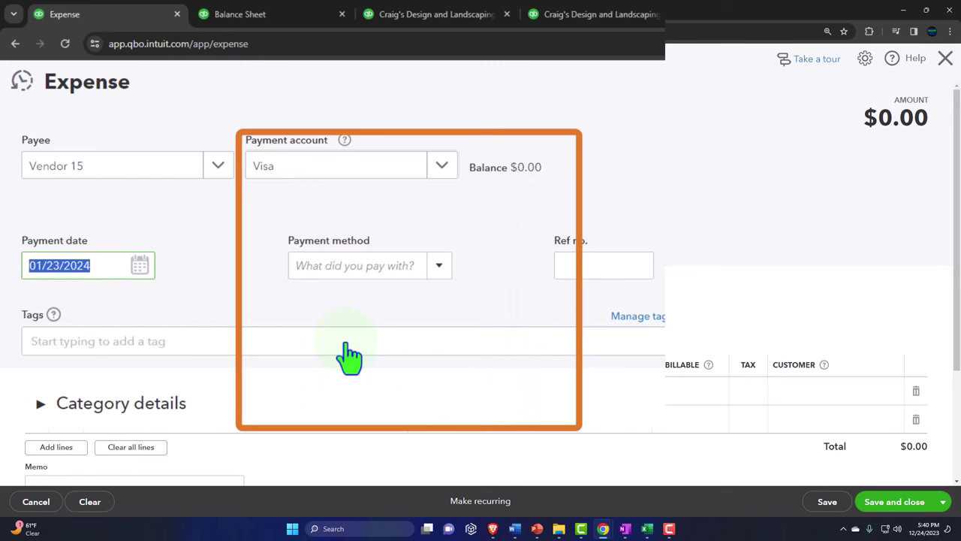
key(Tab)
key(Tab)
key(Tab)
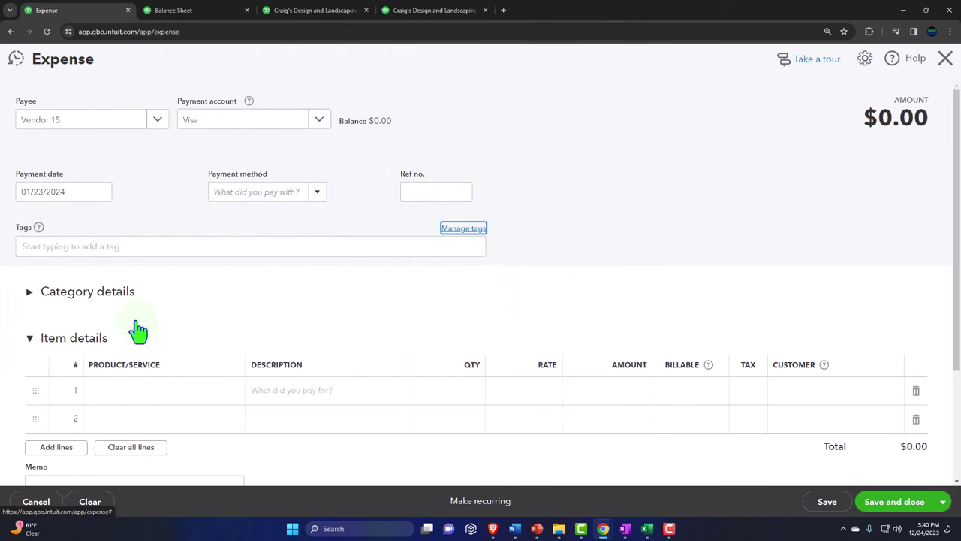
Step: Collapse the item details, expand the category details and start adding Expense 3 as a new category on line 1
click(32, 339)
click(30, 292)
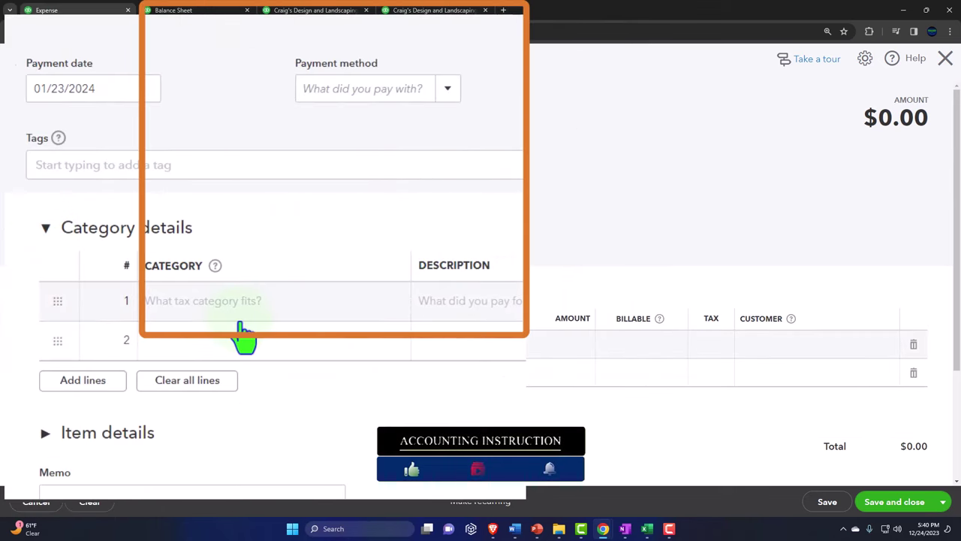
click(248, 307)
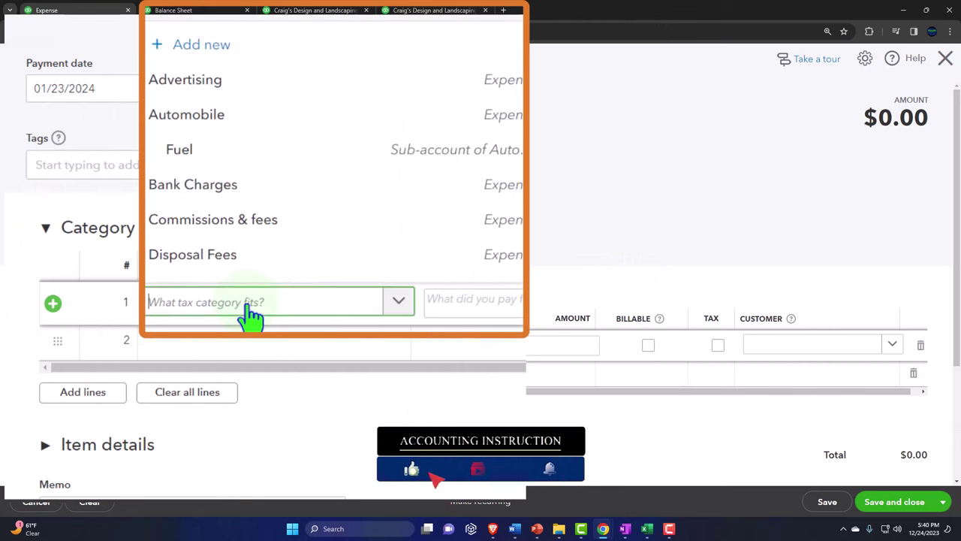
text(Exer)
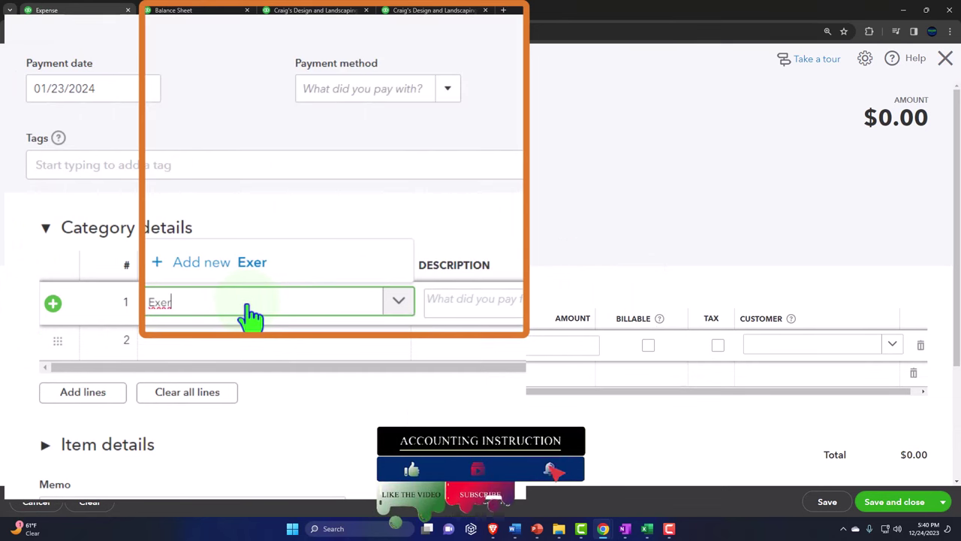
key(BackSpace)
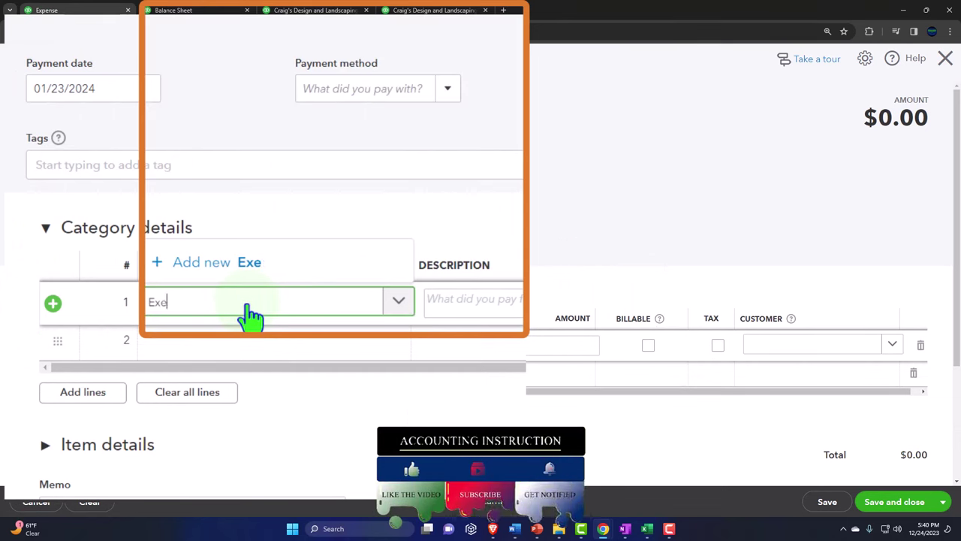
text(Expense )
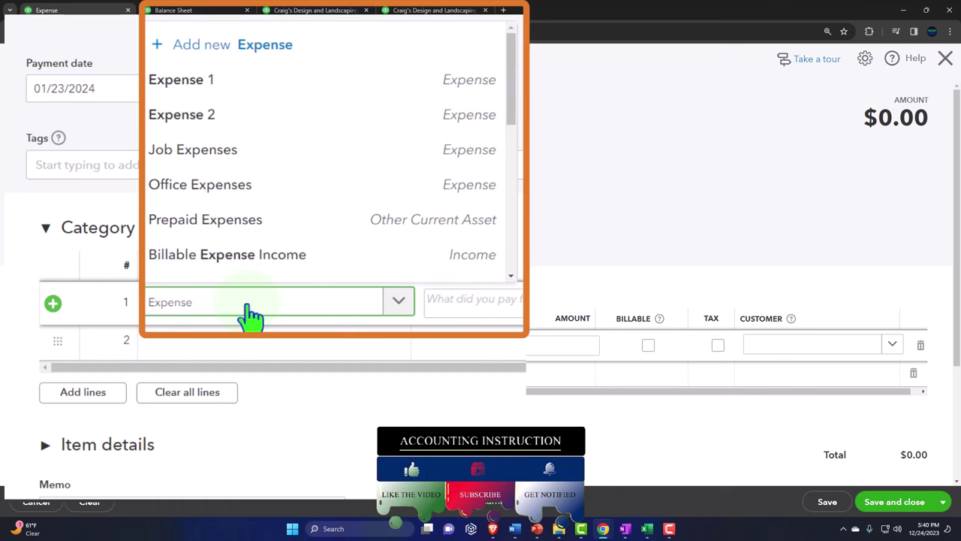
text(3)
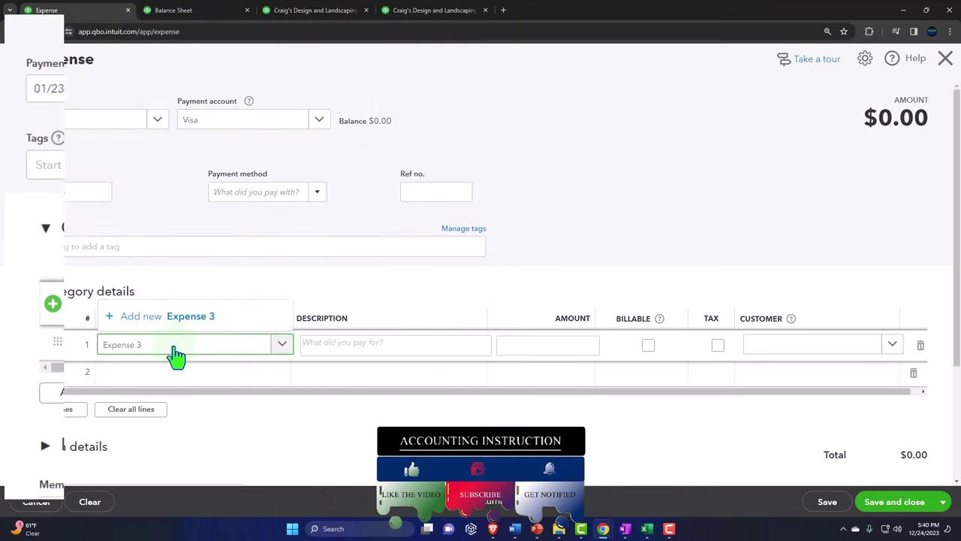
key(Return)
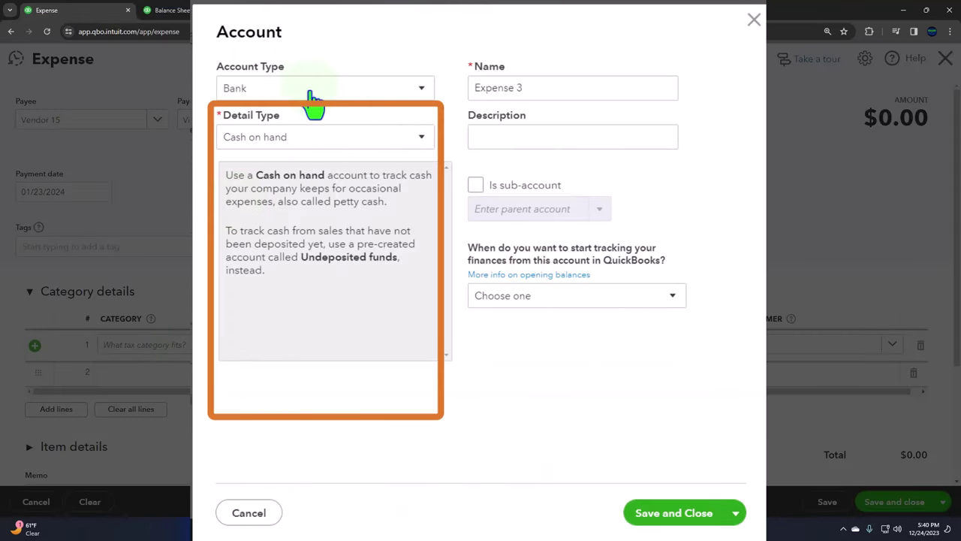
Step: Save the Expense 3 account with type Expenses and detail type Other Business Expenses, and save and close the expense without an amount
click(314, 93)
scroll(296, 204, down, 3)
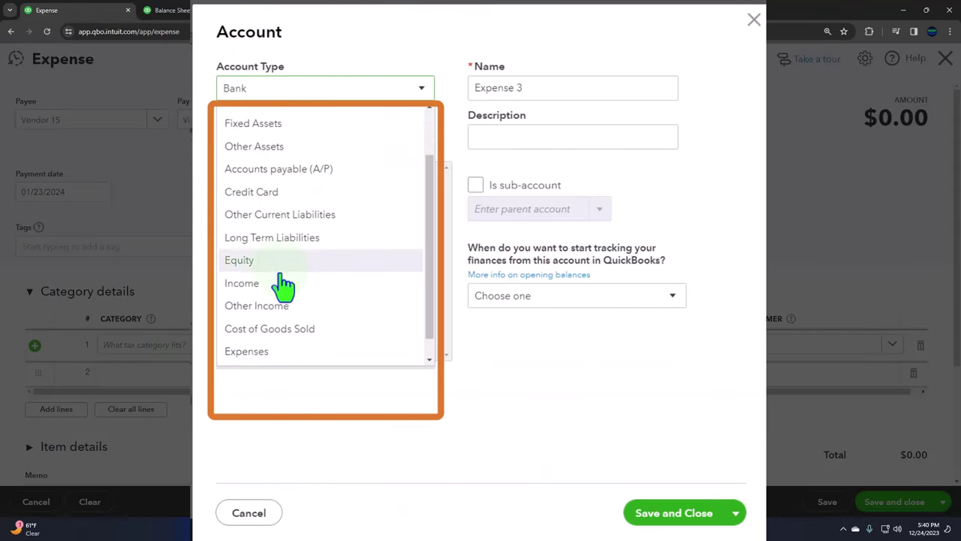
click(275, 359)
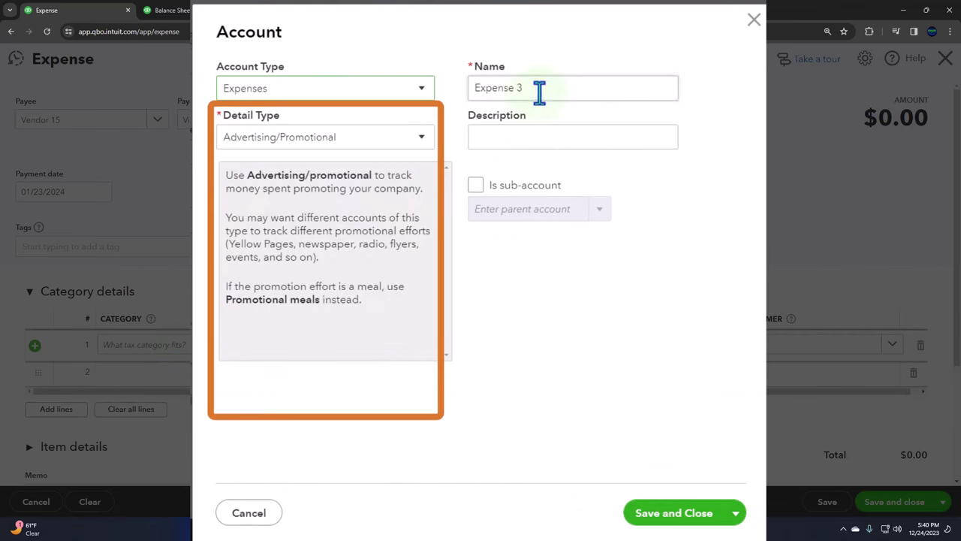
click(407, 140)
scroll(365, 279, down, 3)
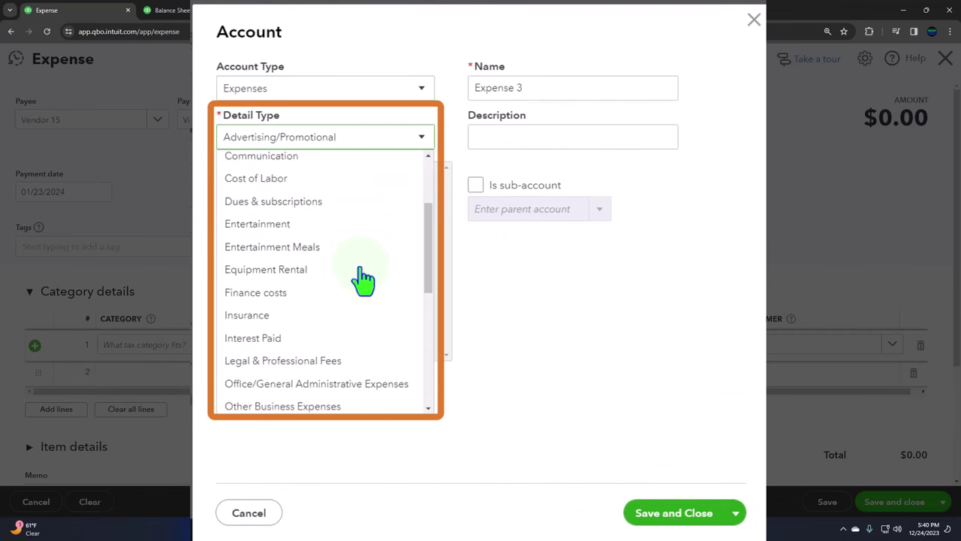
click(344, 344)
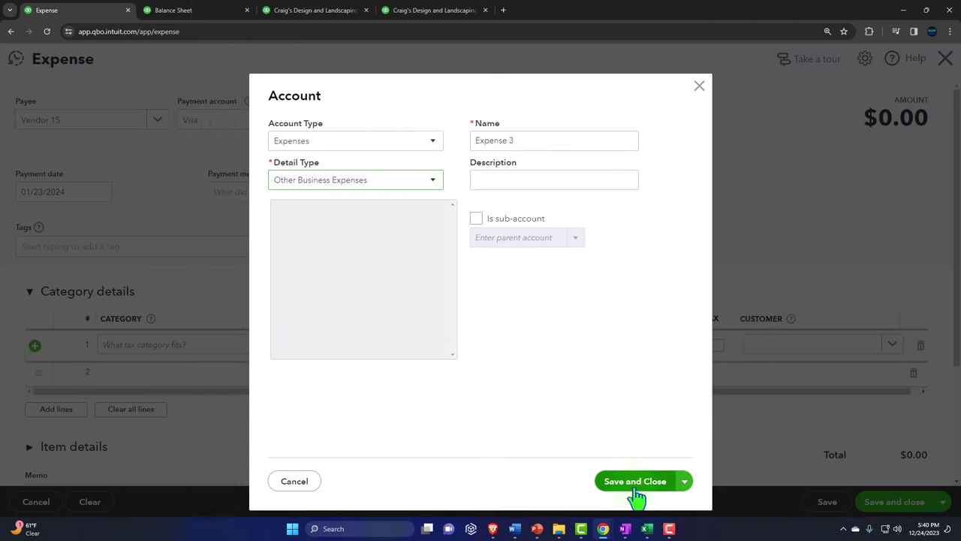
click(634, 487)
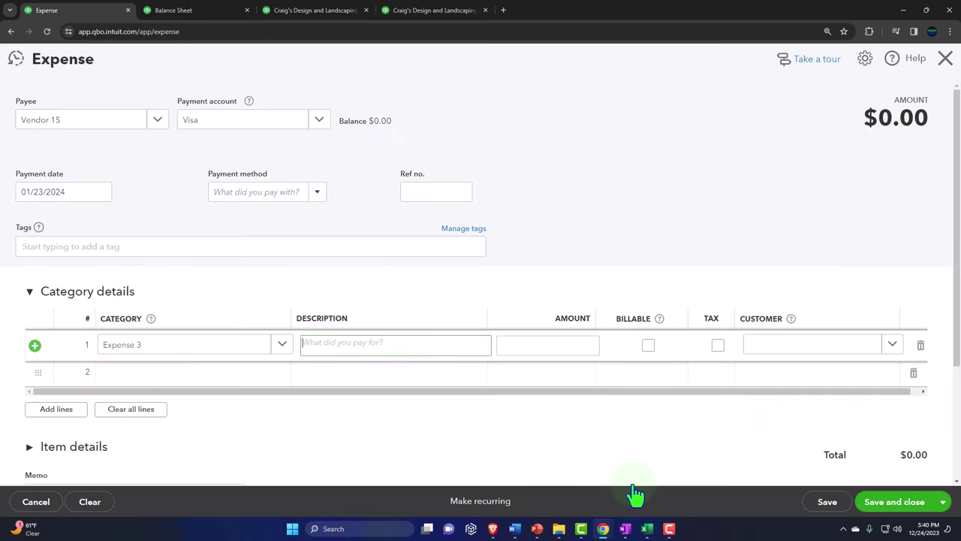
click(911, 509)
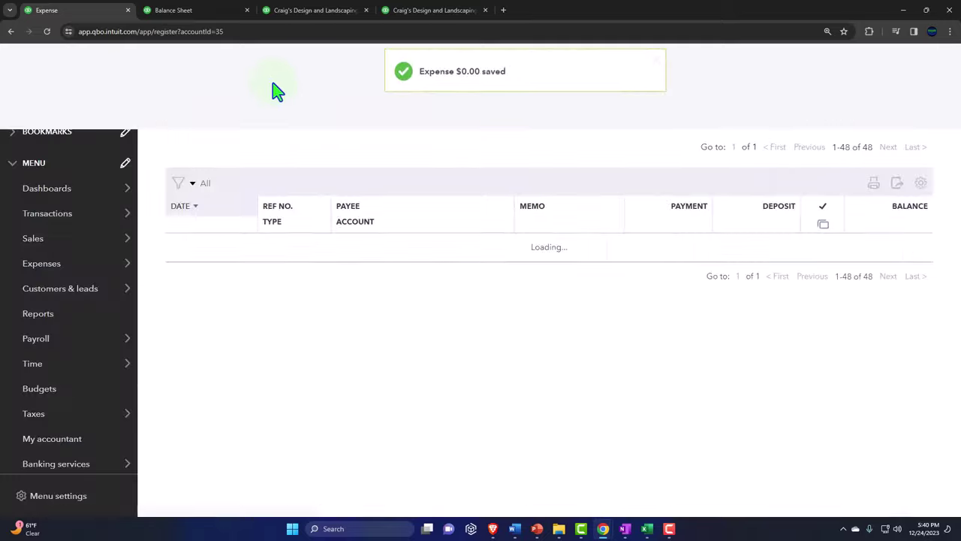
Step: Switch to the Balance Sheet report and run it again for 01/01/2024 to 12/31/2024
click(193, 17)
scroll(530, 210, up, 3)
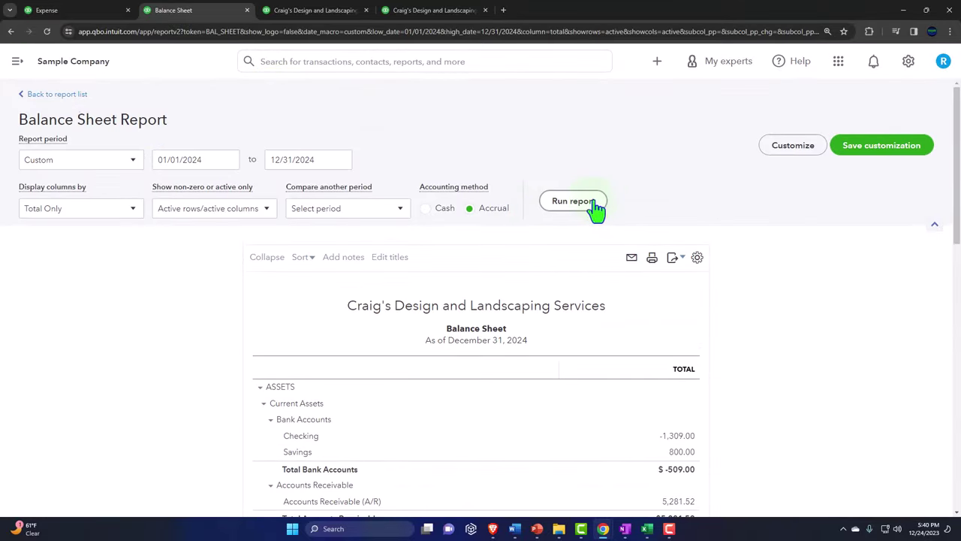
scroll(594, 258, down, 3)
scroll(594, 257, up, 3)
click(573, 202)
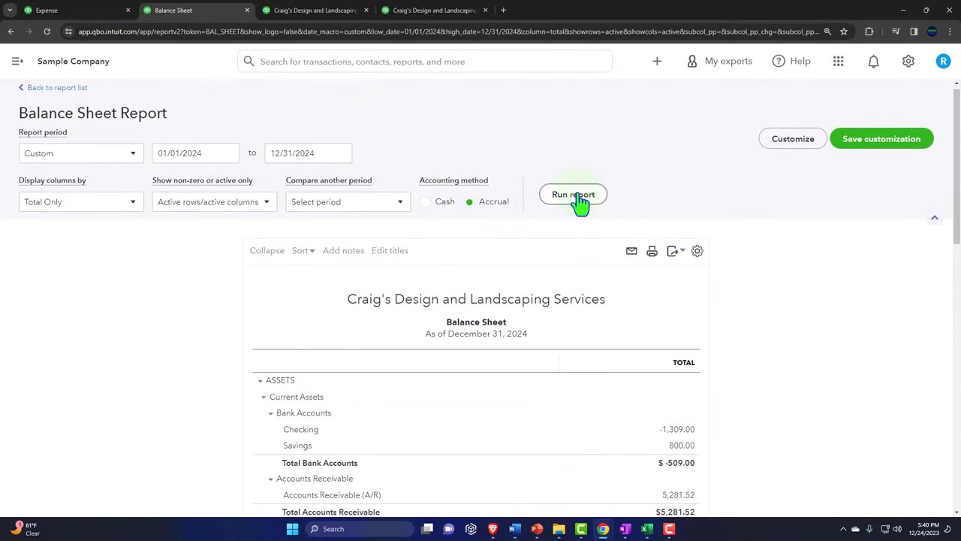
Step: Find Visa under Credit Cards in the liabilities, open its transaction report and fit all the report columns in view
scroll(308, 353, down, 3)
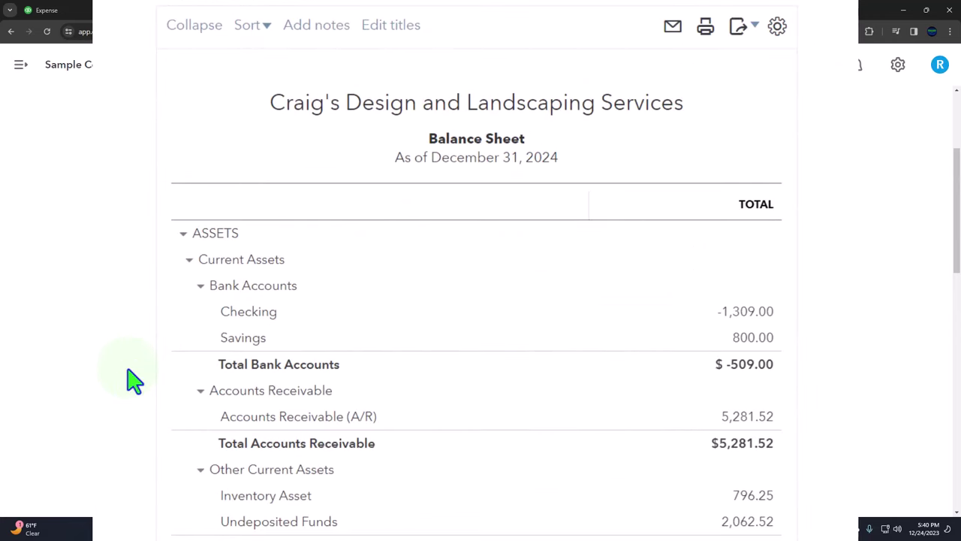
scroll(134, 381, down, 5)
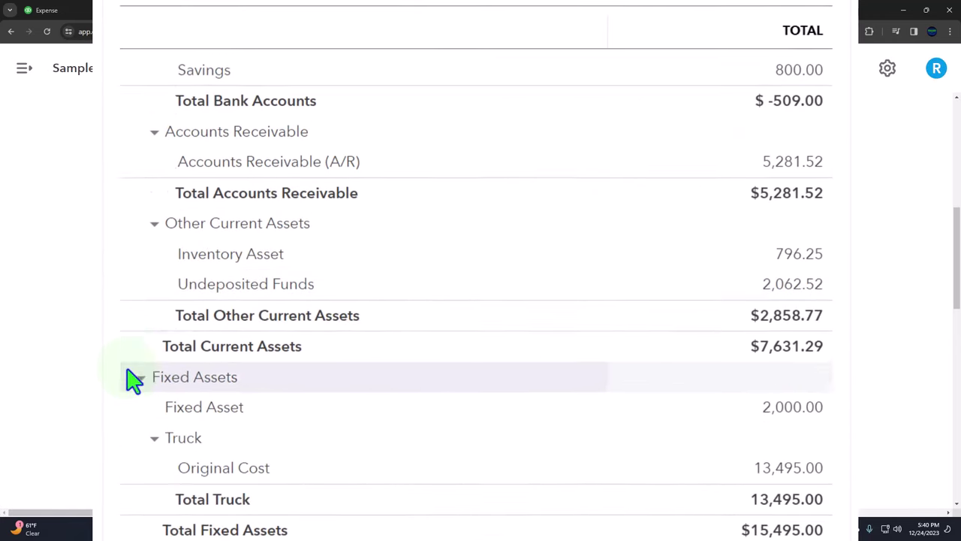
scroll(134, 381, down, 5)
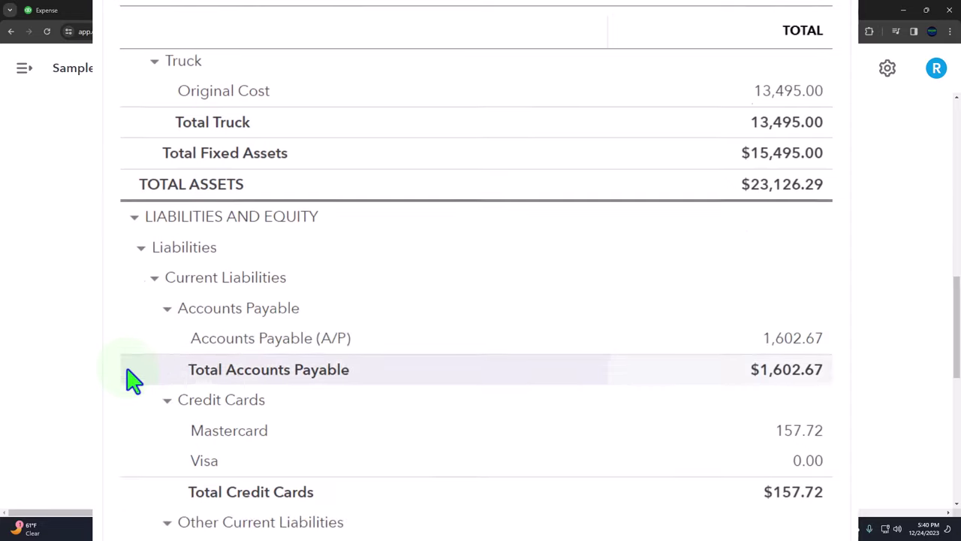
scroll(133, 381, down, 1)
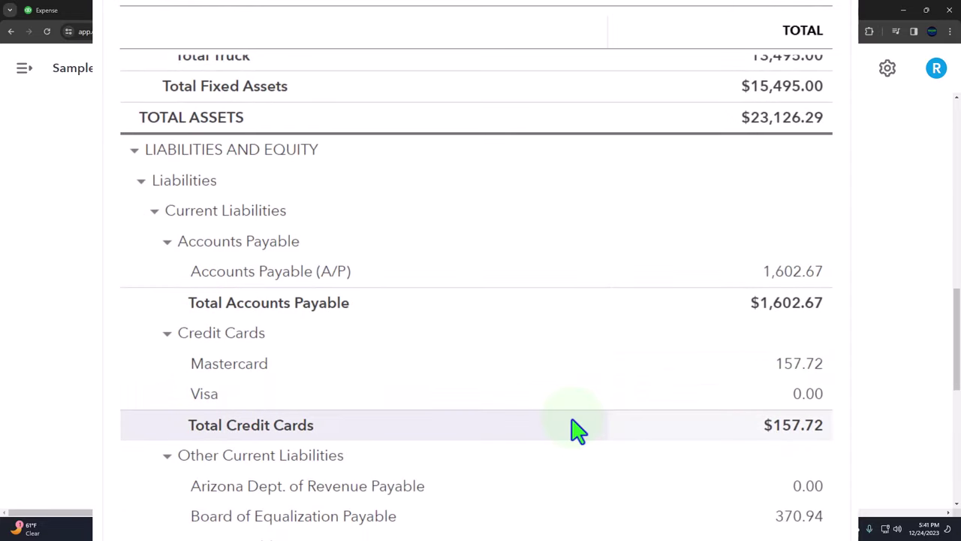
click(804, 395)
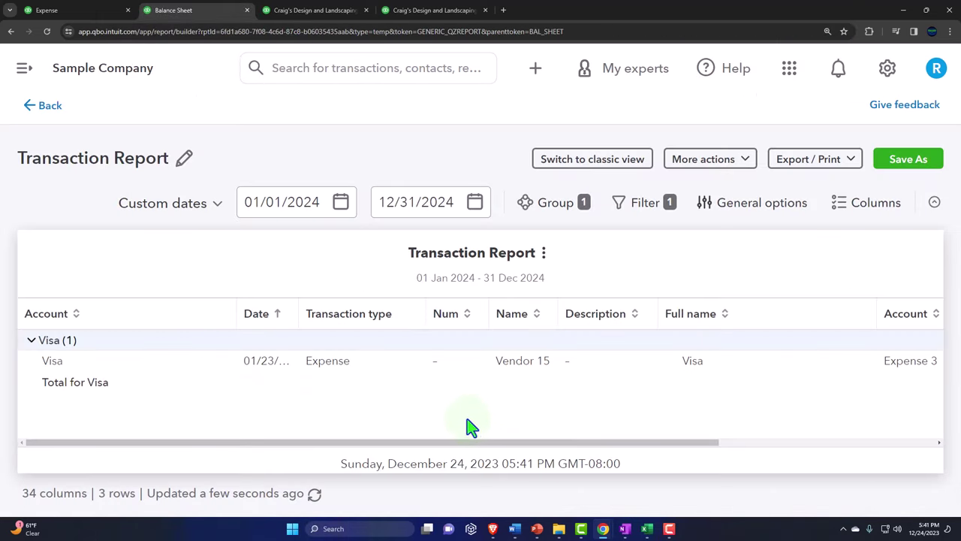
key(ctrl+minus)
key(ctrl+minus)
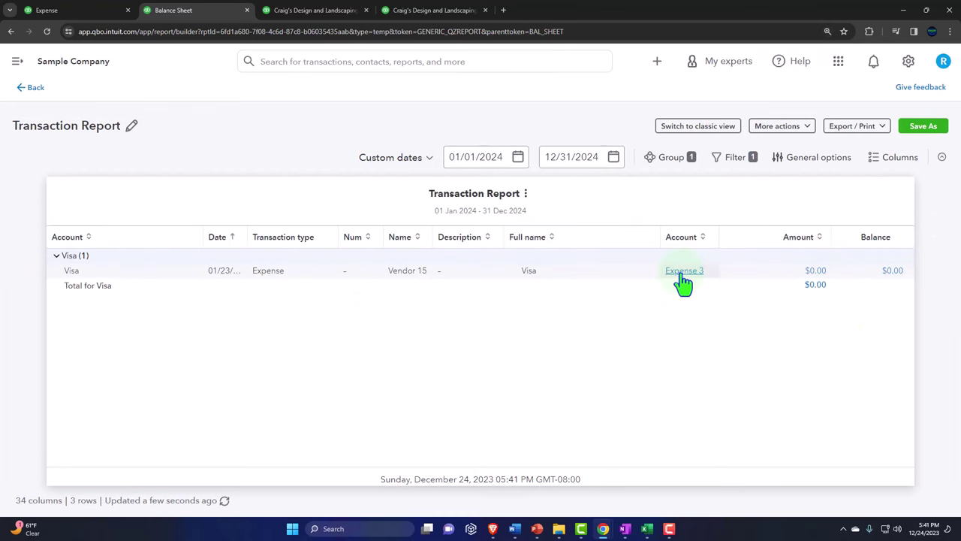
Step: Open the Vendor 15 expense from the Visa transaction report, set the Expense 3 line amount to 300.00, and save and close it
click(682, 274)
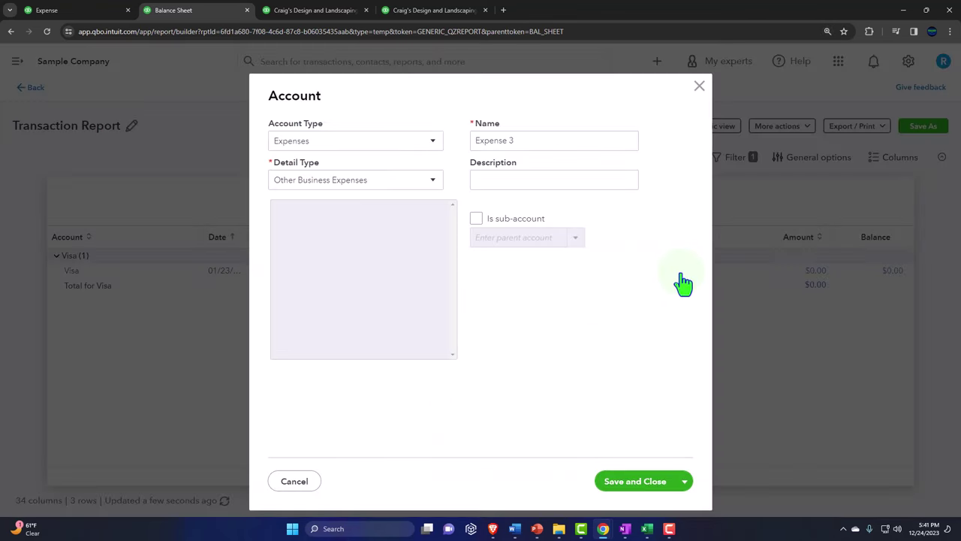
click(700, 88)
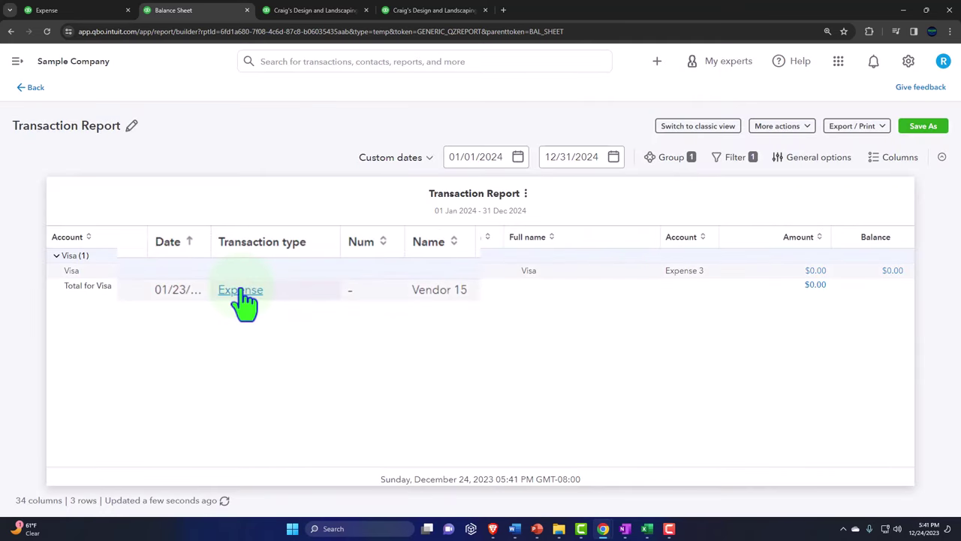
click(242, 291)
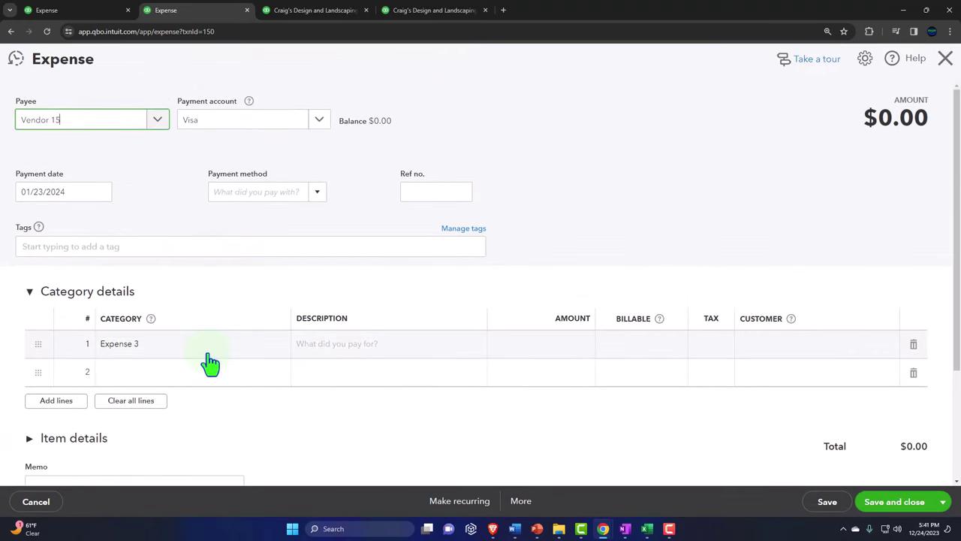
click(580, 348)
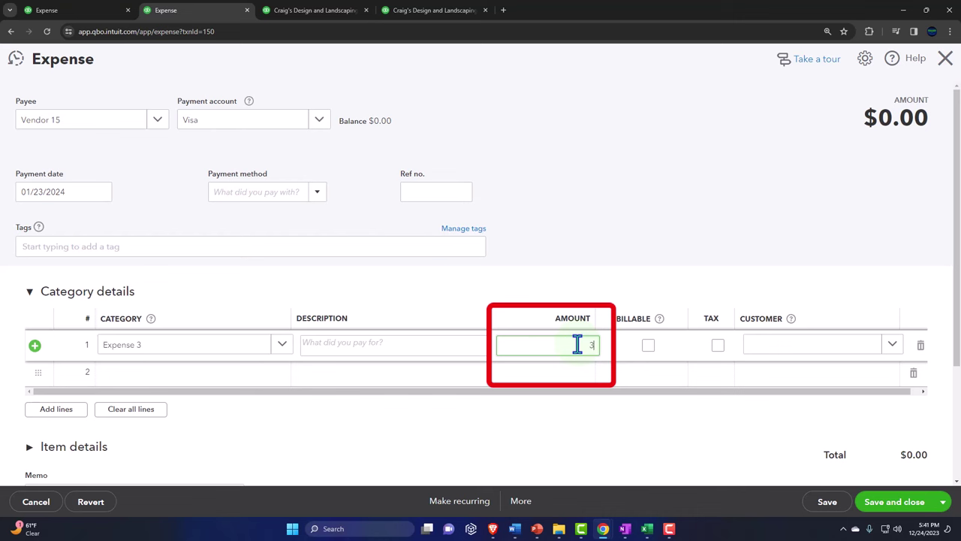
scroll(585, 382, down, 5)
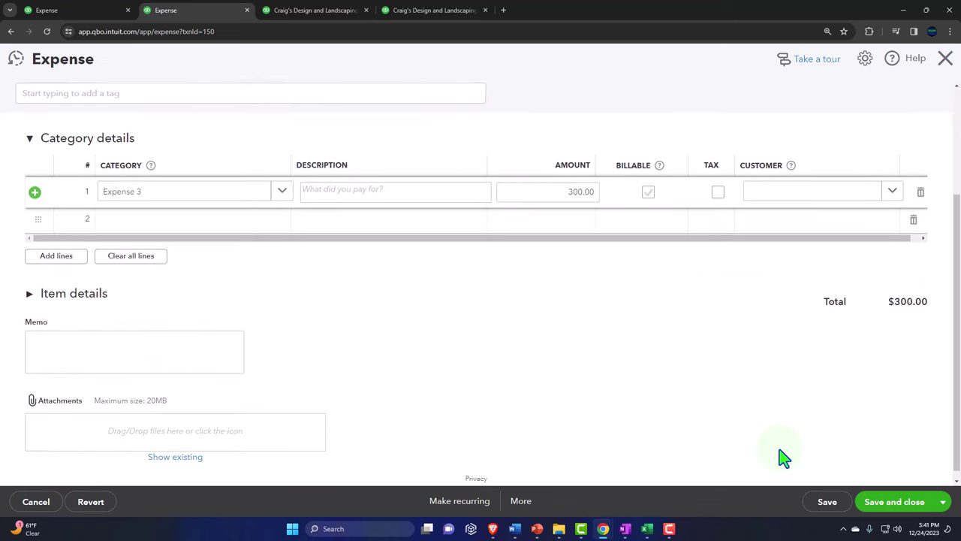
click(869, 509)
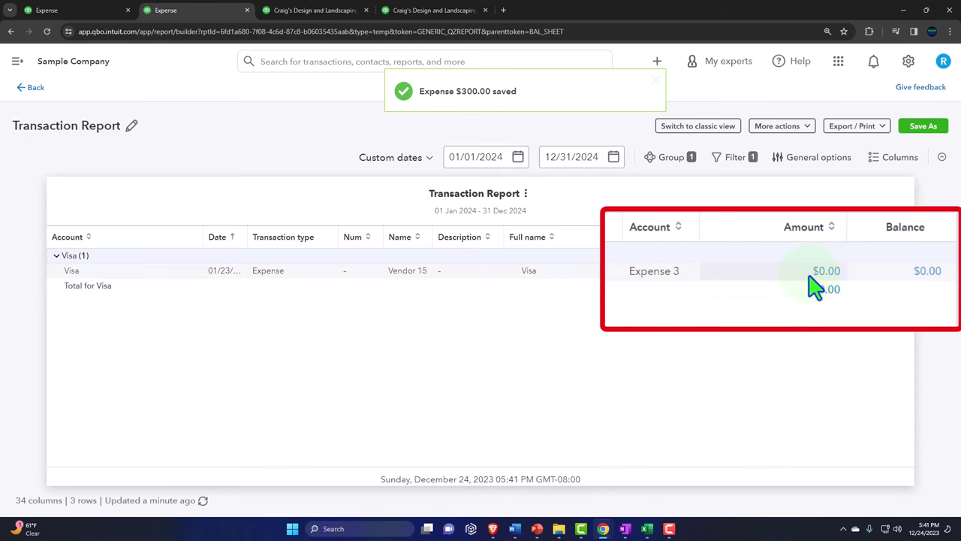
Step: Return to the Balance Sheet to check Visa, rerun the January to December 2024 Profit and Loss, and return to the Bank Register
click(35, 90)
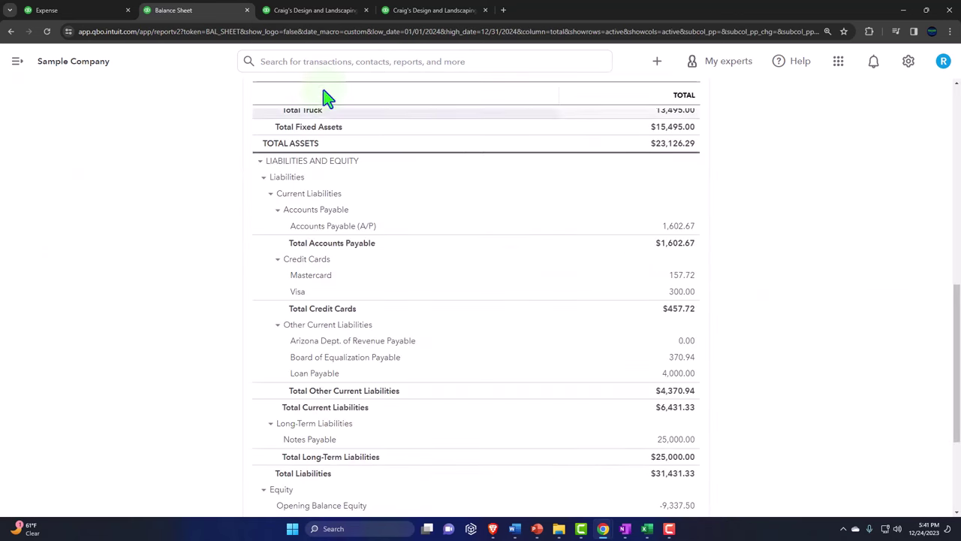
click(308, 10)
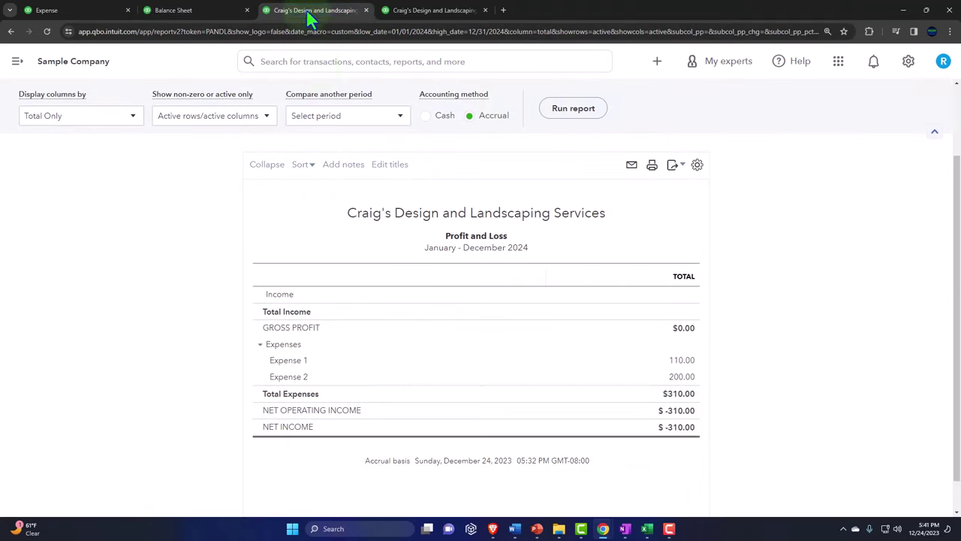
click(588, 120)
scroll(536, 269, down, 2)
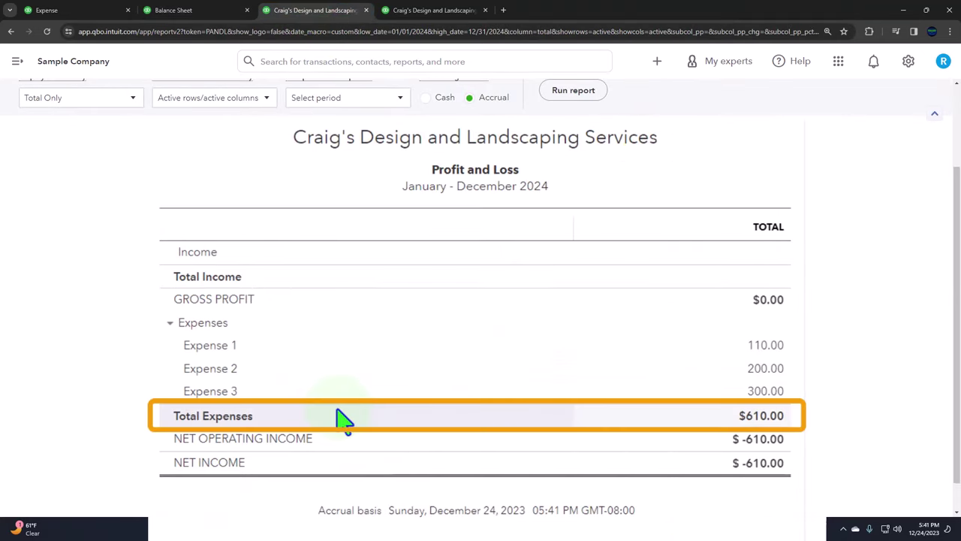
click(103, 14)
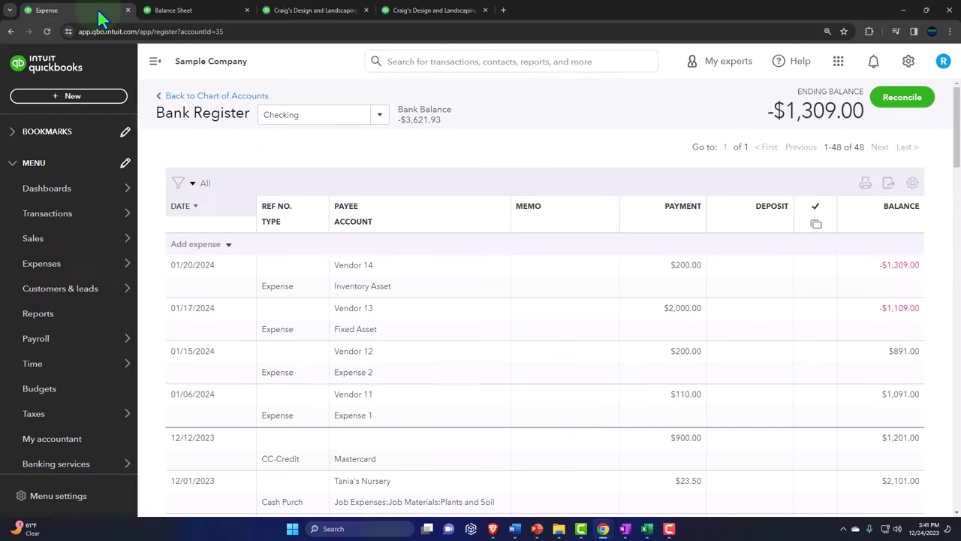
click(91, 106)
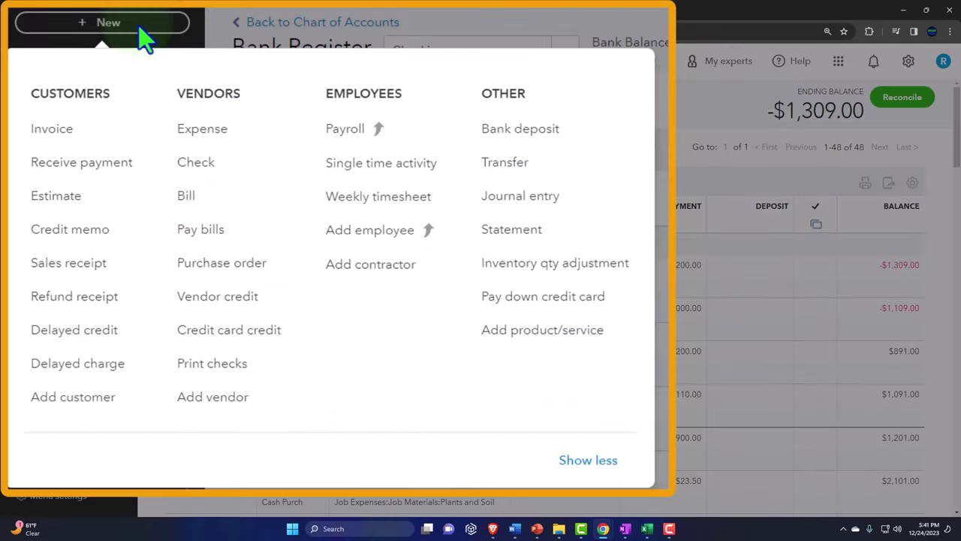
click(136, 167)
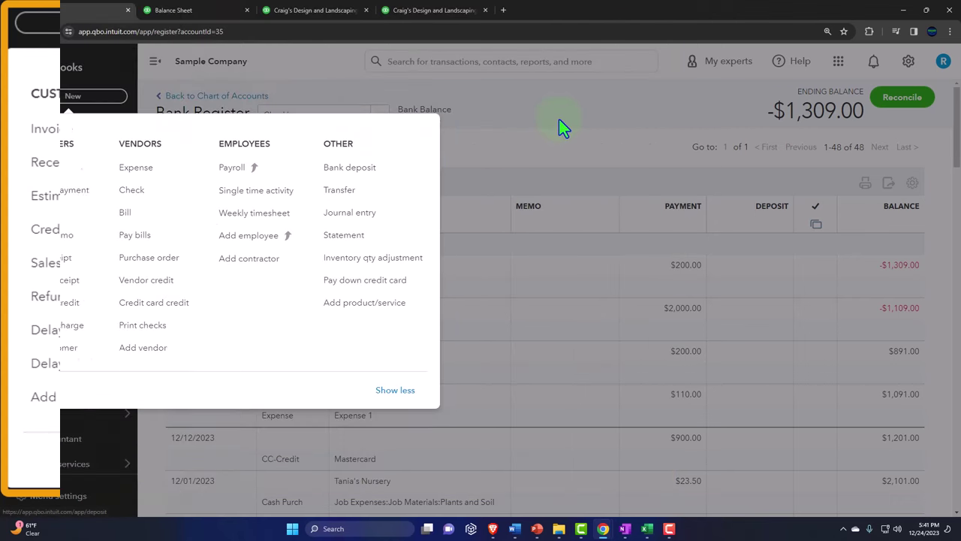
click(564, 127)
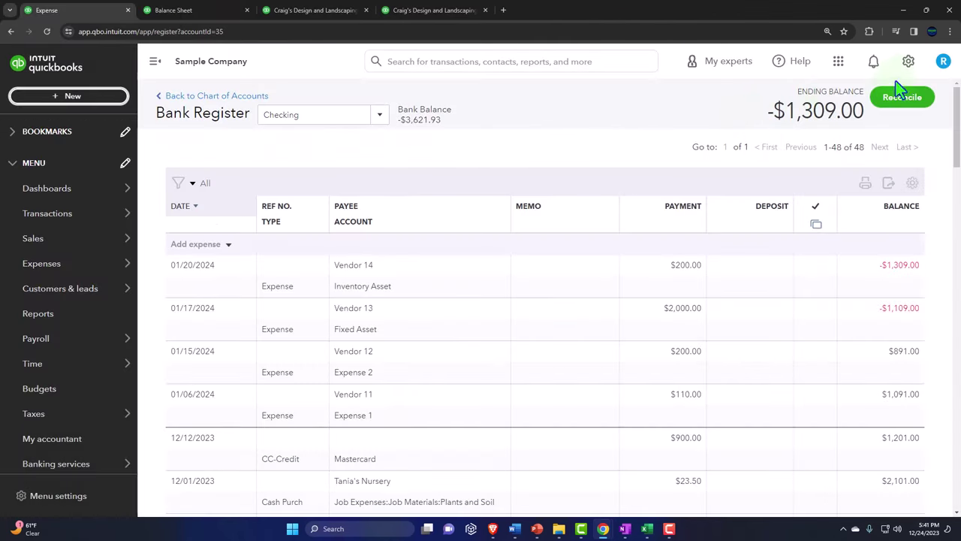
Step: Examine the billable expense options under Bills and expenses in the Expenses section of Account and Settings, and close the settings without changes
click(908, 61)
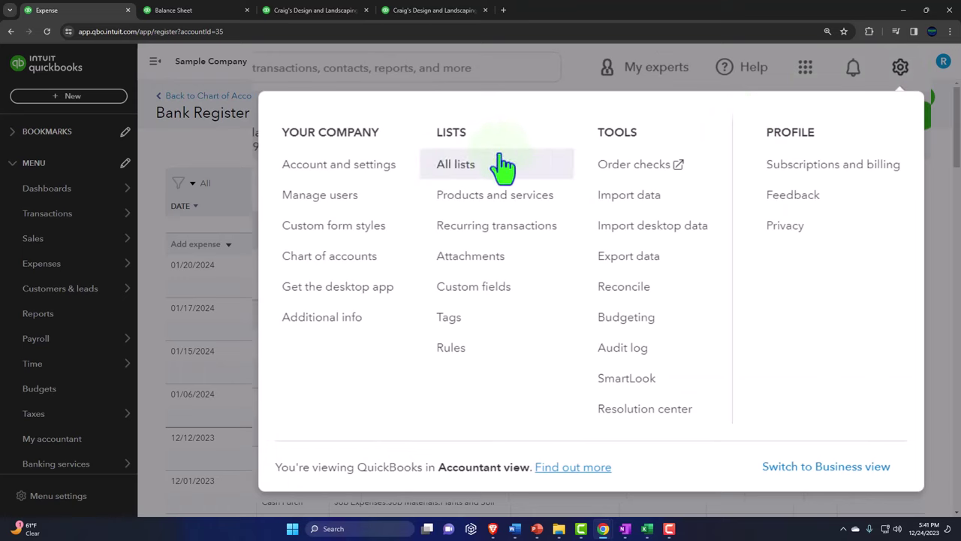
click(341, 166)
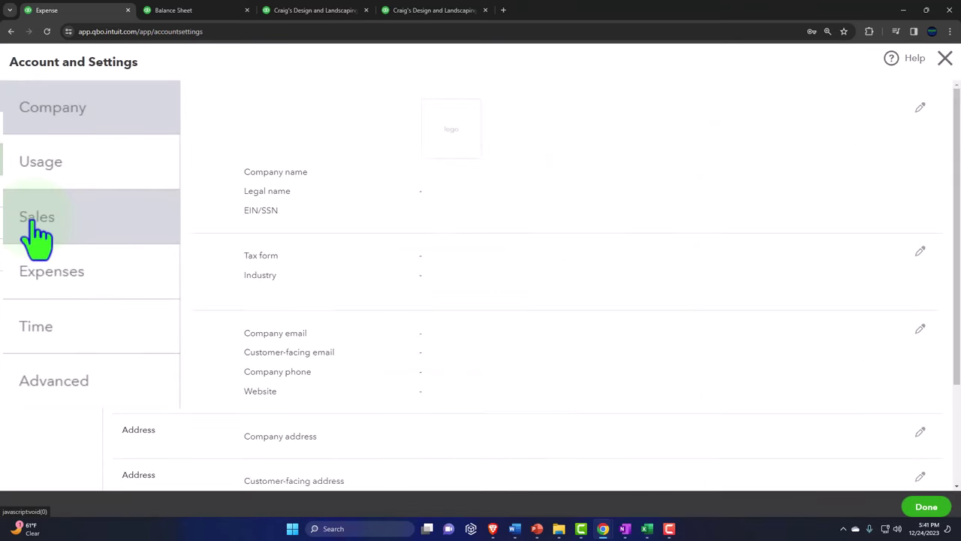
click(60, 282)
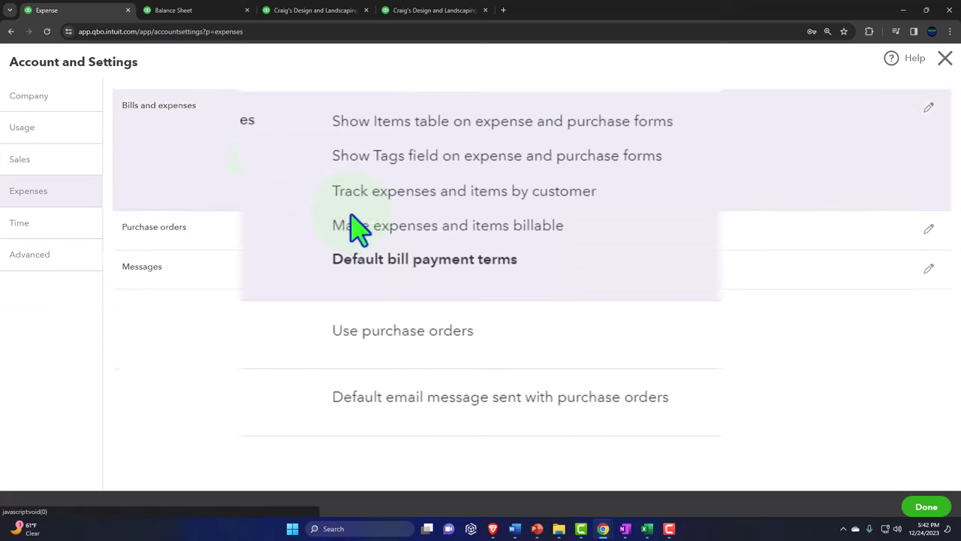
click(351, 225)
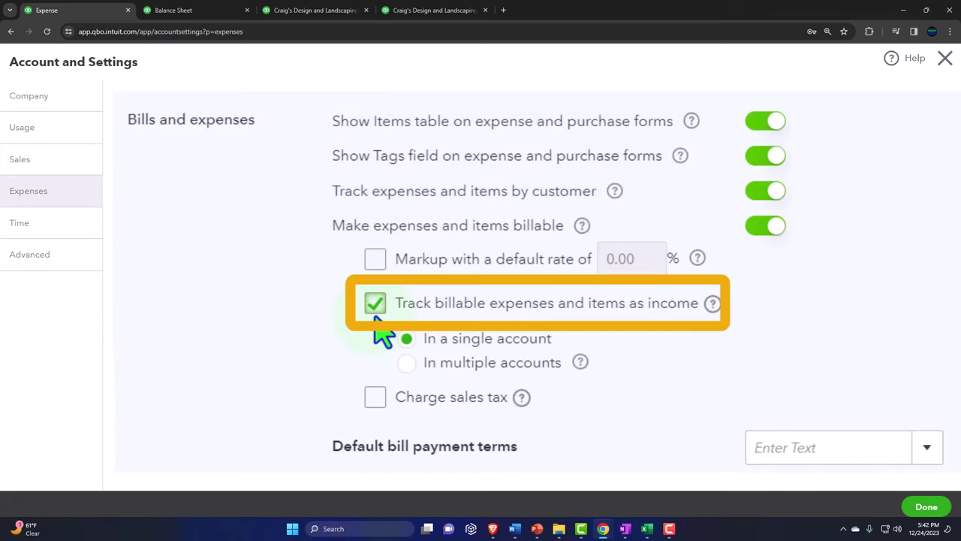
click(947, 64)
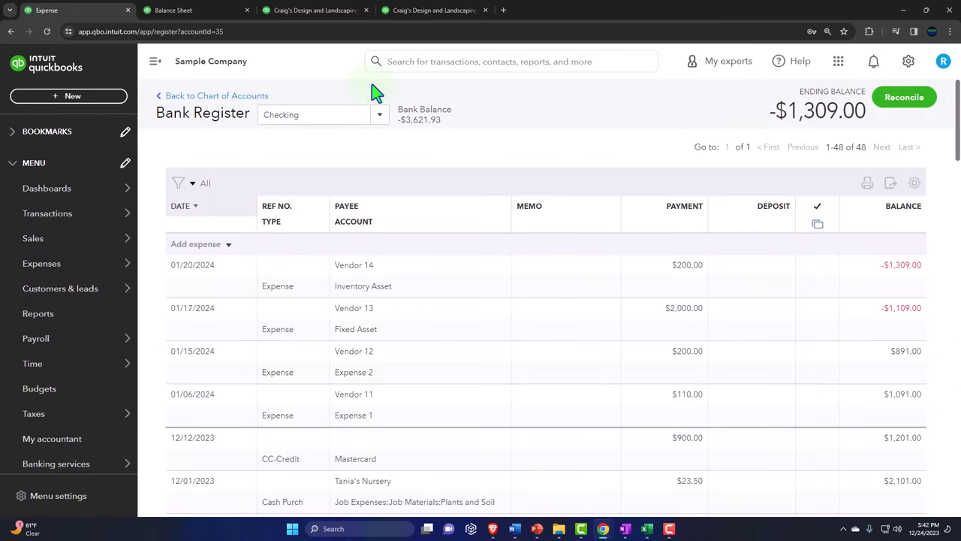
Step: Start a new expense form and add Vendor 16 as a new vendor for the payee
click(71, 96)
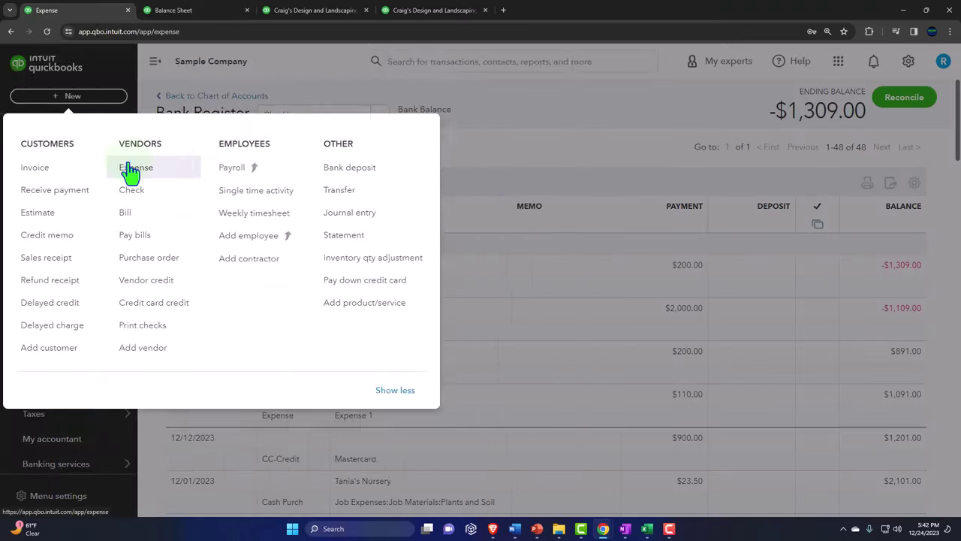
click(128, 166)
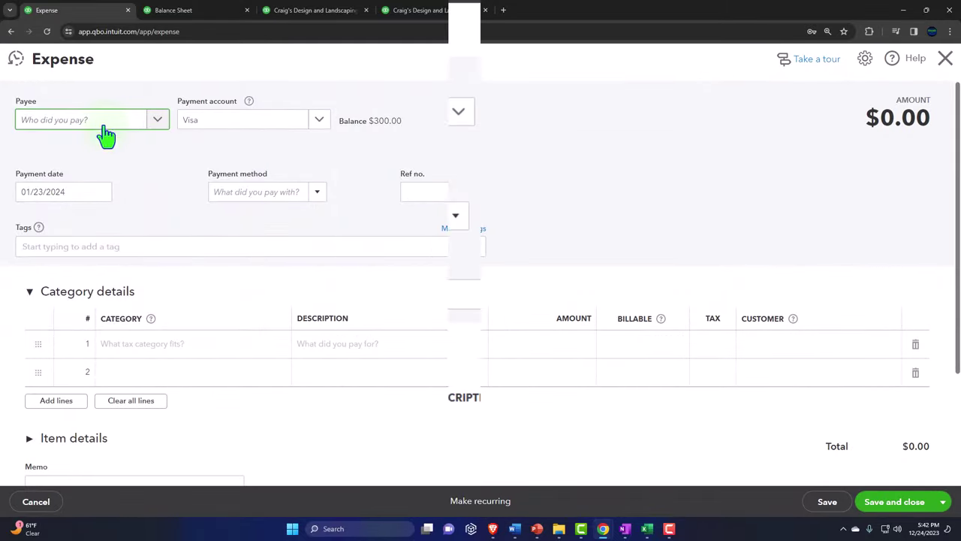
click(103, 122)
text(Ve)
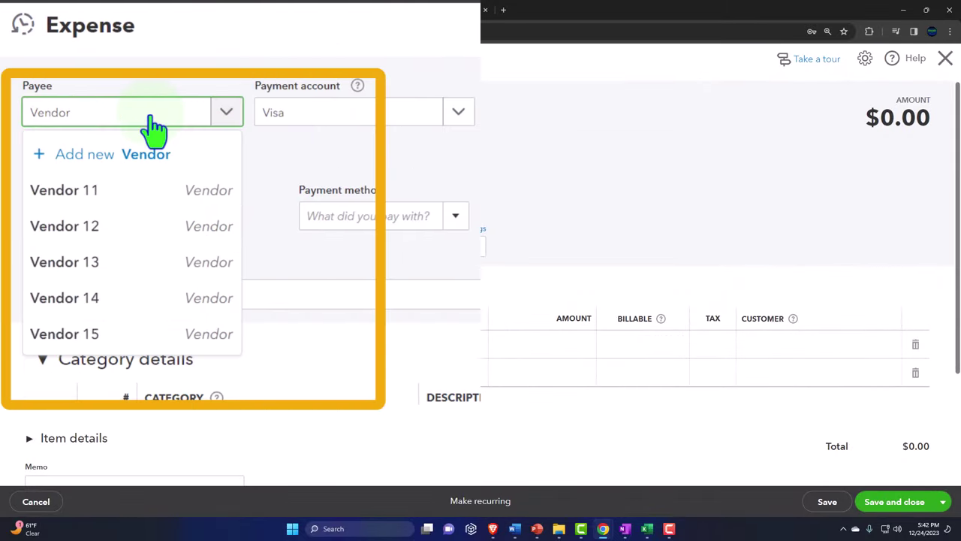
text(ndor 16)
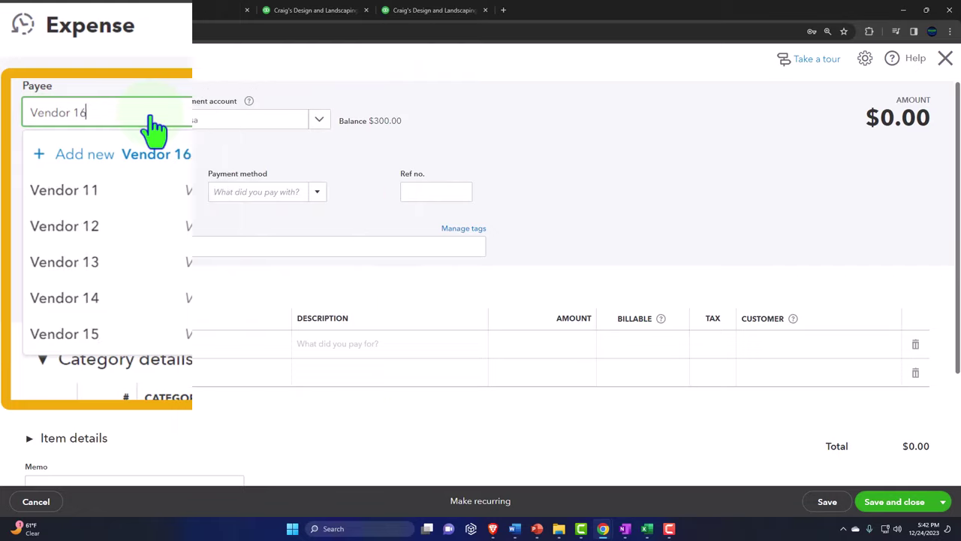
click(108, 143)
click(917, 496)
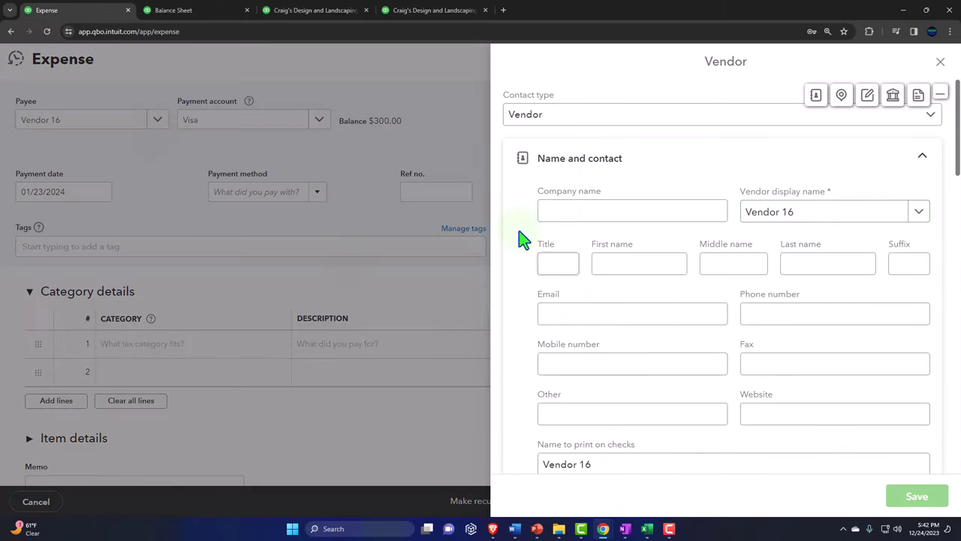
Step: Set the expense's payment account to Checking and its payment date to 01/26/2024
click(328, 123)
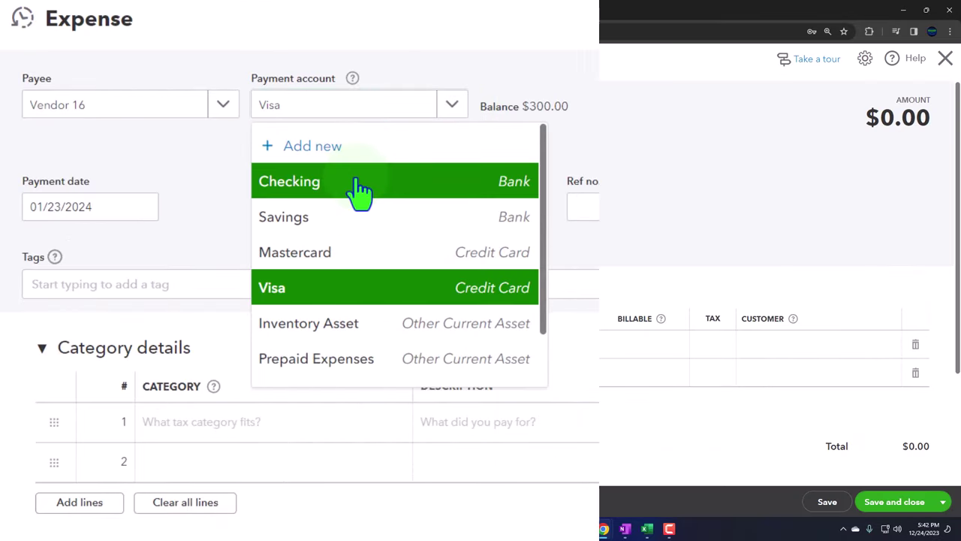
click(254, 173)
key(Tab)
key(plus)
key(plus)
key(plus)
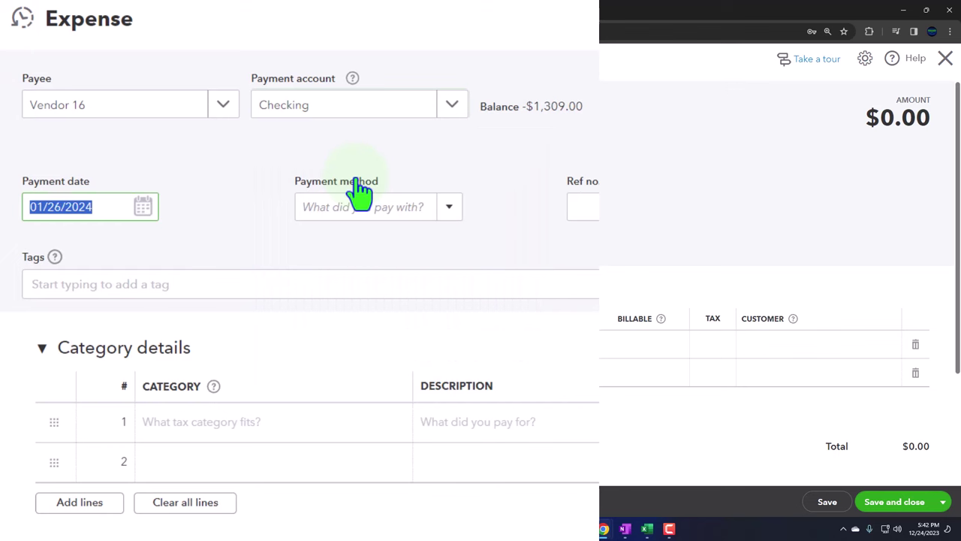
key(Tab)
key(Tab)
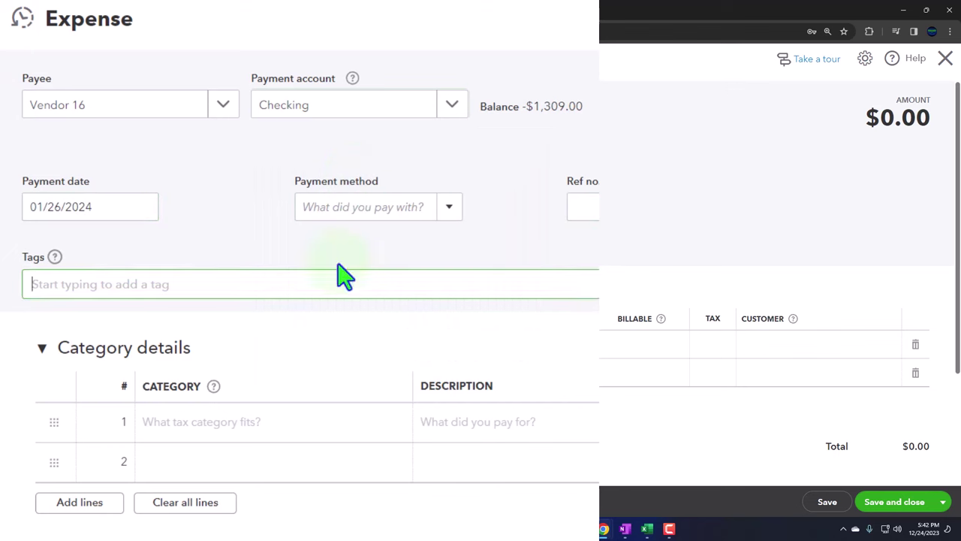
Step: Assign the Expense 3 category to the first line and mark it billable and taxable
click(218, 425)
text(Ex)
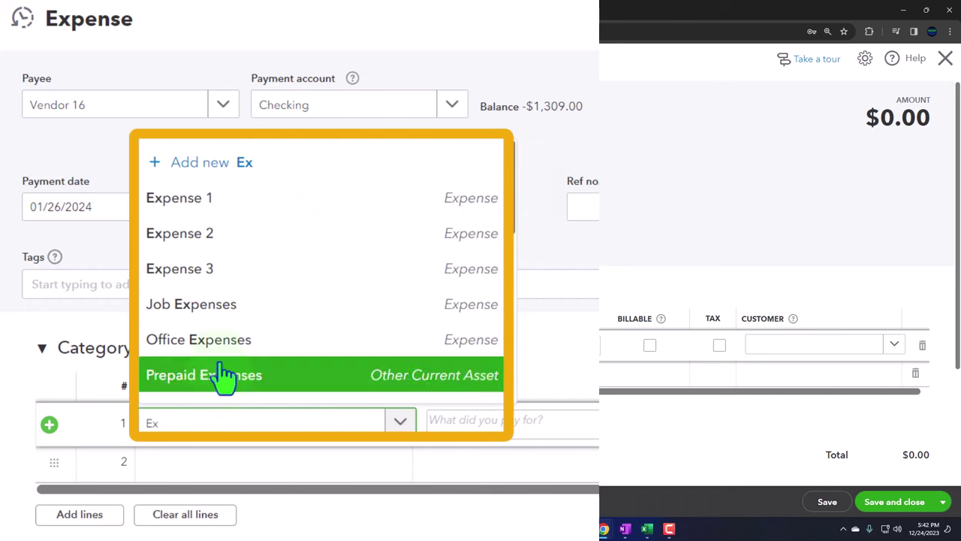
click(199, 276)
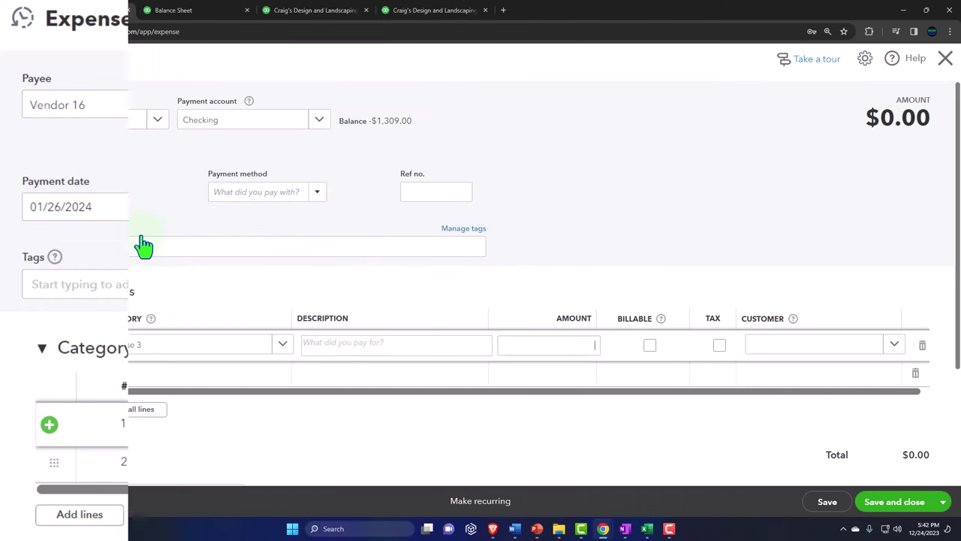
click(649, 345)
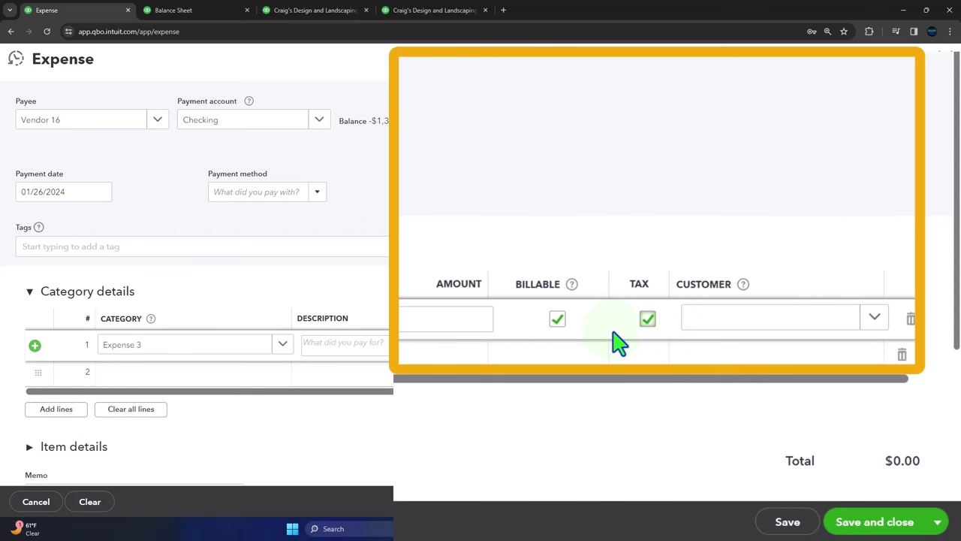
Step: Add Customer 1 as a new customer on the expense line, and save and close the expense without an amount
click(788, 332)
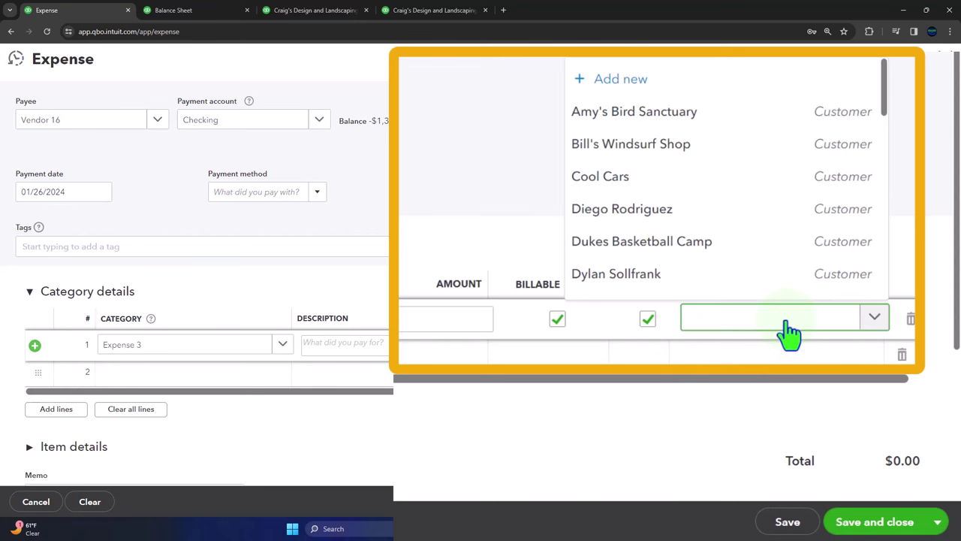
text(Custom)
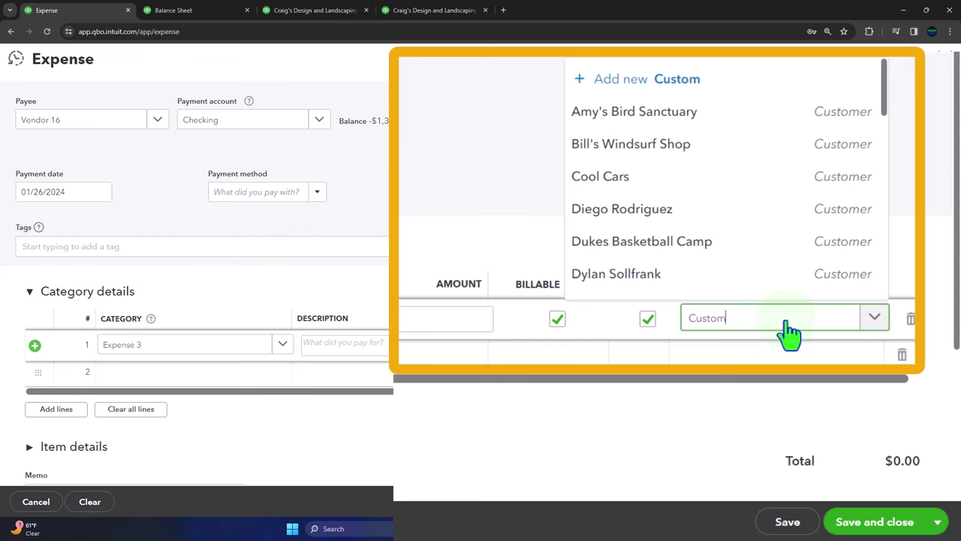
text(er 1)
key(Return)
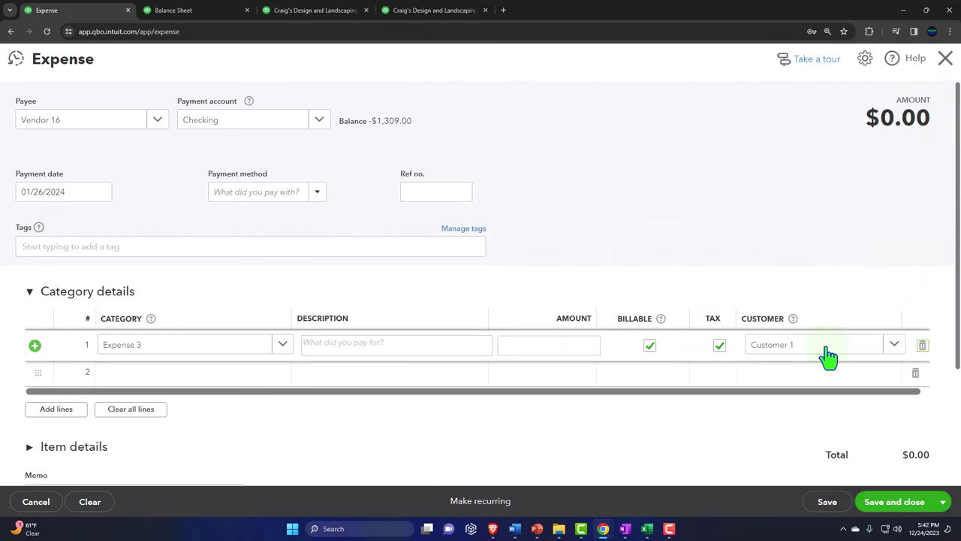
click(917, 498)
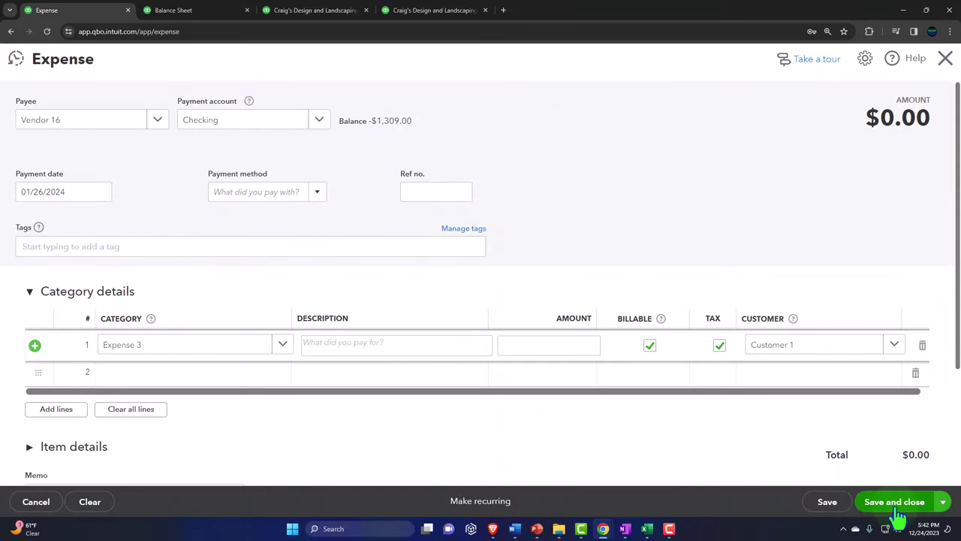
click(896, 508)
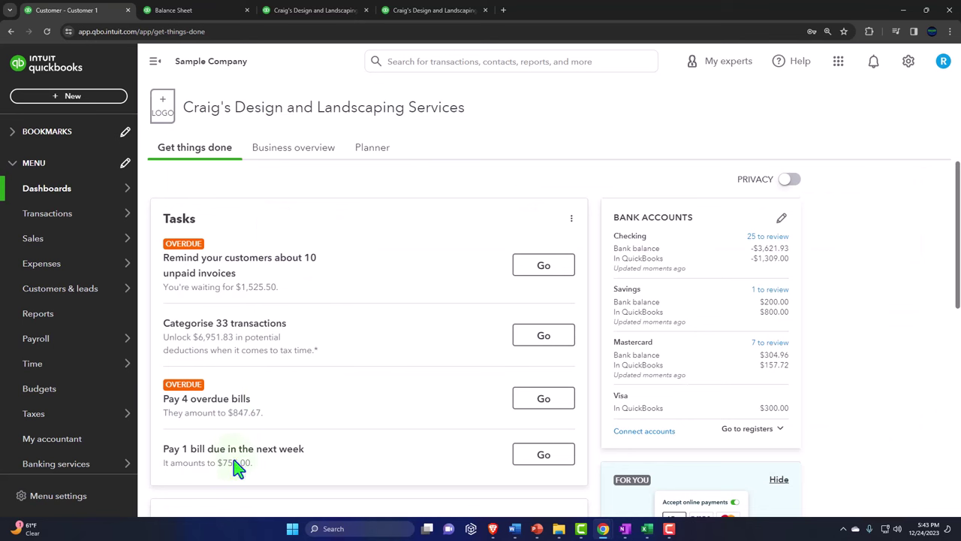
Step: Find Customer 1 in the customer list under Sales and open its detail page
mouse_move(59, 374)
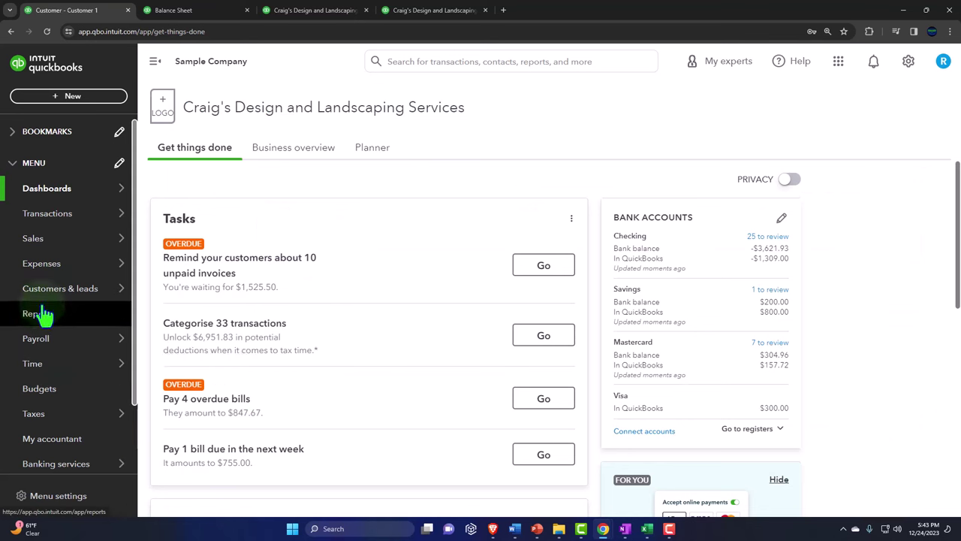
click(39, 244)
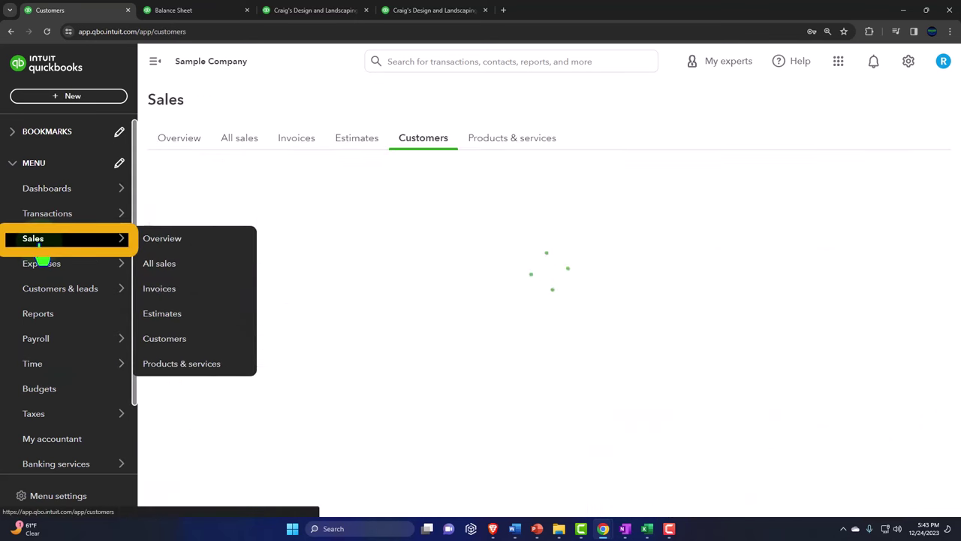
click(423, 147)
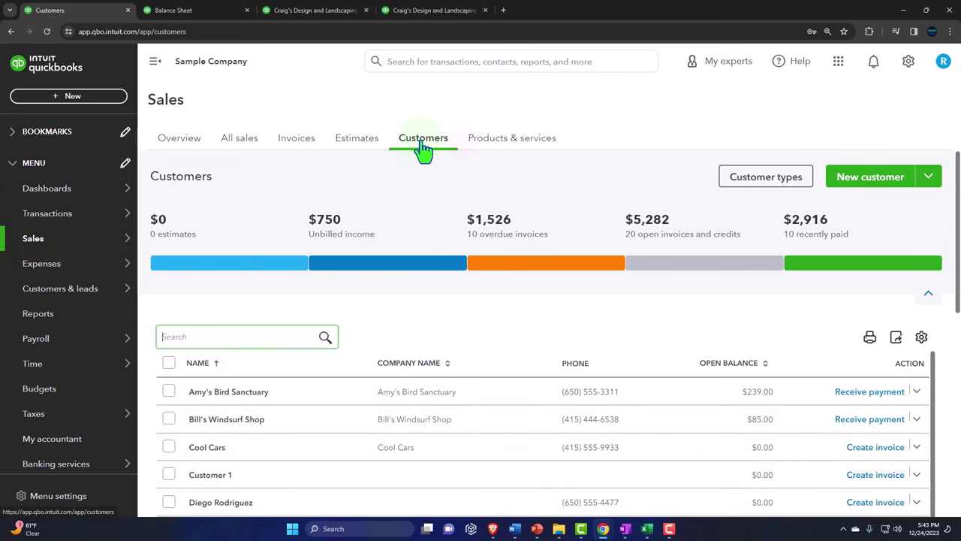
scroll(398, 208, down, 3)
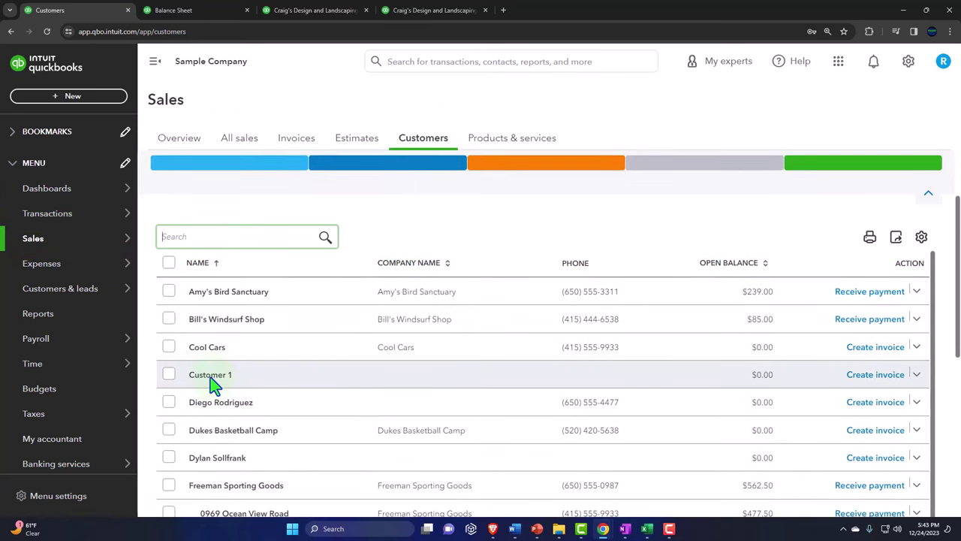
click(213, 380)
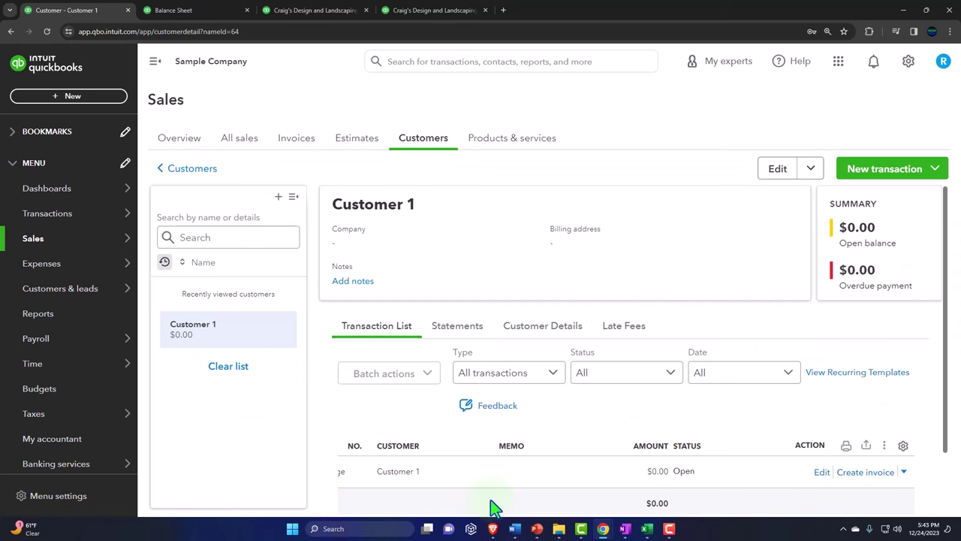
Step: Examine the billable expense charge in Customer 1's transaction list with all its columns in view
scroll(556, 496, down, 1)
scroll(565, 492, down, 1)
drag(531, 459, 375, 460)
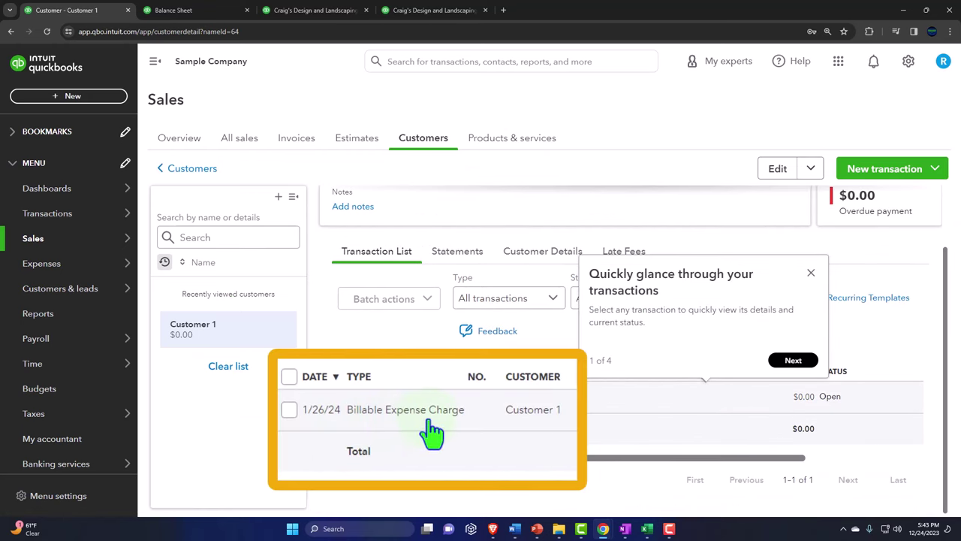
key(ctrl+minus)
key(ctrl+minus)
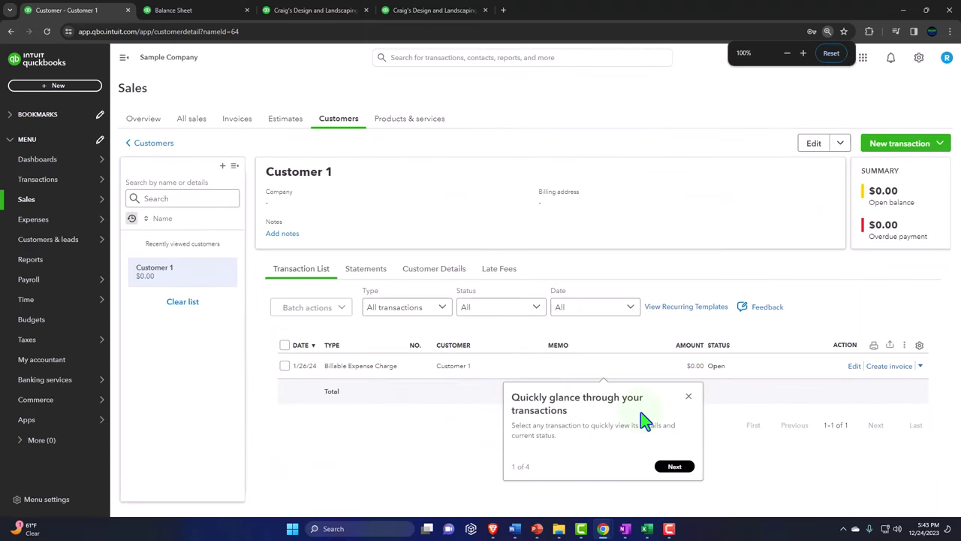
Step: Create an invoice from Customer 1's billable expense charge, review its linked line, and leave without saving
click(687, 397)
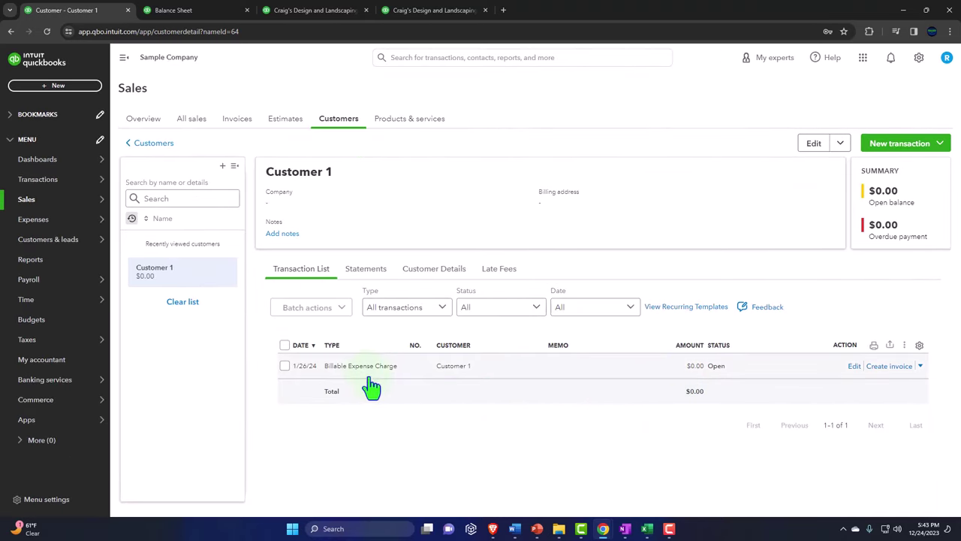
click(889, 383)
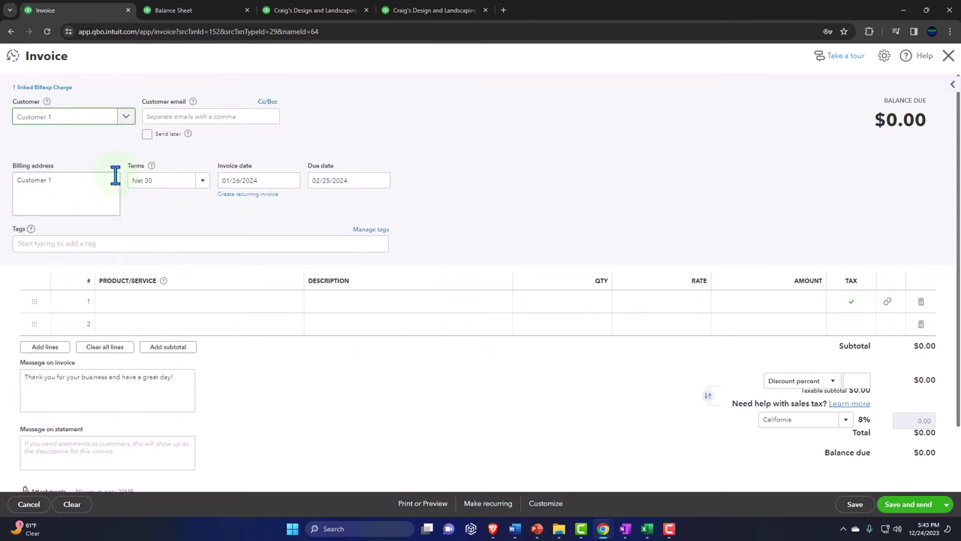
scroll(115, 176, down, 2)
scroll(142, 259, up, 1)
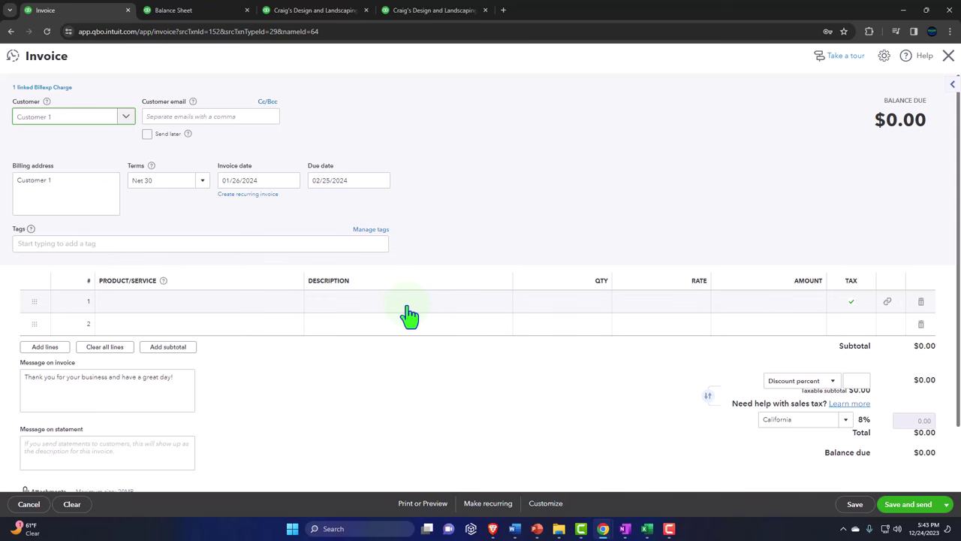
click(950, 60)
click(596, 247)
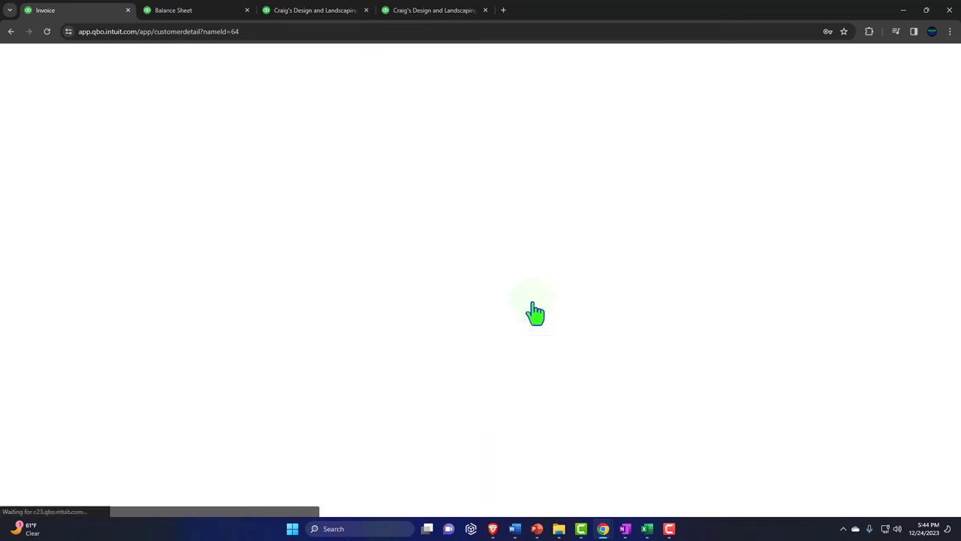
Step: Start a new invoice for Customer 1, add the suggested billable expense to it, and leave without saving
click(72, 87)
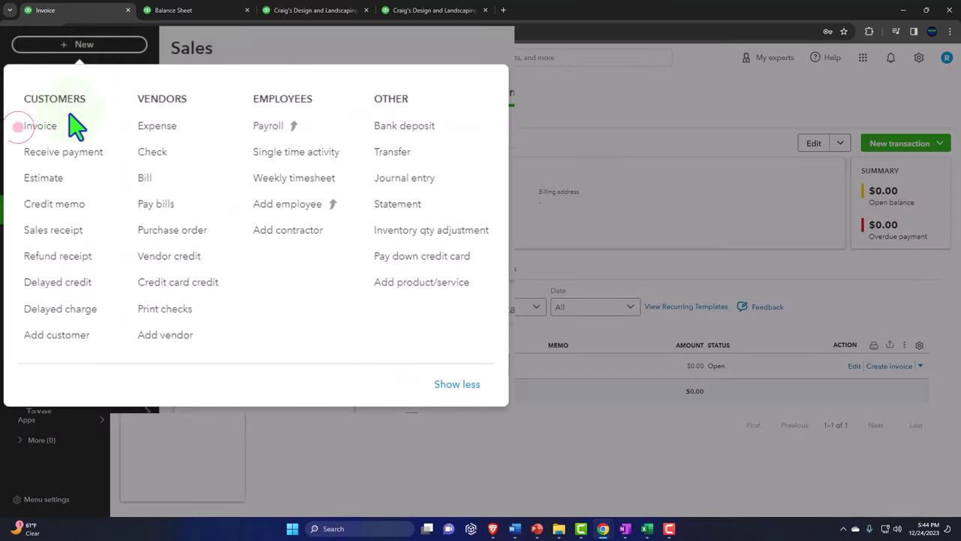
click(61, 128)
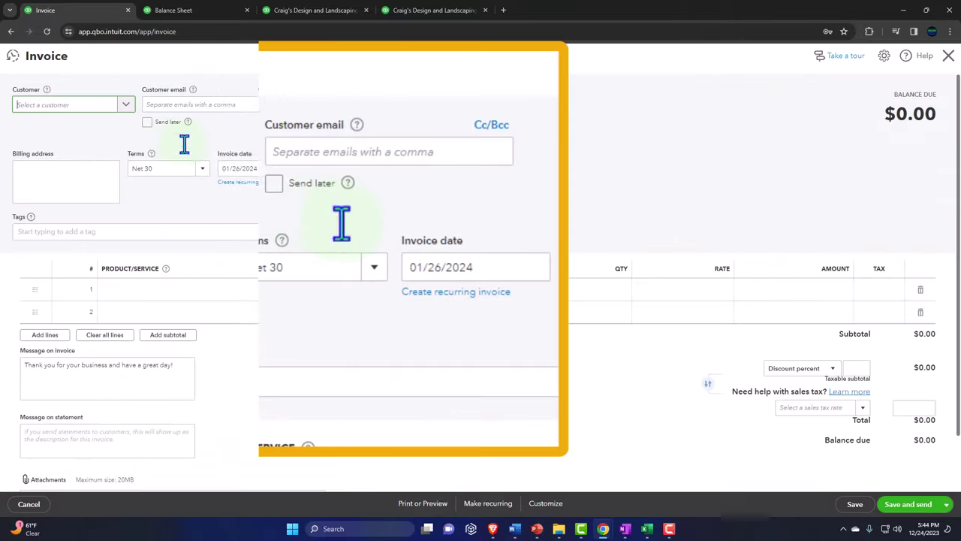
text(cust)
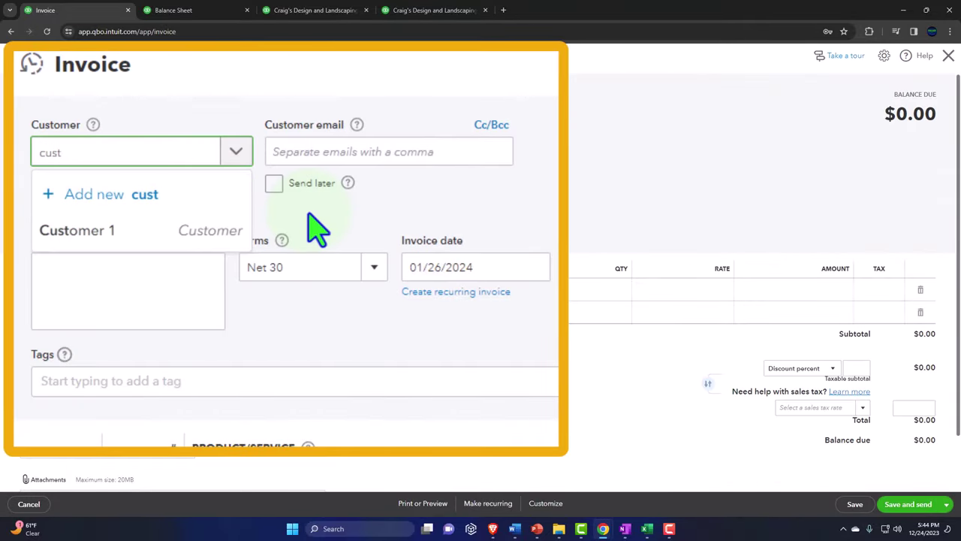
click(125, 235)
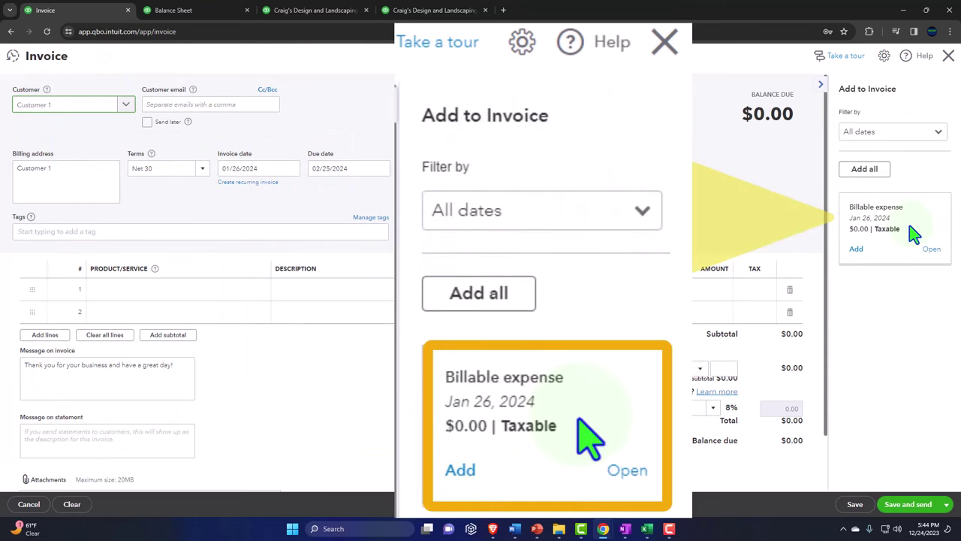
click(858, 251)
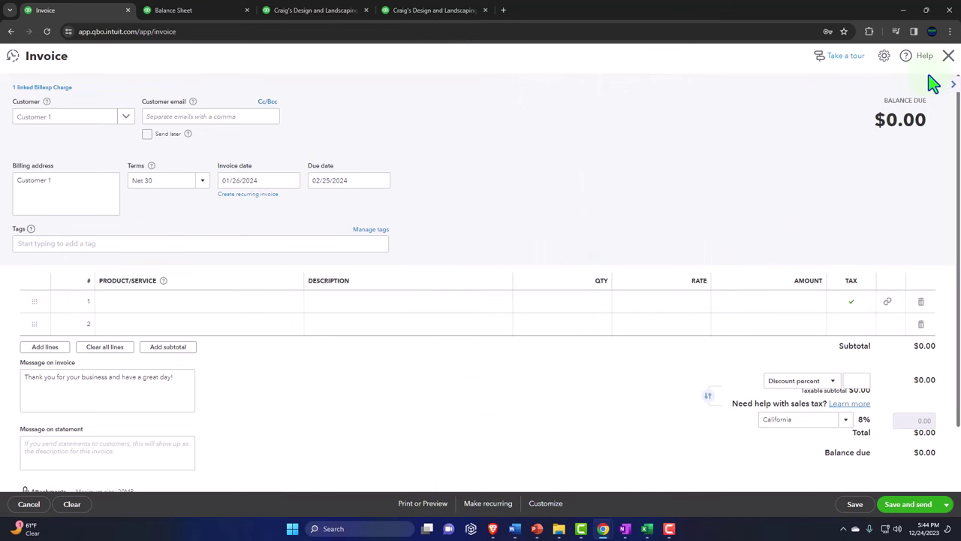
click(949, 57)
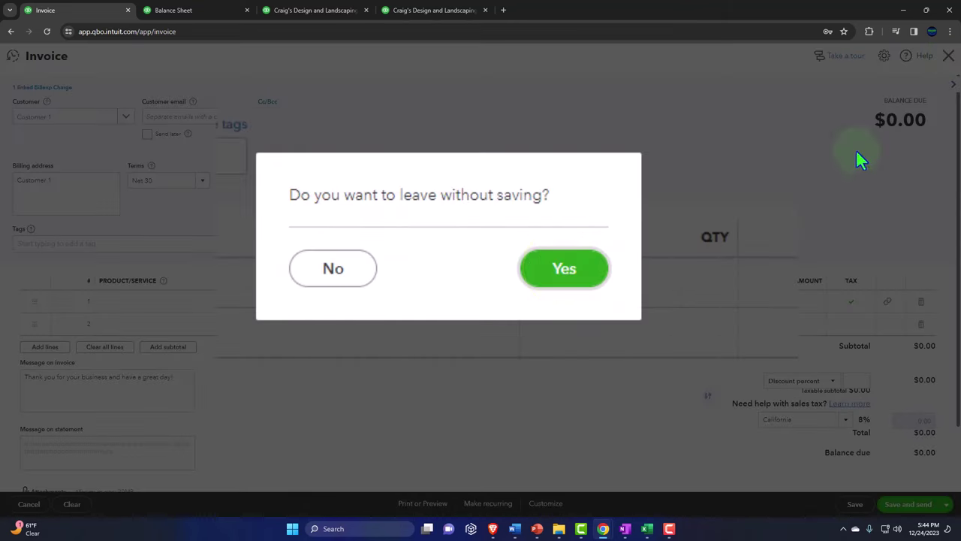
click(530, 307)
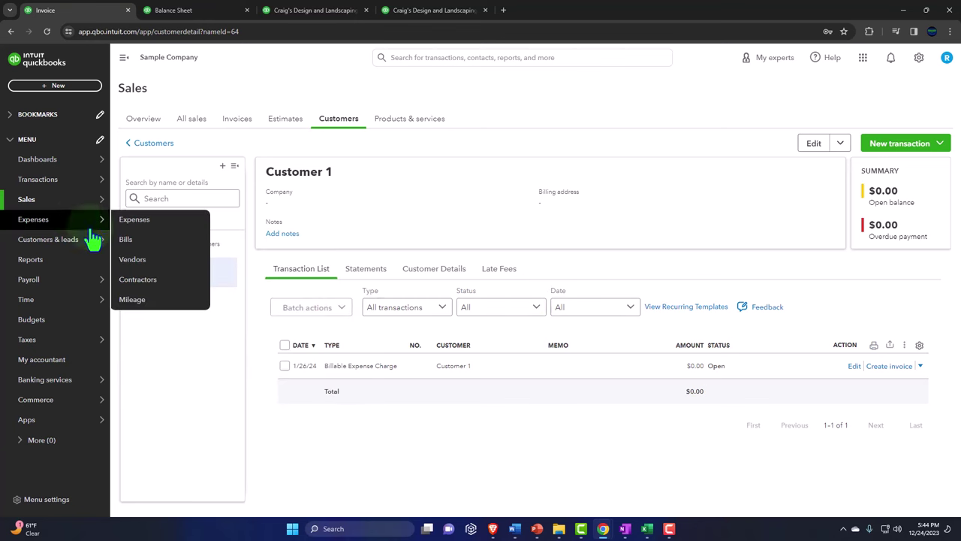
Step: Open the bank transactions awaiting review, hide the navigation menu, and enlarge the page
mouse_move(41, 187)
click(56, 207)
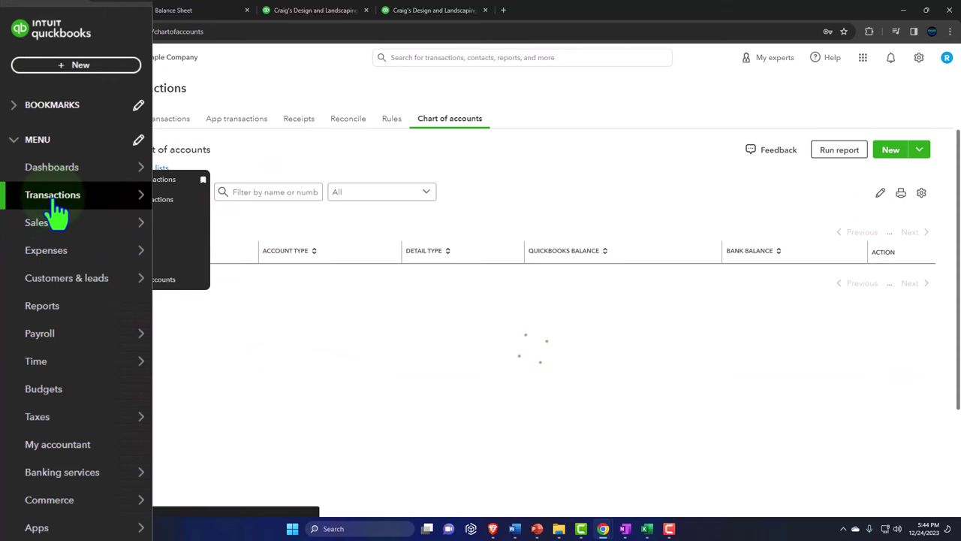
click(172, 178)
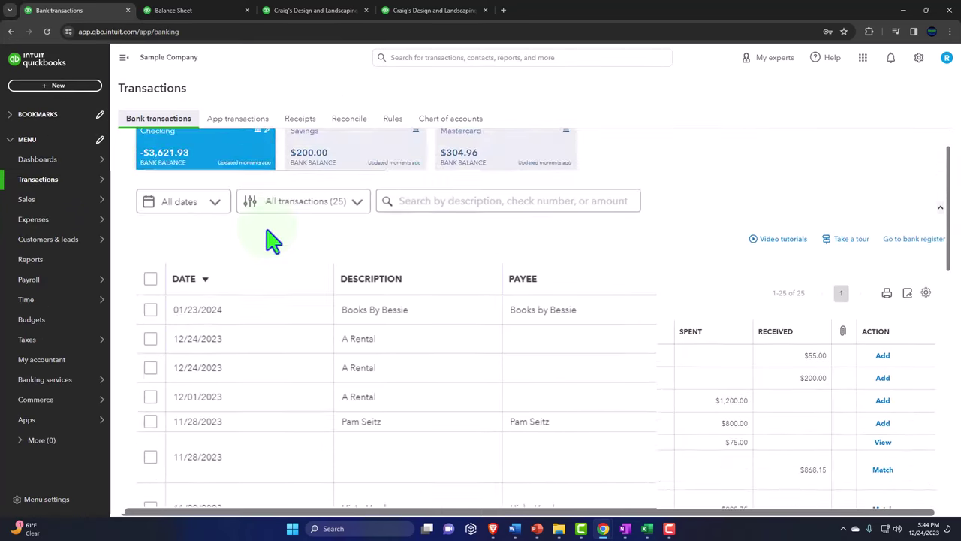
scroll(271, 248, down, 1)
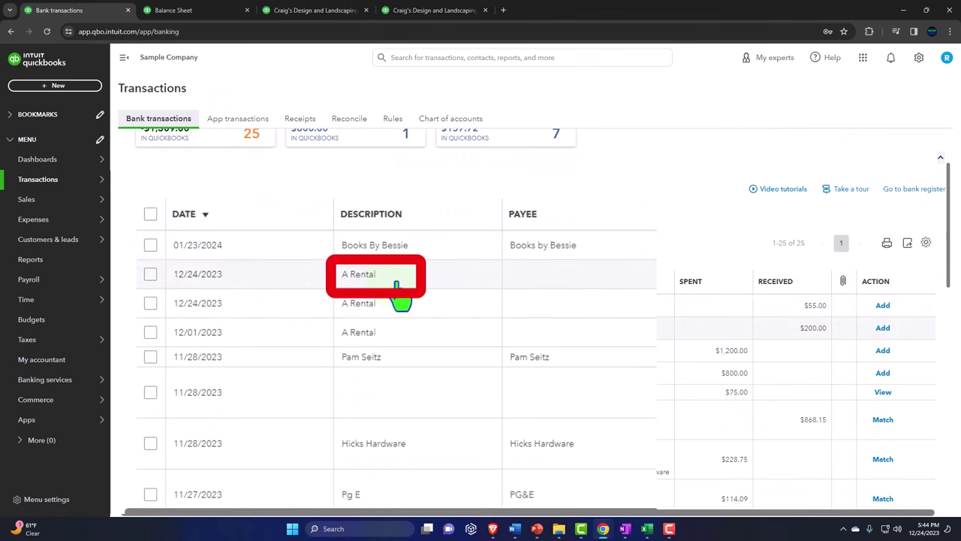
click(125, 58)
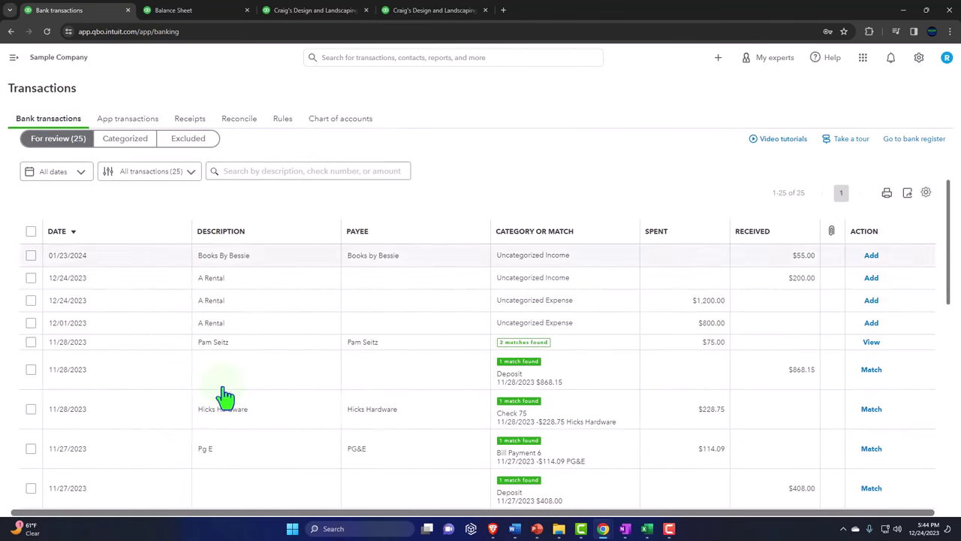
key(ctrl+plus)
key(ctrl+plus)
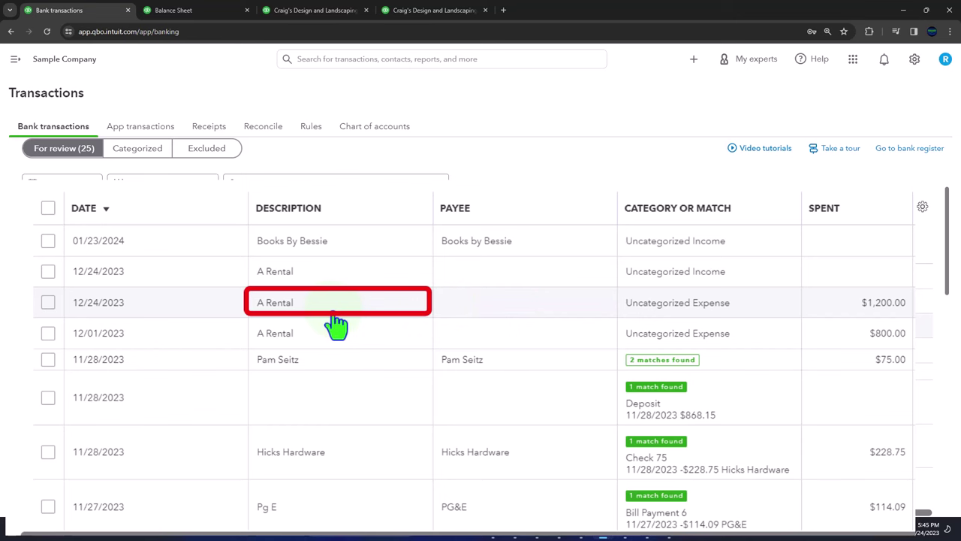
Step: Add A Rental as a new vendor on the 12/24/2023 bank transaction with $1,200.00 spent, copying the name from its description
triple_click(284, 304)
key(ctrl+c)
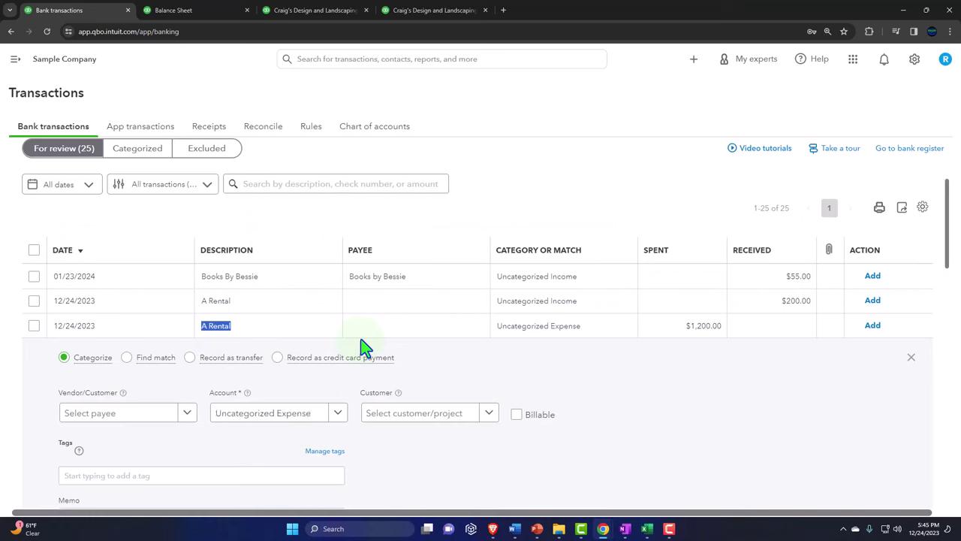
scroll(425, 398, down, 1)
click(135, 368)
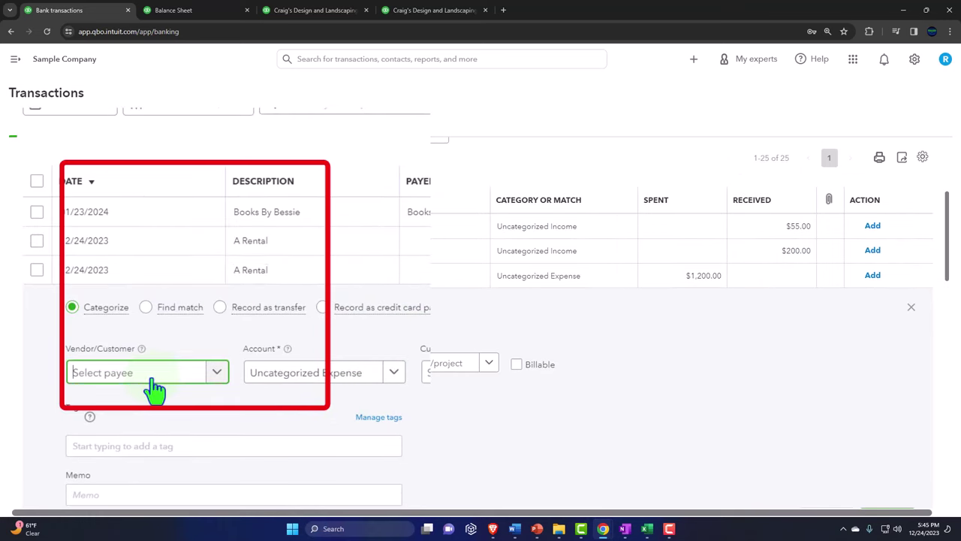
key(ctrl+v)
key(Return)
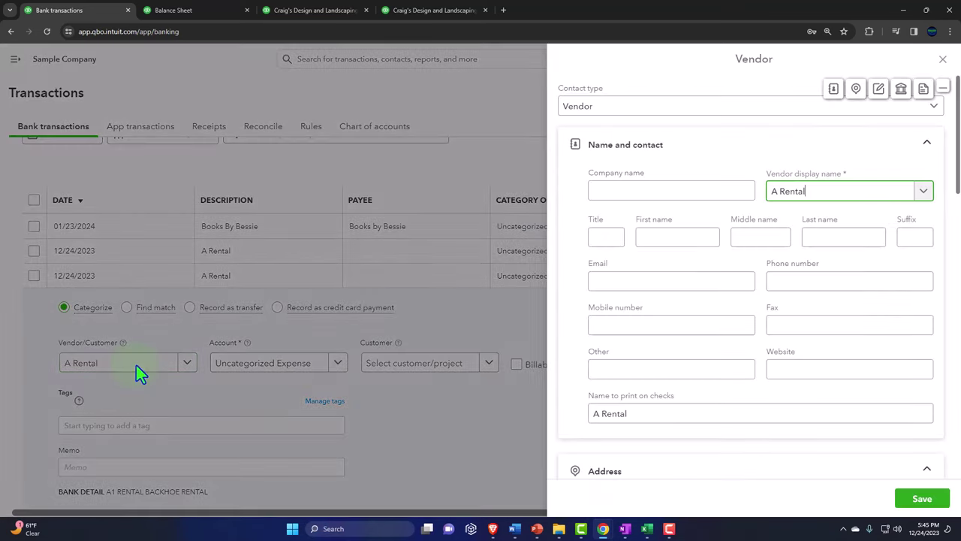
click(921, 498)
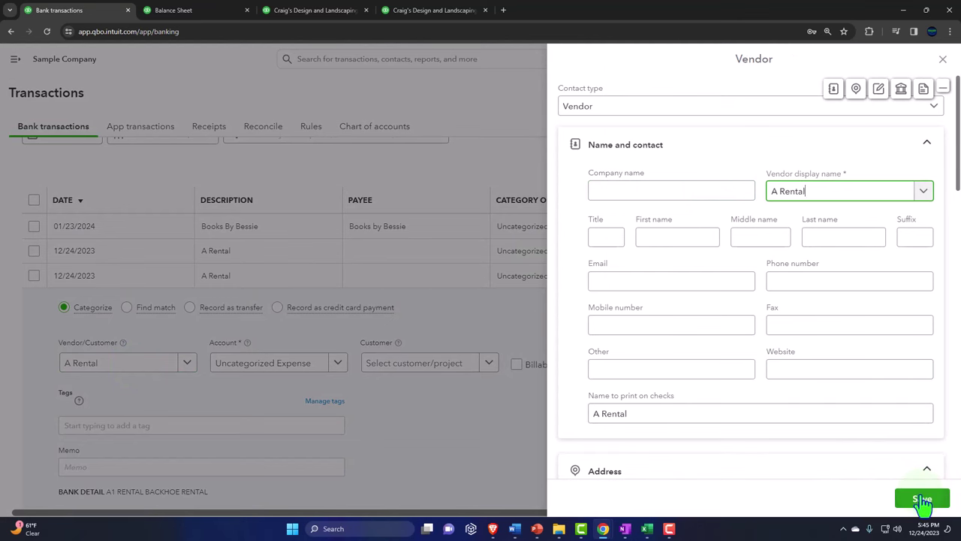
click(923, 501)
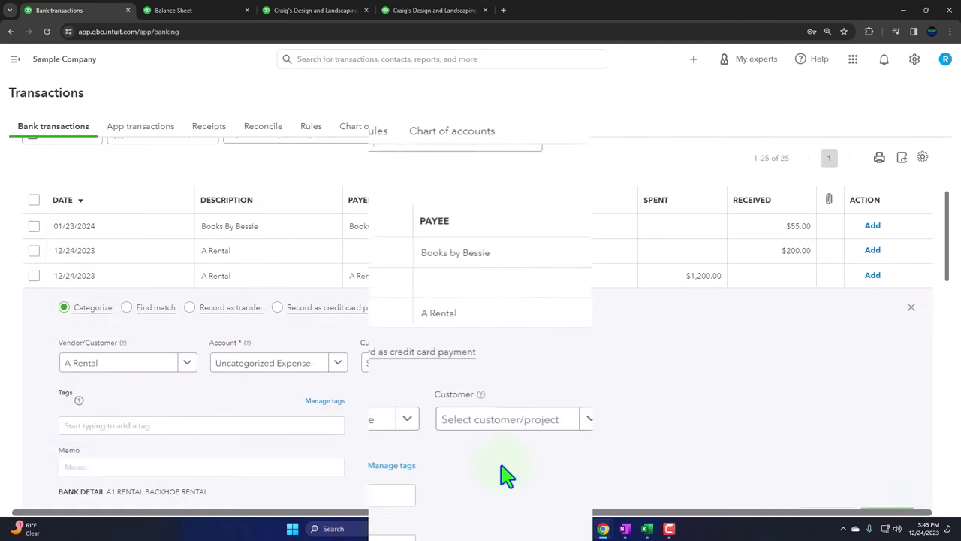
Step: Categorize the $1,200.00 A Rental transaction as Rent or Lease and add it to the books
click(386, 422)
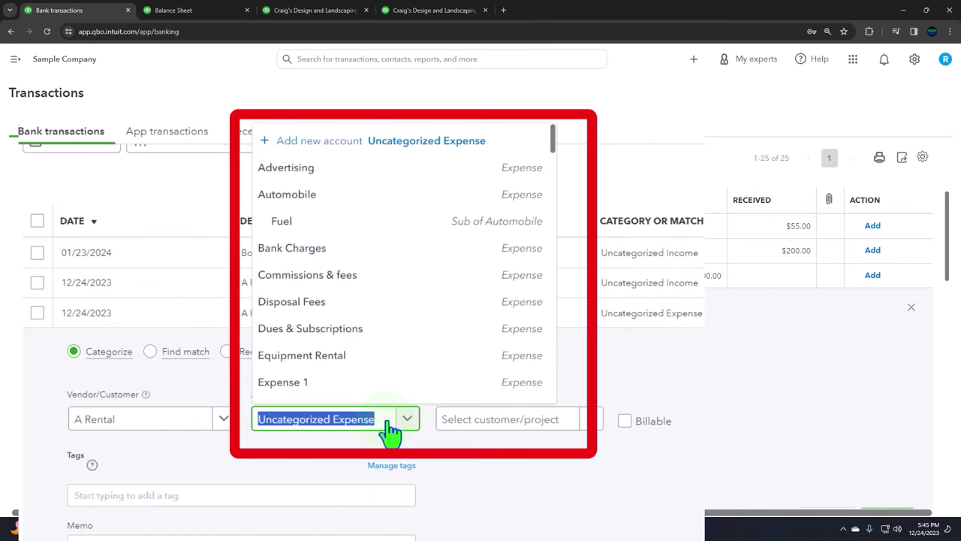
text(Ren)
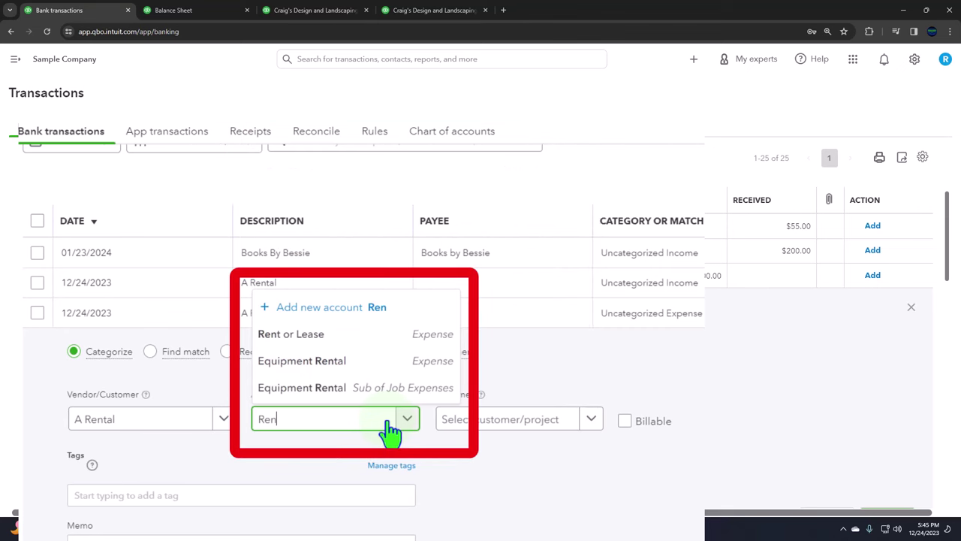
click(396, 335)
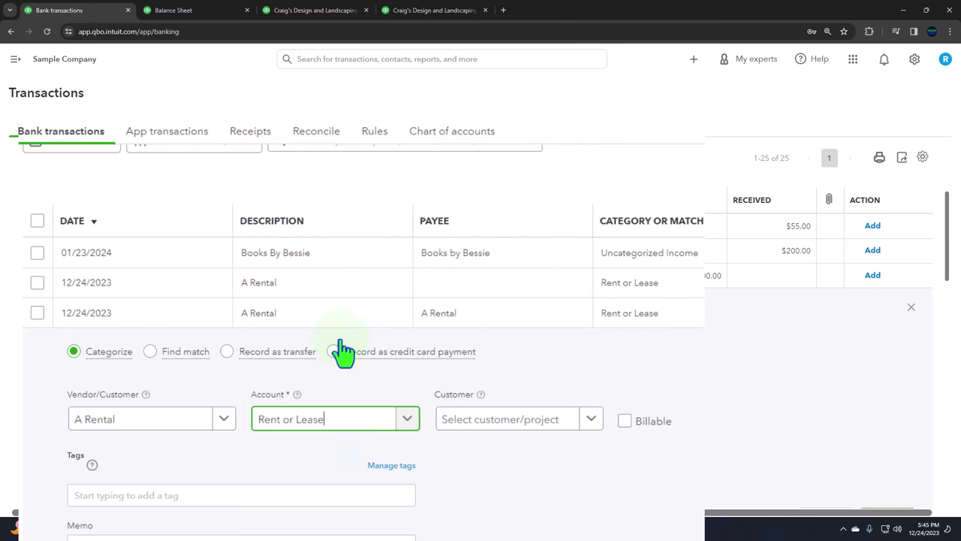
key(Tab)
scroll(440, 406, down, 2)
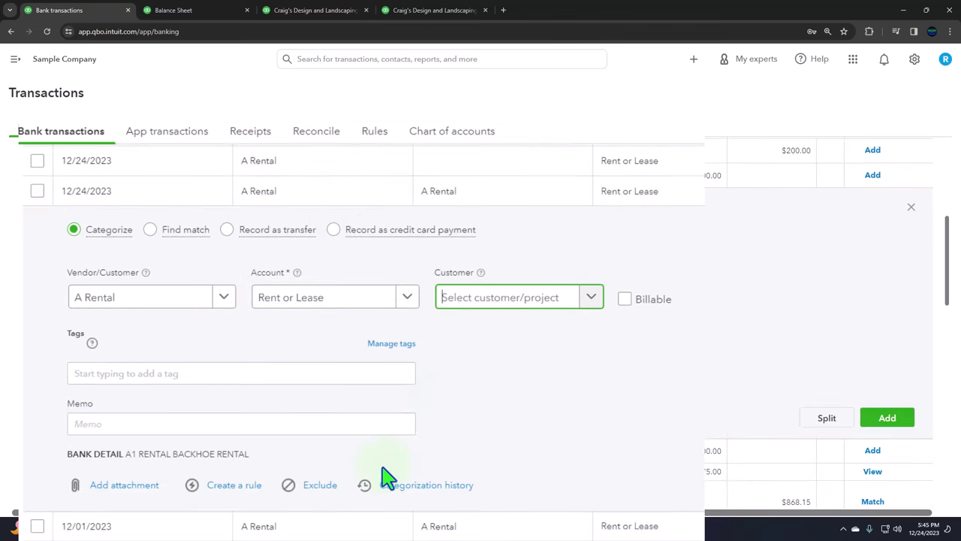
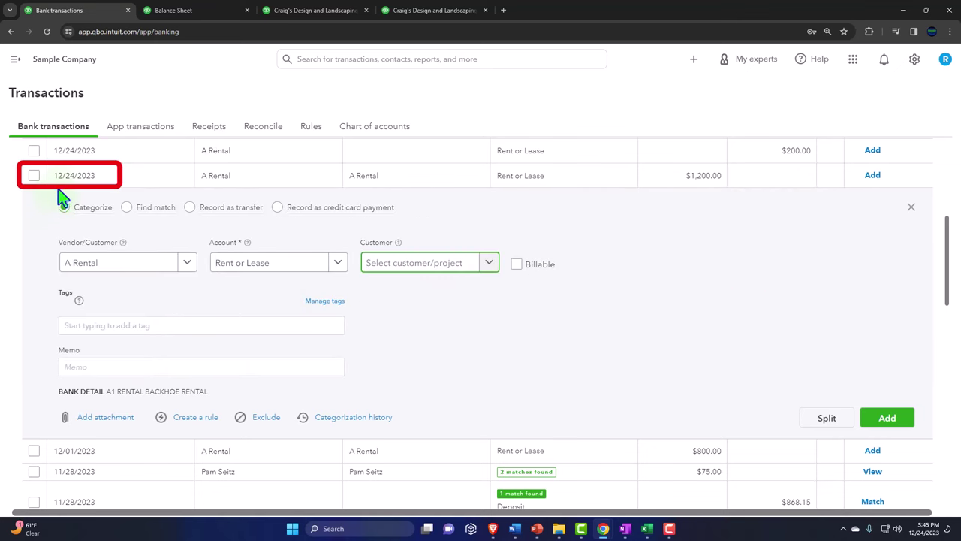
click(887, 418)
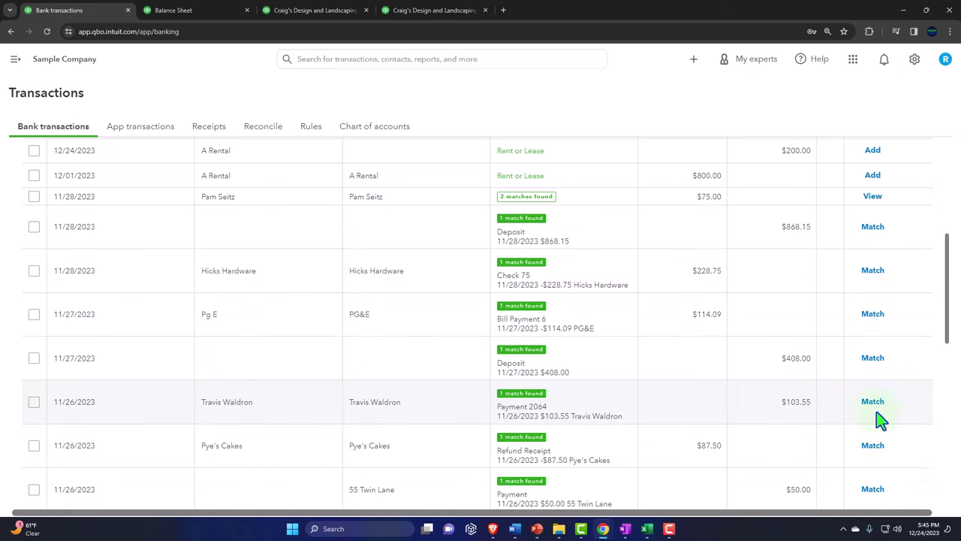
Step: Run the Balance Sheet report for 01/01/2023 to 12/31/2023
click(196, 13)
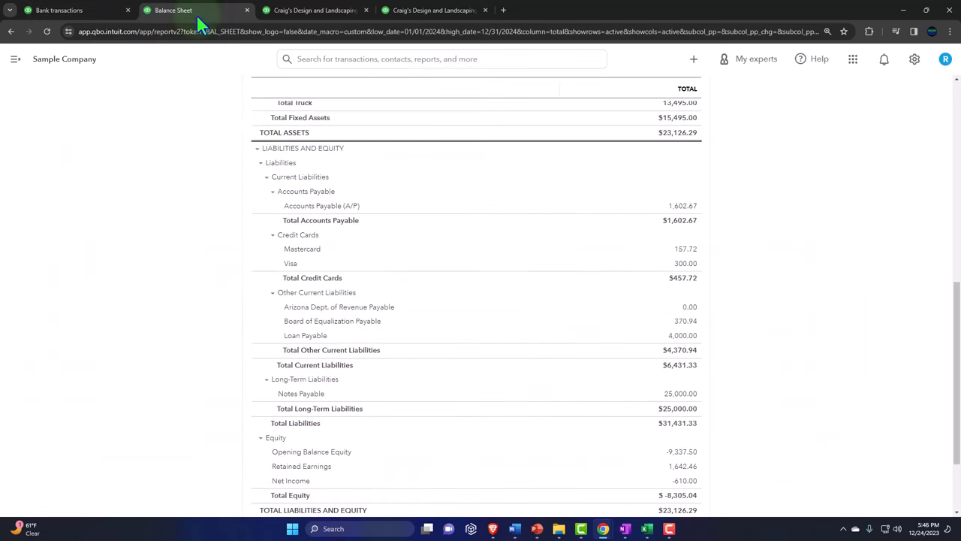
scroll(262, 161, up, 10)
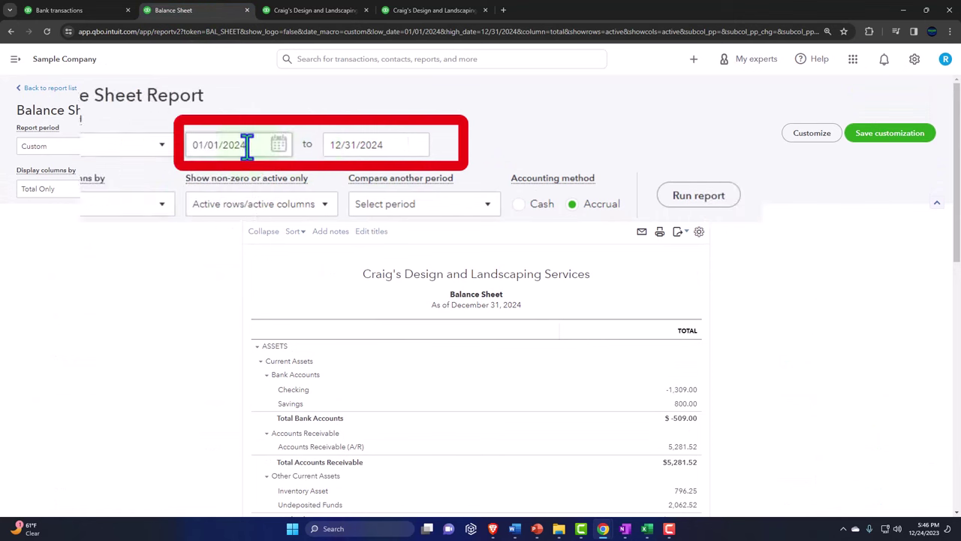
click(179, 147)
click(250, 147)
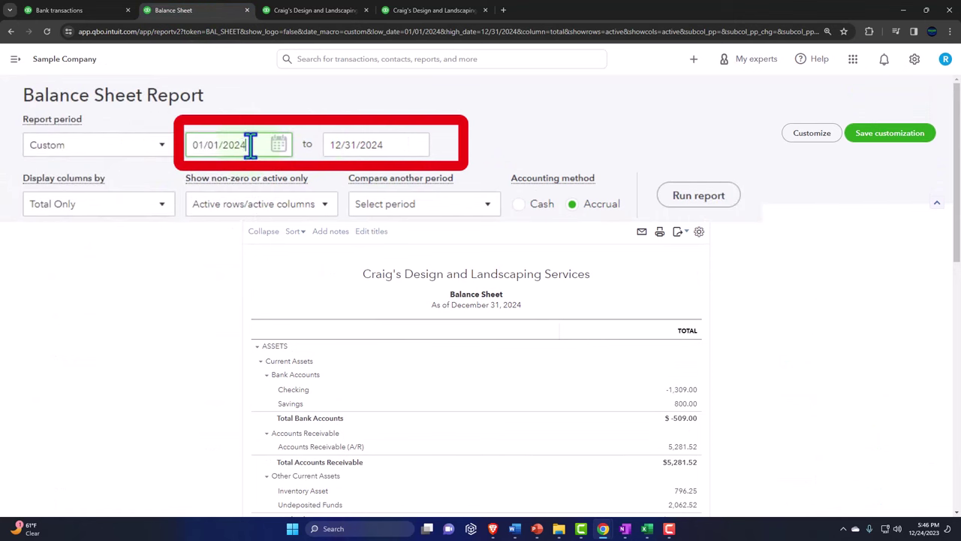
key(BackSpace)
text(3)
key(Tab)
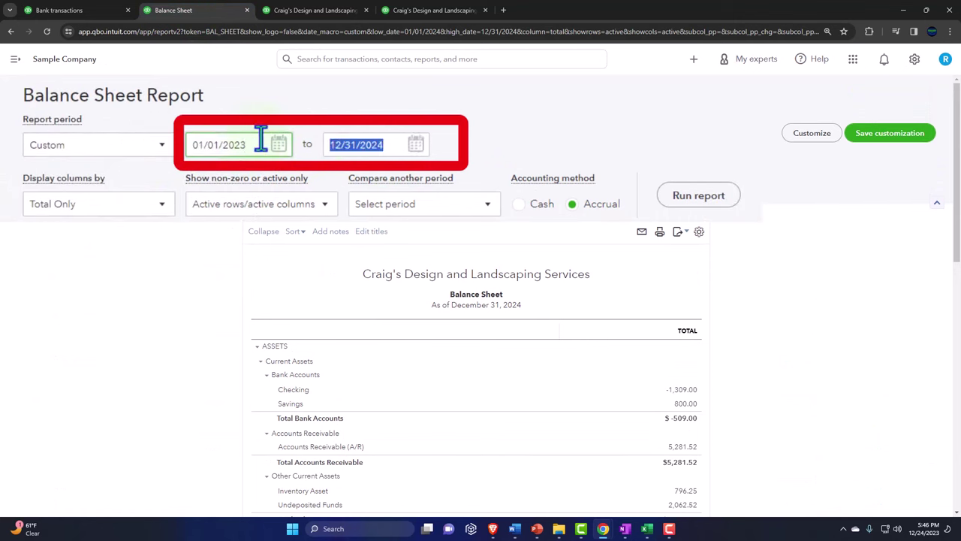
click(391, 146)
key(BackSpace)
text(3)
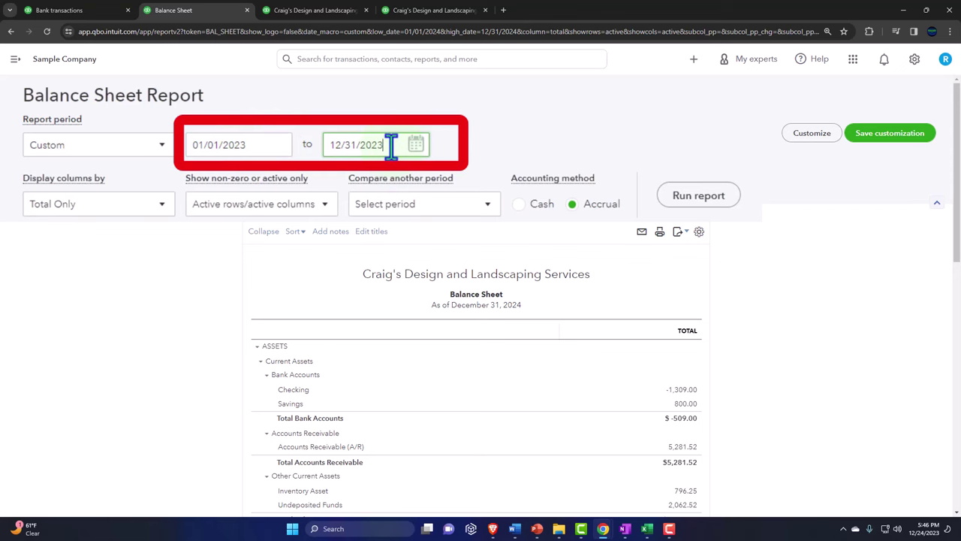
click(505, 186)
Step: Review the Balance Sheet's bank accounts and open the transaction detail behind the Checking balance
scroll(510, 150, down, 3)
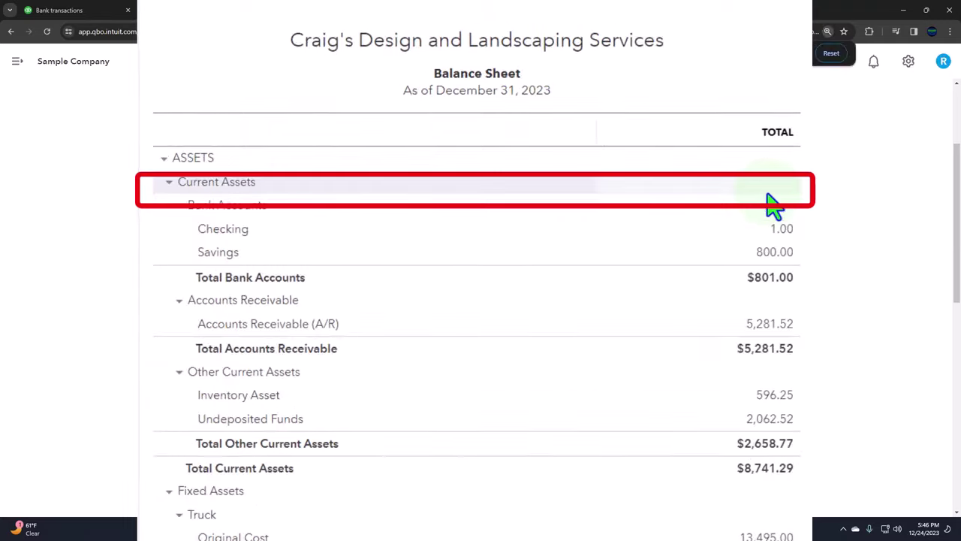
scroll(618, 278, up, 4)
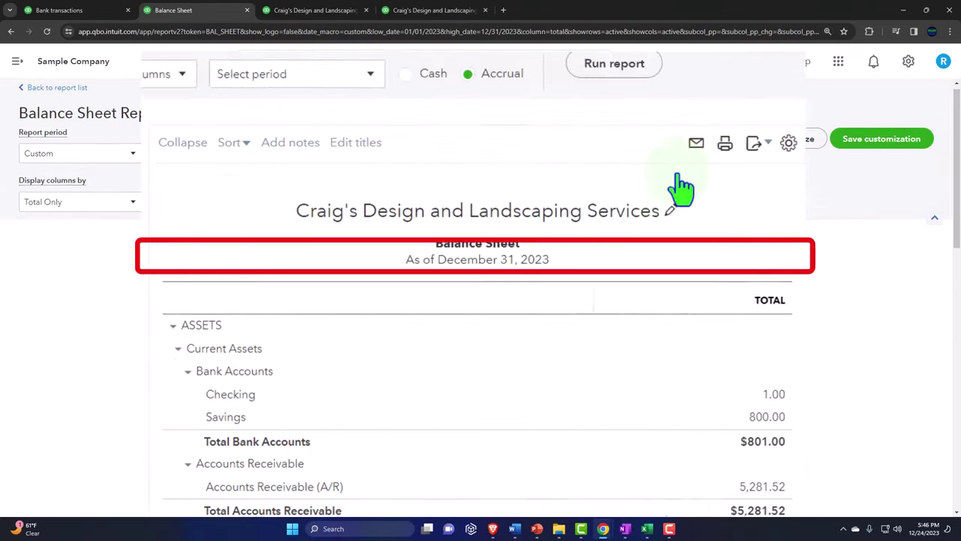
scroll(639, 315, down, 1)
click(686, 339)
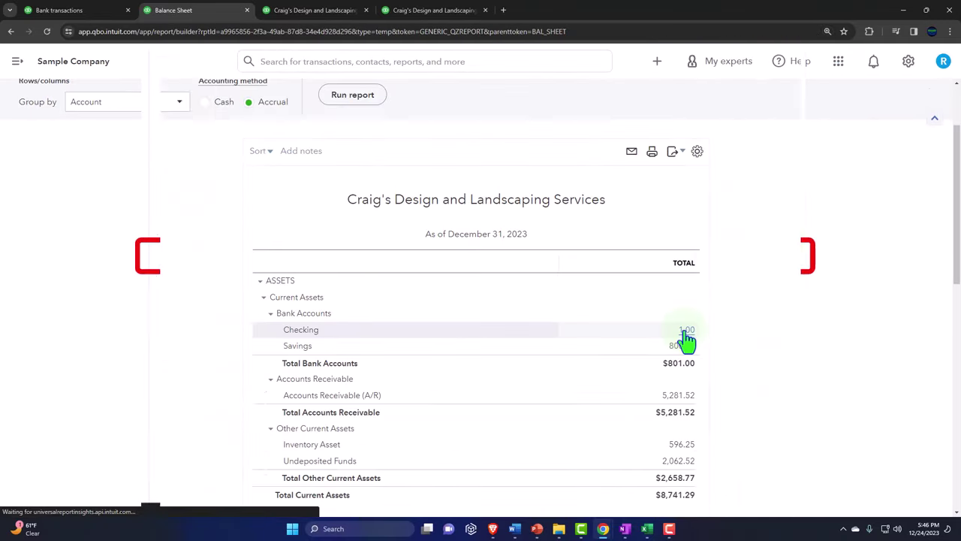
Step: Inspect the 12/24/2023 A Rental expense behind the Checking transaction report, then return to the Balance Sheet
scroll(225, 368, down, 5)
scroll(225, 368, down, 5)
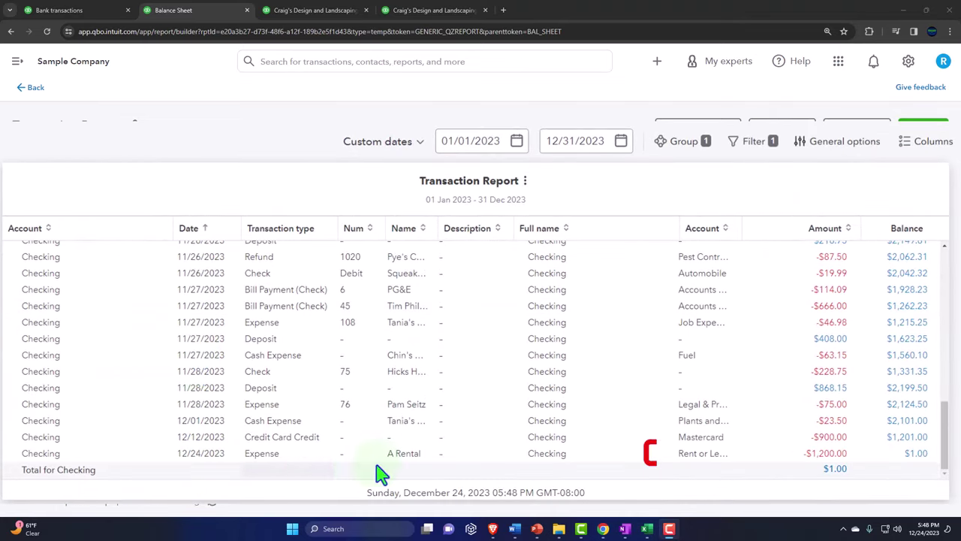
click(820, 459)
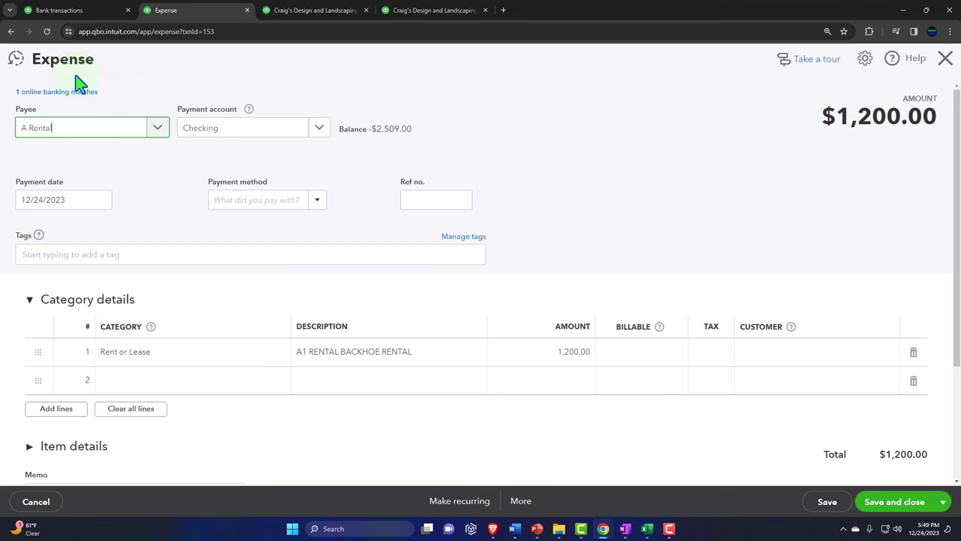
click(948, 66)
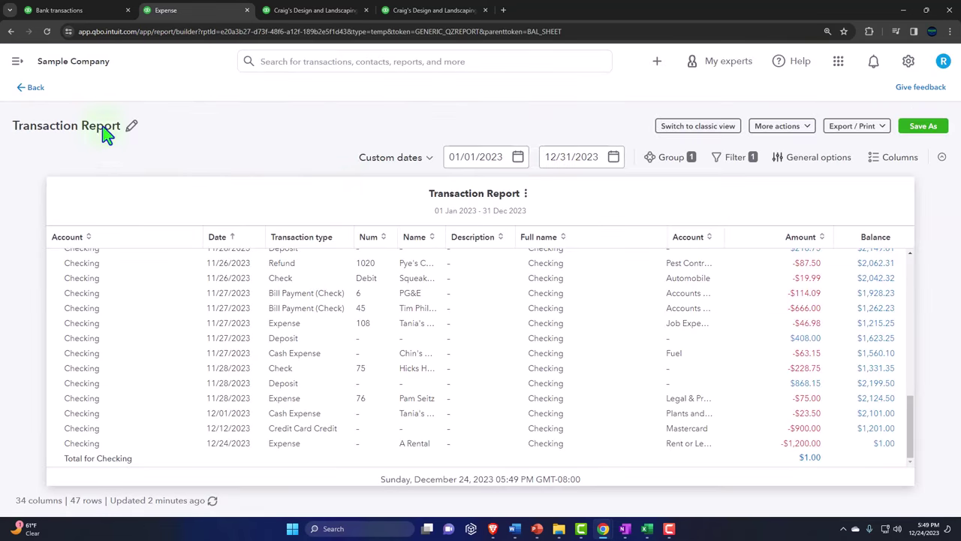
click(36, 90)
scroll(80, 132, down, 2)
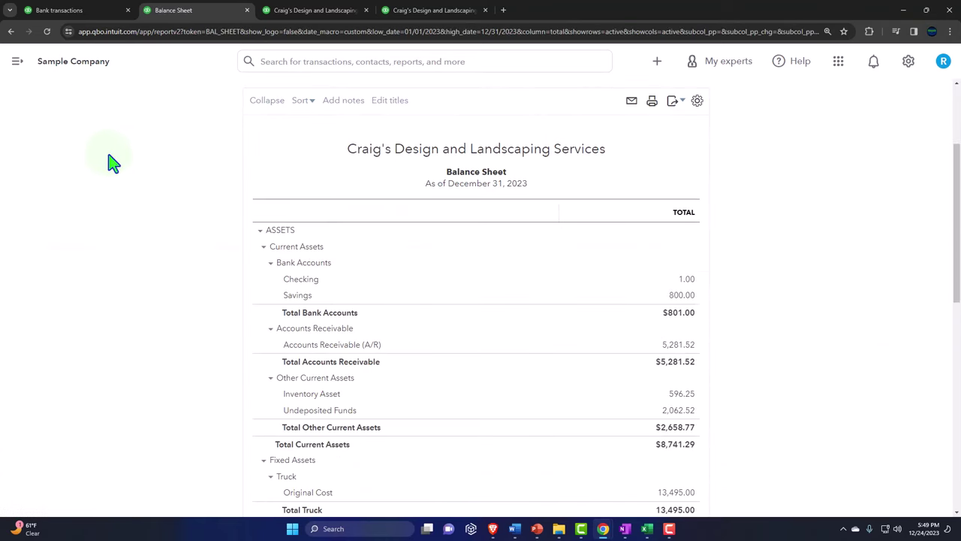
Step: Return to the bank transactions and start a new vendor check
click(88, 11)
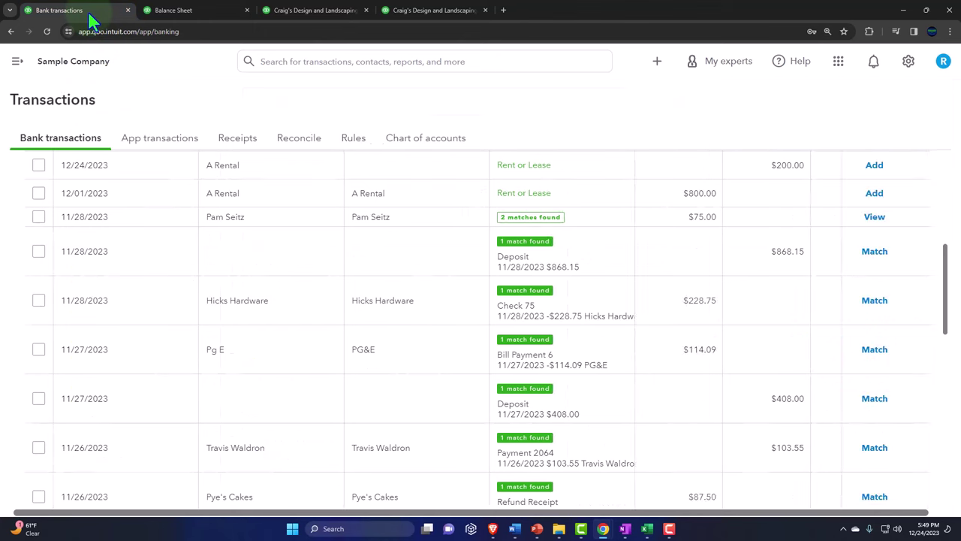
click(18, 63)
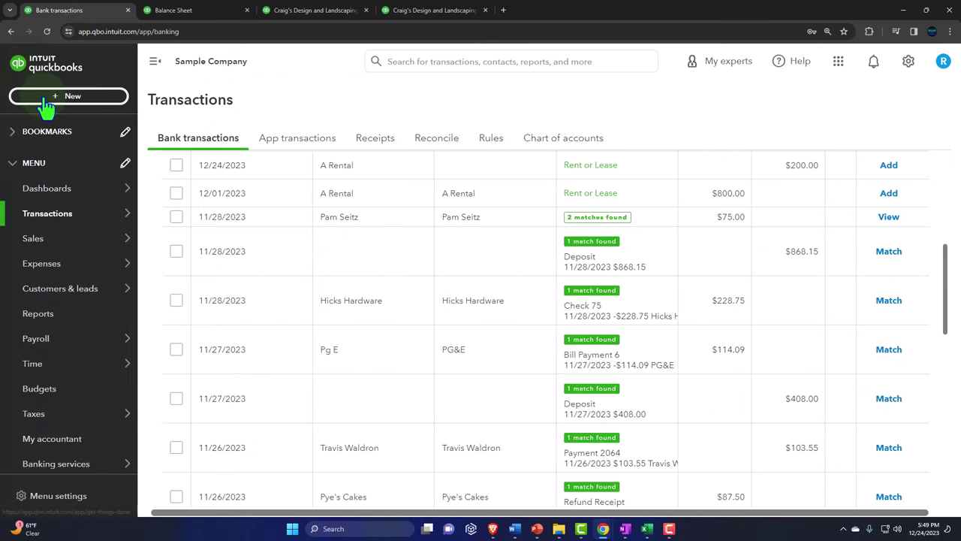
click(46, 105)
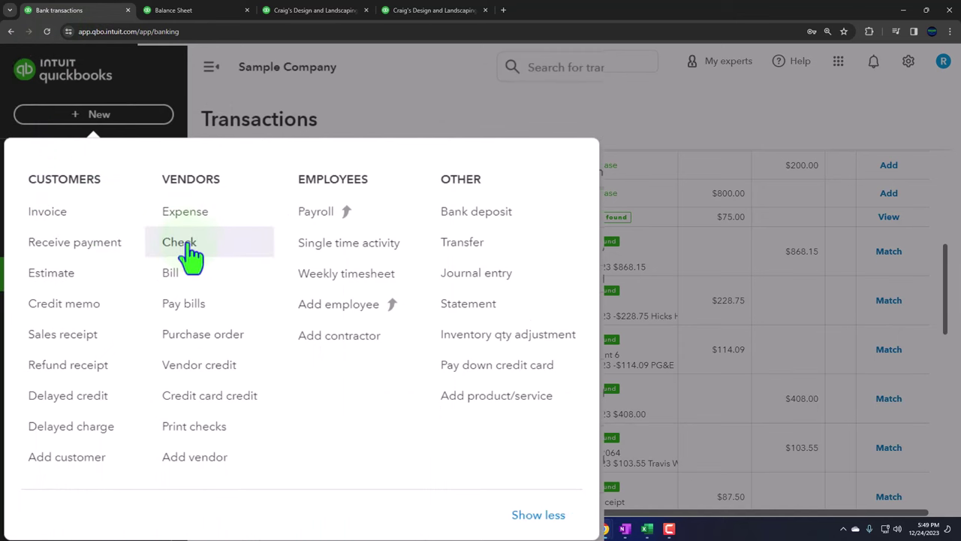
click(197, 252)
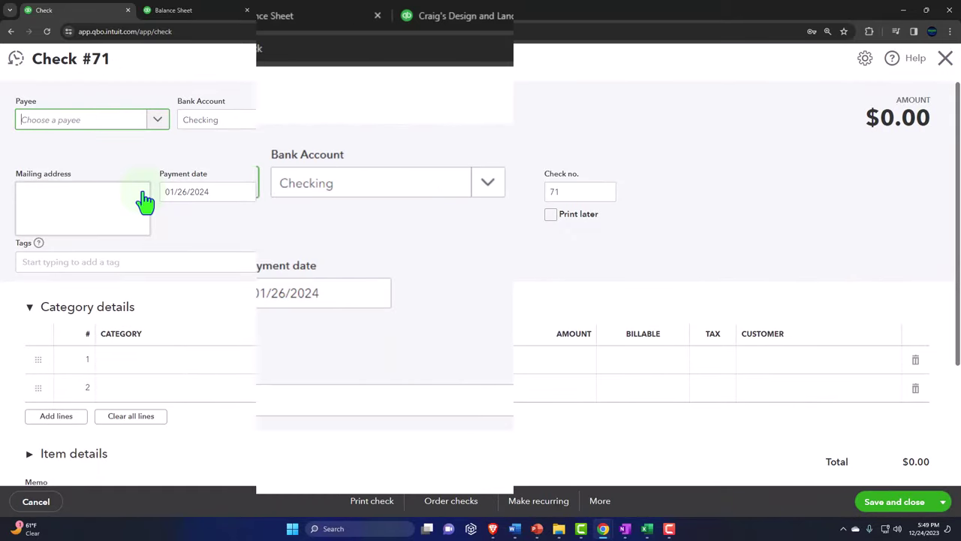
Step: Add Vendor 17 as a new vendor and use it as the check's payee
text(Ven)
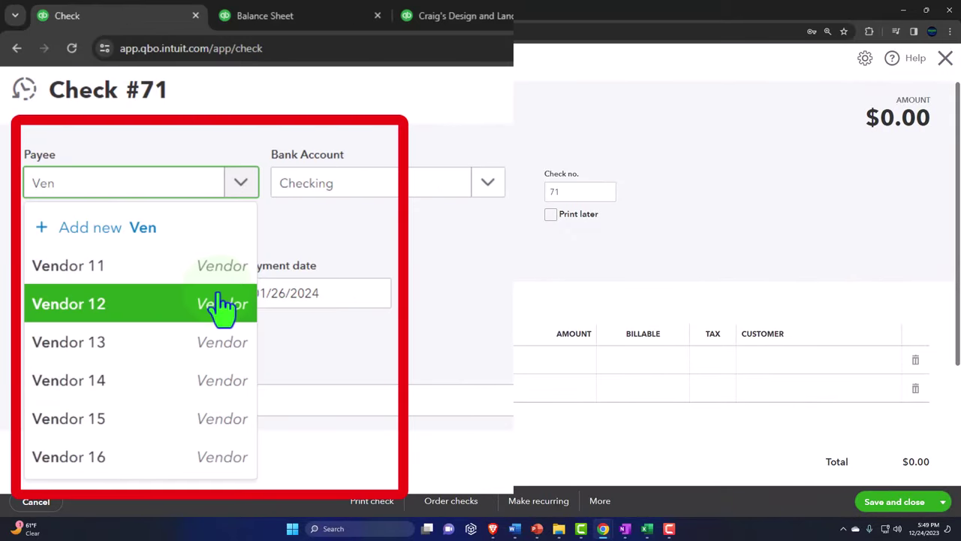
text(doer)
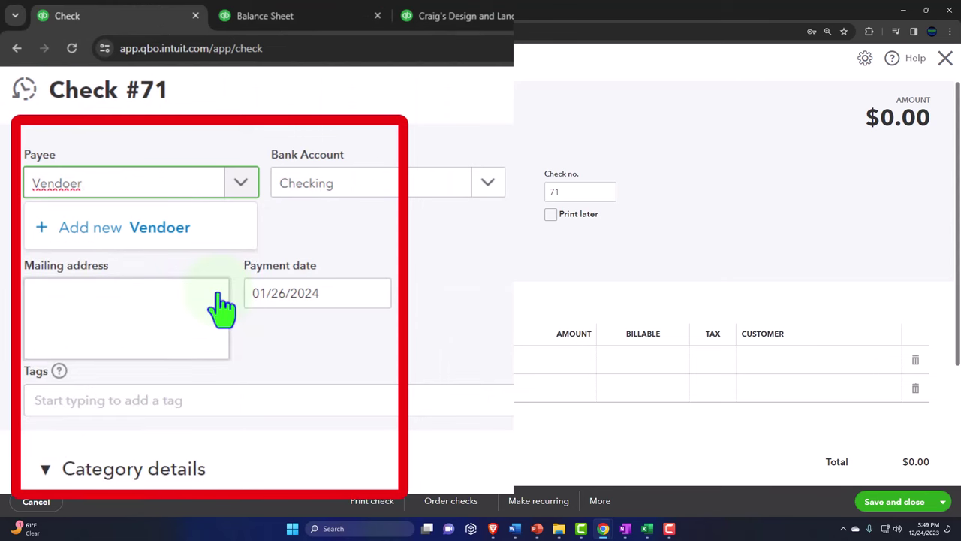
key(BackSpace)
key(BackSpace)
key(BackSpace)
key(BackSpace)
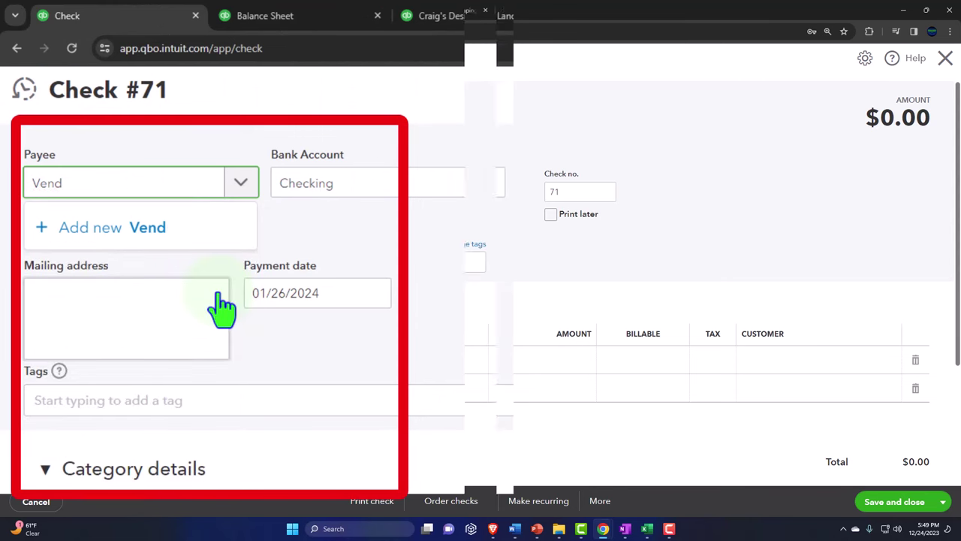
text(or 17)
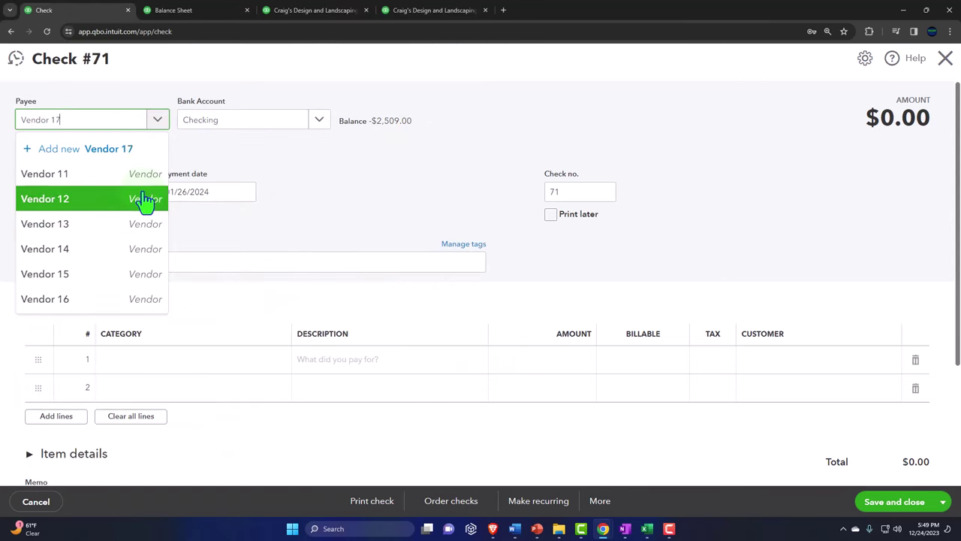
key(Return)
click(930, 494)
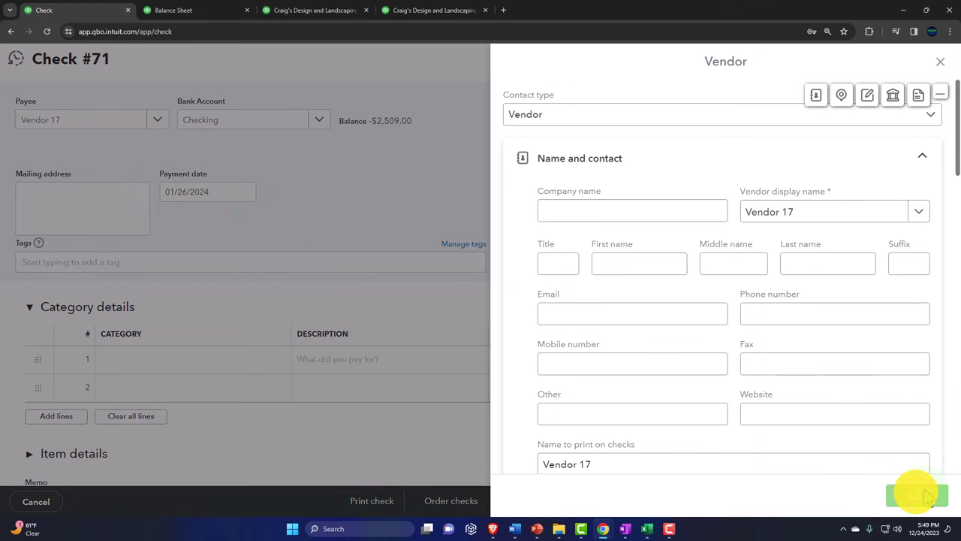
Step: Keep Checking as the check's bank account and set the payment date to 01/28/2024
click(319, 122)
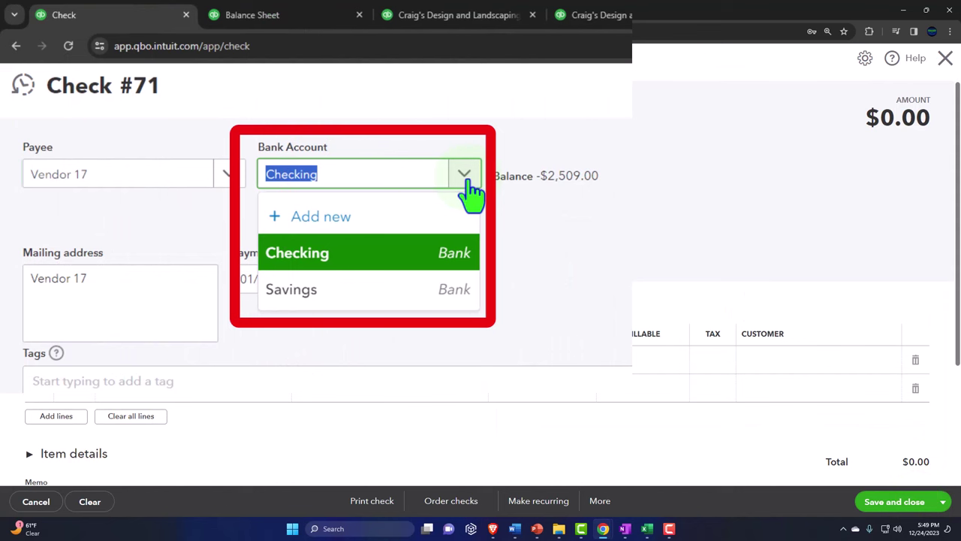
click(466, 183)
key(Tab)
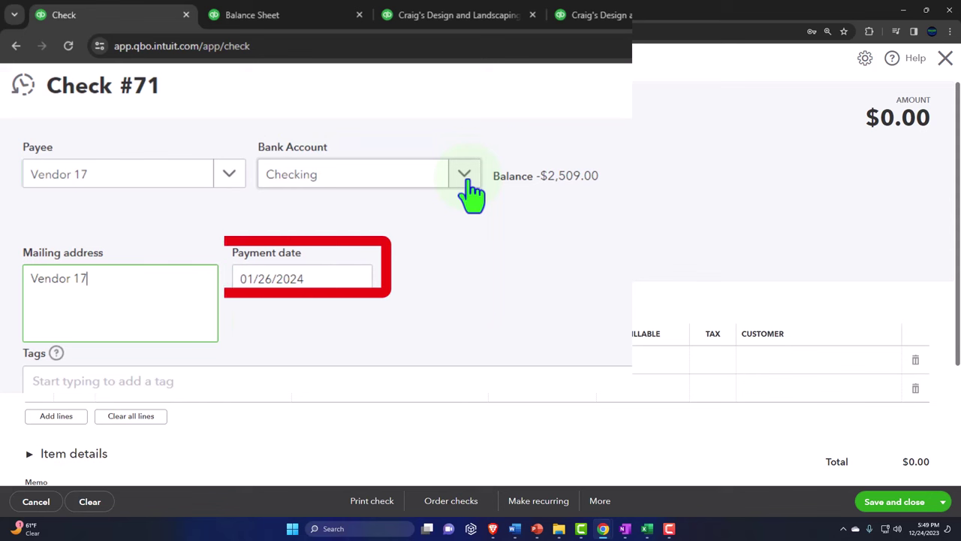
key(Tab)
key(plus)
key(plus)
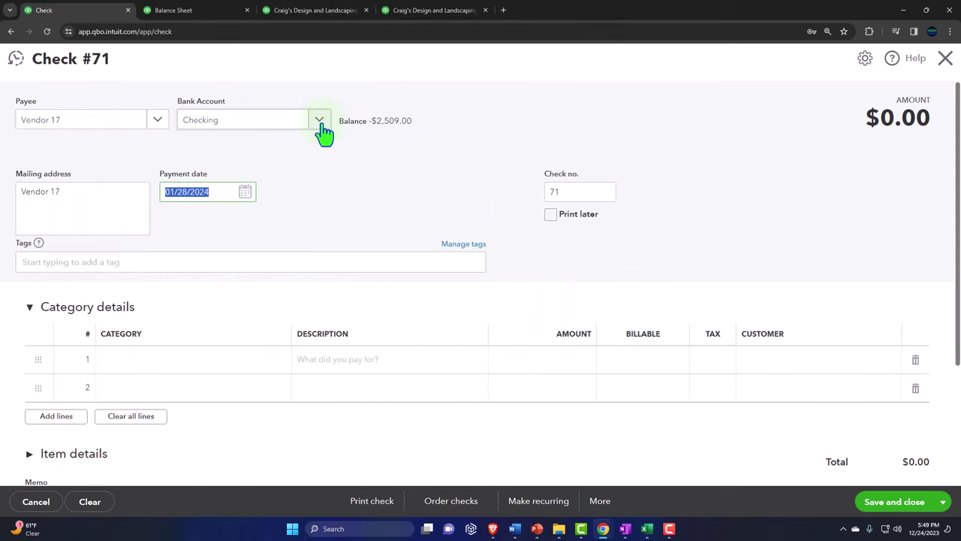
key(Tab)
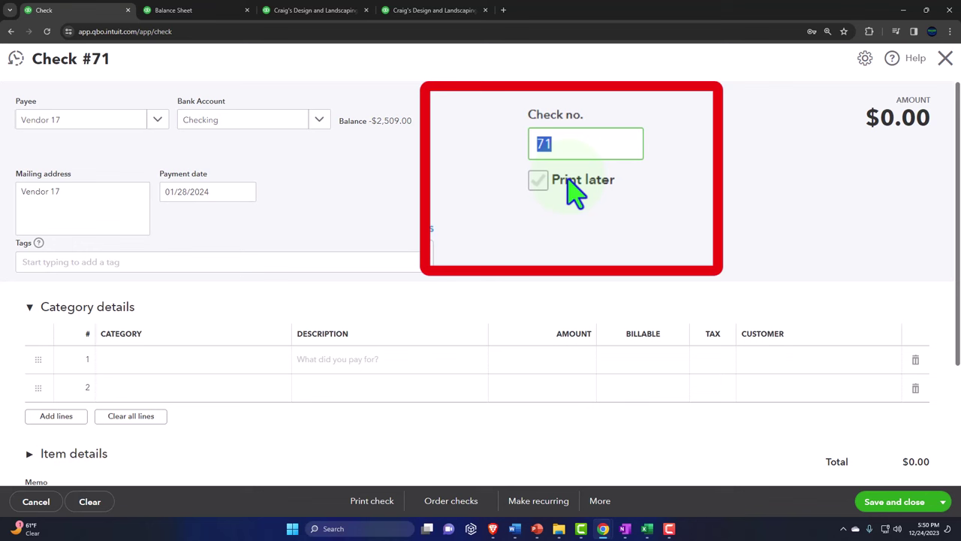
Step: Try the Print later option on the Vendor 17 check and clear it again
click(569, 184)
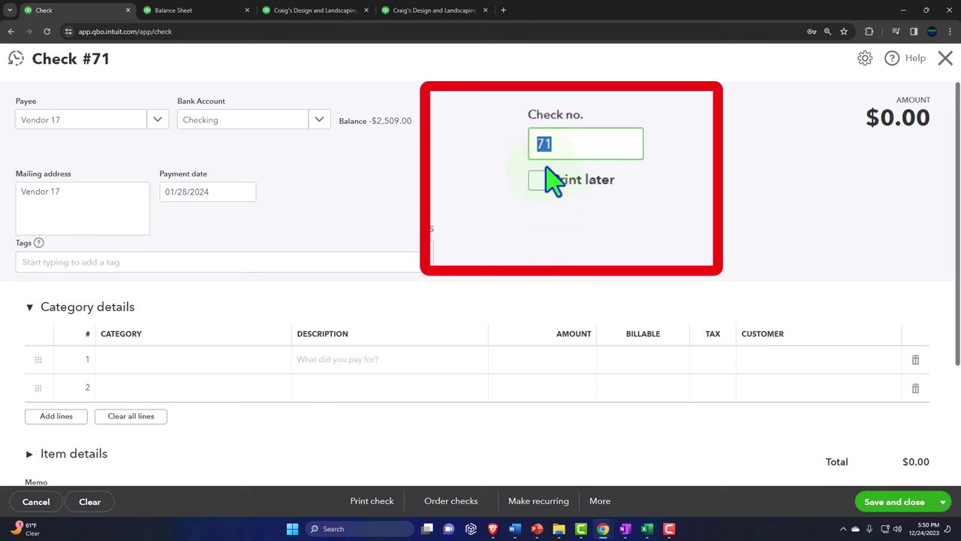
click(539, 182)
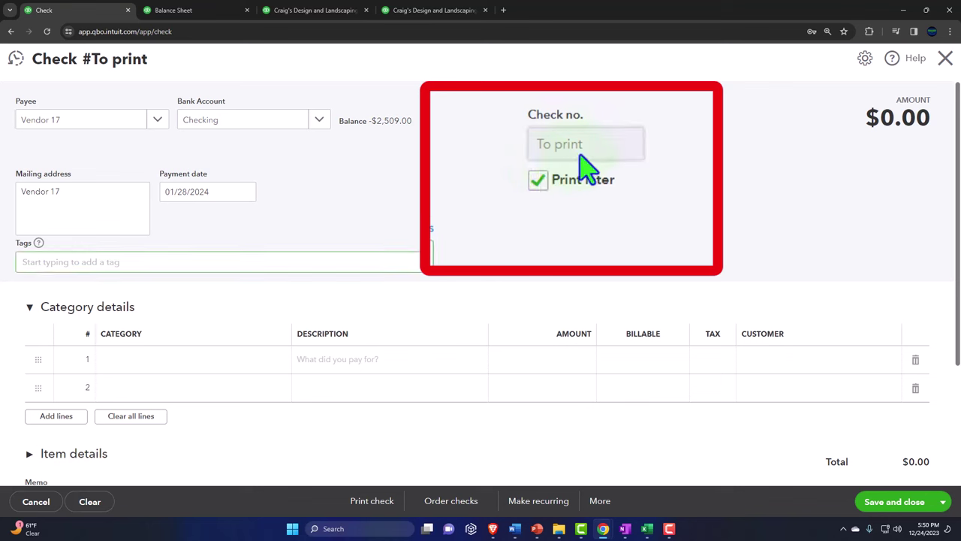
click(552, 214)
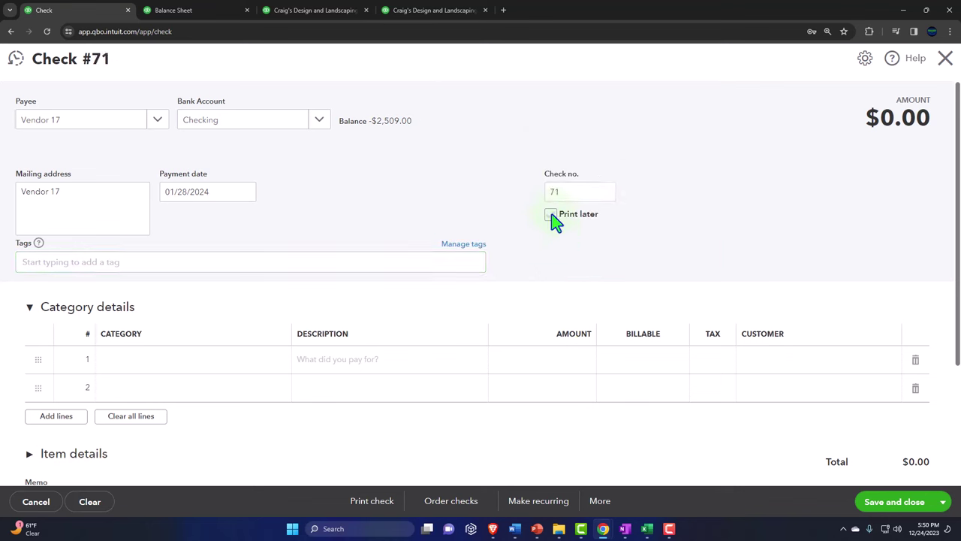
click(551, 215)
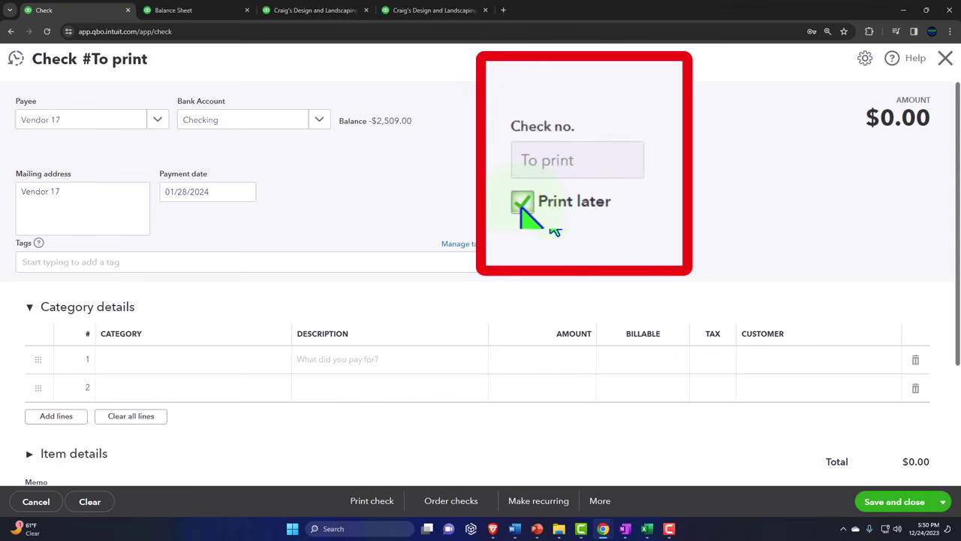
click(551, 215)
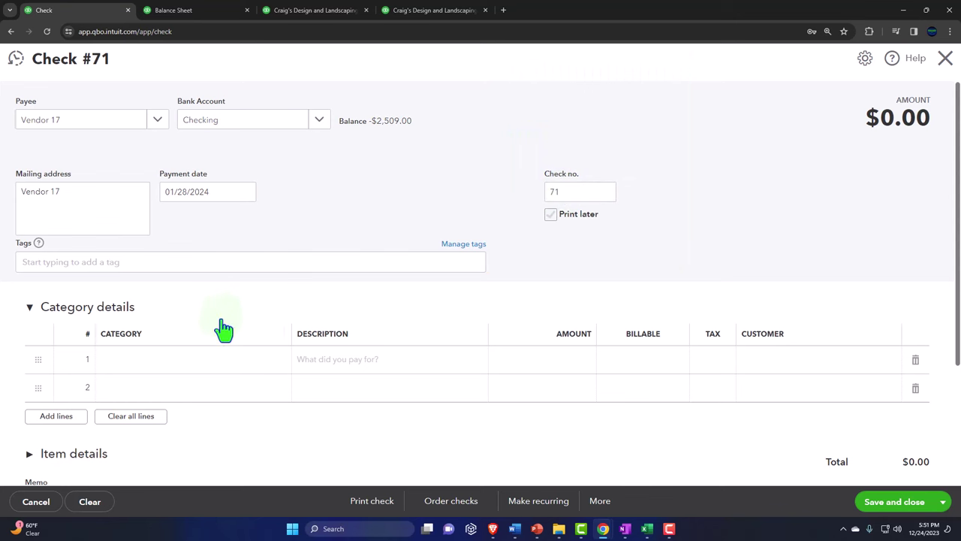
Step: Fill the check's first category line with Expense 3 and an amount of 400.00
click(197, 389)
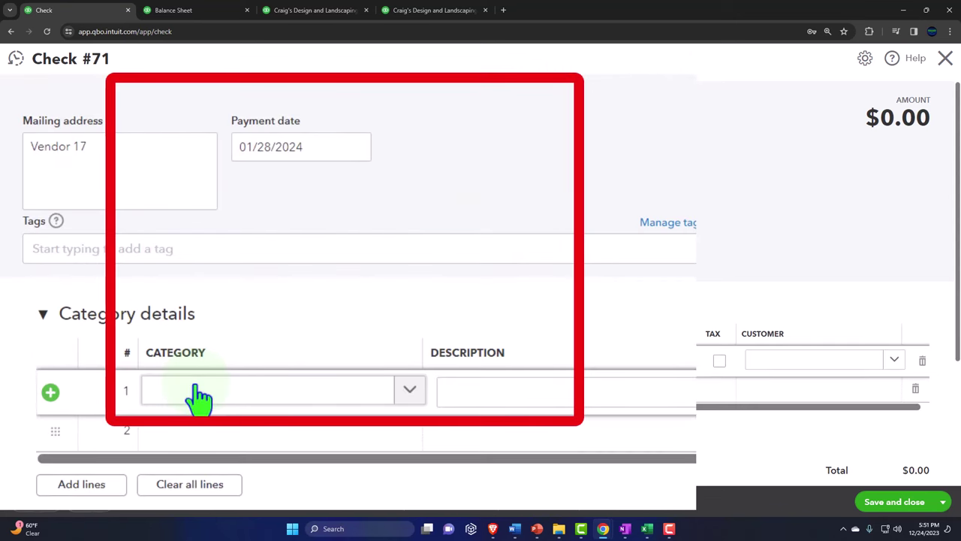
text(Exe)
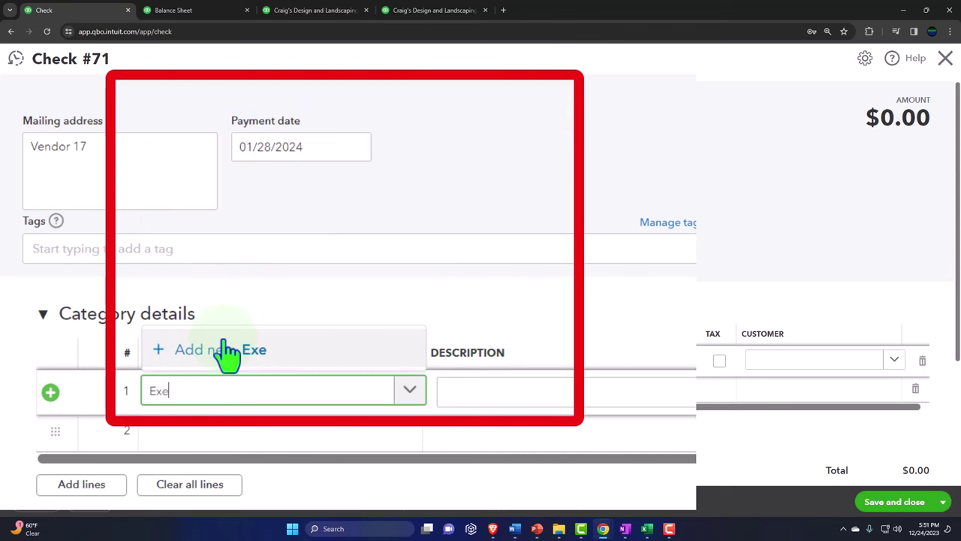
key(BackSpace)
text(p)
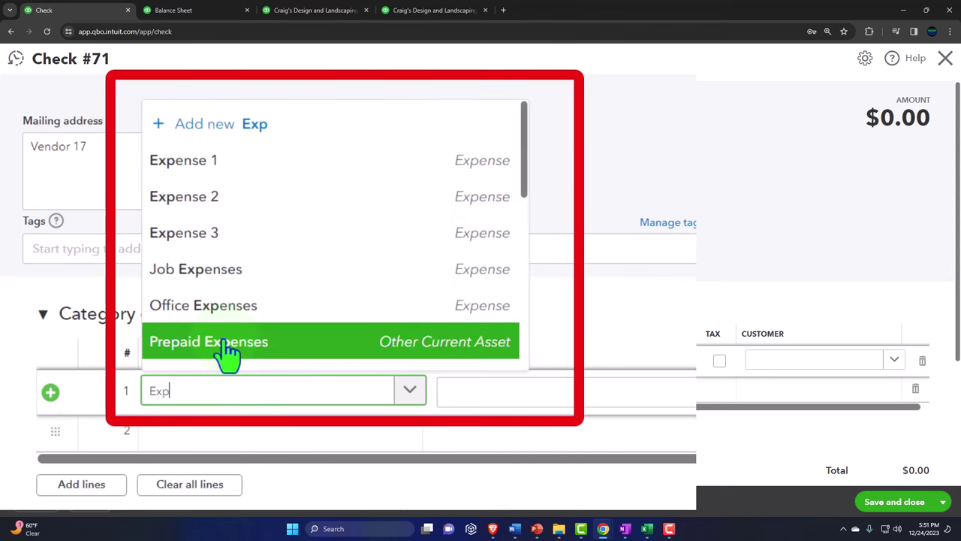
click(184, 233)
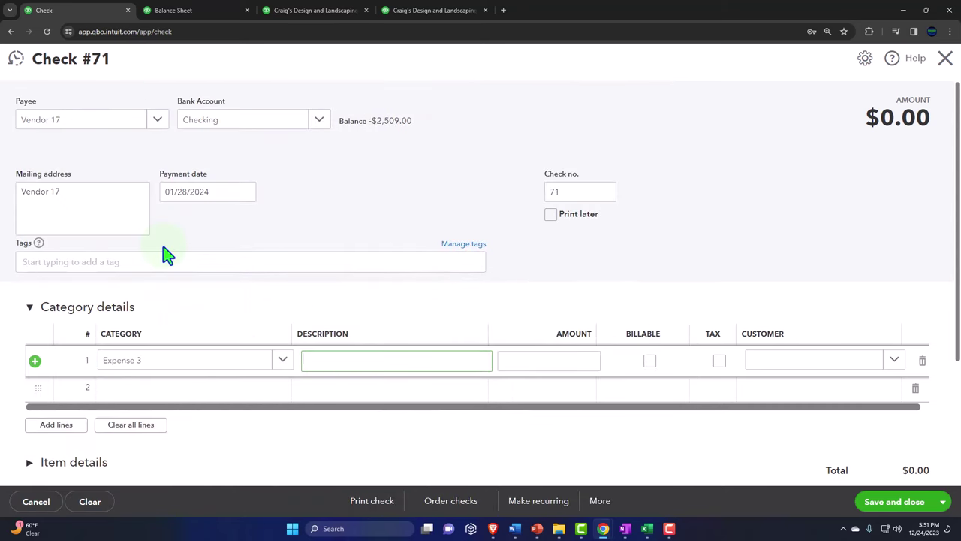
key(Tab)
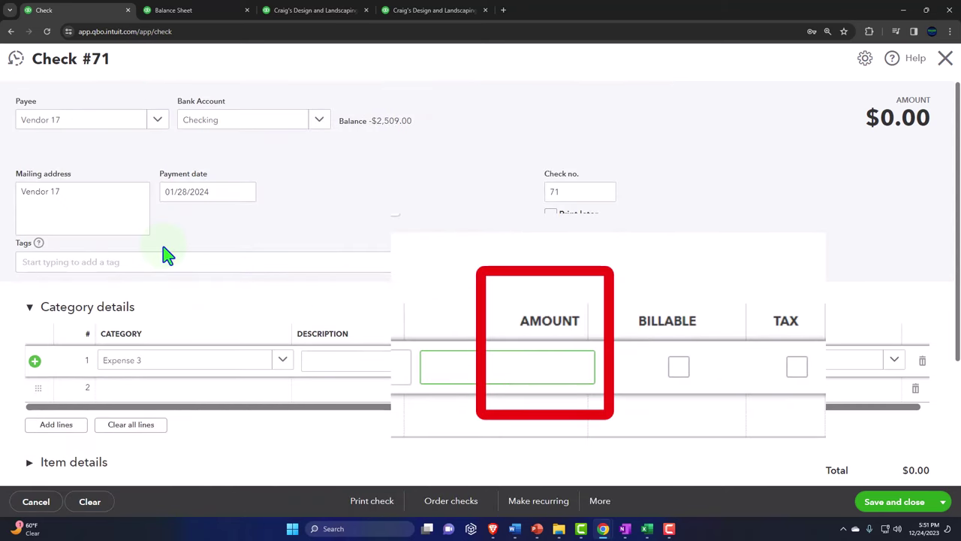
text(400)
key(Tab)
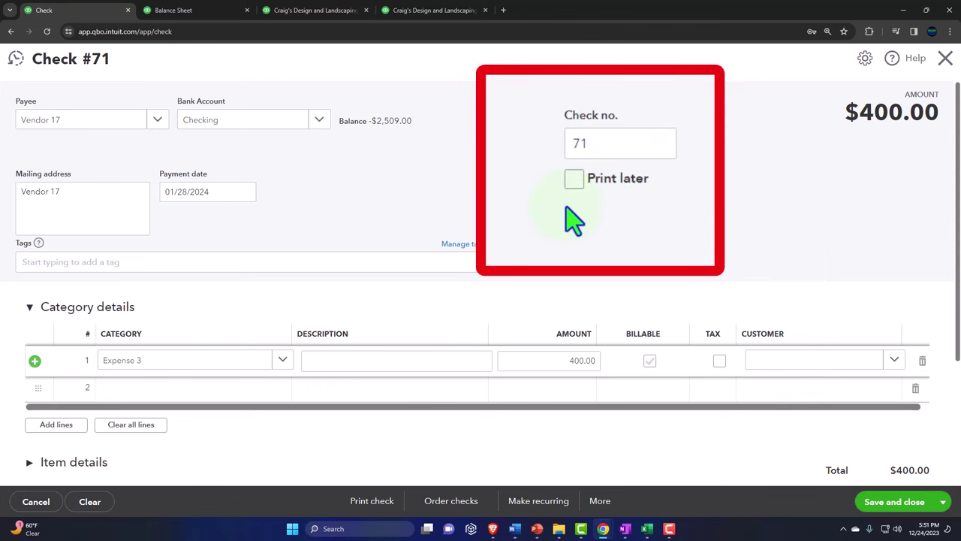
Step: Mark the $400.00 Vendor 17 check to print later, then save and close it
click(574, 180)
scroll(496, 334, down, 2)
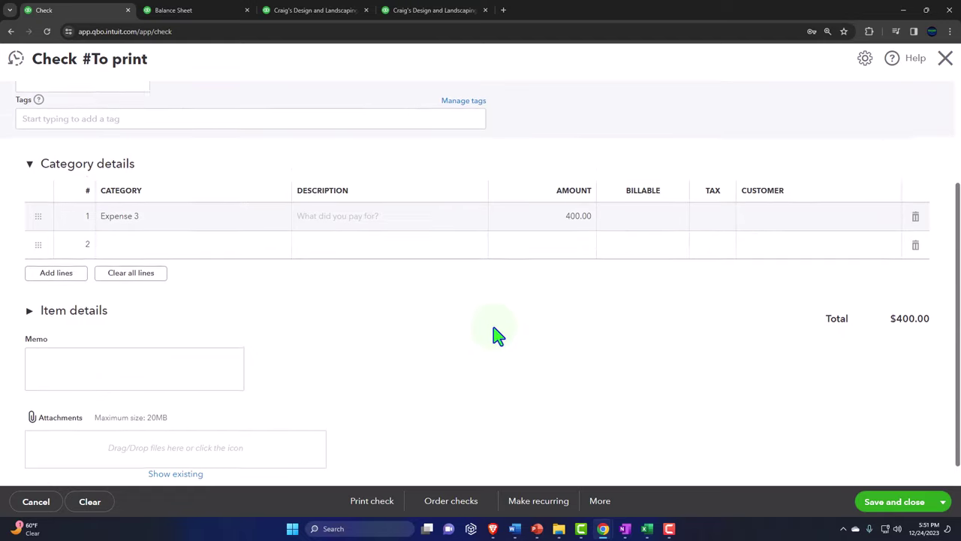
click(895, 508)
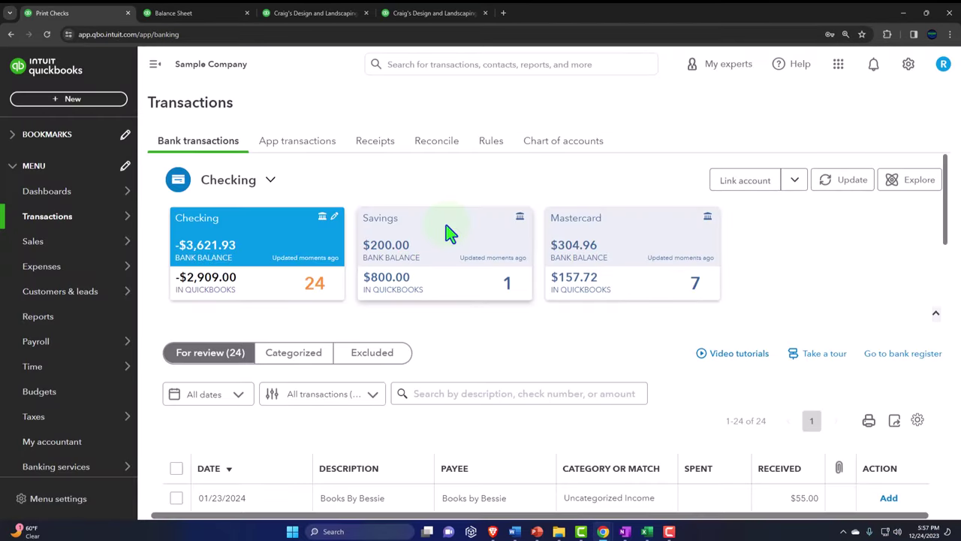
Step: Open the list of checks to print and set the starting check number to 73
click(75, 99)
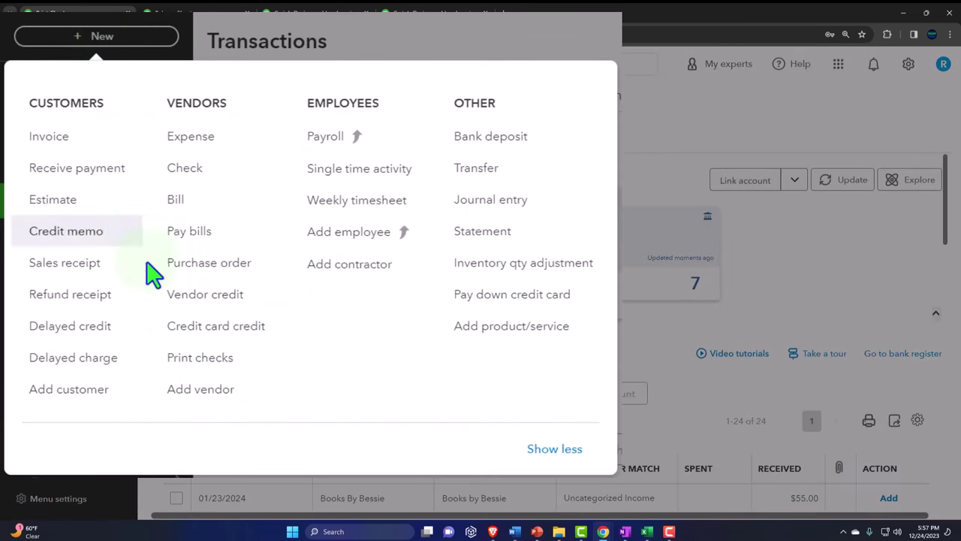
click(222, 367)
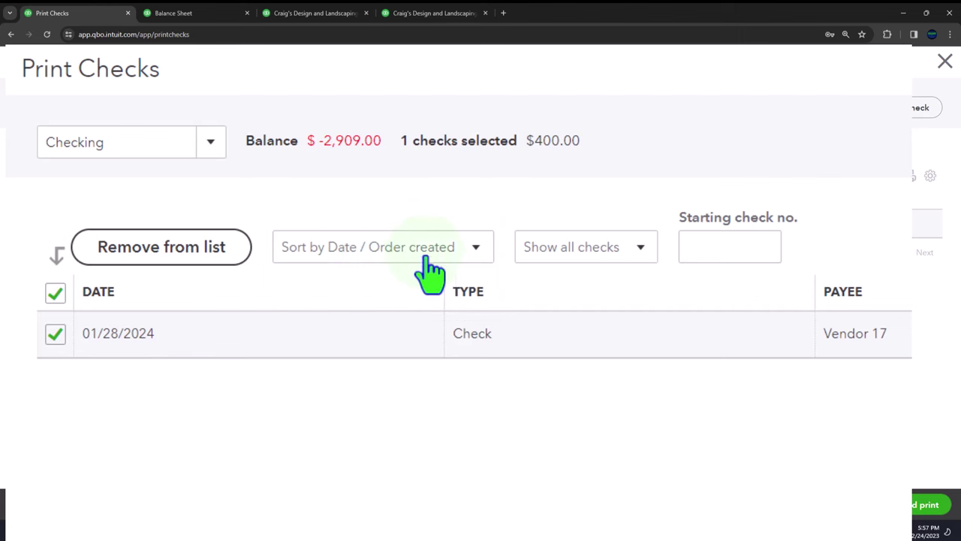
click(617, 255)
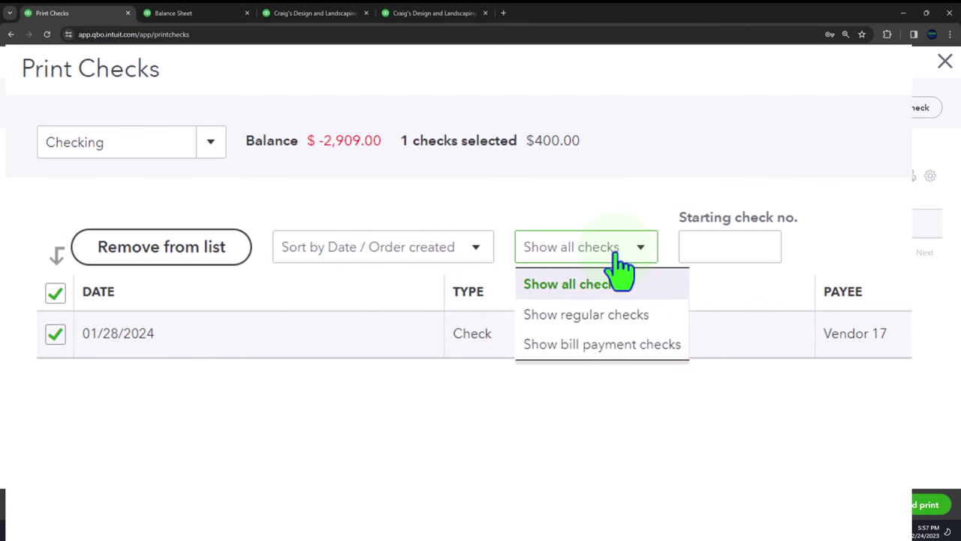
click(713, 249)
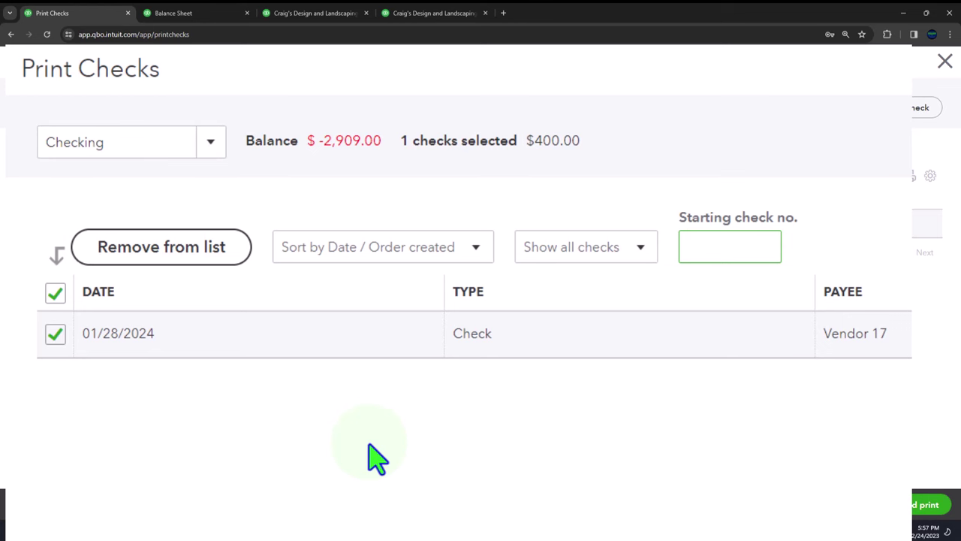
text(73)
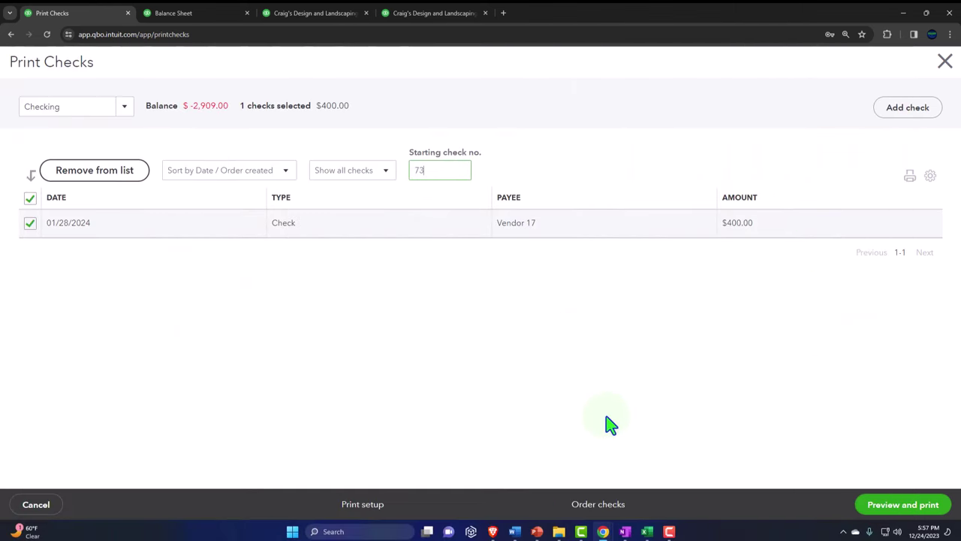
Step: Preview the Vendor 17 check, generate its printable PDF and return to the print preview
click(904, 505)
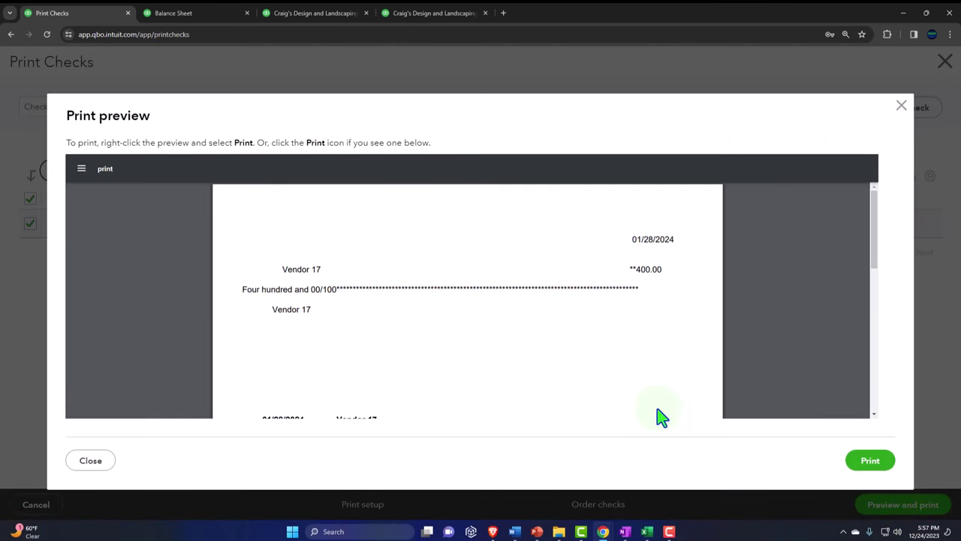
click(870, 460)
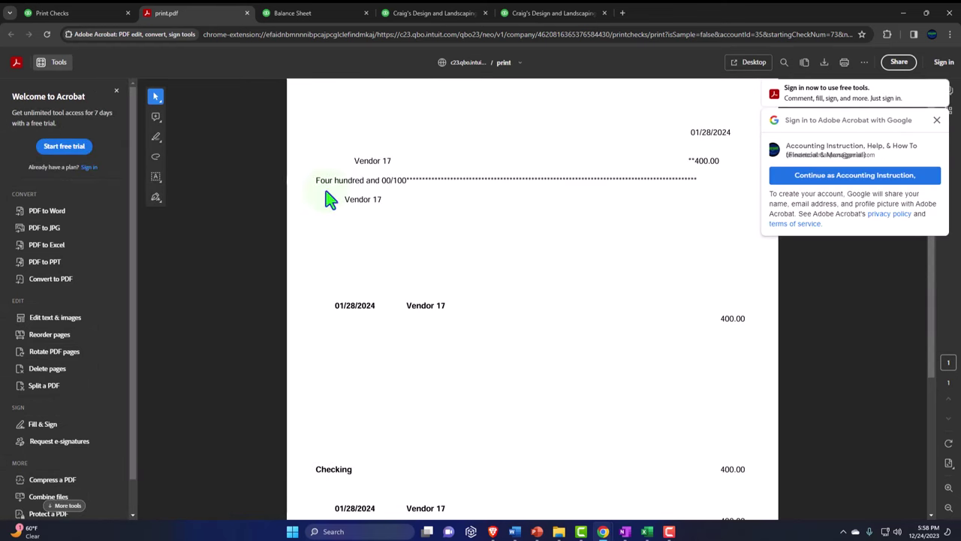
drag(191, 15, 43, 15)
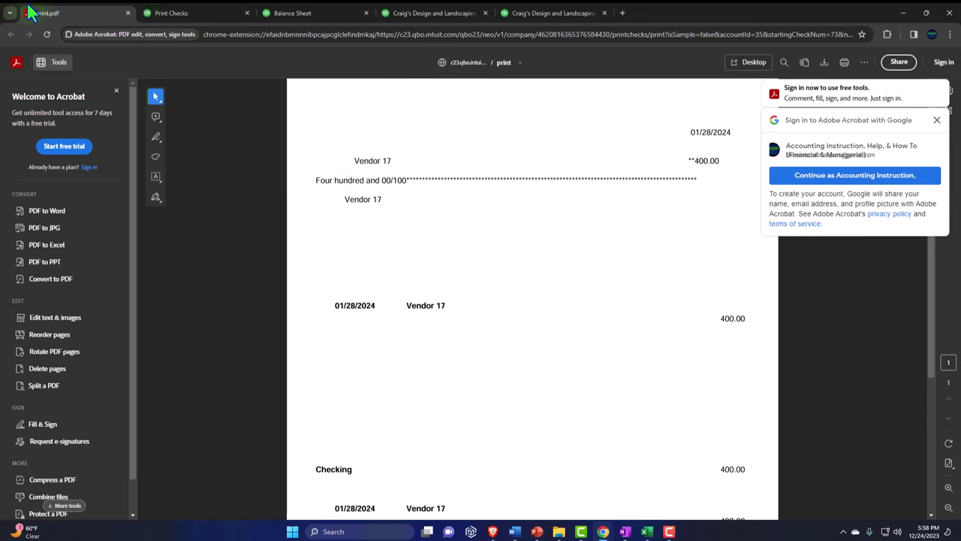
click(190, 15)
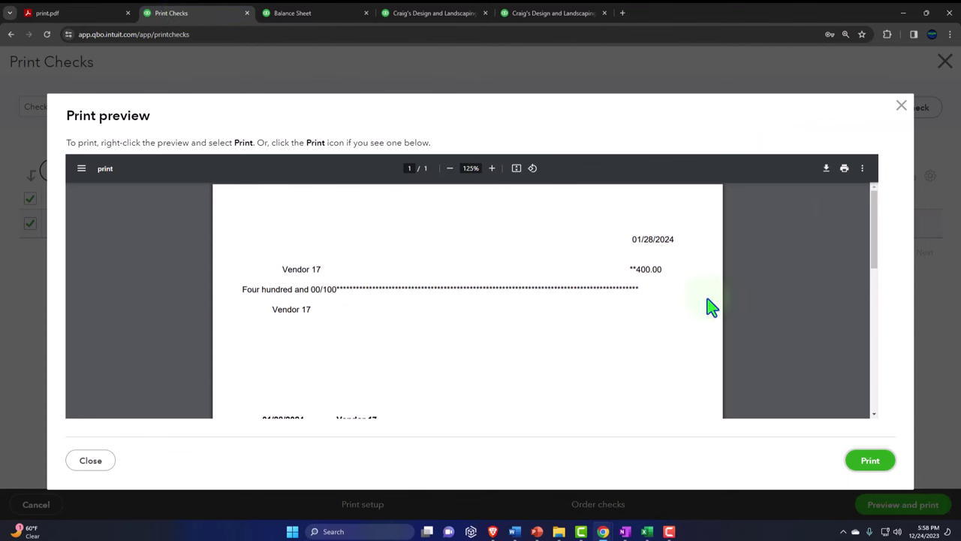
Step: Close the print preview, confirm that all checks printed correctly and leave the check printing page
click(901, 105)
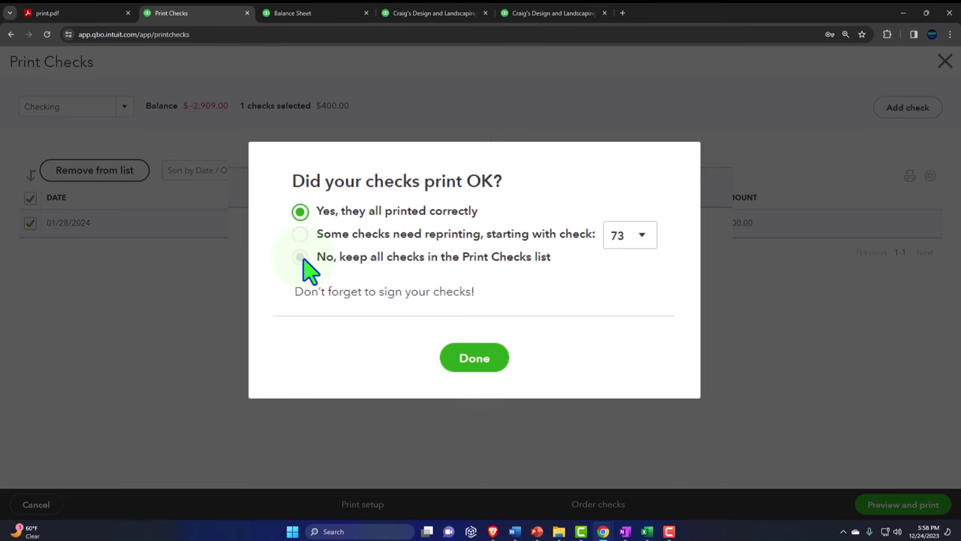
click(476, 357)
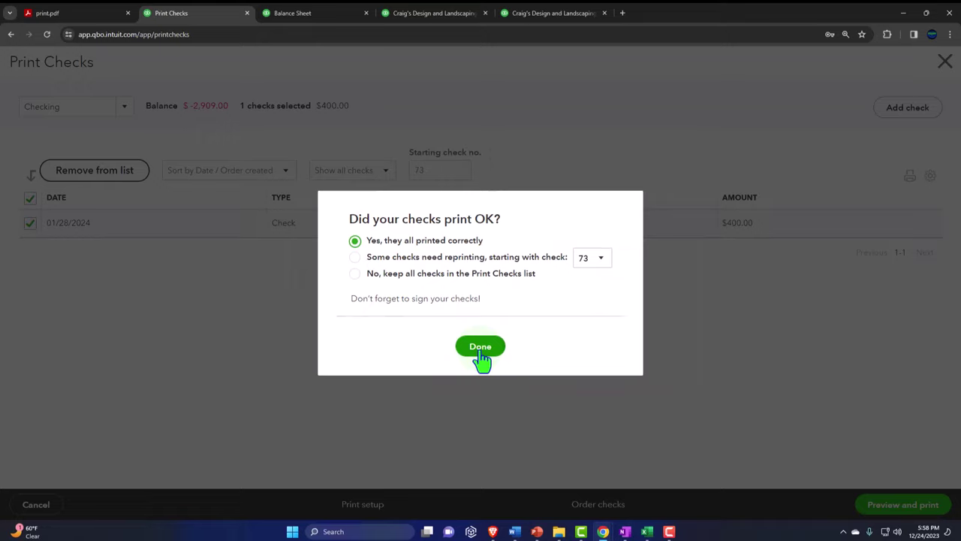
click(480, 352)
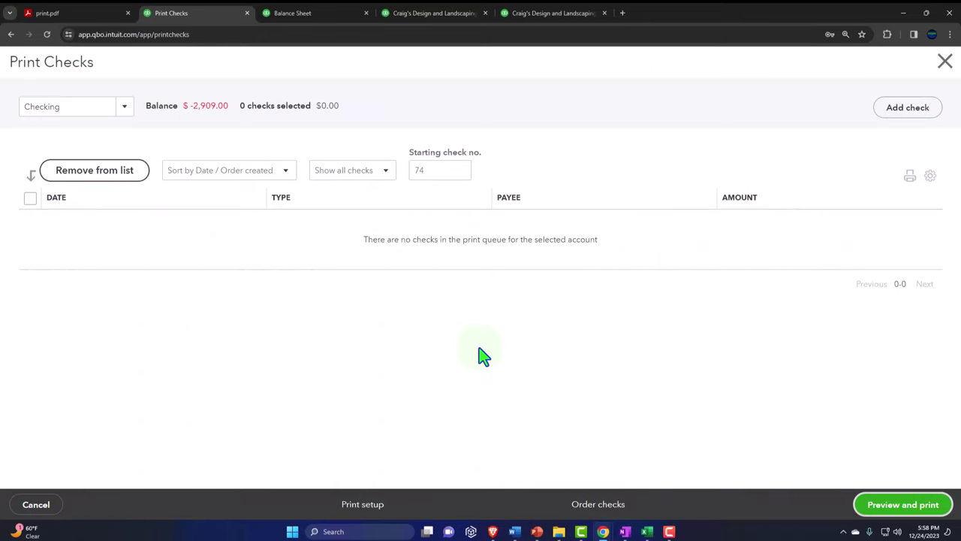
click(944, 61)
Step: Rerun the Balance Sheet, examine the Checking account's transaction detail for the check number, then return to the report
click(314, 11)
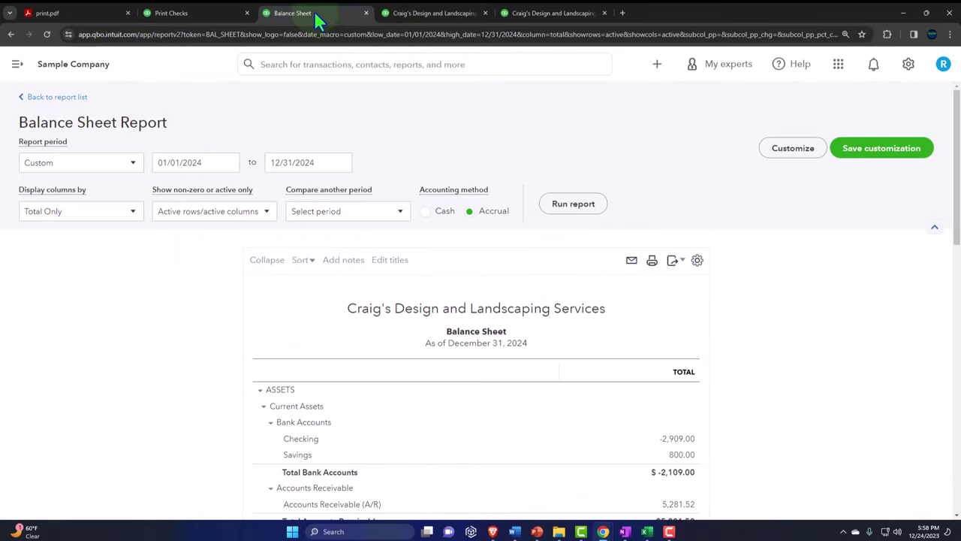
click(578, 207)
scroll(582, 202, down, 2)
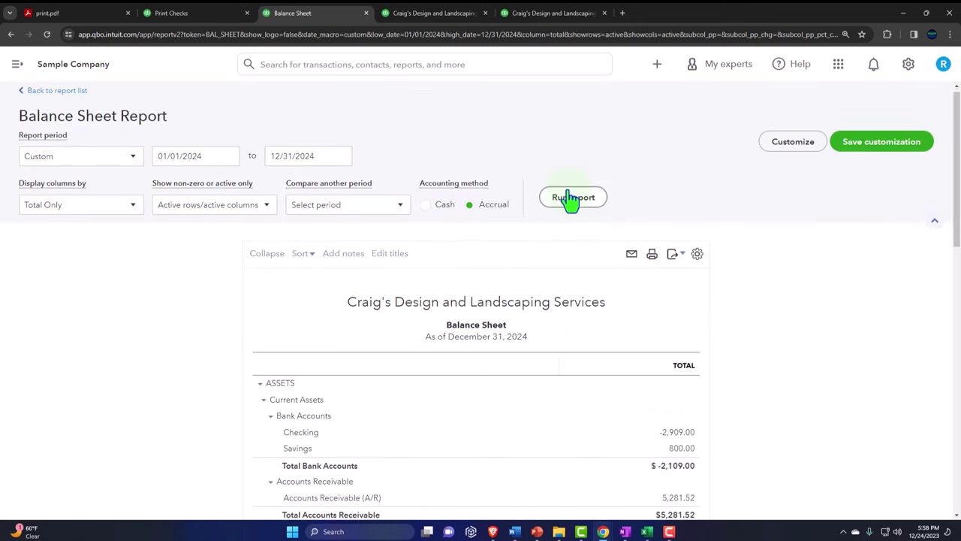
click(573, 198)
scroll(575, 206, down, 3)
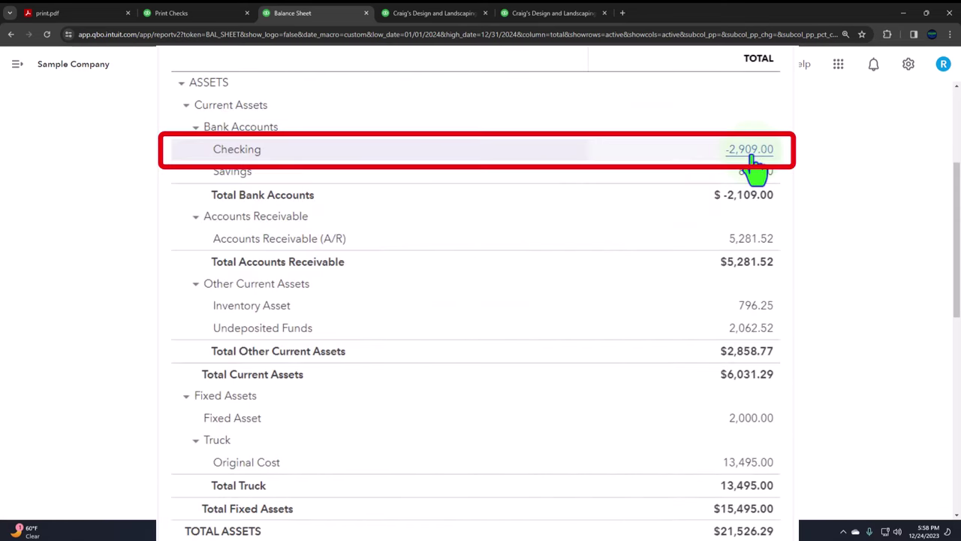
click(676, 230)
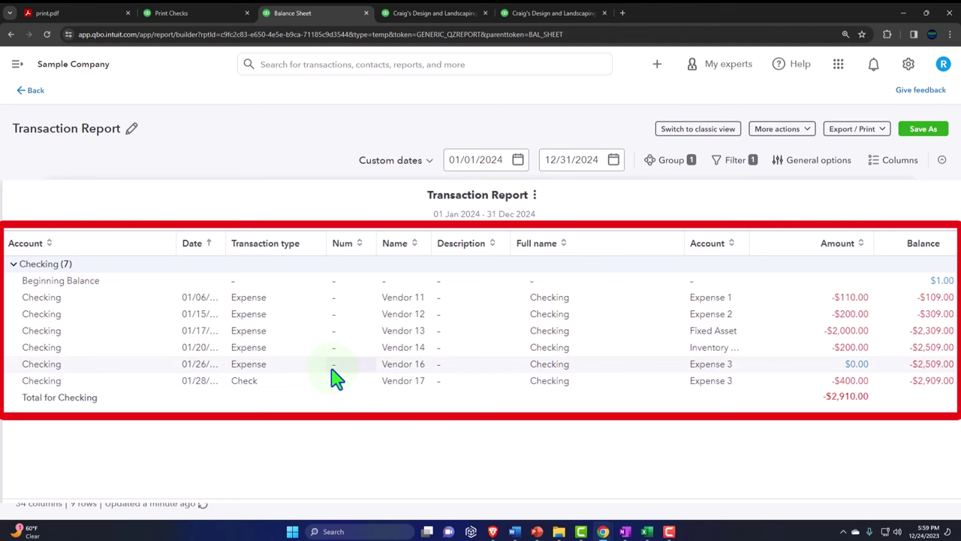
drag(225, 242, 251, 242)
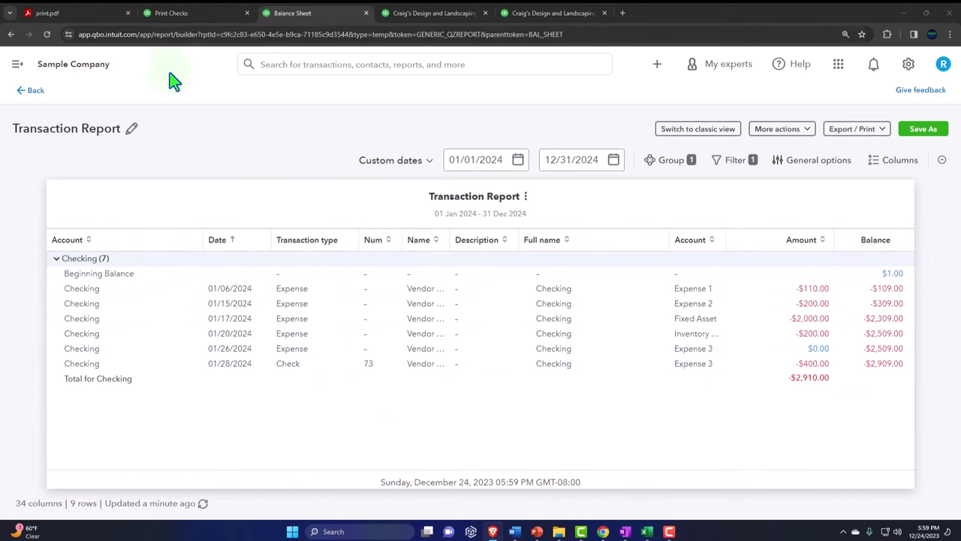
click(32, 92)
Step: Open the expenses list, restrict it to Expense transactions and dismiss the tip about managing columns
click(175, 12)
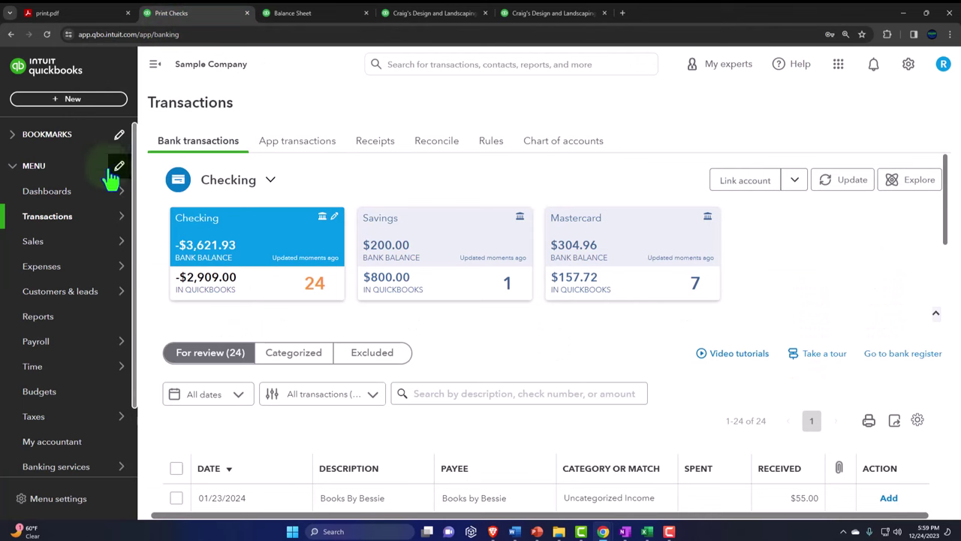
click(46, 265)
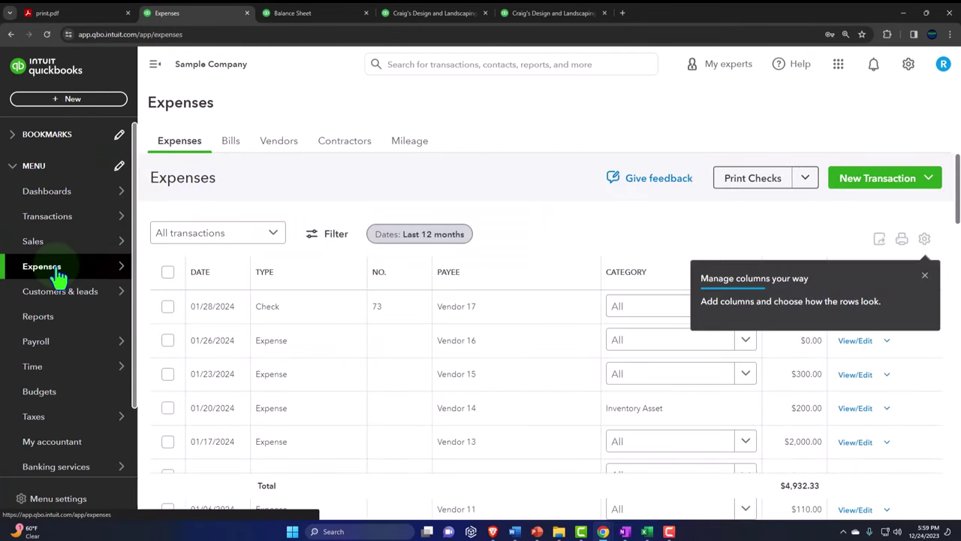
click(155, 64)
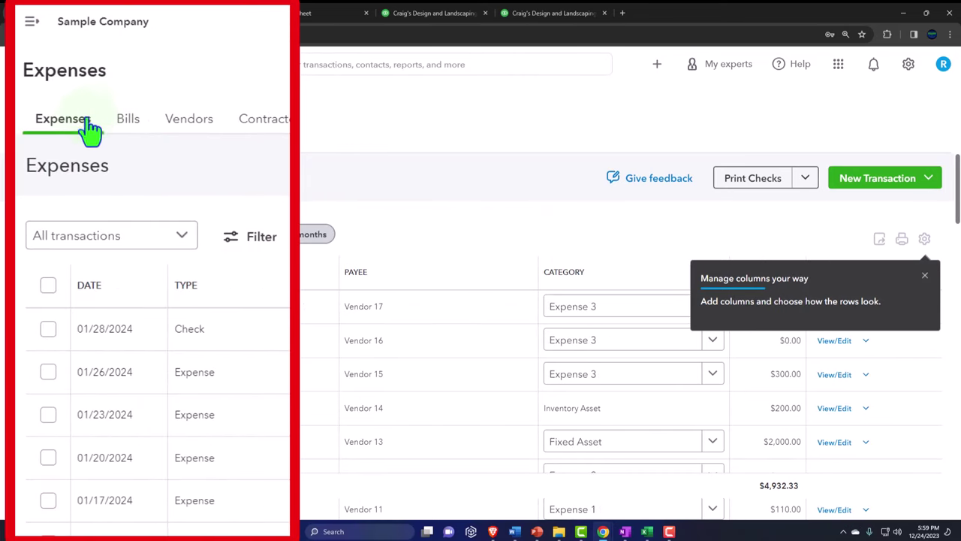
click(183, 239)
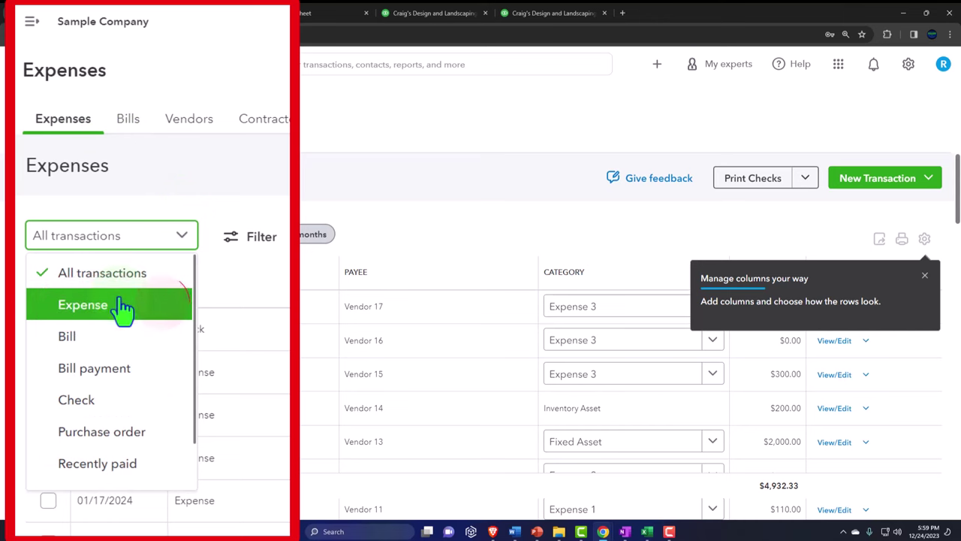
click(87, 289)
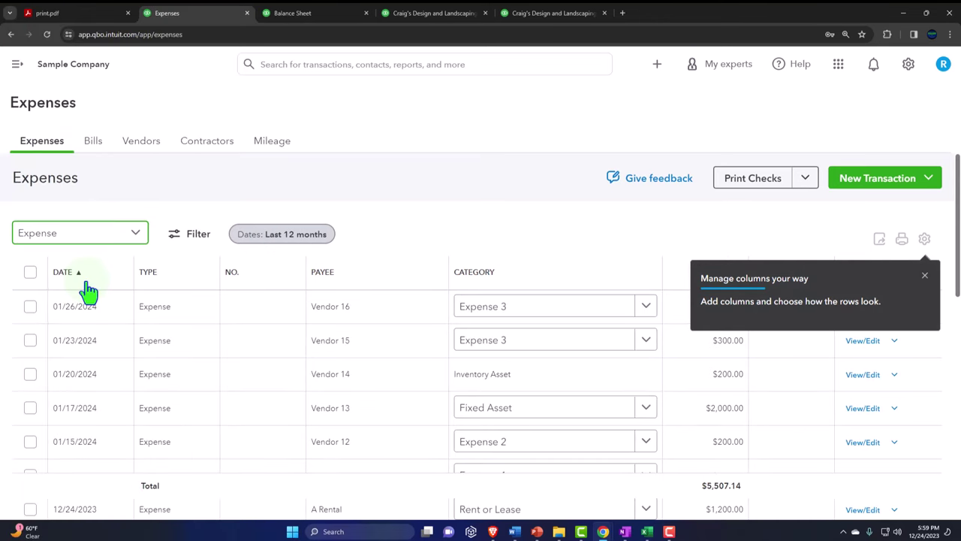
click(924, 275)
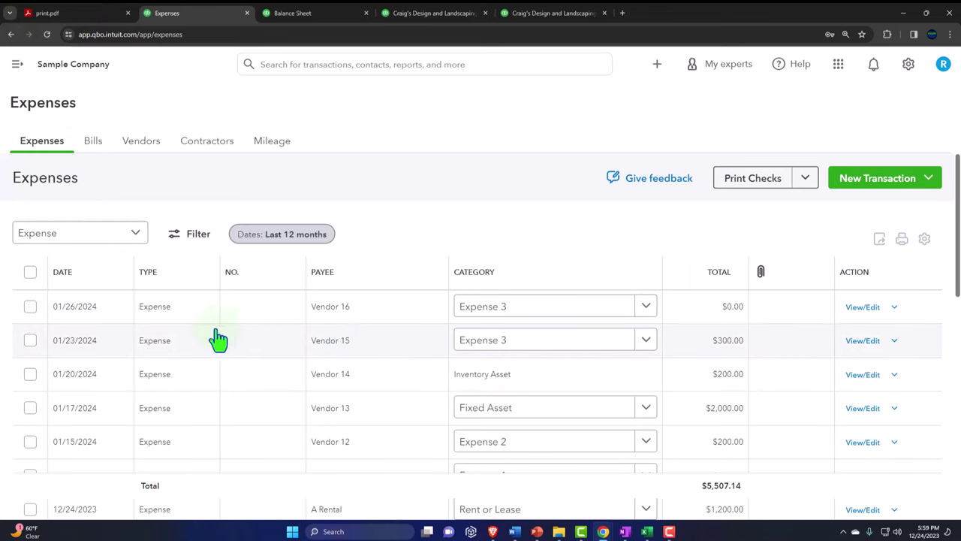
Step: Filter the expenses list to show only Check transactions
click(54, 158)
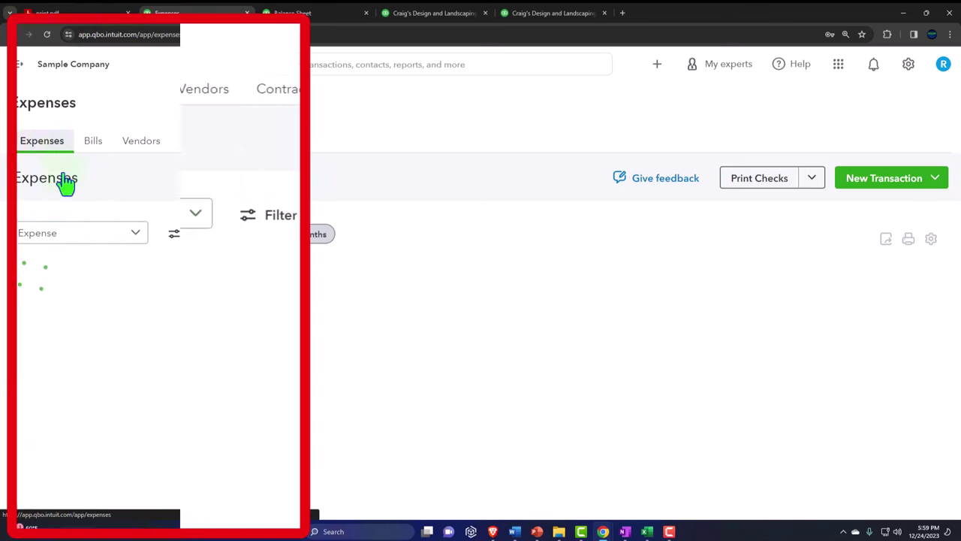
click(135, 232)
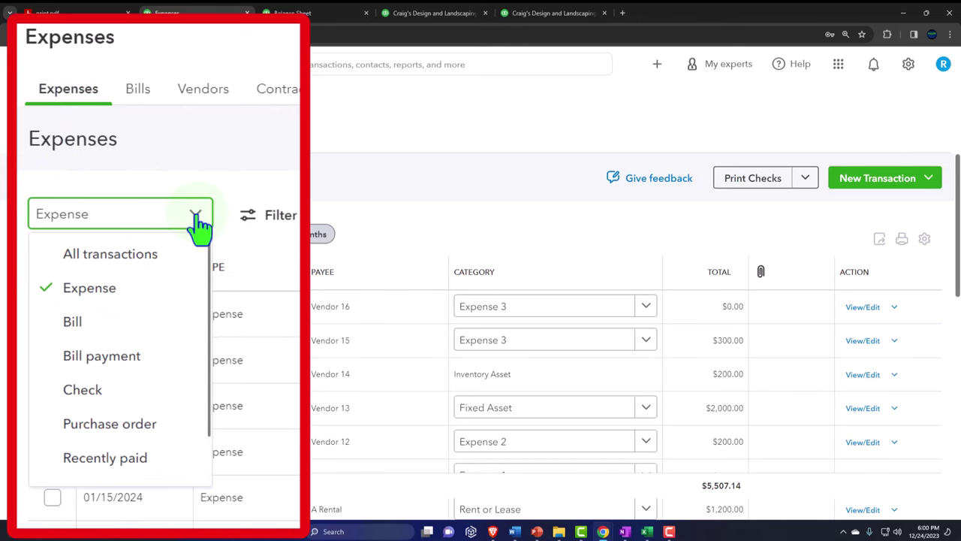
click(84, 367)
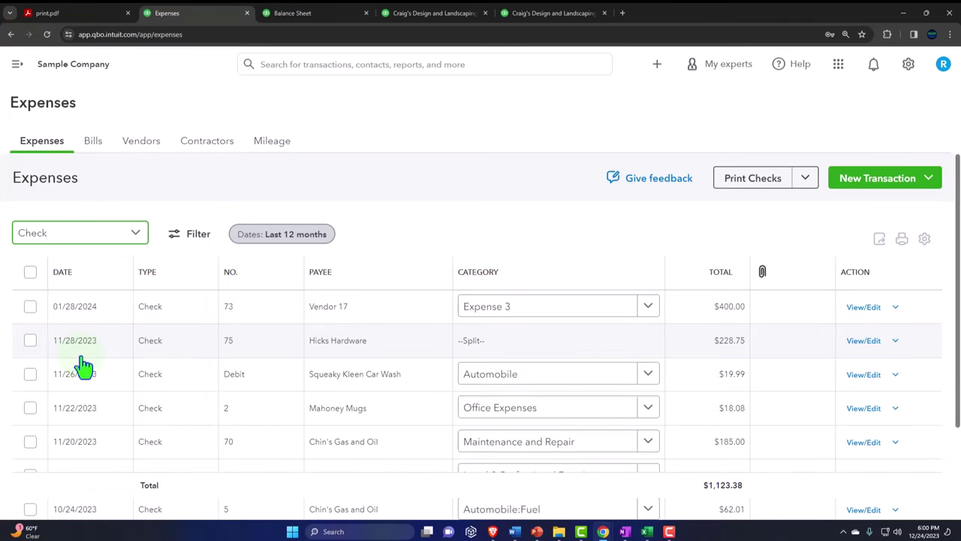
Step: Look through the vendor list, review the transactions of Vendor 15 and return to the list's Vendor 11 to 17 entries
click(142, 149)
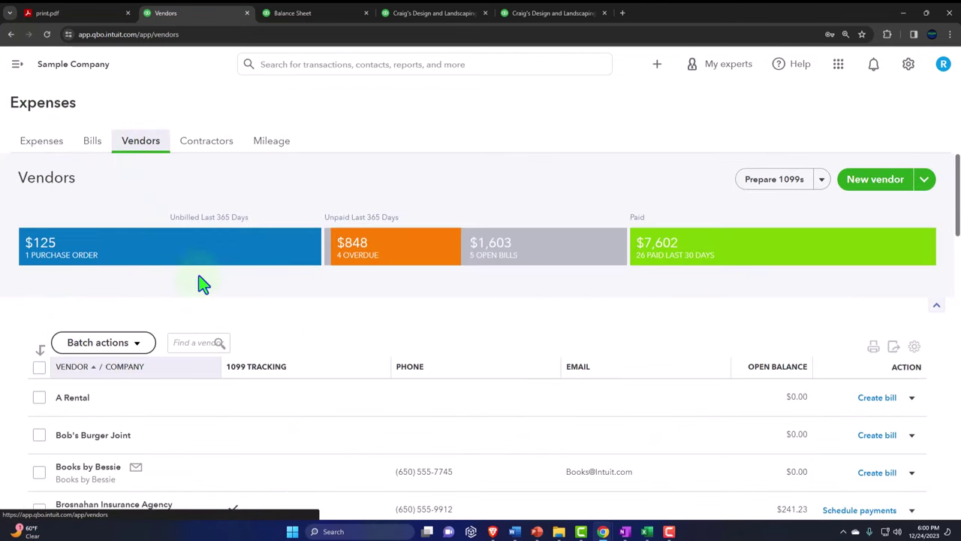
scroll(226, 293, down, 2)
scroll(226, 293, down, 8)
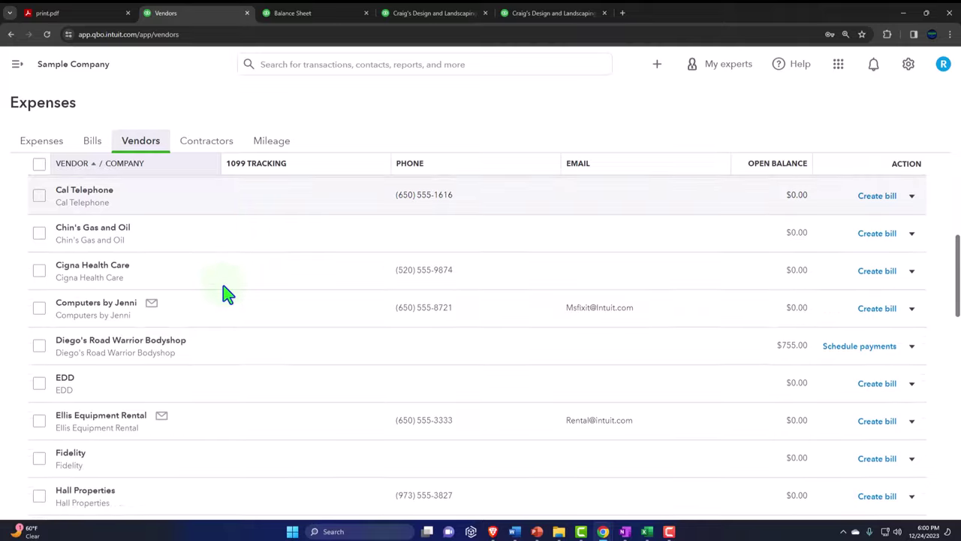
scroll(225, 293, down, 7)
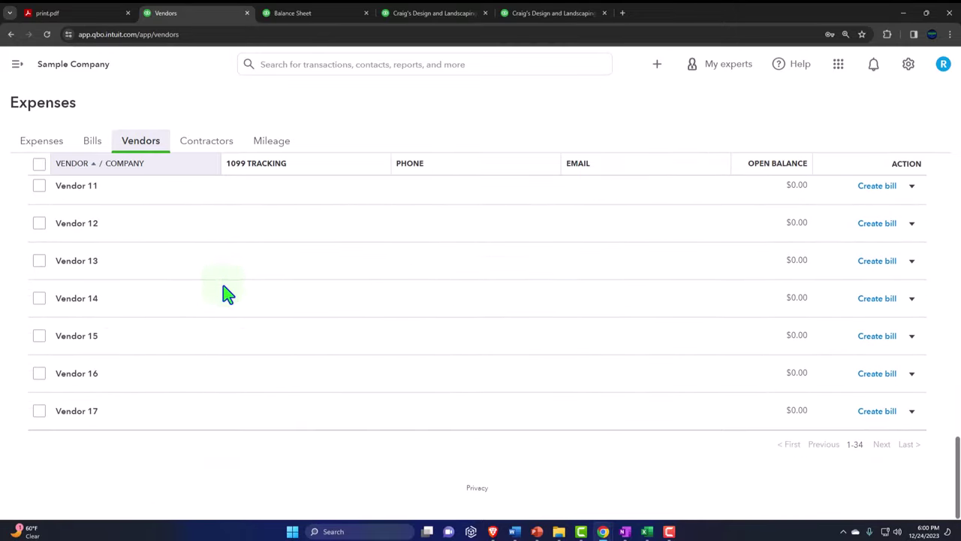
click(82, 336)
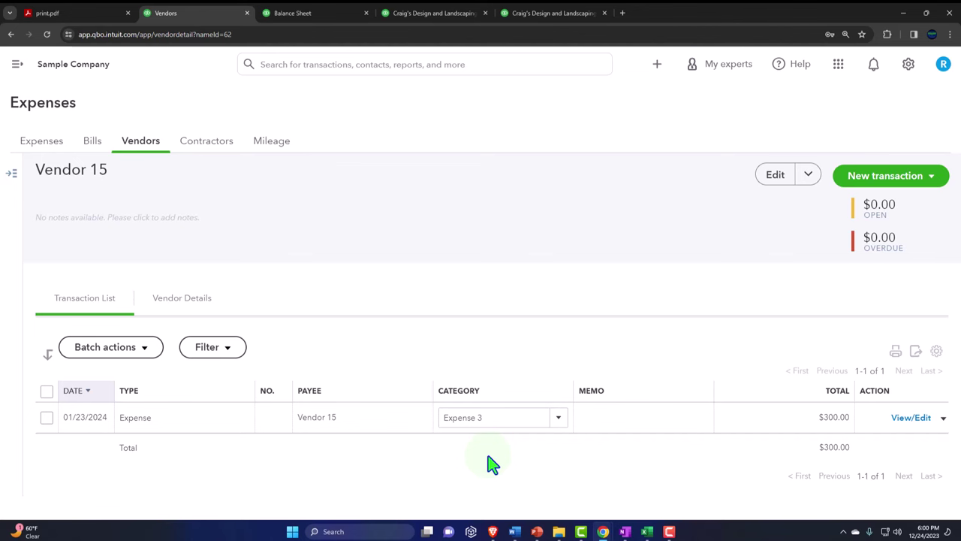
click(12, 174)
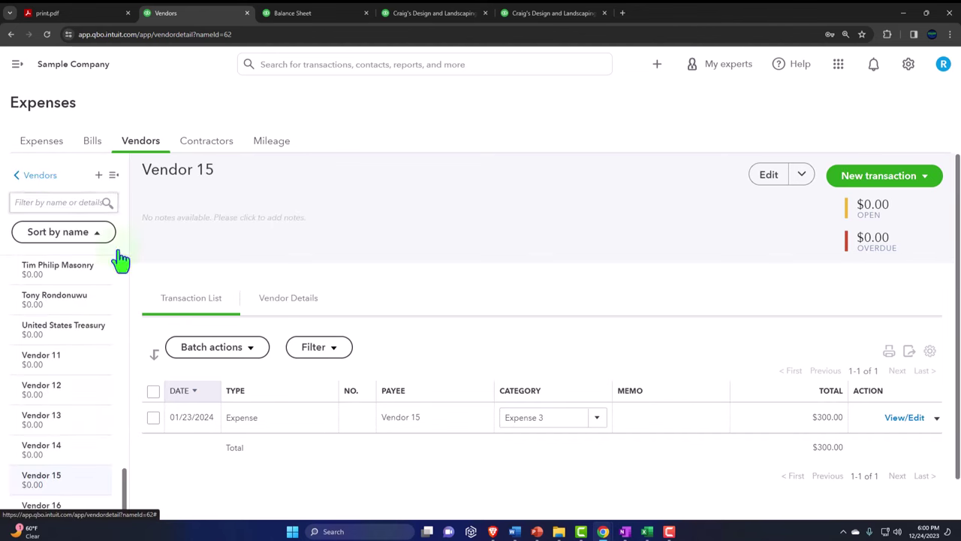
click(39, 177)
scroll(208, 225, down, 15)
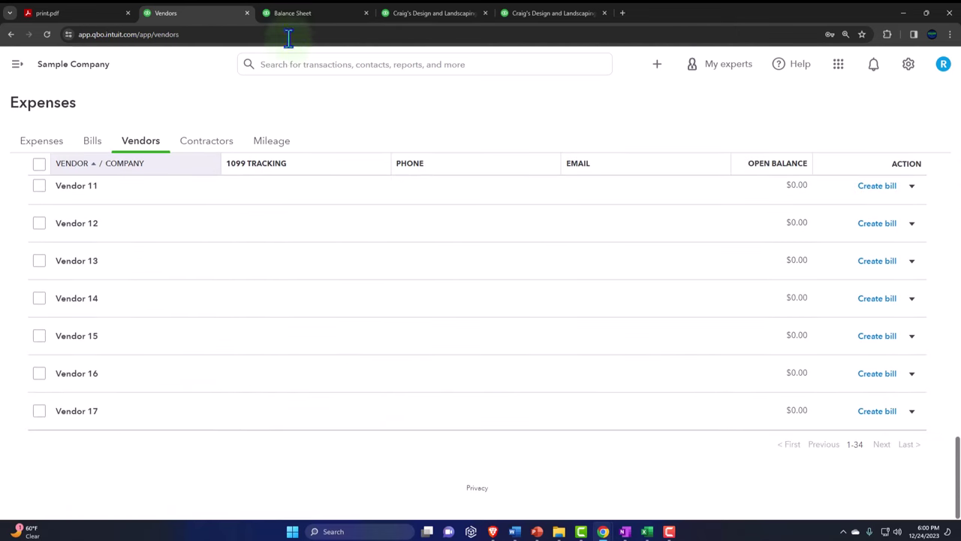
Step: Open the Balance Sheet's Checking transaction detail and set the report's start date to 01/01/2023
click(293, 13)
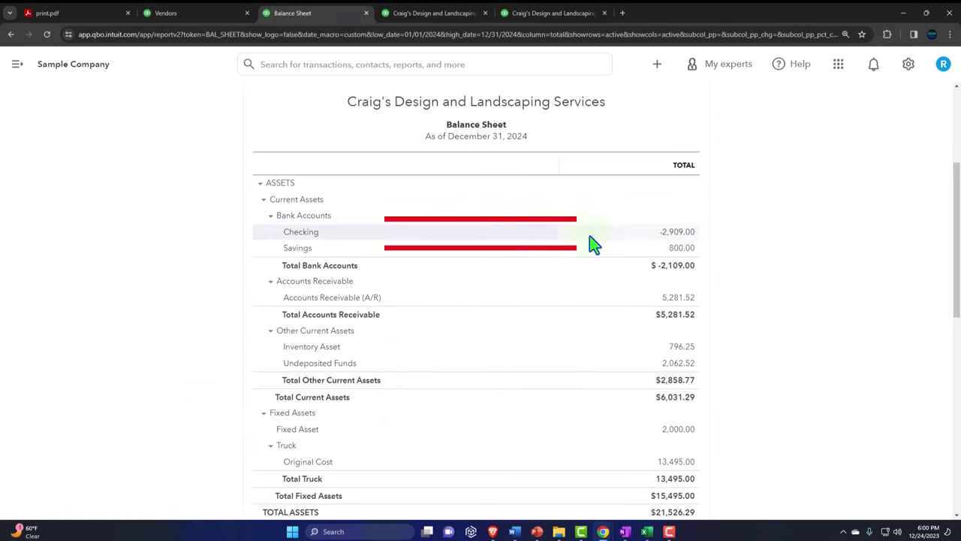
click(678, 232)
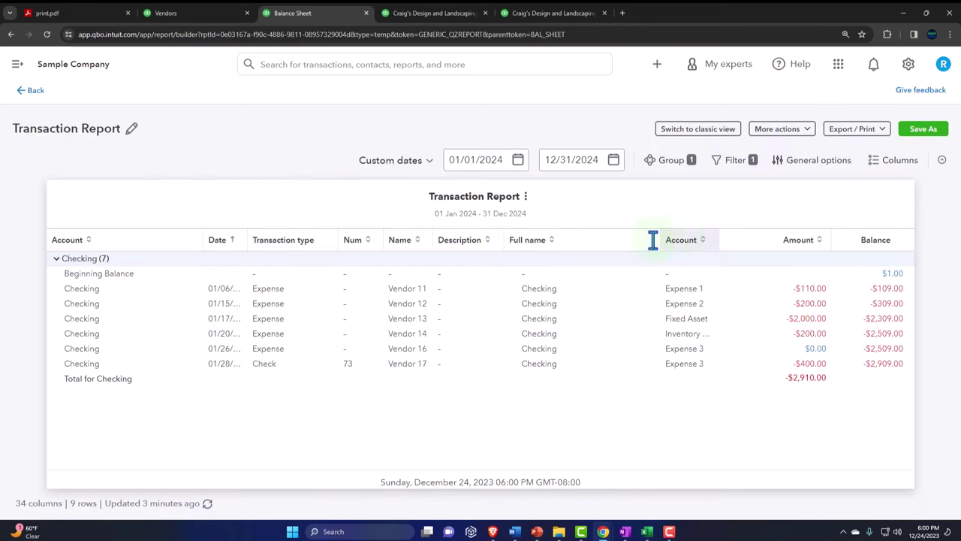
click(496, 169)
triple_click(427, 140)
click(426, 140)
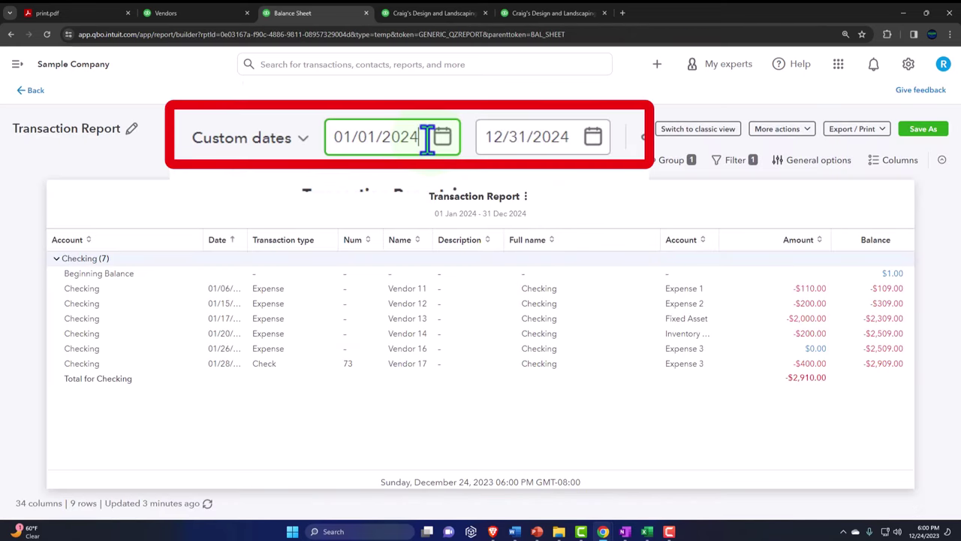
key(Tab)
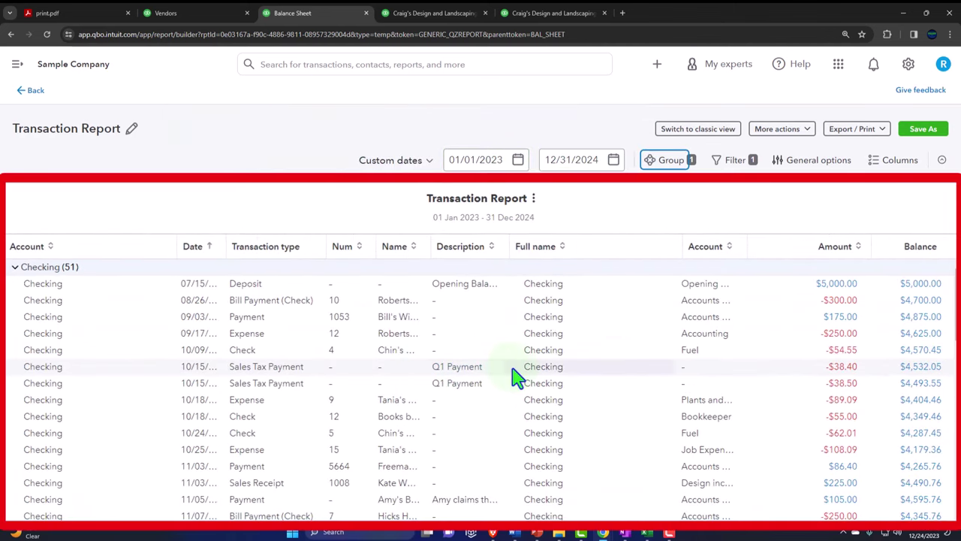
Step: Change the Checking transaction report's existing filter from account name to Transaction type with the equals operation
scroll(488, 373, down, 1)
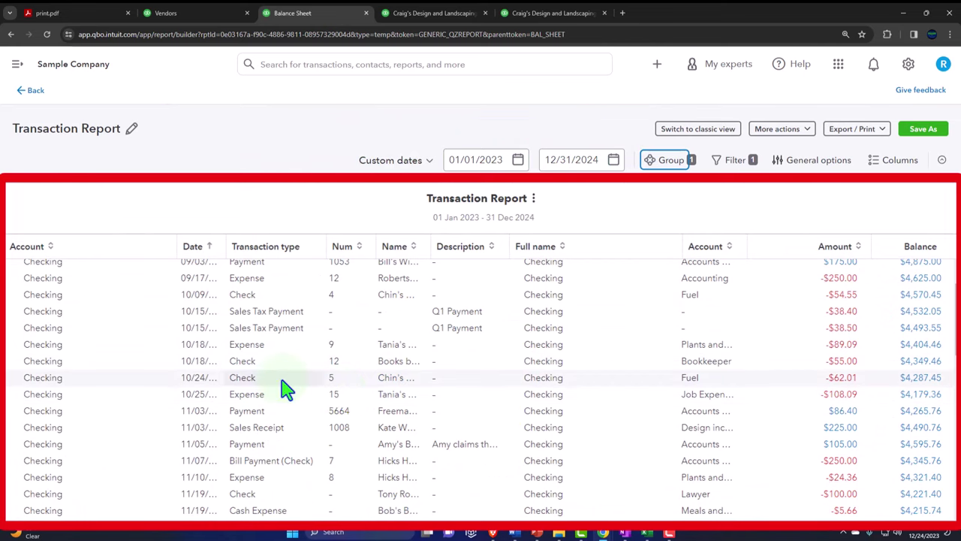
scroll(281, 346, up, 1)
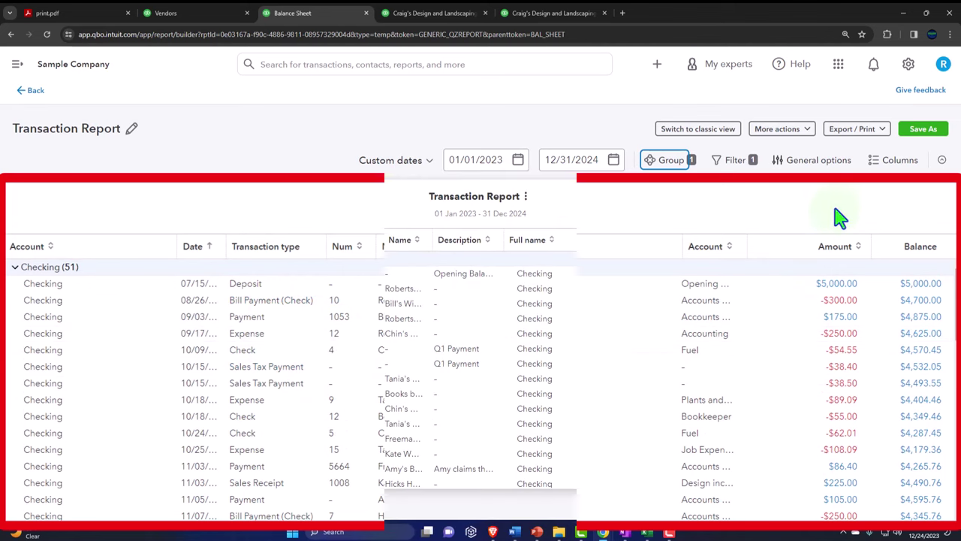
click(732, 163)
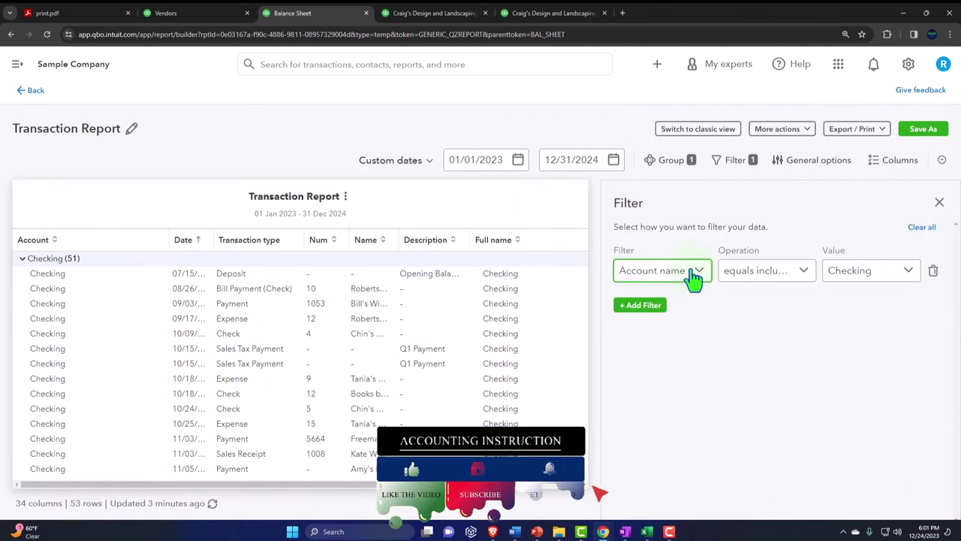
click(692, 277)
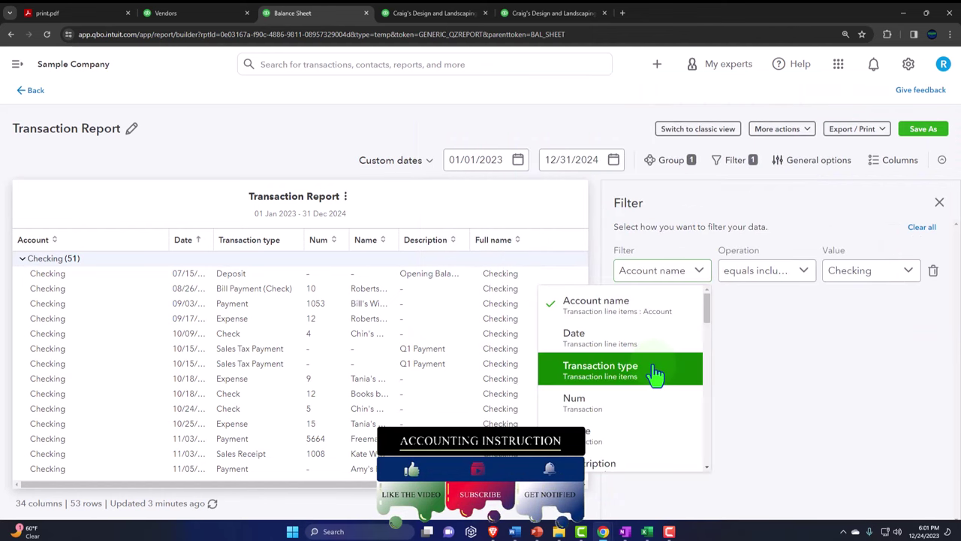
click(654, 373)
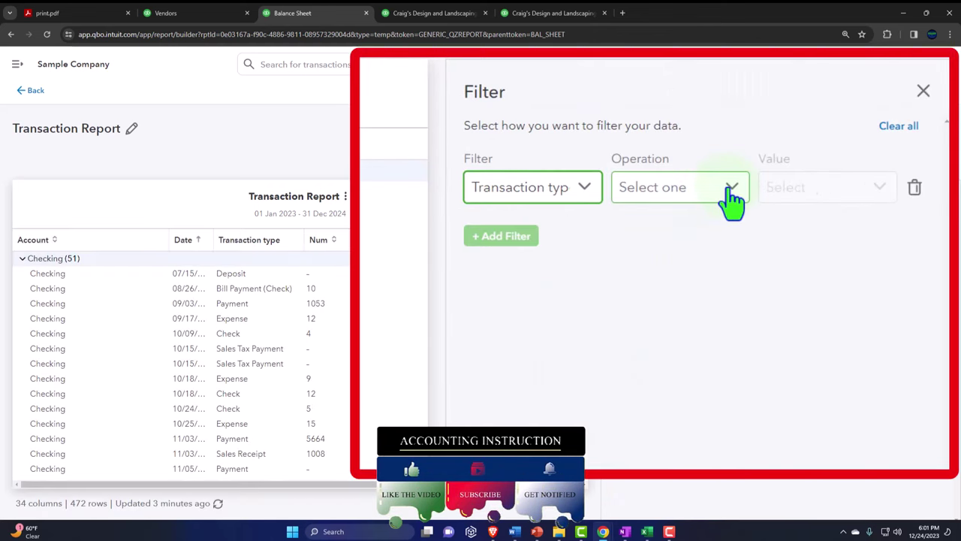
click(732, 197)
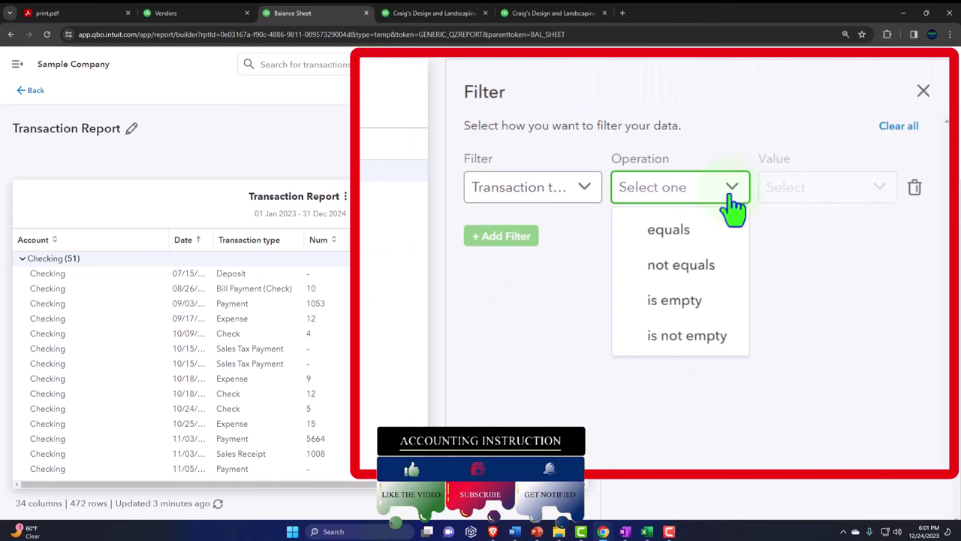
click(717, 251)
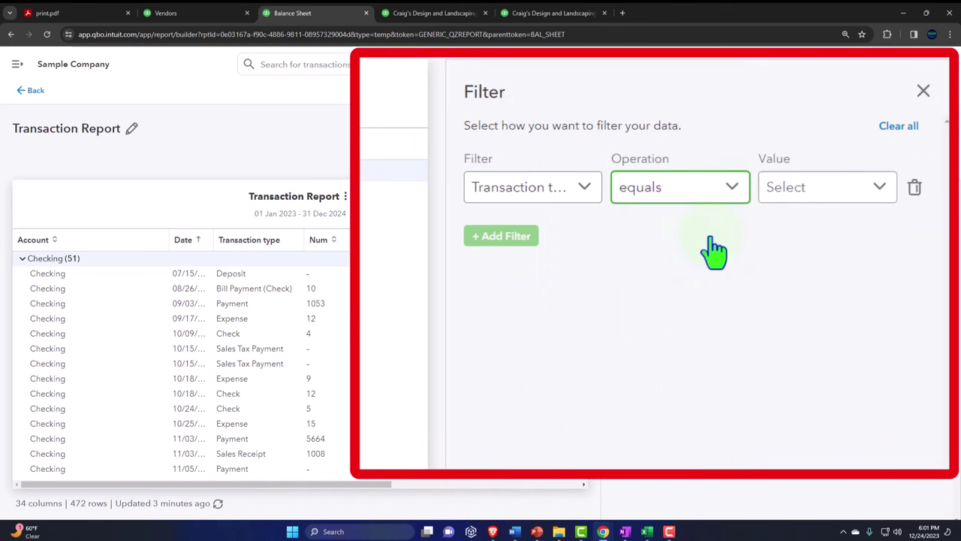
Step: Set the value of the report's transaction type filter to Check
click(829, 202)
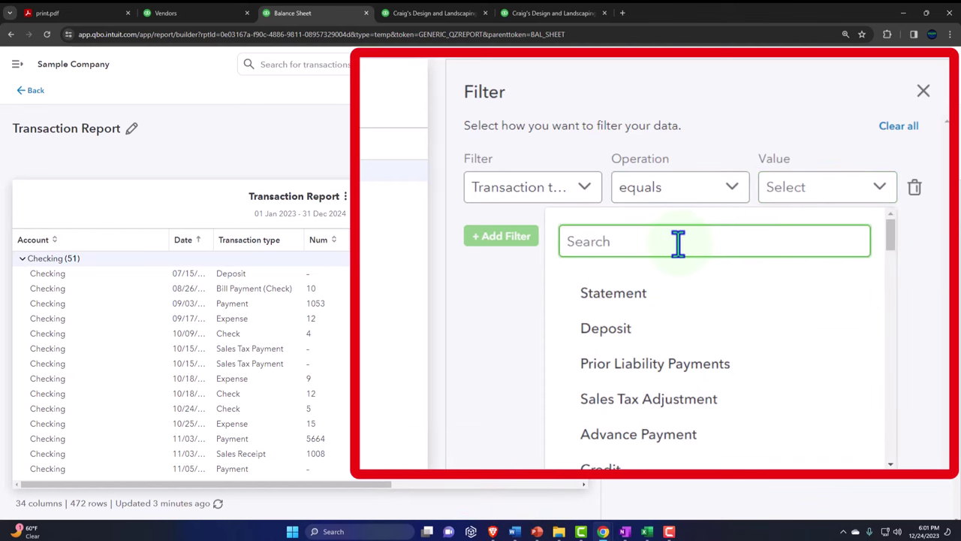
text(ce)
key(BackSpace)
text(h)
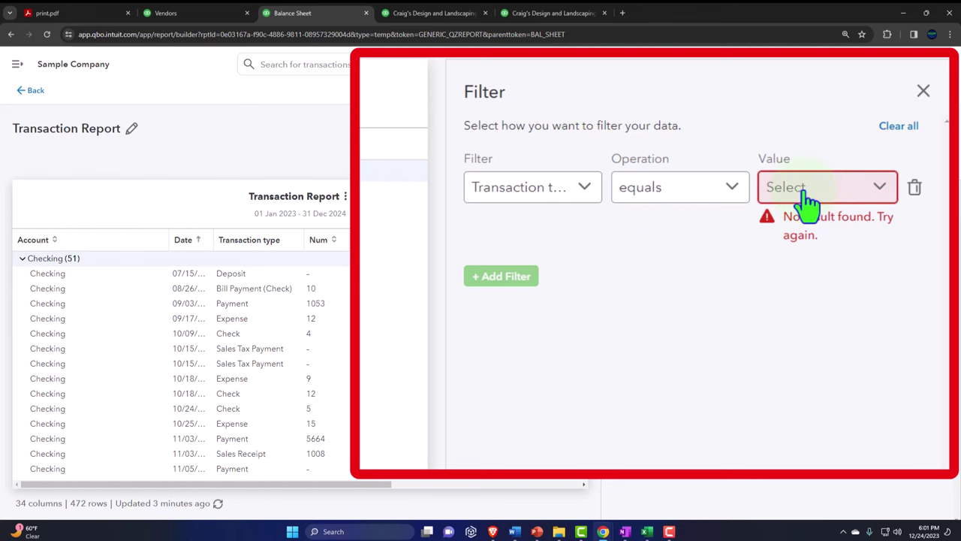
click(585, 192)
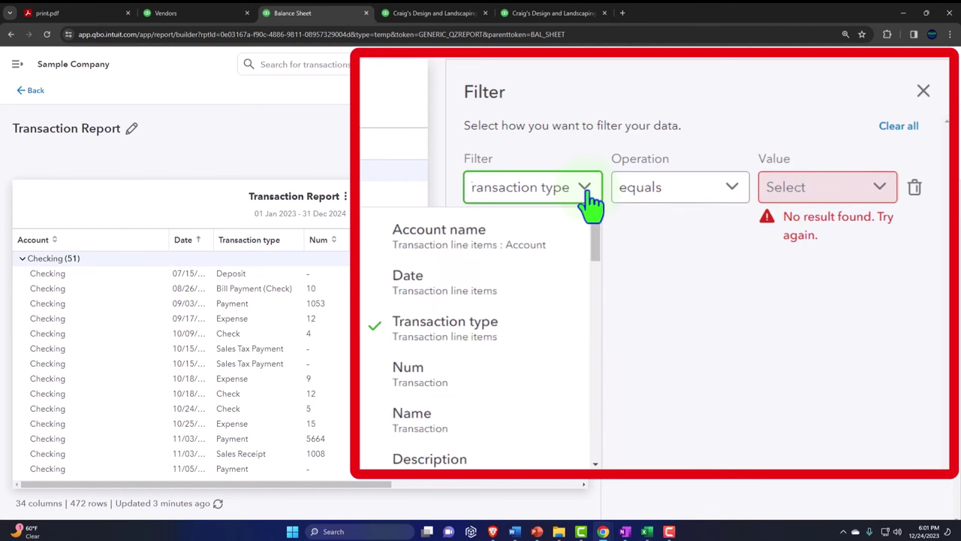
click(691, 282)
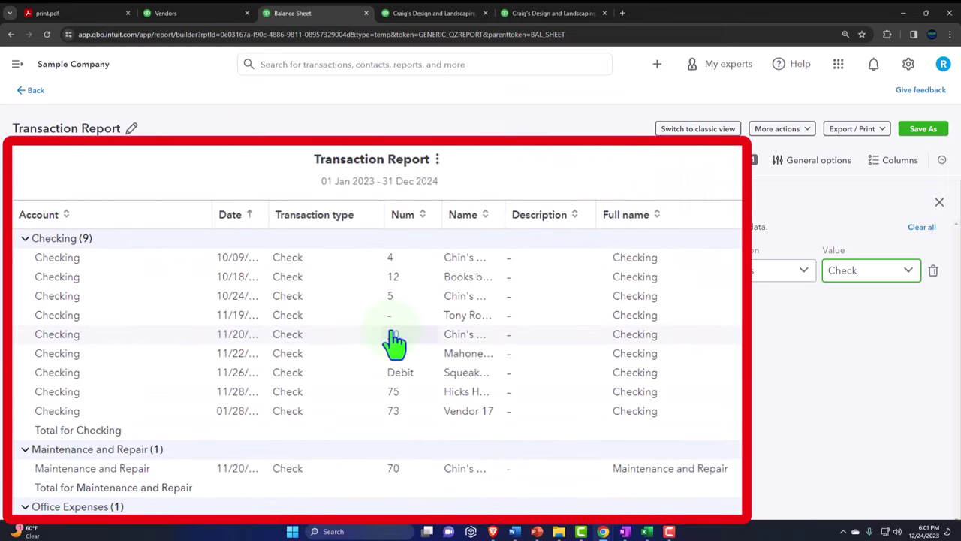
Step: Exit the transaction report without saving, and open the chart of accounts from the session showing the vendor list
click(35, 96)
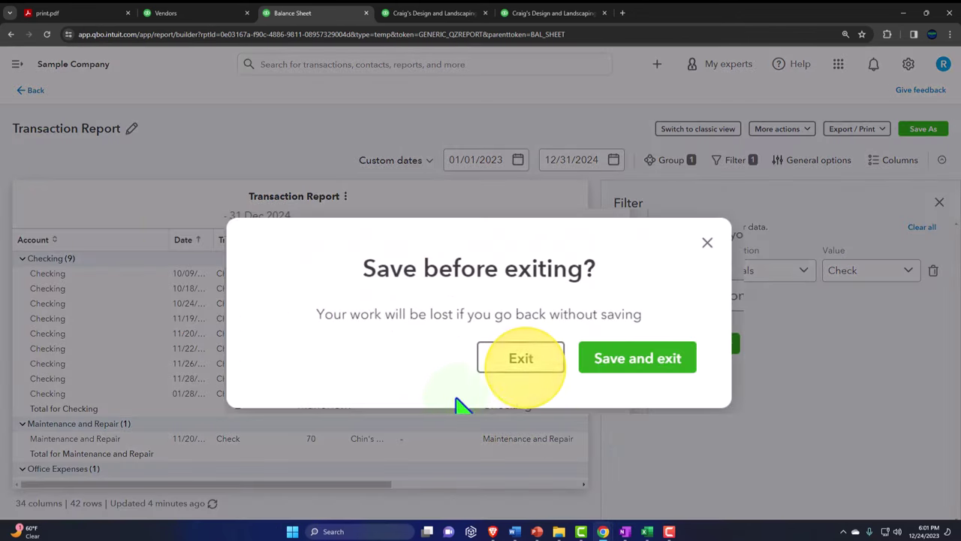
click(521, 360)
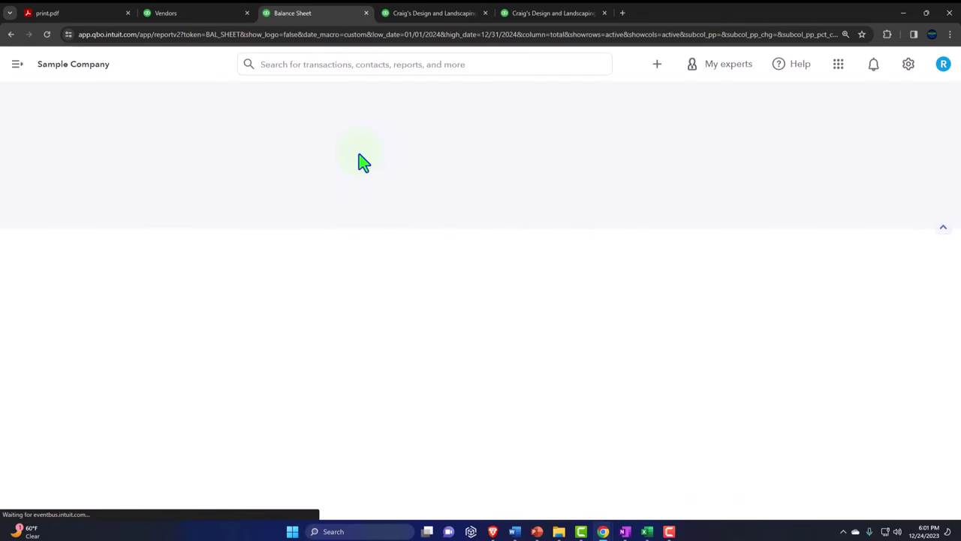
click(208, 25)
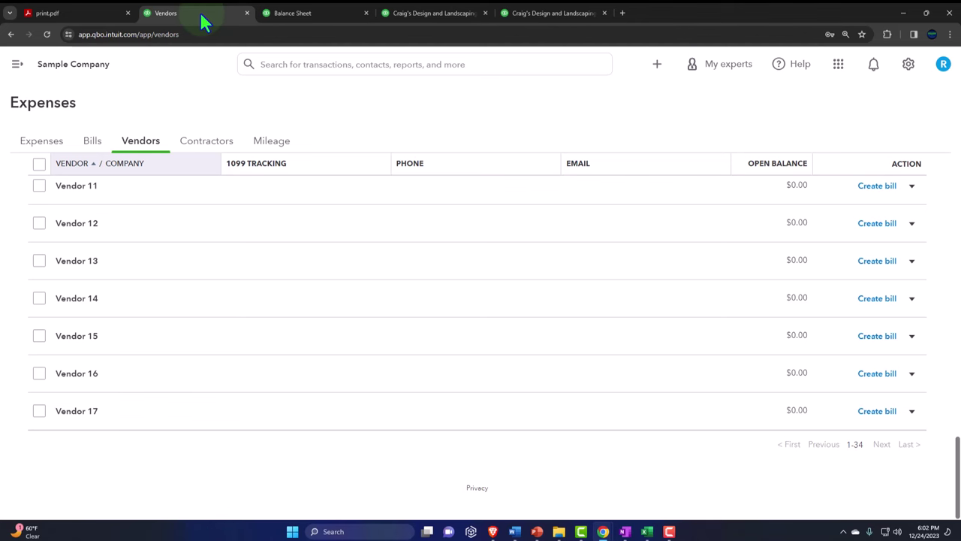
click(15, 66)
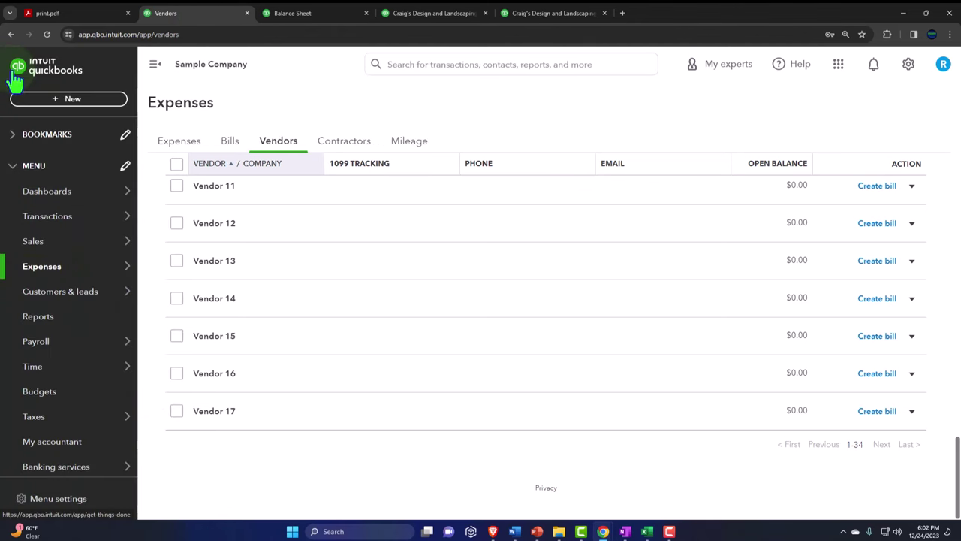
click(33, 226)
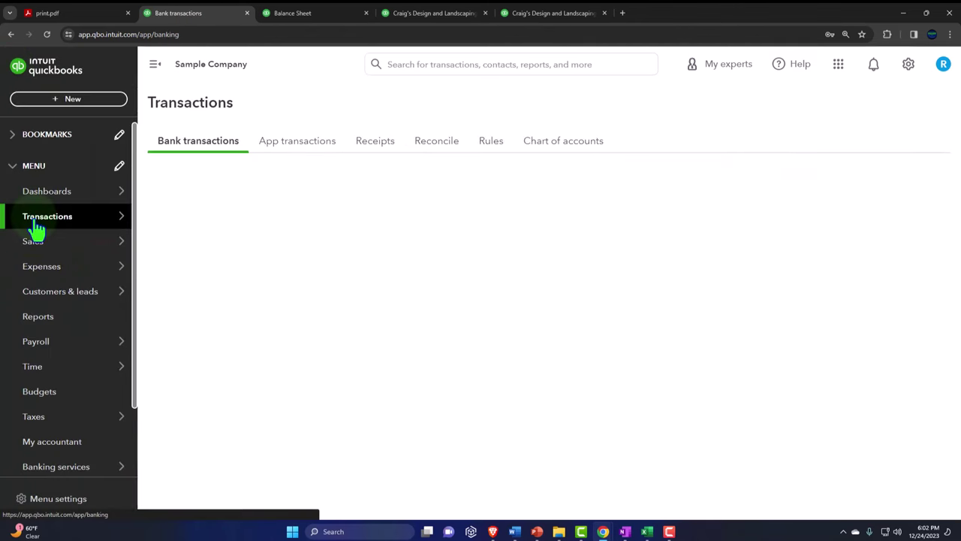
click(544, 143)
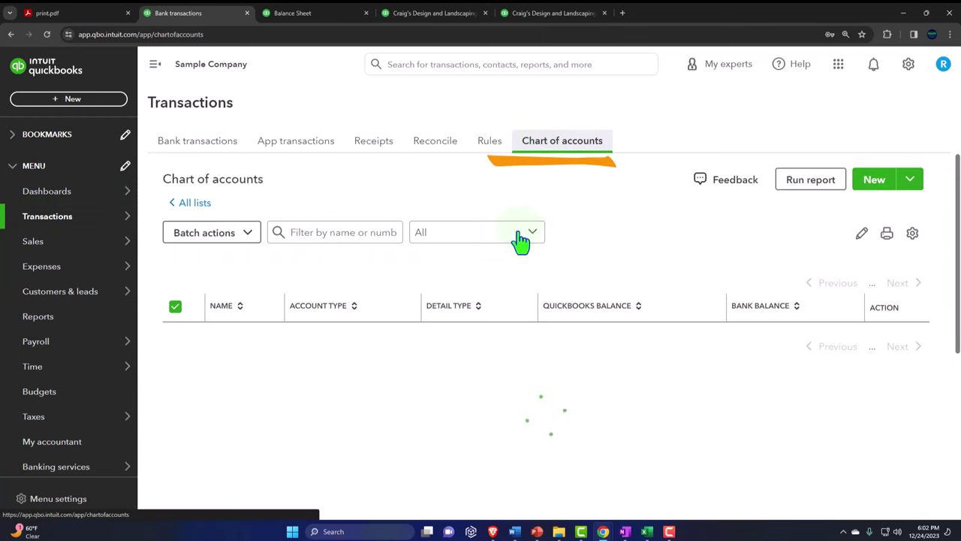
Step: Open the Checking account's register, dismiss the register basics tip and look through the listed transactions with the navigation menu collapsed
scroll(488, 270, down, 1)
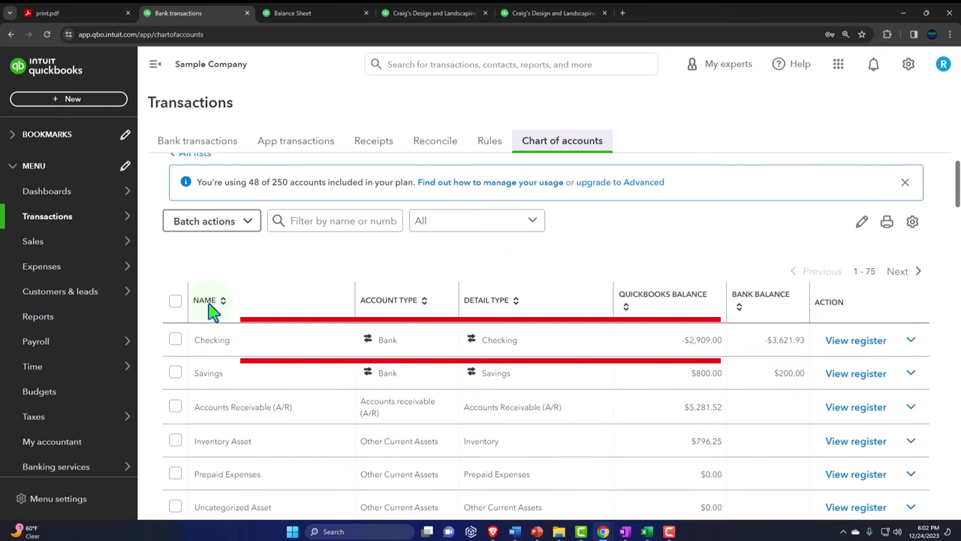
click(841, 346)
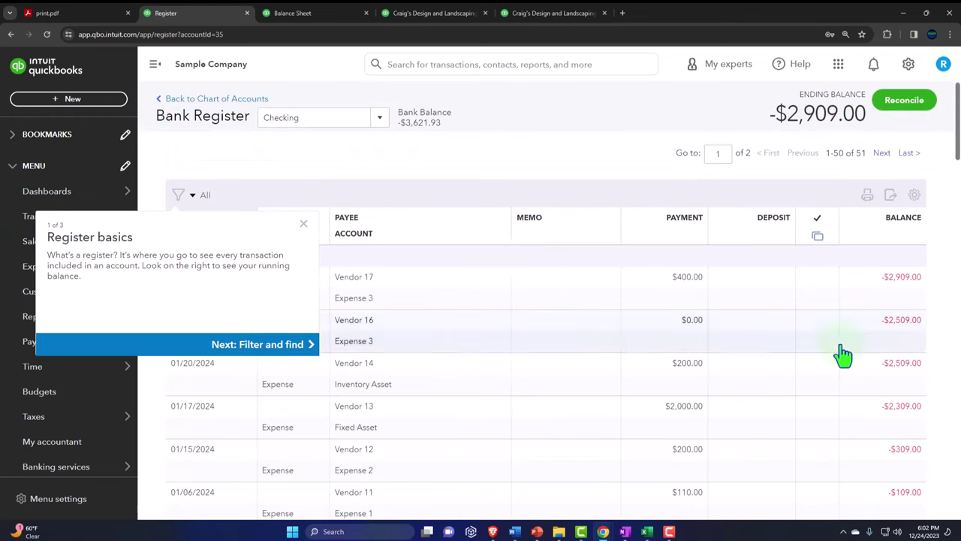
click(306, 224)
click(155, 64)
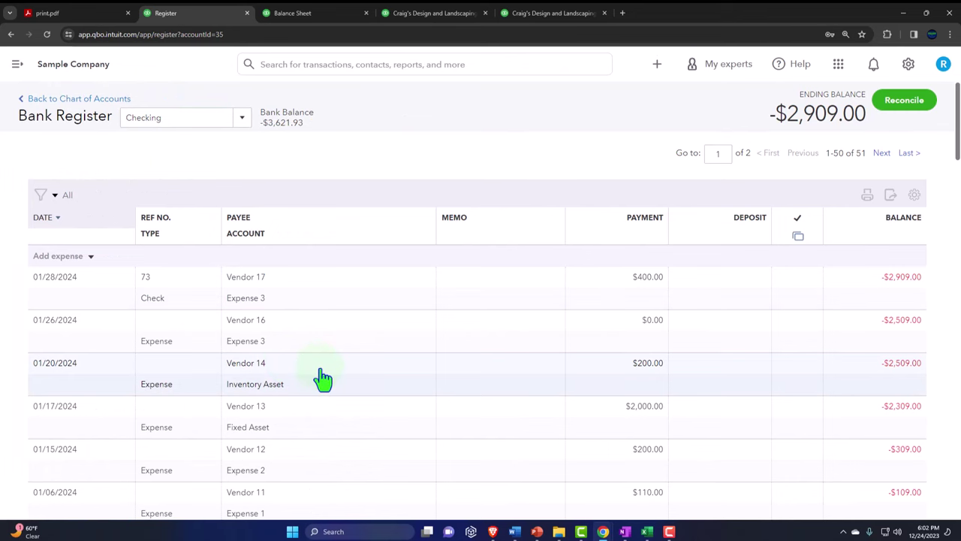
scroll(321, 379, down, 3)
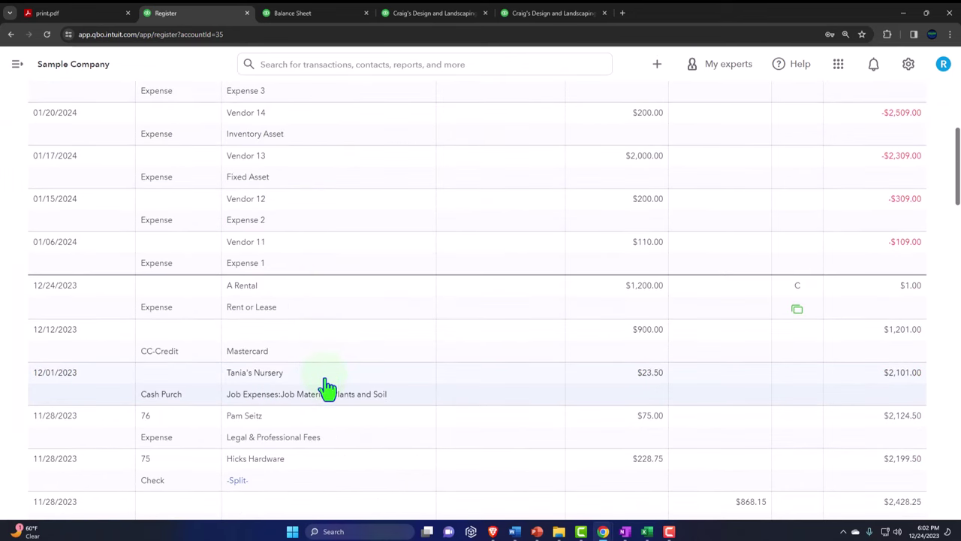
scroll(334, 414, up, 3)
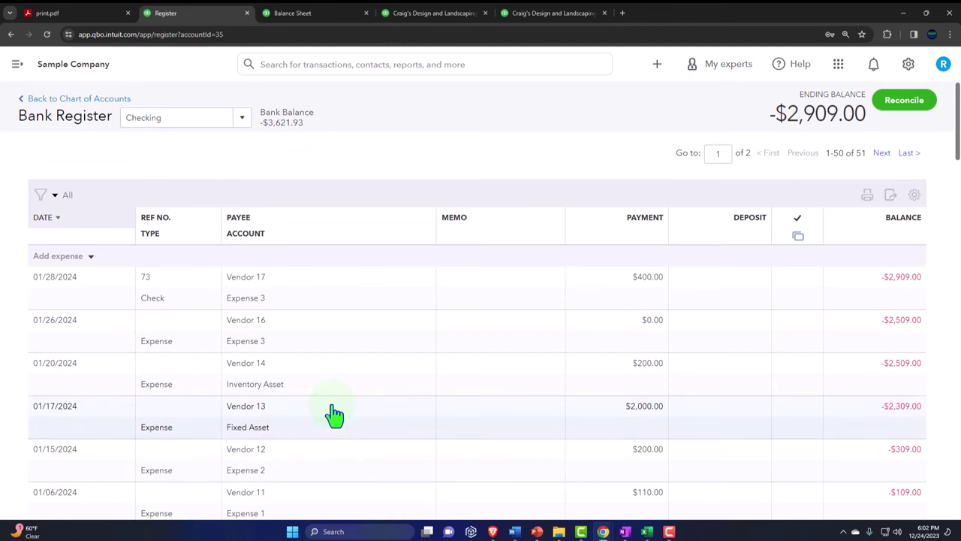